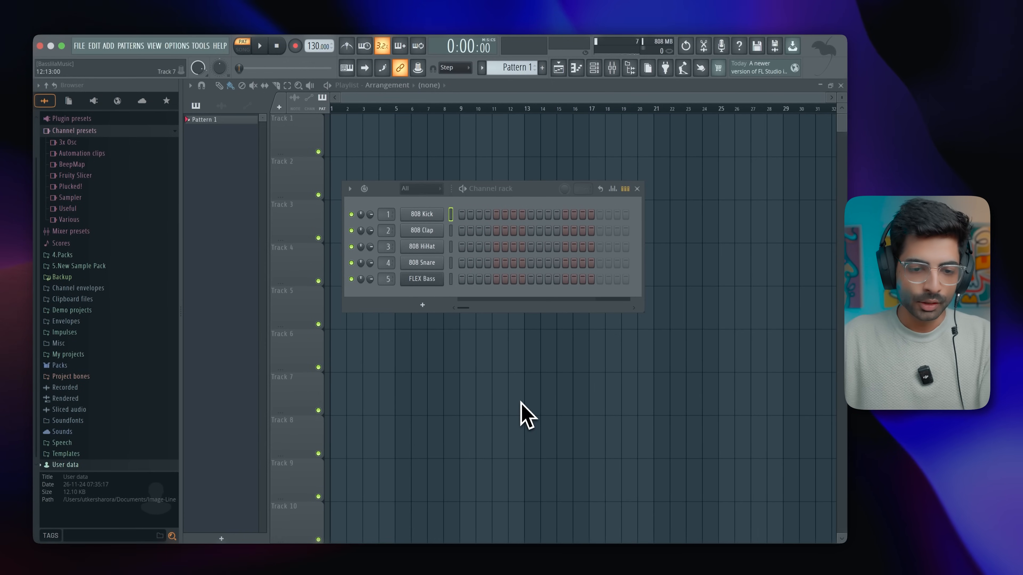
# Step: Set the project tempo to 112 BPM
pyautogui.moveTo(317, 45); pyautogui.dragTo(309, 73)
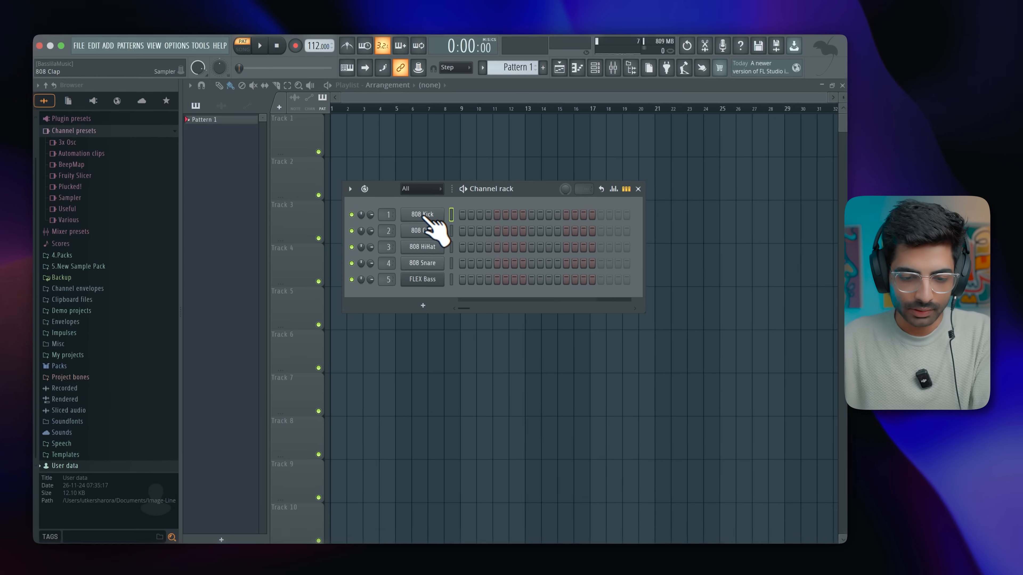
# Step: In the 808 Kick channel's piano roll, set the scale highlighting to F# Minor Natural (Aeolian)
pyautogui.rightClick(423, 217)
pyautogui.click(480, 219)
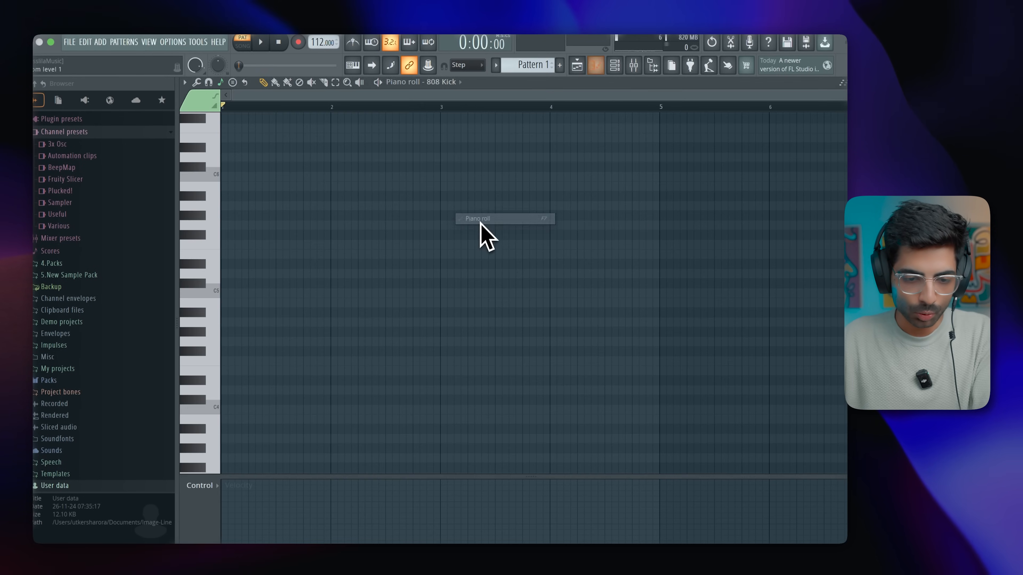
pyautogui.click(222, 83)
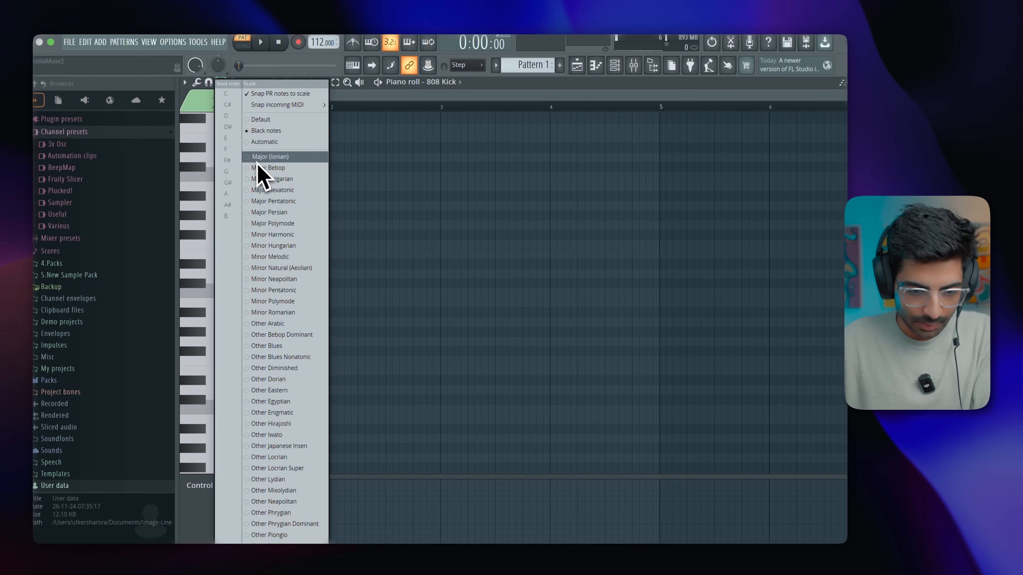
pyautogui.click(269, 269)
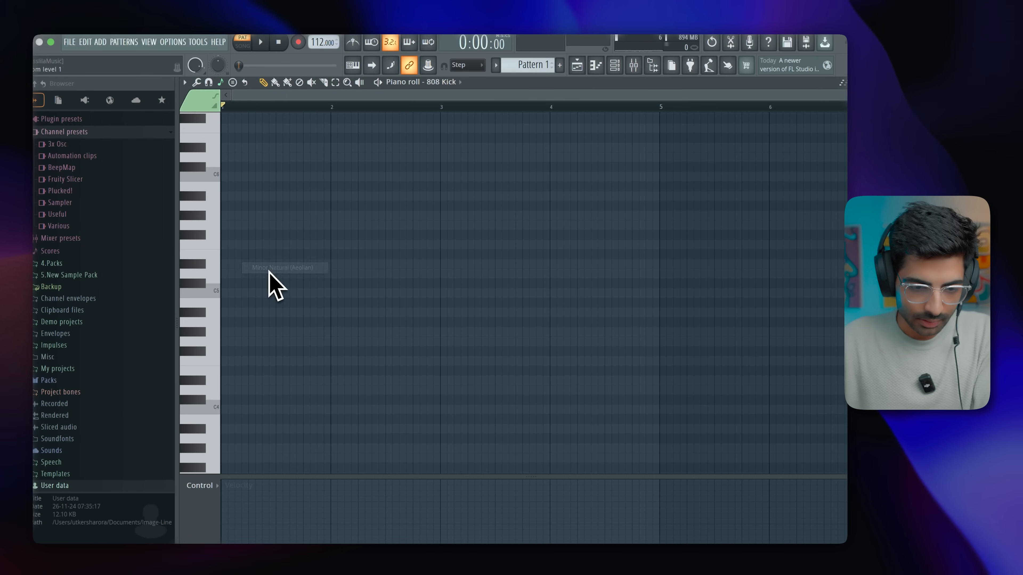
pyautogui.click(215, 95)
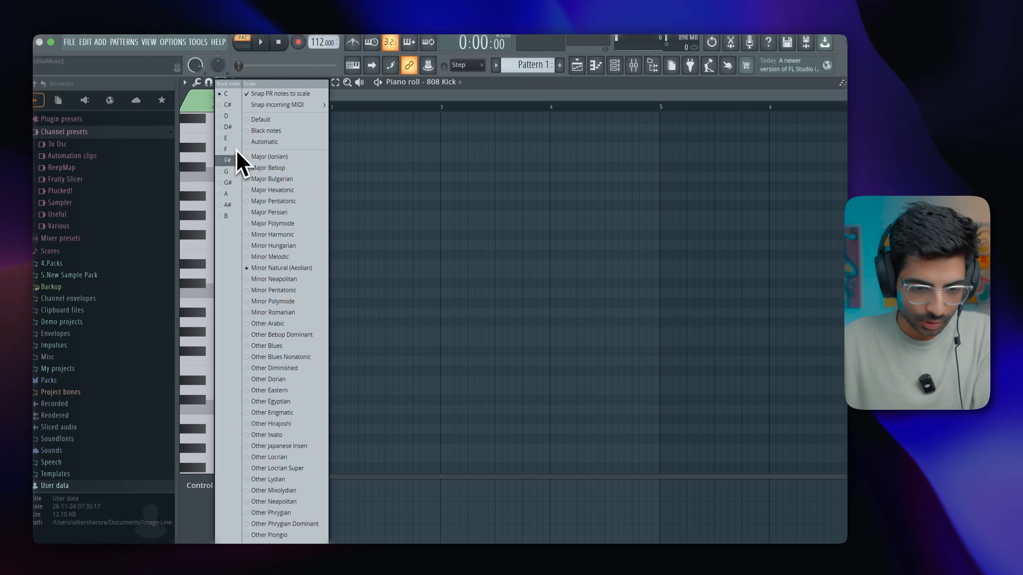
pyautogui.click(236, 161)
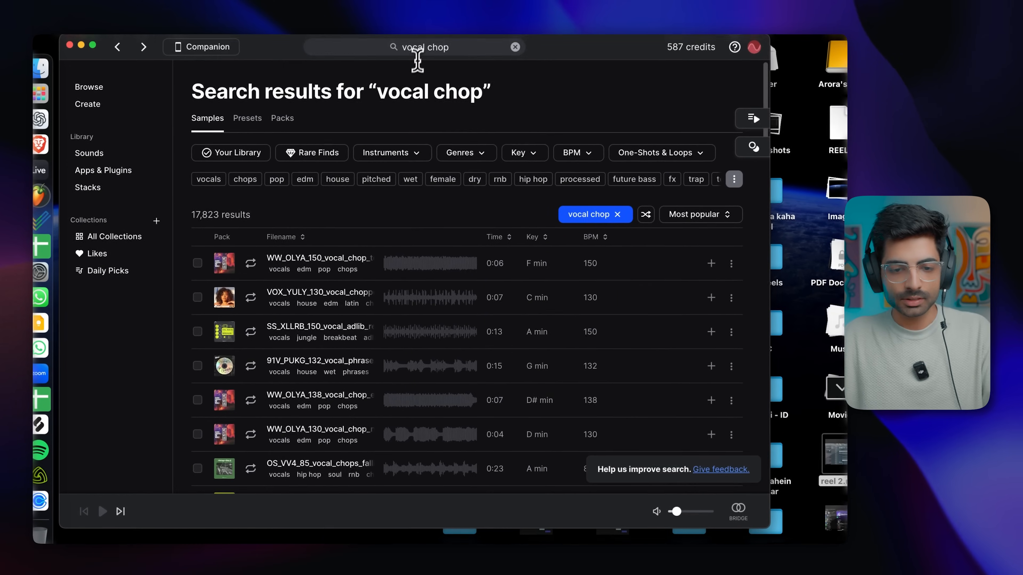
# Step: Search the sample library for "brazilian phonk" and audition the drum loops, distorted kick and uplifter among the first results
pyautogui.click(419, 48)
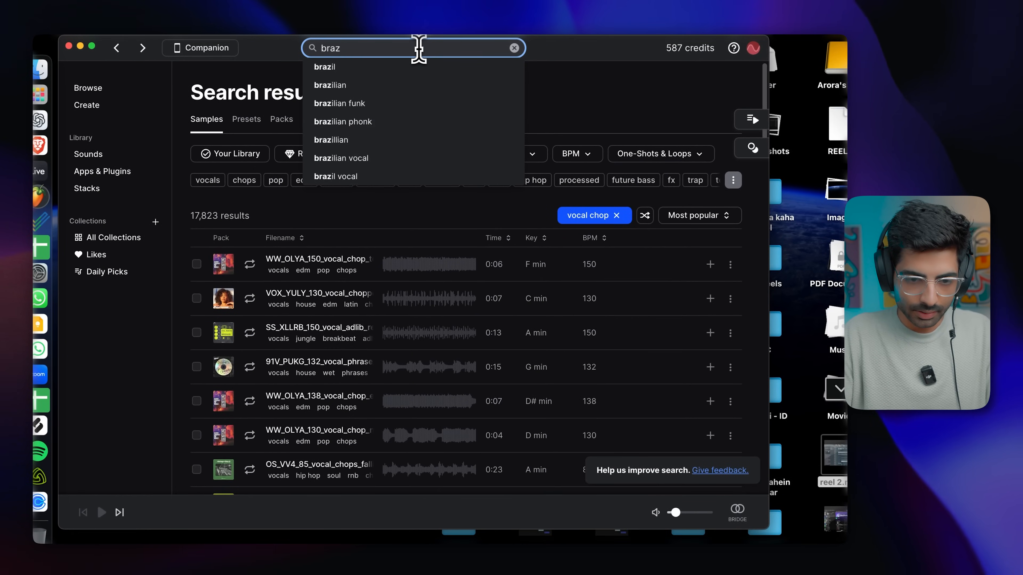
pyautogui.click(400, 124)
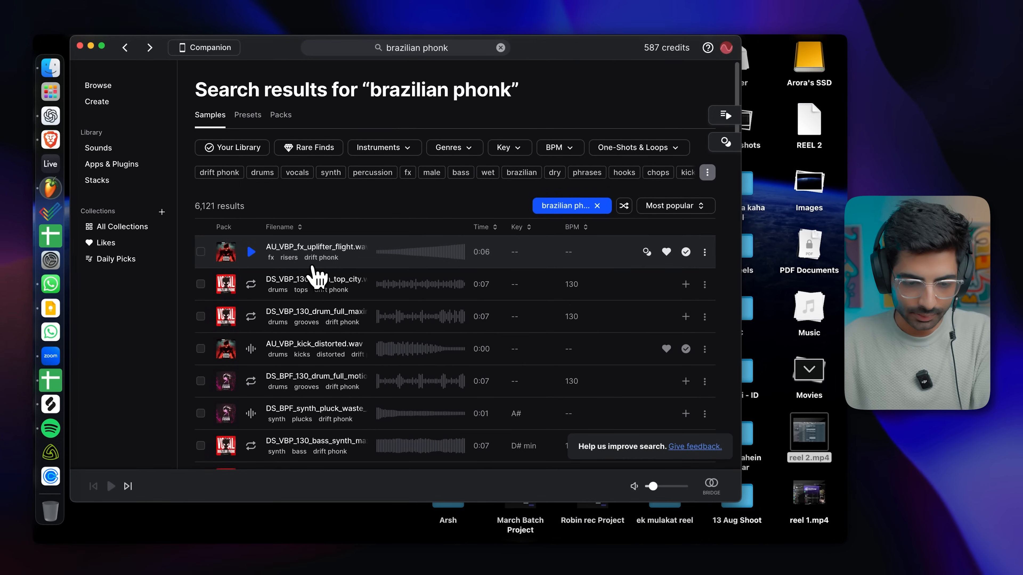
pyautogui.click(250, 284)
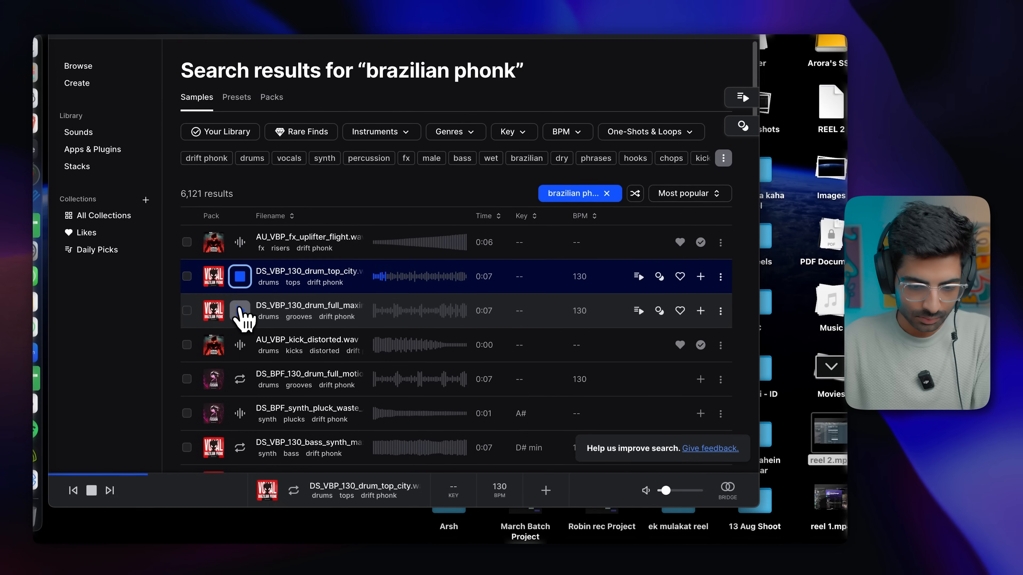
pyautogui.click(240, 312)
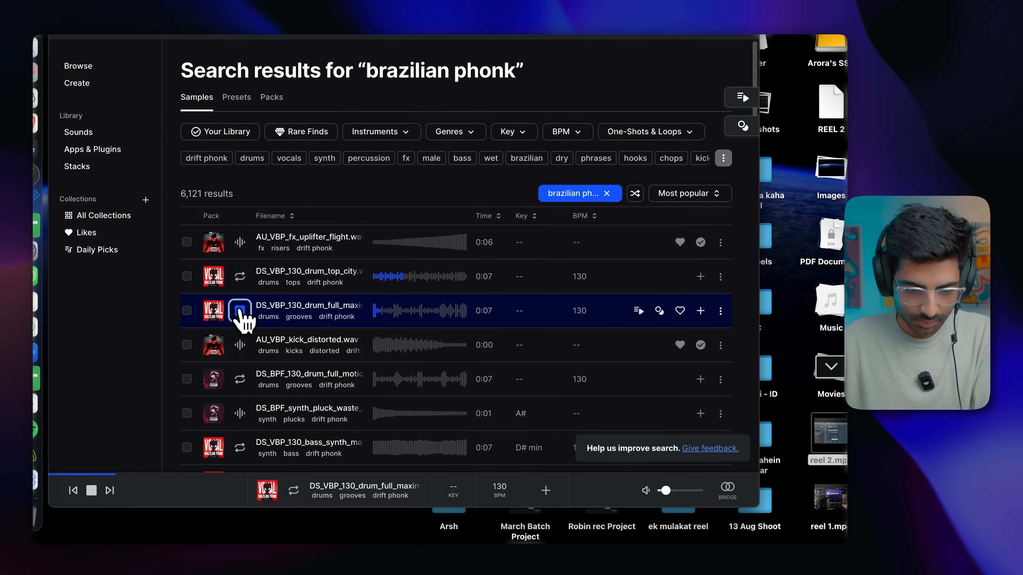
pyautogui.click(239, 346)
pyautogui.click(239, 243)
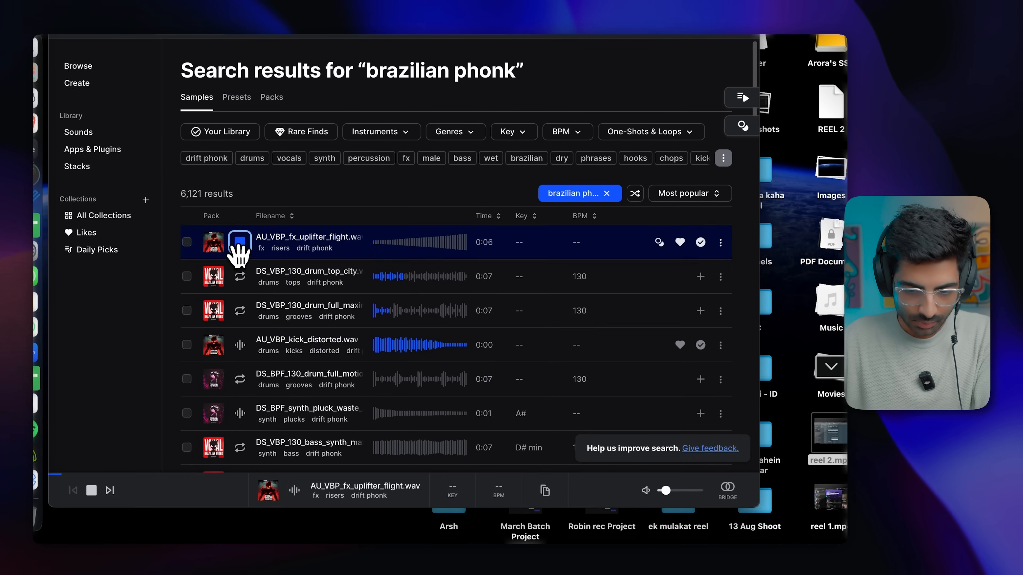
pyautogui.scroll(-3, 244, 292)
pyautogui.click(242, 343)
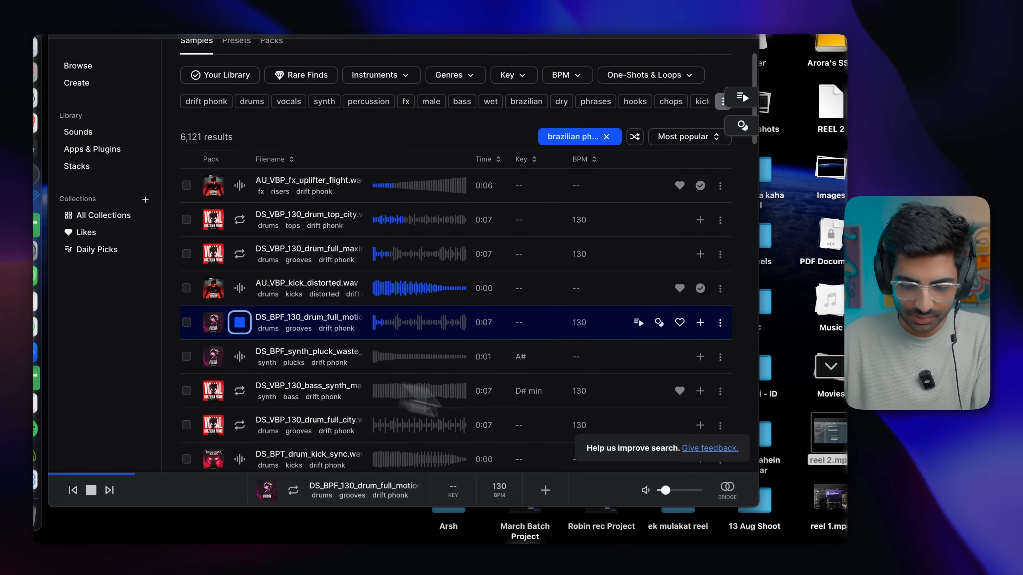
# Step: Compare the synth pluck and bass samples at a higher preview volume and download the DS_BPF_synth_pluck_waste_A# sample
pyautogui.moveTo(666, 491); pyautogui.dragTo(688, 490)
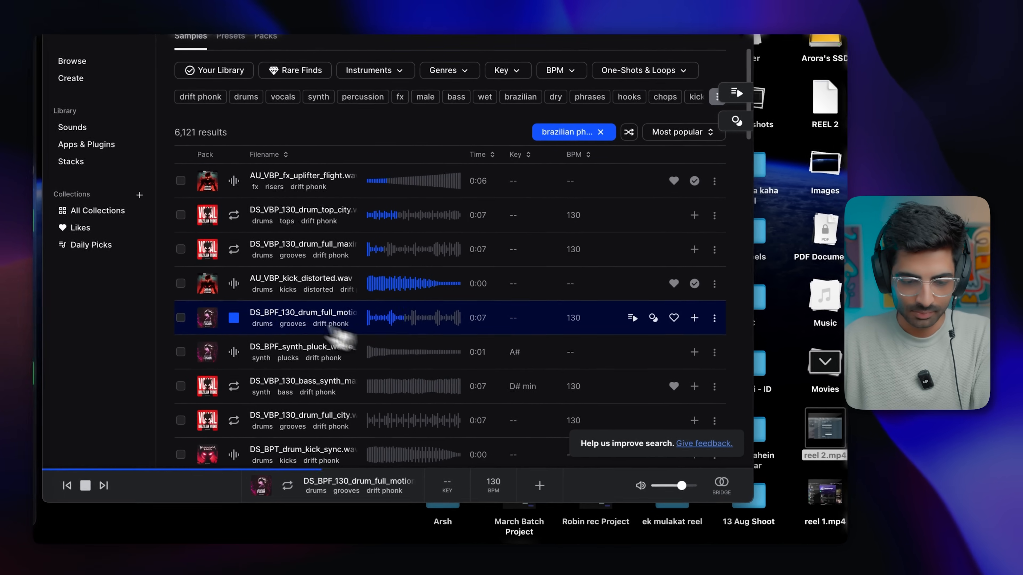
pyautogui.click(237, 352)
pyautogui.click(235, 386)
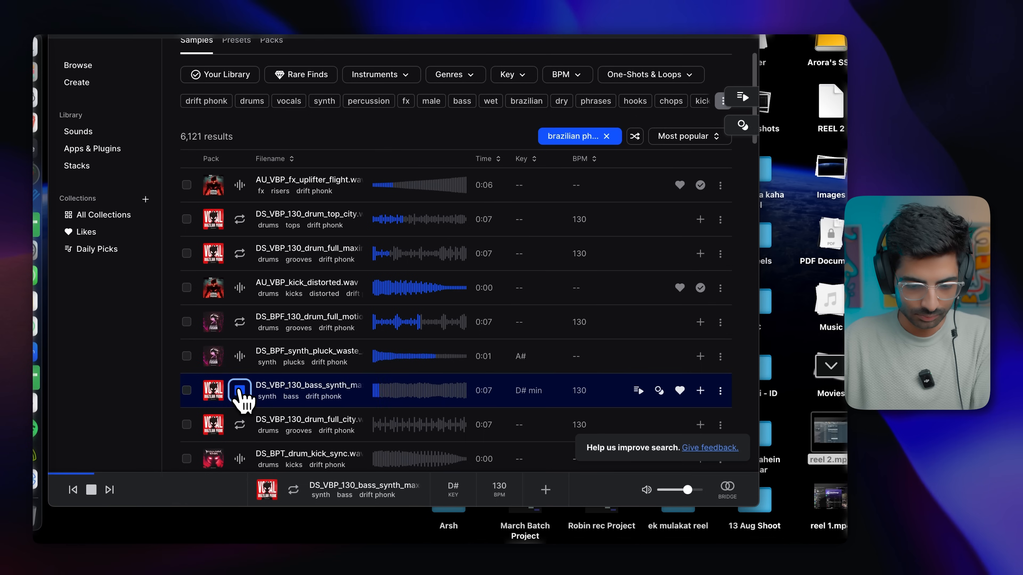
pyautogui.click(239, 361)
pyautogui.click(240, 361)
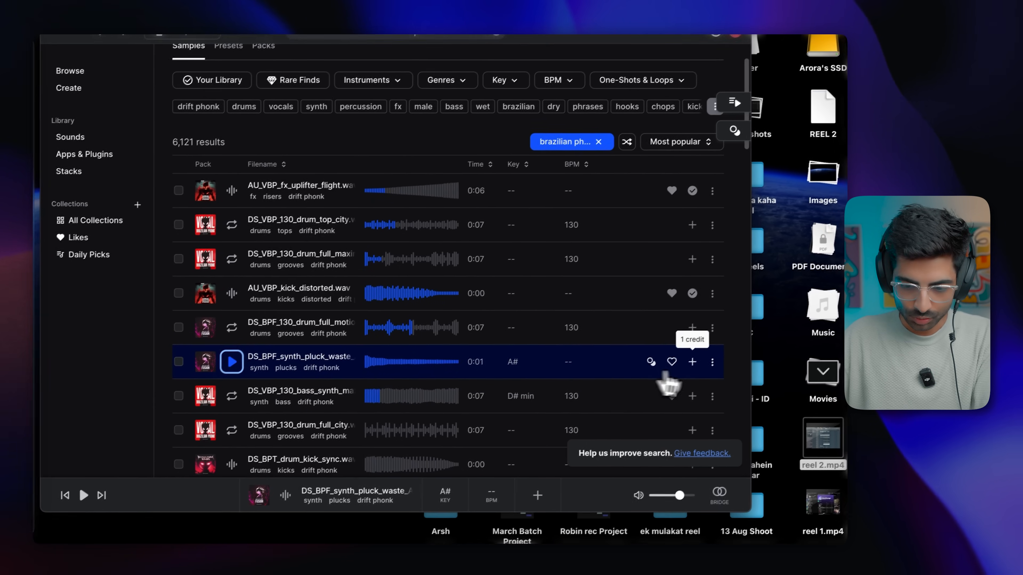
pyautogui.click(702, 360)
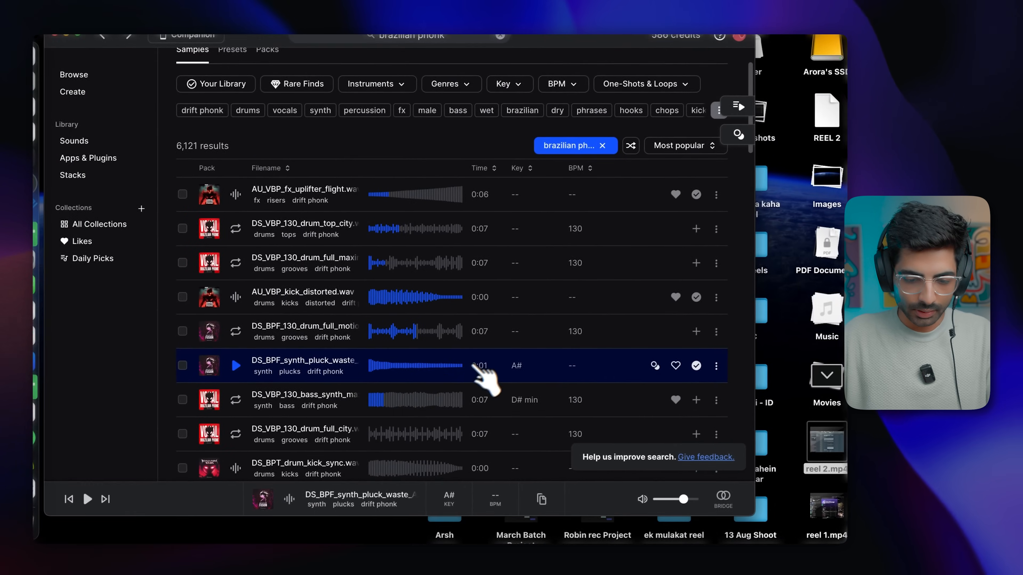
pyautogui.moveTo(473, 365); pyautogui.dragTo(423, 211)
pyautogui.press('super+Tab')
# Step: Set the pluck sampler's root note to A#5 and close the channel settings
pyautogui.click(430, 210)
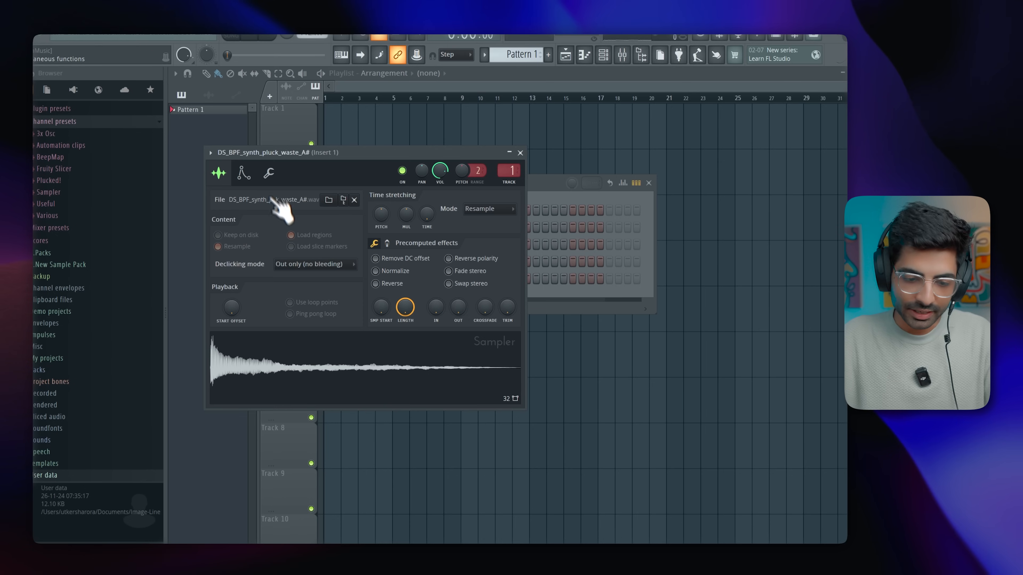
pyautogui.click(268, 172)
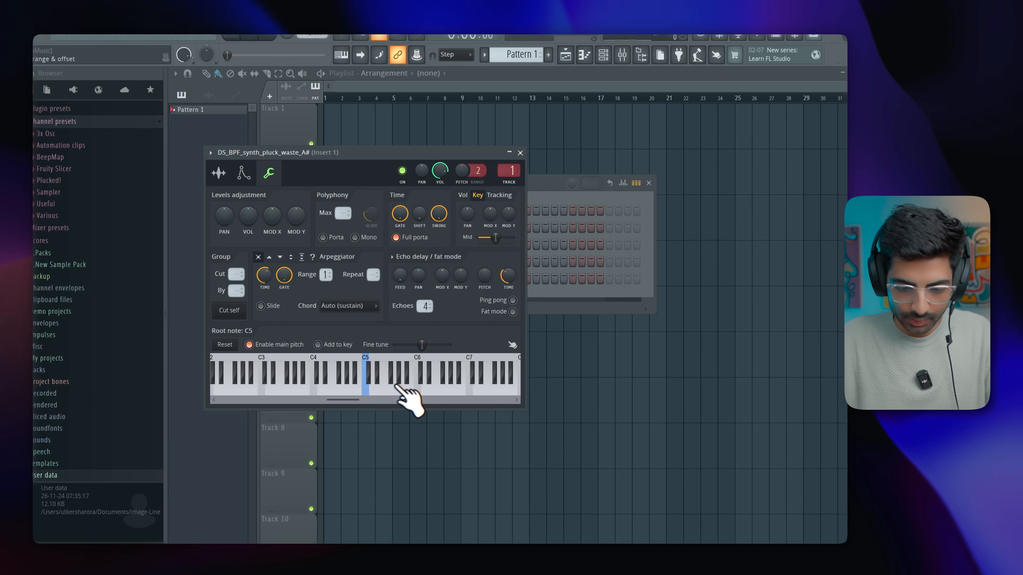
pyautogui.click(406, 375)
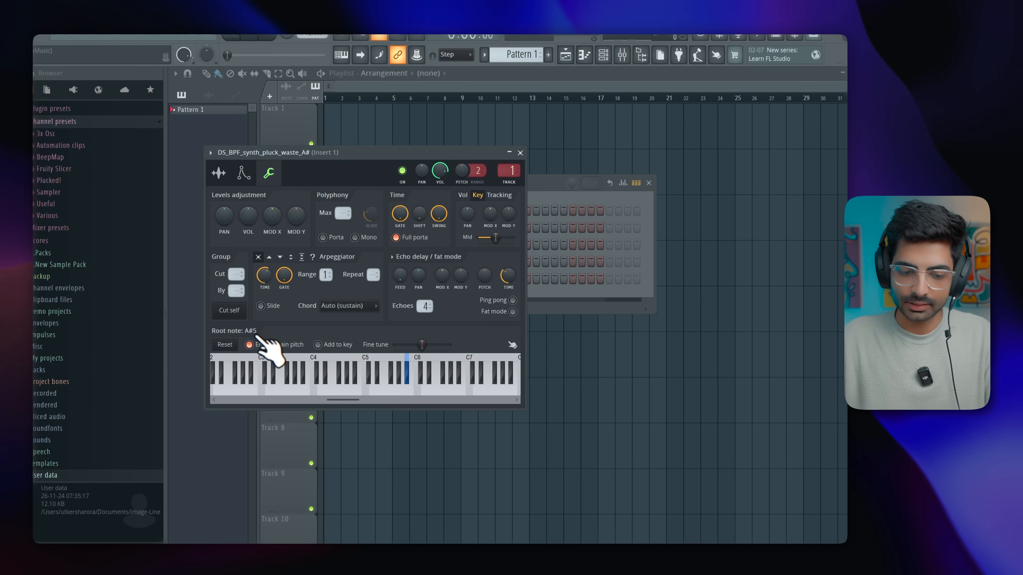
pyautogui.click(529, 160)
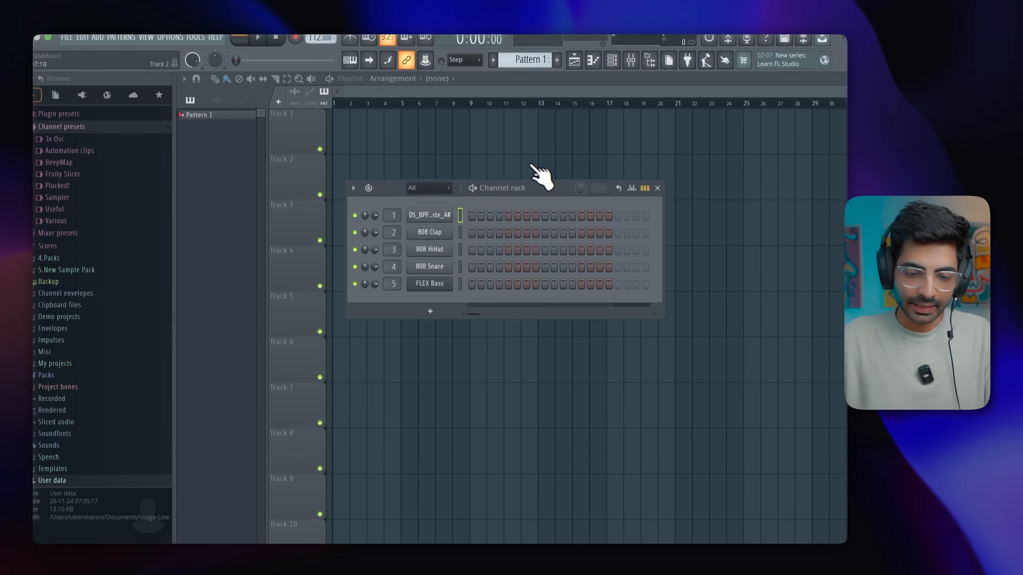
# Step: Open the pluck channel's piano roll, place a C#5 note at the start of bar 1 and play it
pyautogui.rightClick(448, 211)
pyautogui.click(473, 214)
pyautogui.click(226, 261)
pyautogui.moveTo(250, 256)
pyautogui.mouseDown()
pyautogui.moveTo(249, 242)
pyautogui.moveTo(241, 274)
pyautogui.moveTo(251, 275)
pyautogui.mouseUp()
pyautogui.press('space')
pyautogui.press('space')
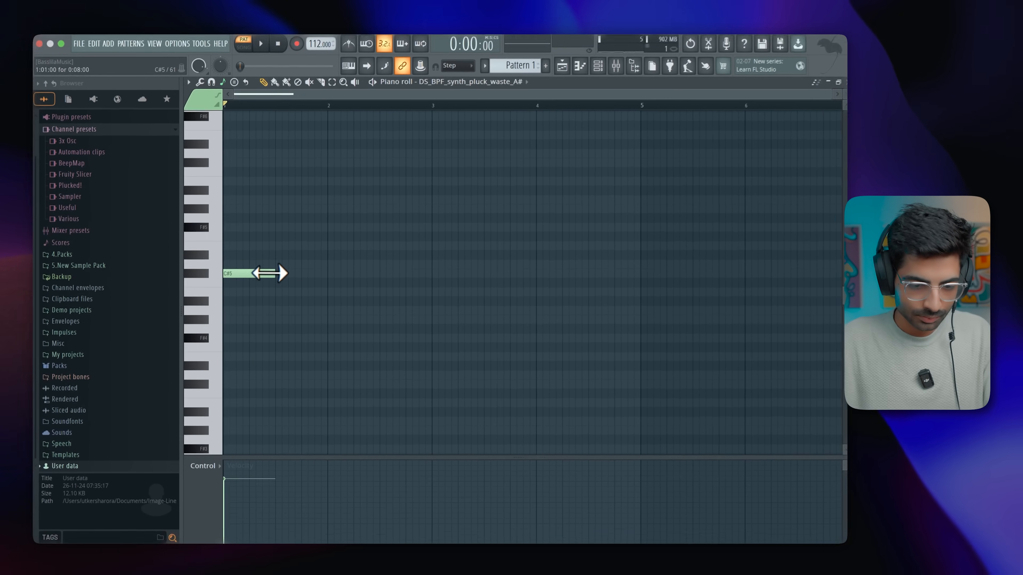
# Step: Add one-beat A4 and G#4 notes on beats 2 and 3 of bar 1 and play the phrase
pyautogui.moveTo(259, 290); pyautogui.dragTo(265, 308)
pyautogui.press('space')
pyautogui.click(288, 319)
pyautogui.press('space')
pyautogui.press('space')
pyautogui.press('space')
# Step: Try the three-note phrase one octave higher and shift it back down
pyautogui.hotkey('ctrl', 'a')
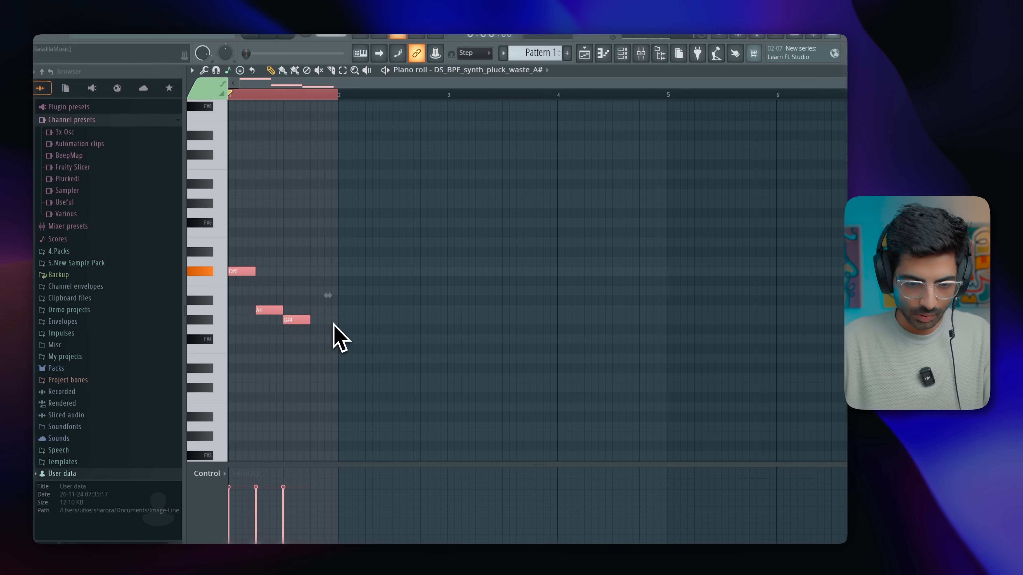
pyautogui.hotkey('ctrl', 'Up')
pyautogui.press('space')
pyautogui.scroll(4, 334, 327)
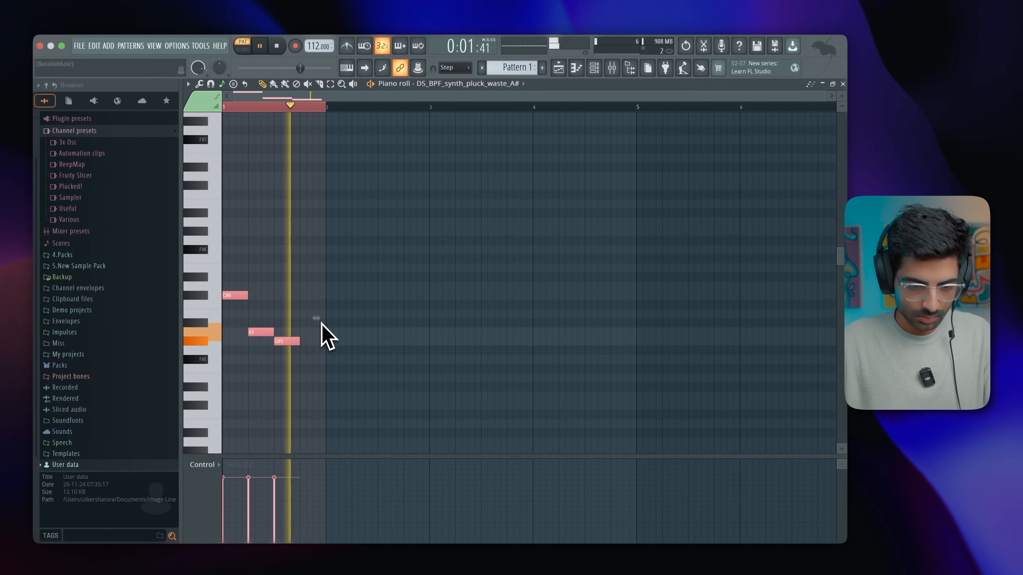
pyautogui.scroll(-2, 327, 337)
pyautogui.press('space')
pyautogui.hotkey('ctrl', 'Down')
pyautogui.press('space')
pyautogui.scroll(-4, 321, 335)
pyautogui.press('BackSpace')
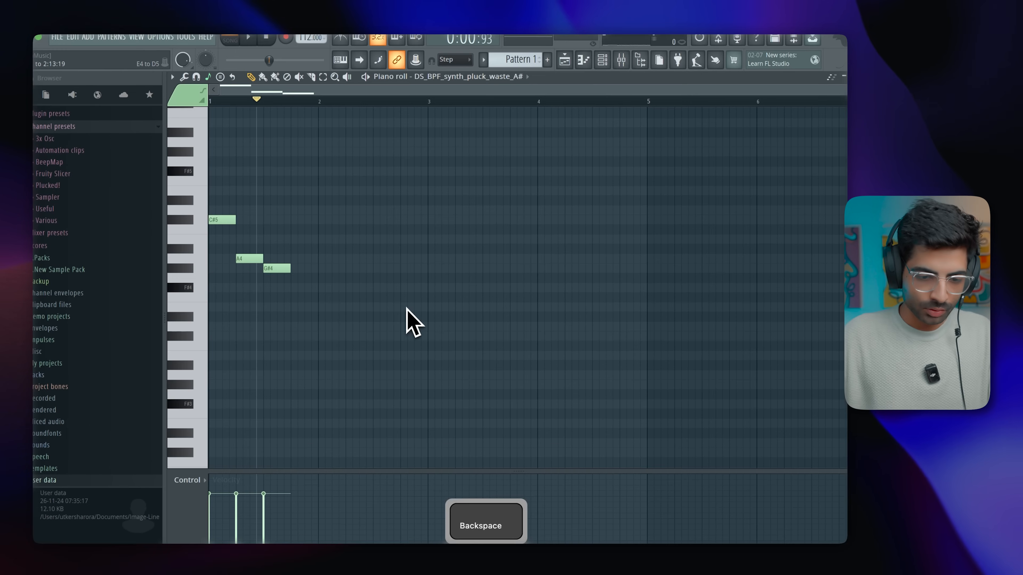
# Step: Duplicate the three-note phrase to the start of bar 2, raise the copy one octave and play it
pyautogui.moveTo(289, 178); pyautogui.dragTo(190, 340)
pyautogui.press('super+b')
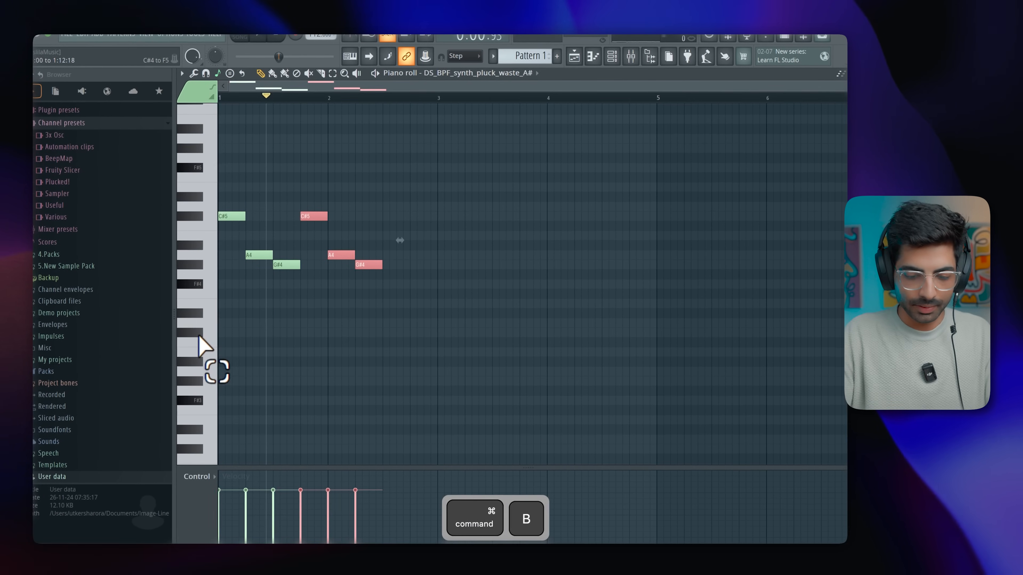
pyautogui.moveTo(340, 258); pyautogui.dragTo(363, 260)
pyautogui.press('space')
pyautogui.press('space')
pyautogui.press('super+Up')
pyautogui.press('space')
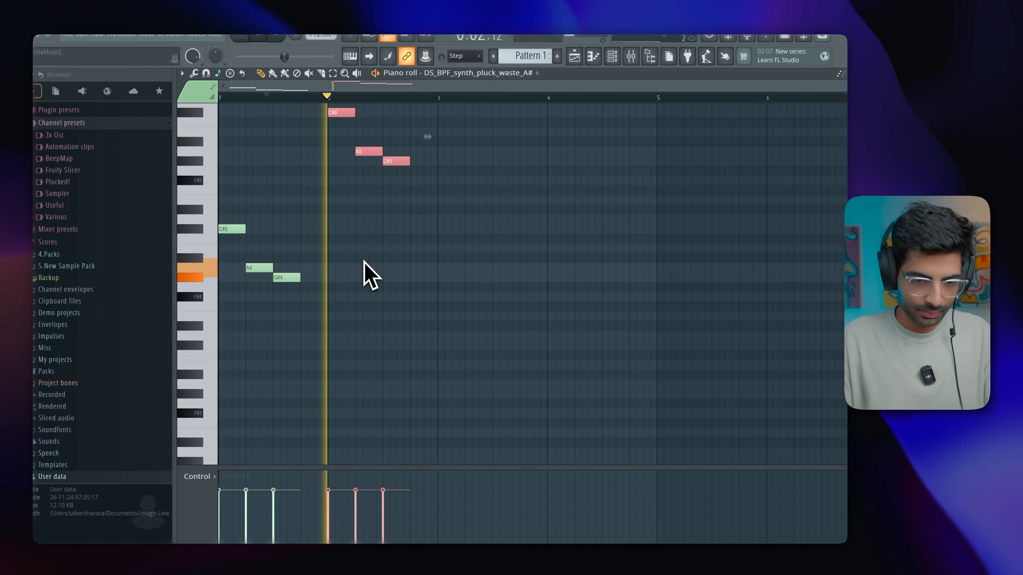
pyautogui.scroll(-2, 363, 260)
pyautogui.press('space')
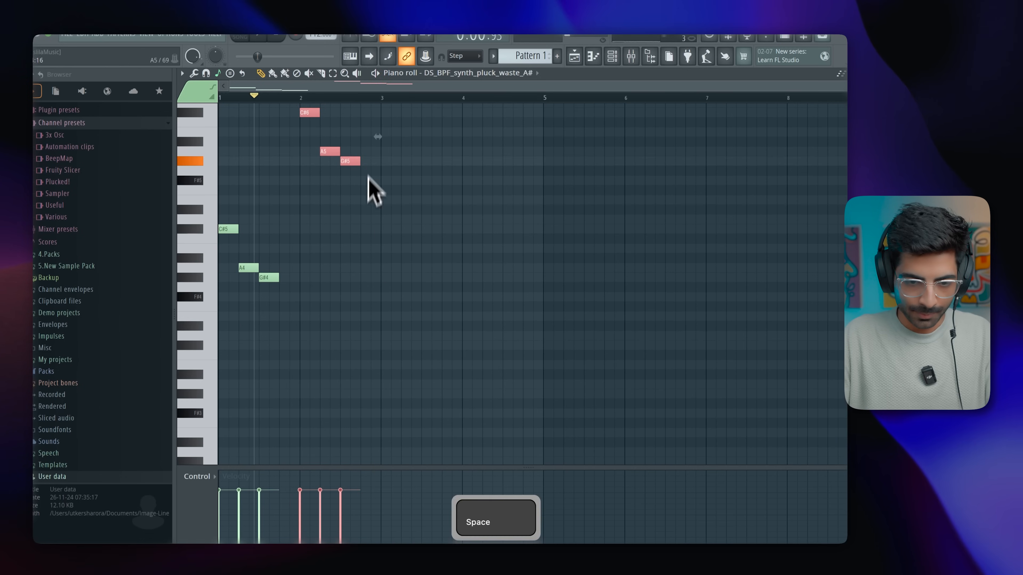
# Step: Copy the whole two-bar melody into bars 3 and 4 and play back the four bars
pyautogui.scroll(3, 369, 200)
pyautogui.press('super+a')
pyautogui.moveTo(269, 337); pyautogui.dragTo(436, 338)
pyautogui.press('space')
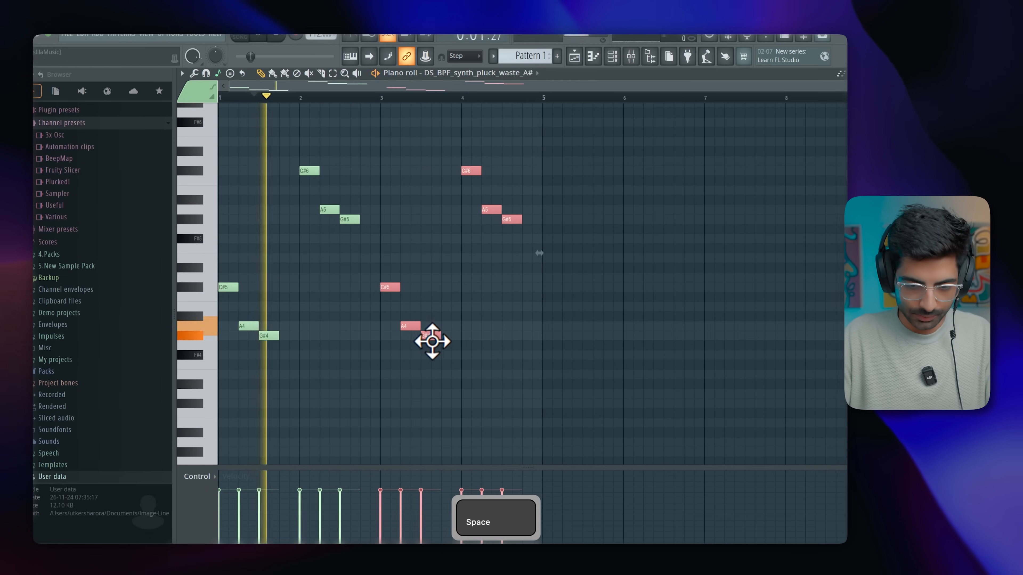
pyautogui.rightClick(444, 286)
pyautogui.scroll(-2, 575, 229)
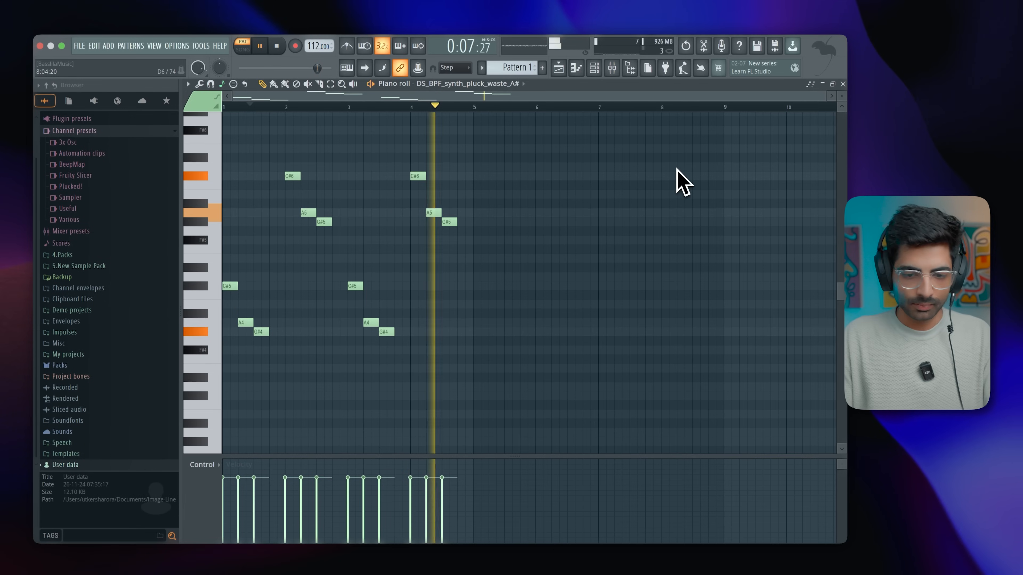
pyautogui.press('space')
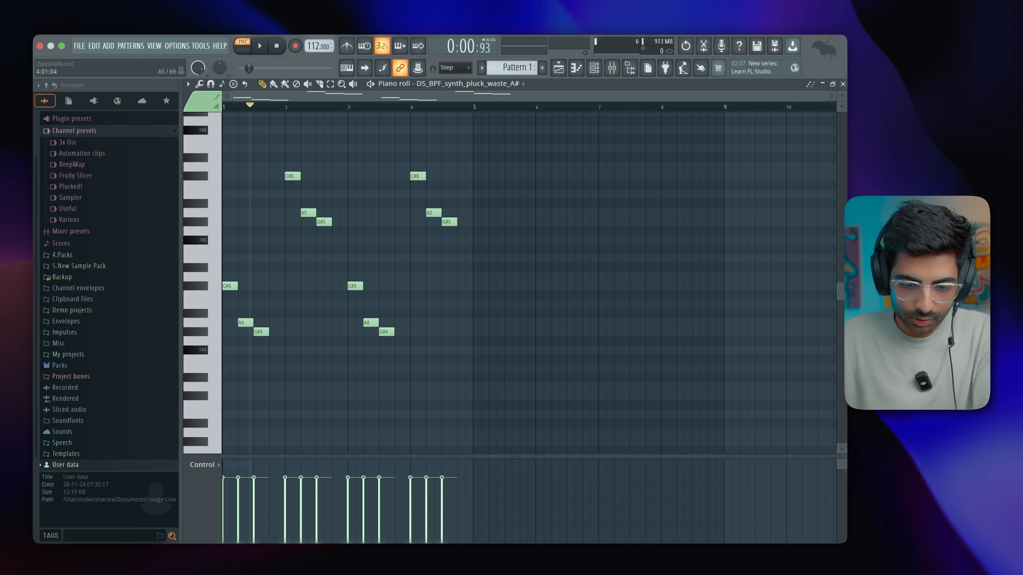
# Step: Add stacked A5 and G#5 notes on the last beat of bar 3
pyautogui.click(401, 213)
pyautogui.click(399, 221)
# Step: Try an extra A5 or B5 note on beat 3 of bar 3 and remove it
pyautogui.click(386, 211)
pyautogui.rightClick(397, 221)
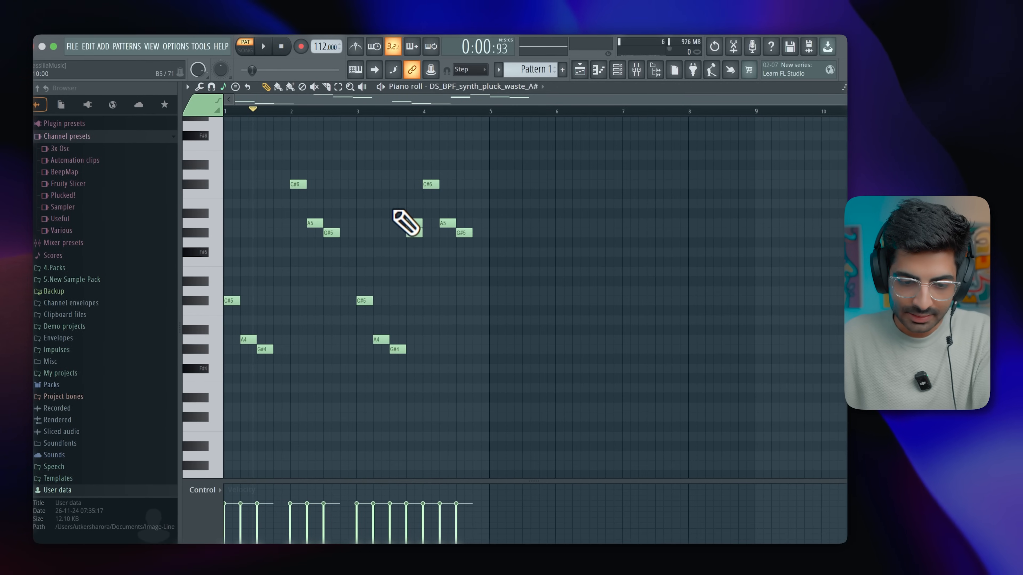
pyautogui.click(394, 205)
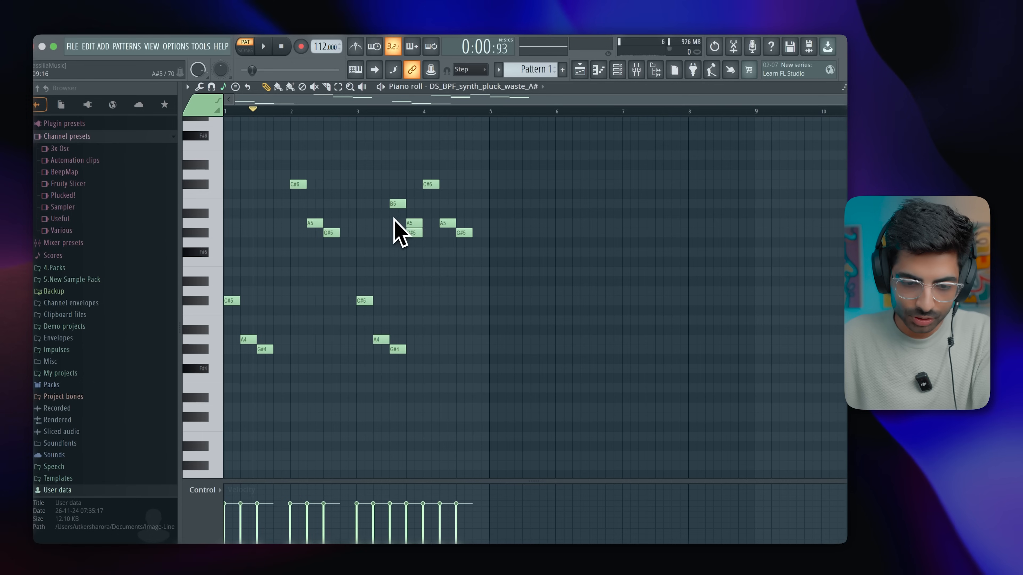
pyautogui.moveTo(397, 222); pyautogui.dragTo(385, 207)
pyautogui.rightClick(384, 222)
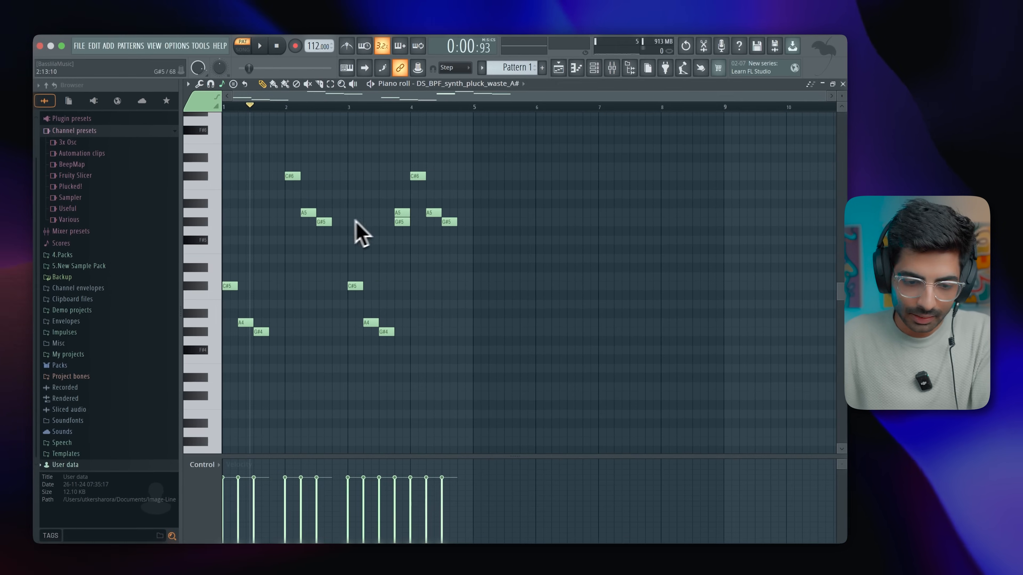
# Step: Raise the A4 note on beat 2 of bar 1 to B4 and play the melody
pyautogui.moveTo(246, 322); pyautogui.dragTo(246, 304)
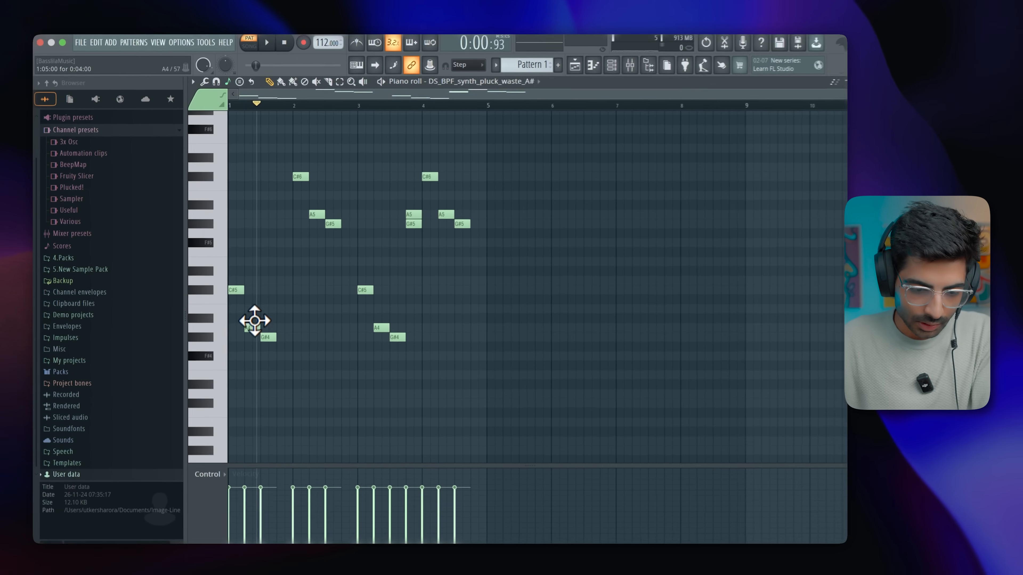
pyautogui.rightClick(324, 216)
pyautogui.press('super+z')
pyautogui.press('space')
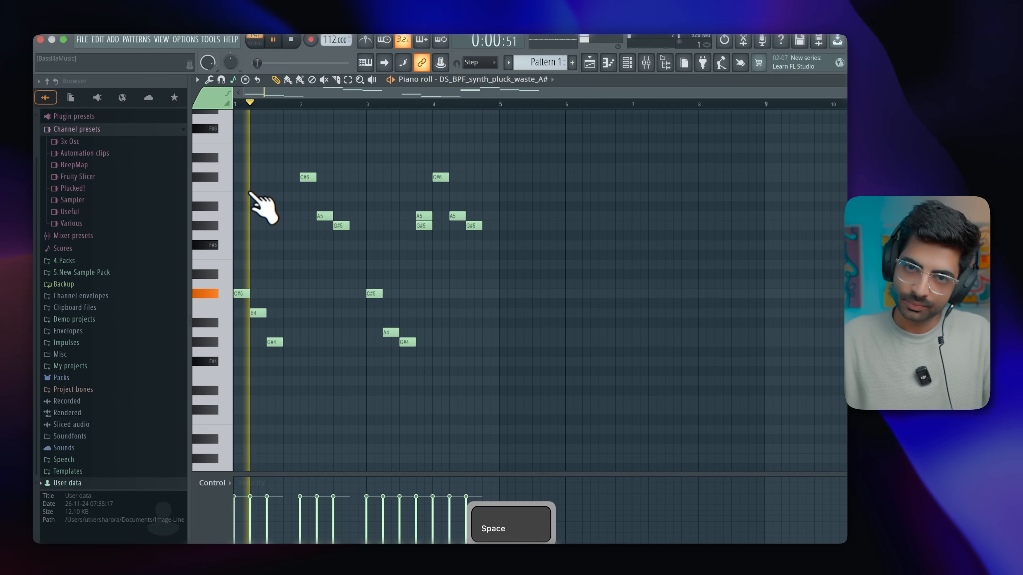
# Step: Return the second note of bar 1 to A4 and delete the stacked A5 and G#5 notes on bar 3's last beat
pyautogui.press('space')
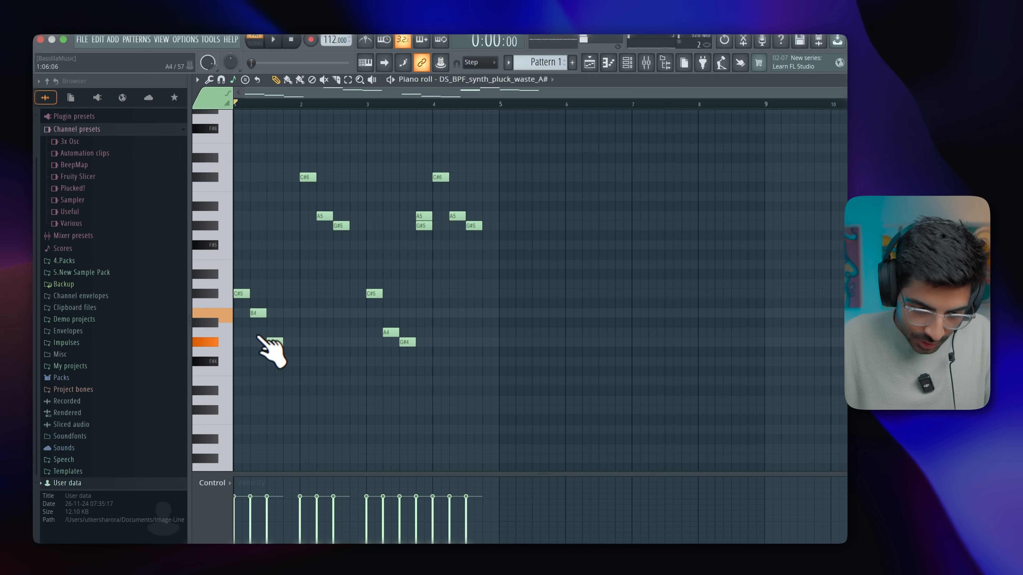
pyautogui.press('space')
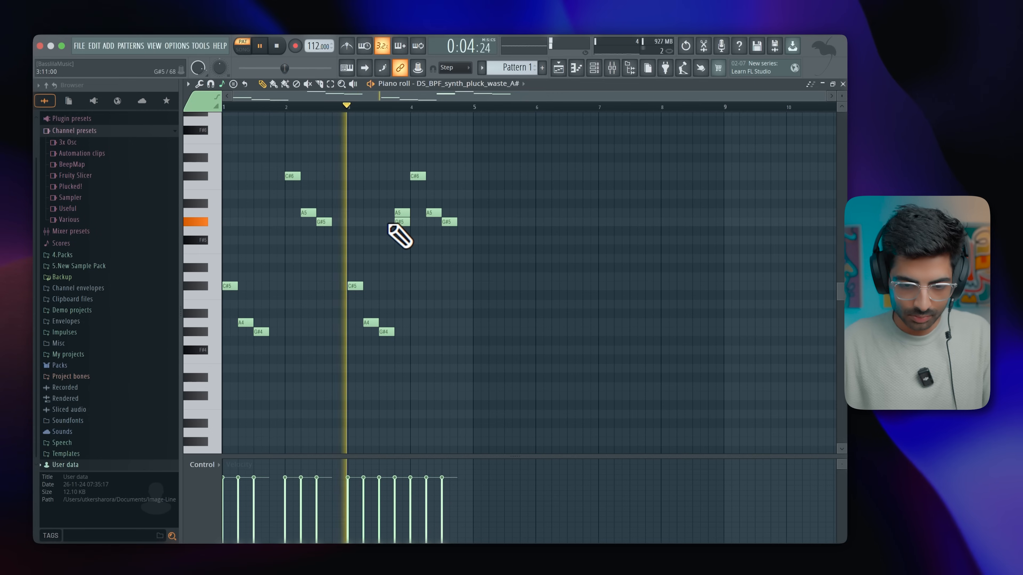
pyautogui.rightClick(401, 222)
pyautogui.rightClick(403, 212)
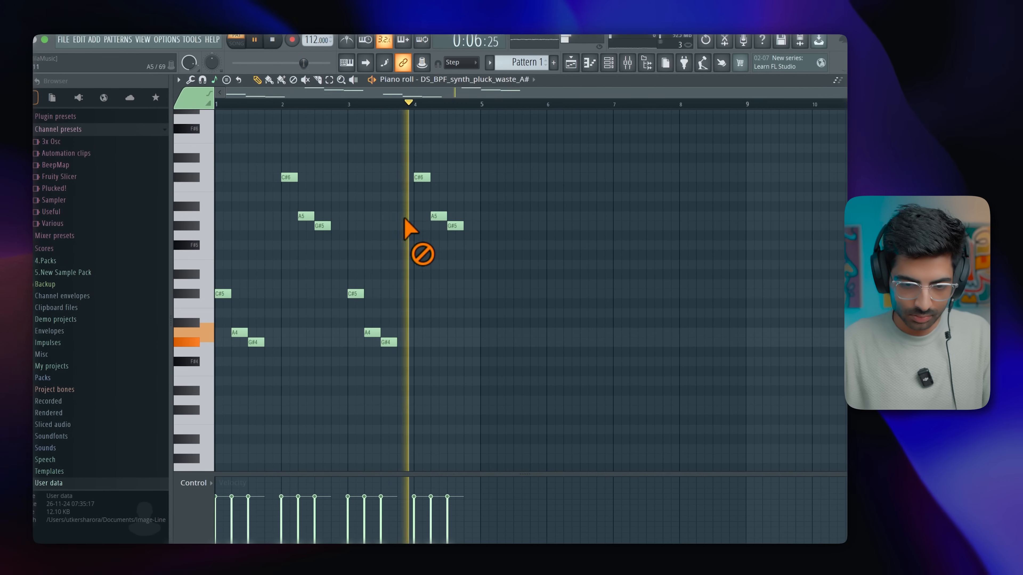
pyautogui.press('space')
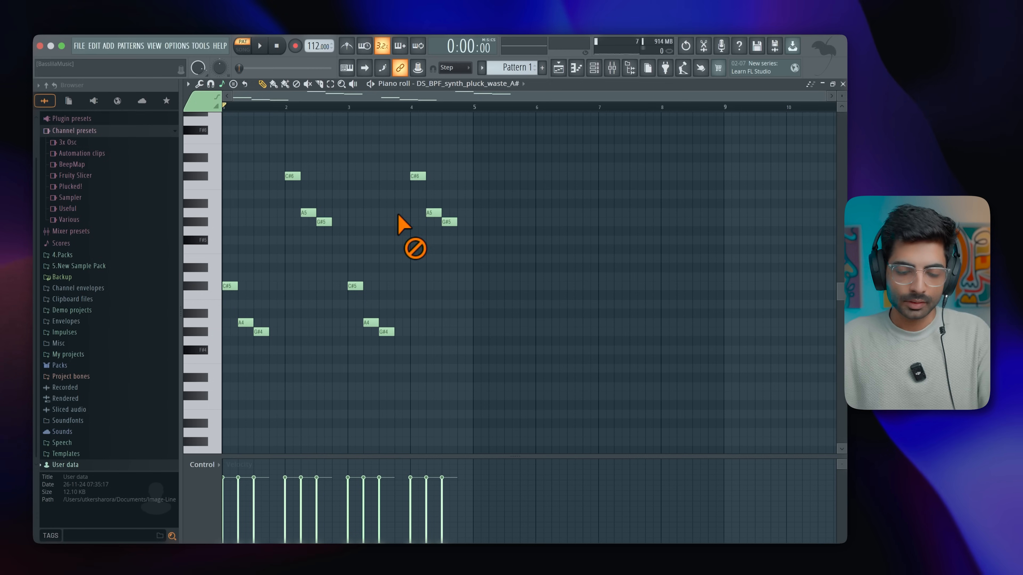
# Step: Place Pattern 1 at bar 1 of Track 1 in the playlist and duplicate it six times in a row
pyautogui.click(842, 83)
pyautogui.click(510, 151)
pyautogui.moveTo(490, 159); pyautogui.dragTo(305, 159)
pyautogui.press('super+space')
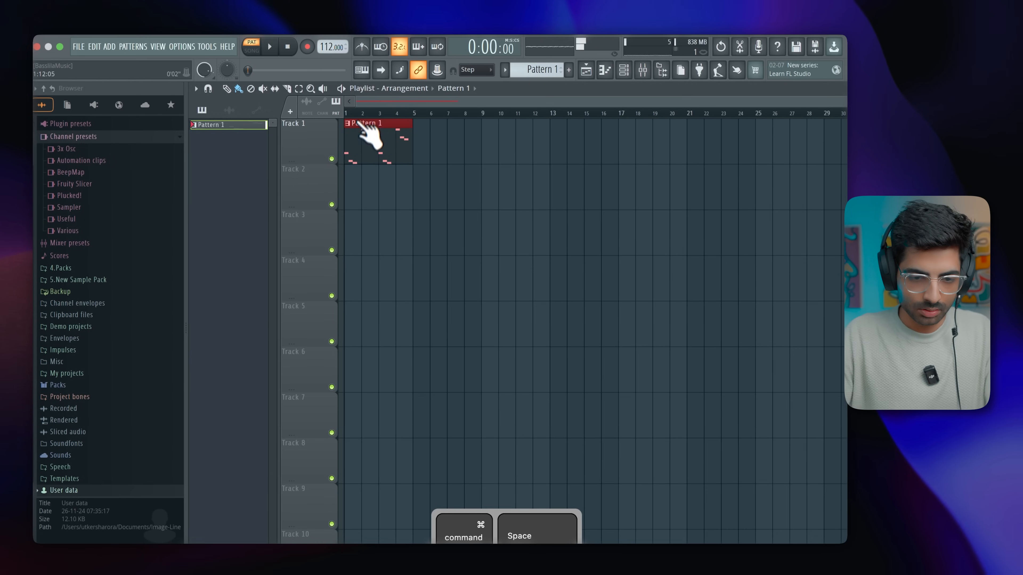
pyautogui.press('super+b')
pyautogui.press('super+b')
pyautogui.press('super+b')
pyautogui.press('super+b')
pyautogui.press('super+b')
pyautogui.press('super+b')
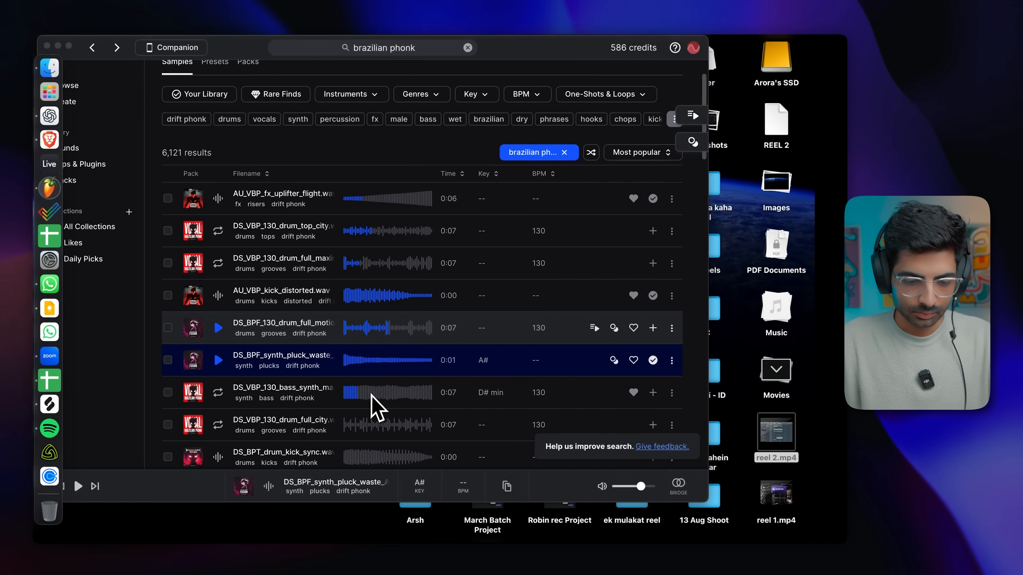
# Step: Switch to Splice and search the sample catalogue for "brazilian phonk vocal"
pyautogui.click(217, 328)
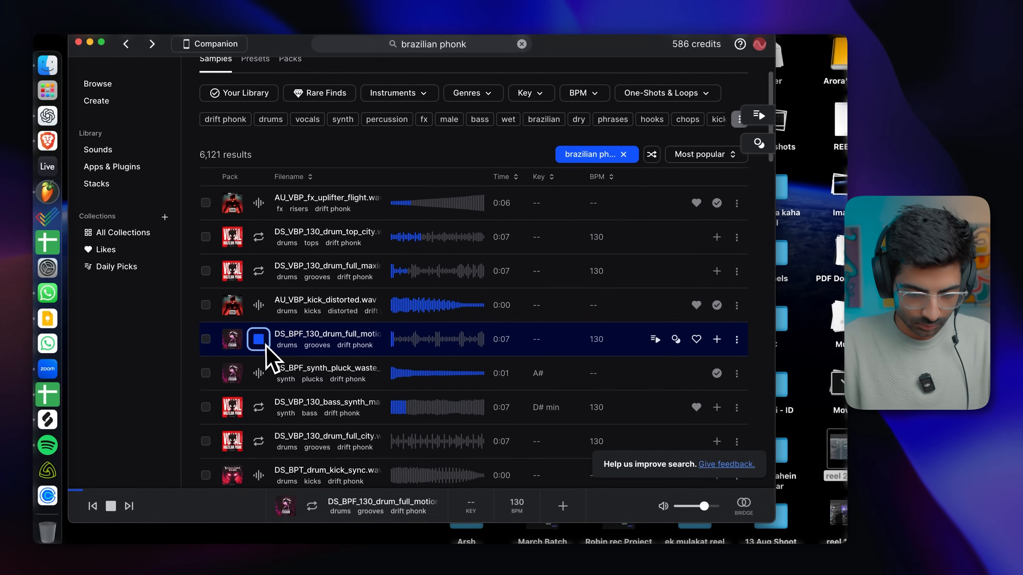
pyautogui.click(99, 151)
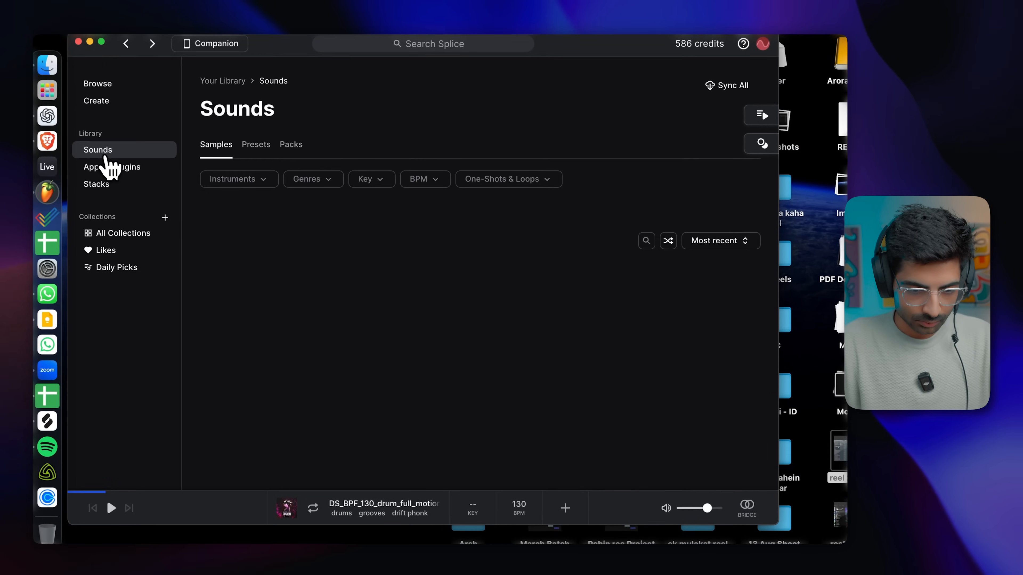
pyautogui.click(468, 44)
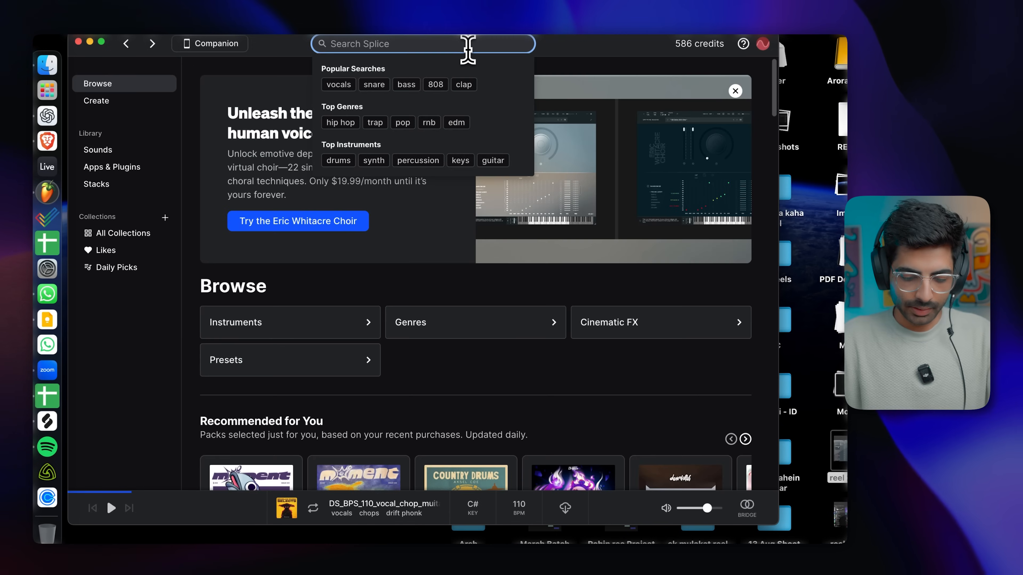
pyautogui.write('brazil')
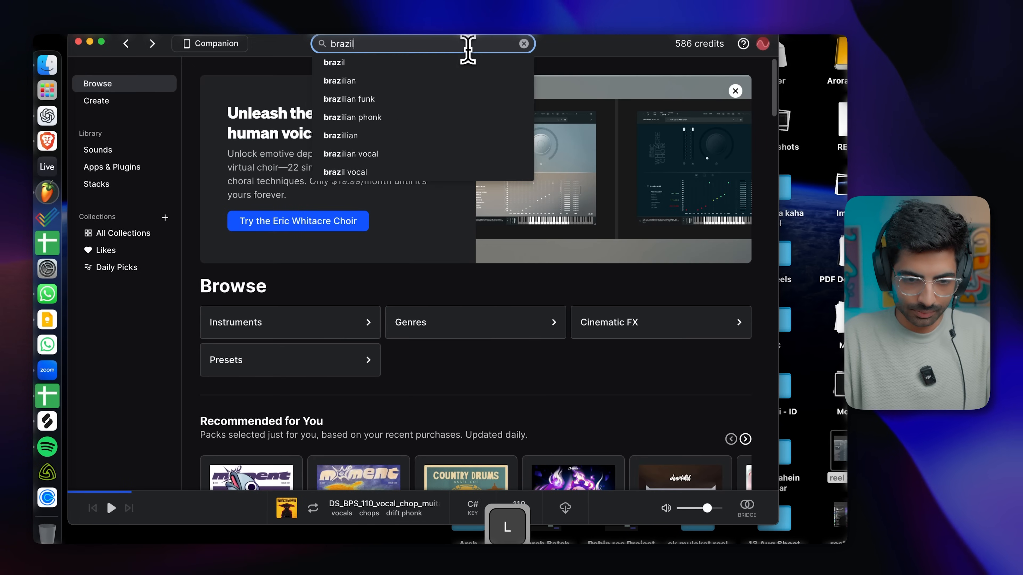
pyautogui.write('ian phonk ')
pyautogui.write('v')
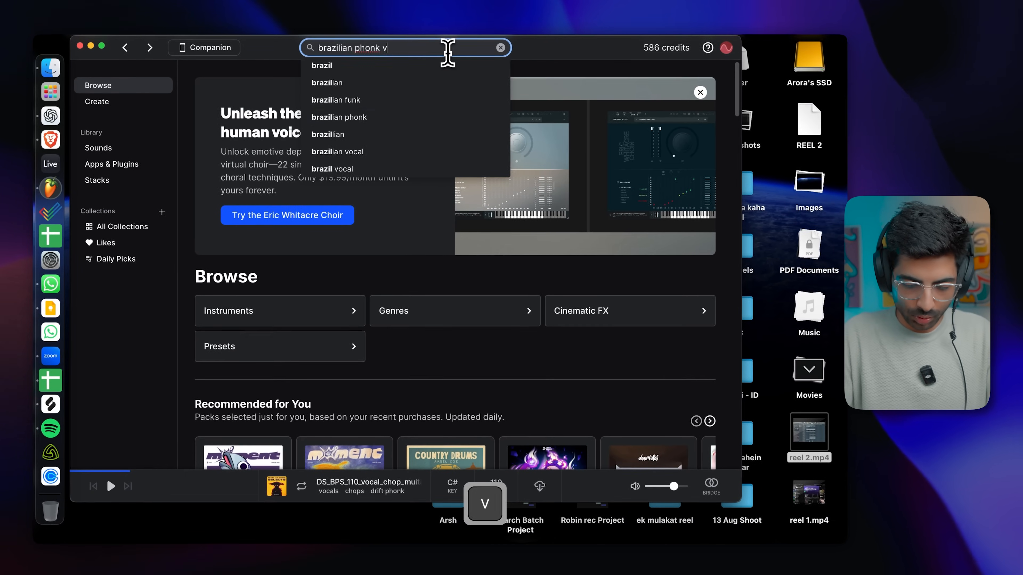
pyautogui.write('ocal')
pyautogui.press('Return')
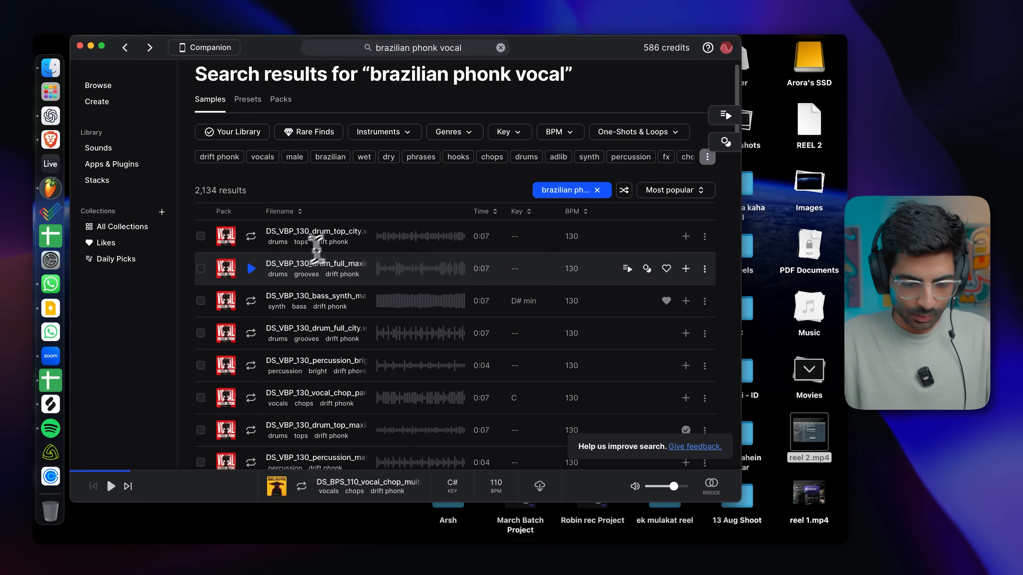
# Step: Audition bass, drum, vocal chop and pluck samples among the brazilian phonk vocal results
pyautogui.scroll(-10, 296, 258)
pyautogui.scroll(10, 297, 258)
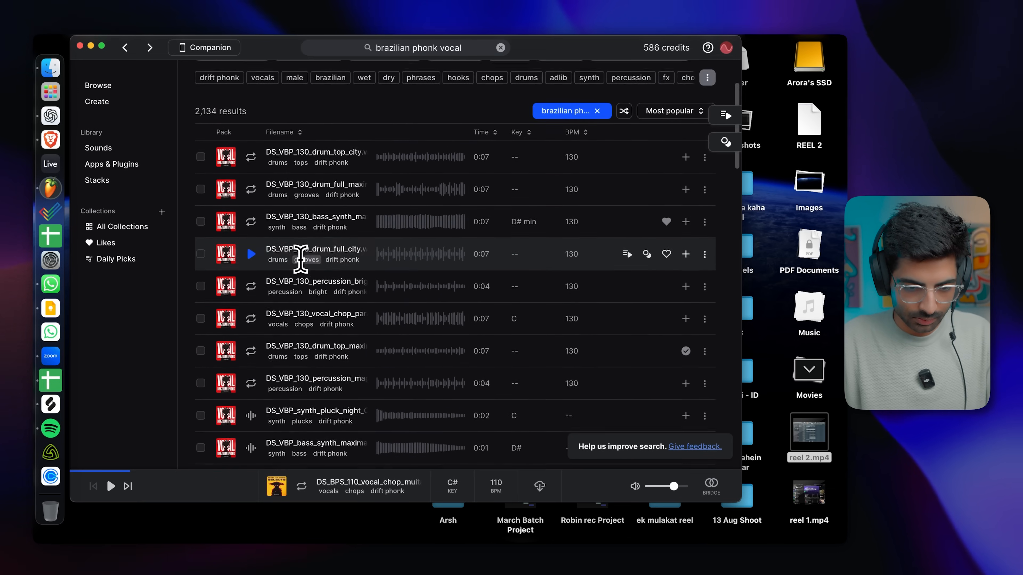
pyautogui.click(252, 221)
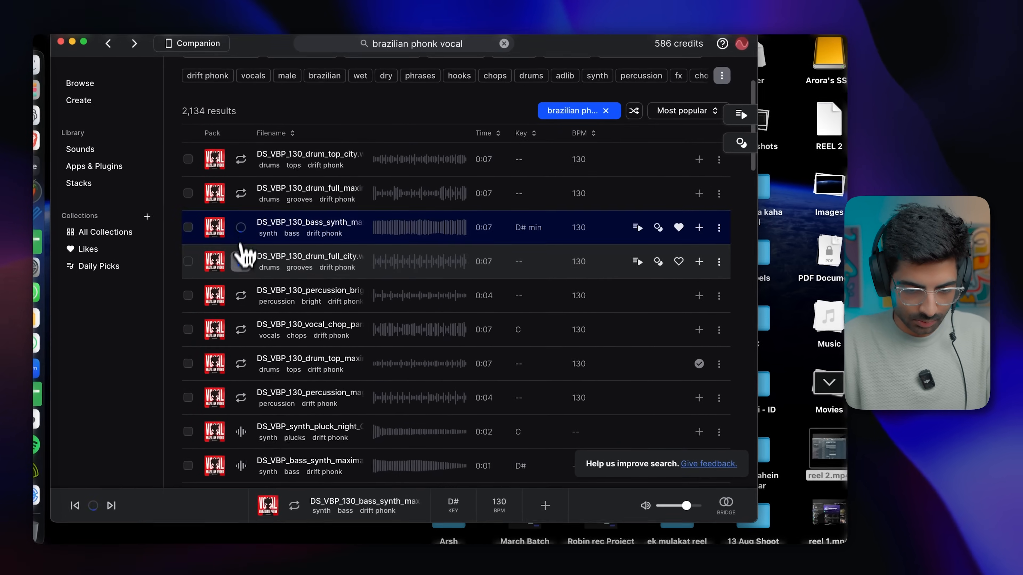
pyautogui.click(244, 254)
pyautogui.scroll(-2, 242, 280)
pyautogui.click(242, 280)
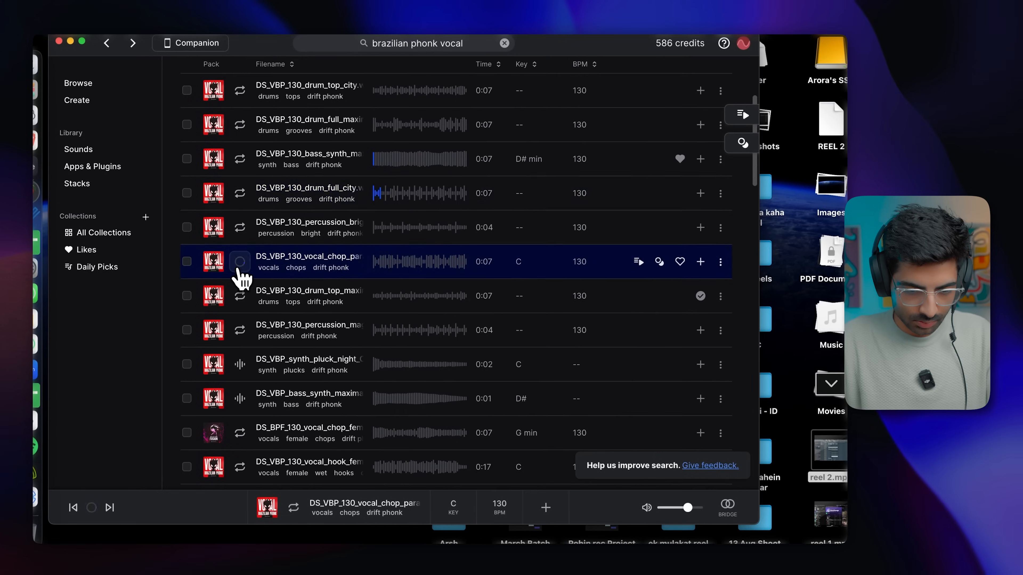
pyautogui.scroll(-6, 242, 281)
pyautogui.scroll(-10, 242, 280)
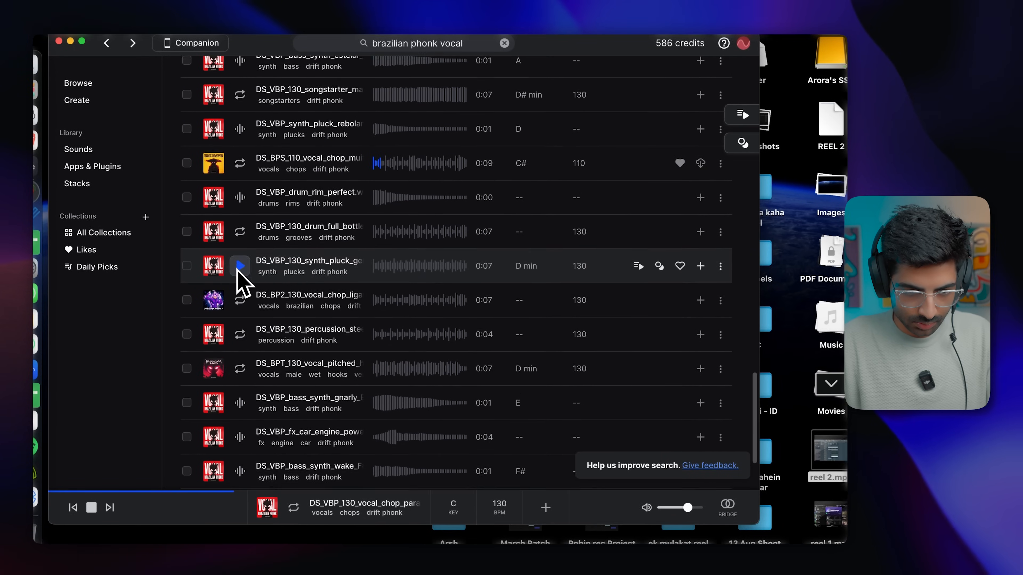
pyautogui.click(240, 247)
pyautogui.click(240, 261)
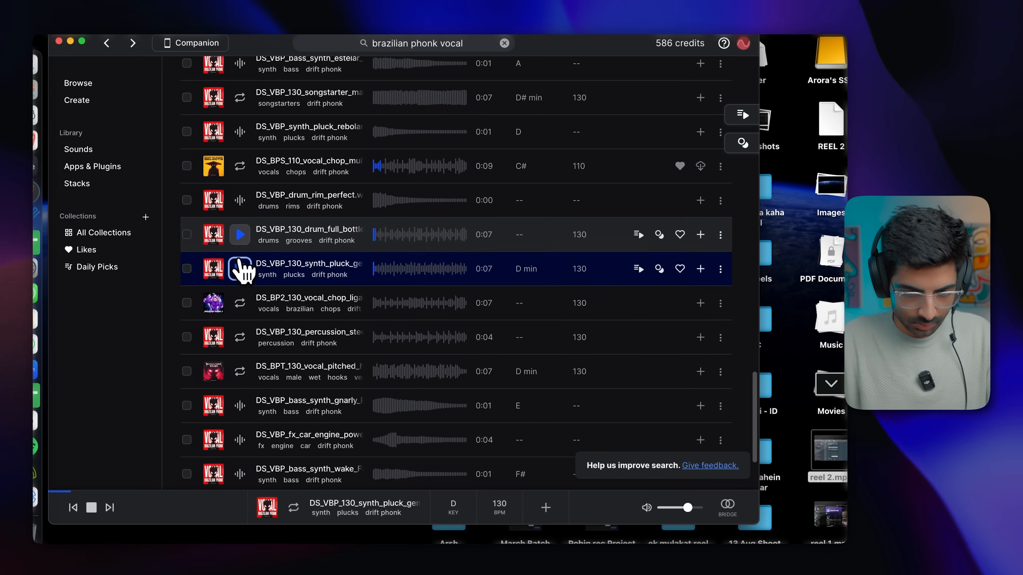
# Step: Preview and download the 110 BPM C# vocal chop DS_BPS_110_vocal_chop_muita, and place it at bar 1 of Track 3 in FL Studio
pyautogui.click(240, 174)
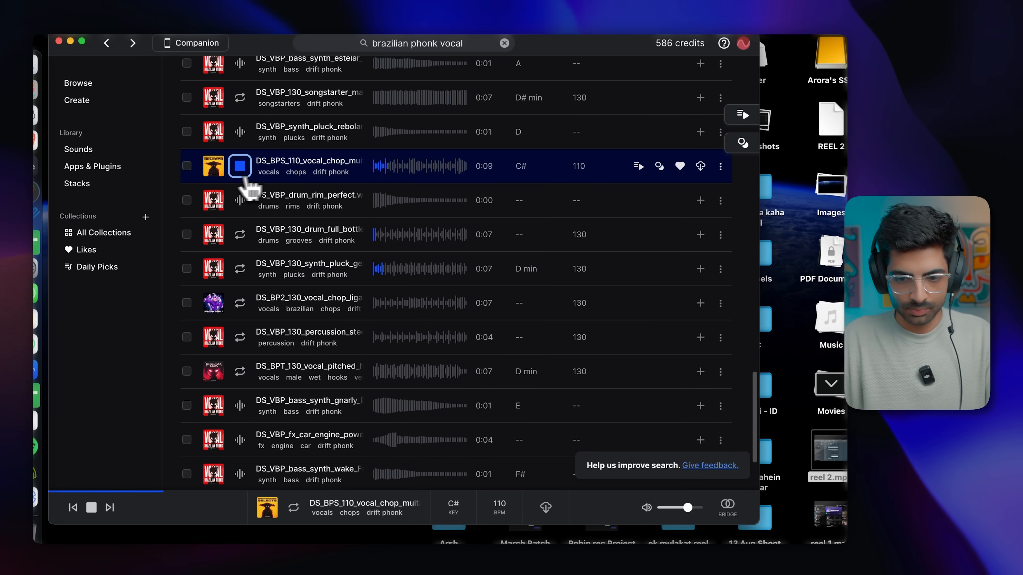
pyautogui.click(700, 166)
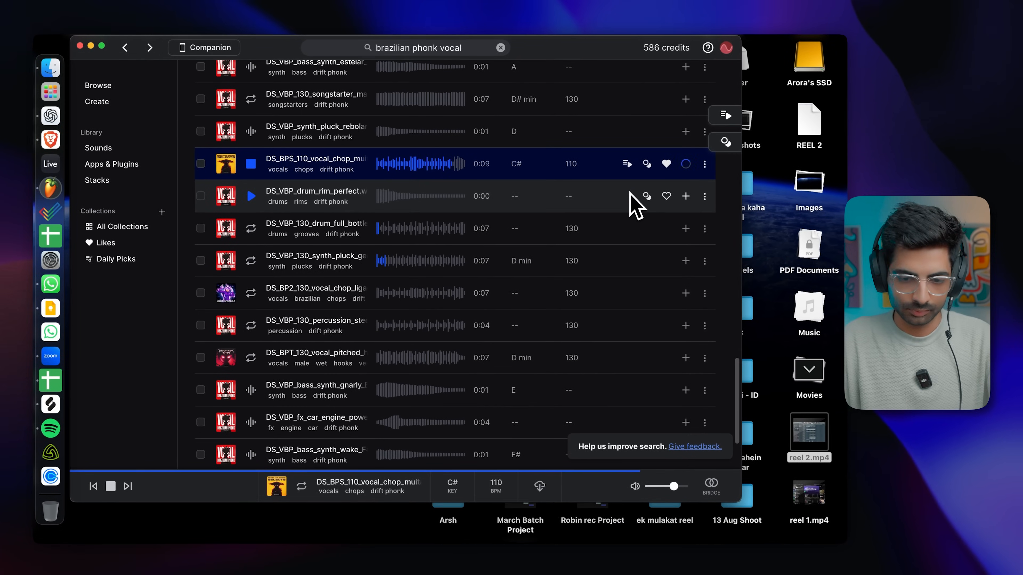
pyautogui.hotkey('ctrl', 'Right')
pyautogui.moveTo(539, 166); pyautogui.dragTo(370, 226)
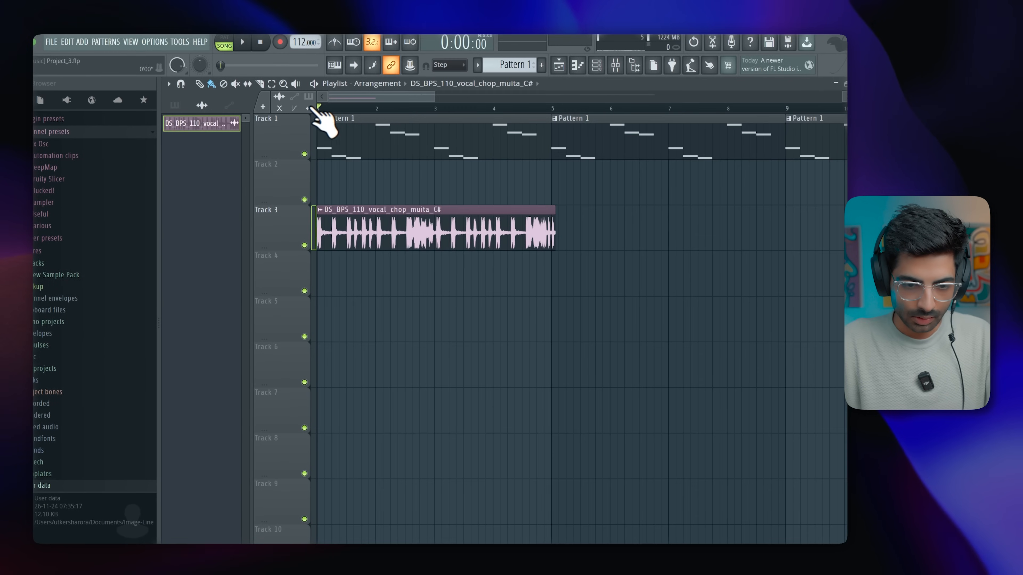
# Step: Adjust the vocal chop clip's length on Track 3 so it ends exactly at bar 5, and play it with the melody
pyautogui.moveTo(434, 98); pyautogui.dragTo(375, 99)
pyautogui.hscroll(5, 598, 210)
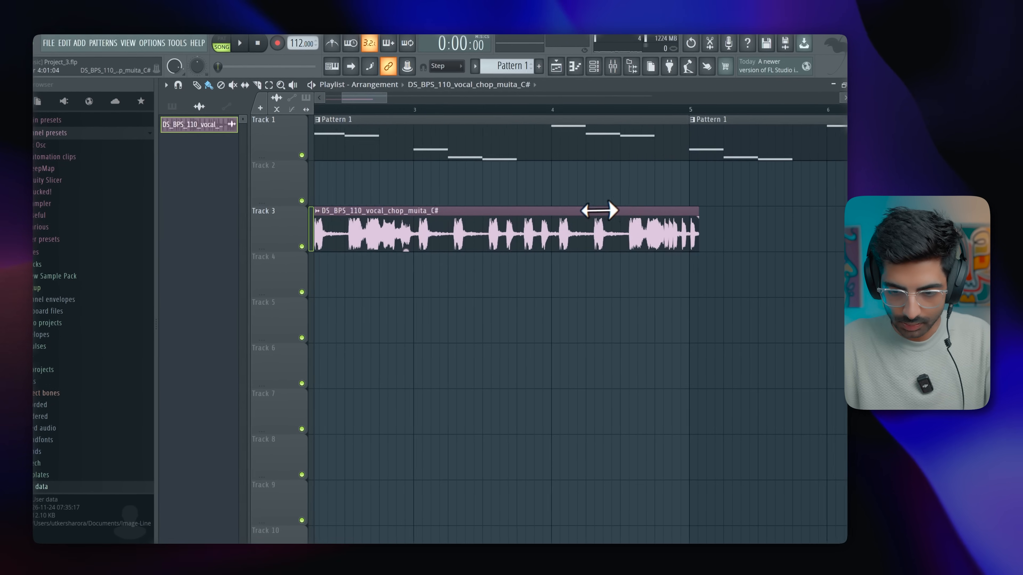
pyautogui.moveTo(682, 213); pyautogui.dragTo(678, 212)
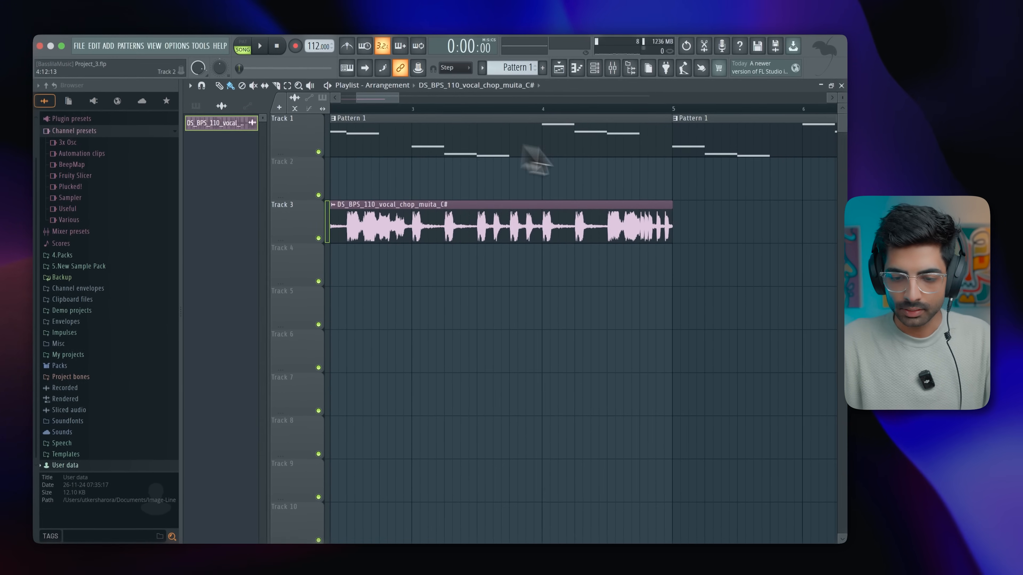
pyautogui.press('space')
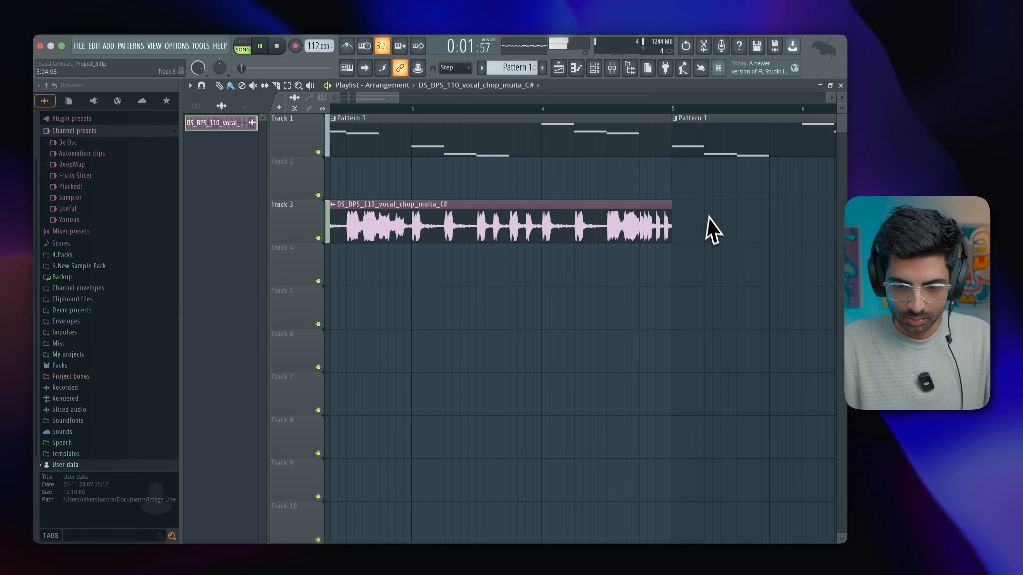
pyautogui.scroll(3, 713, 230)
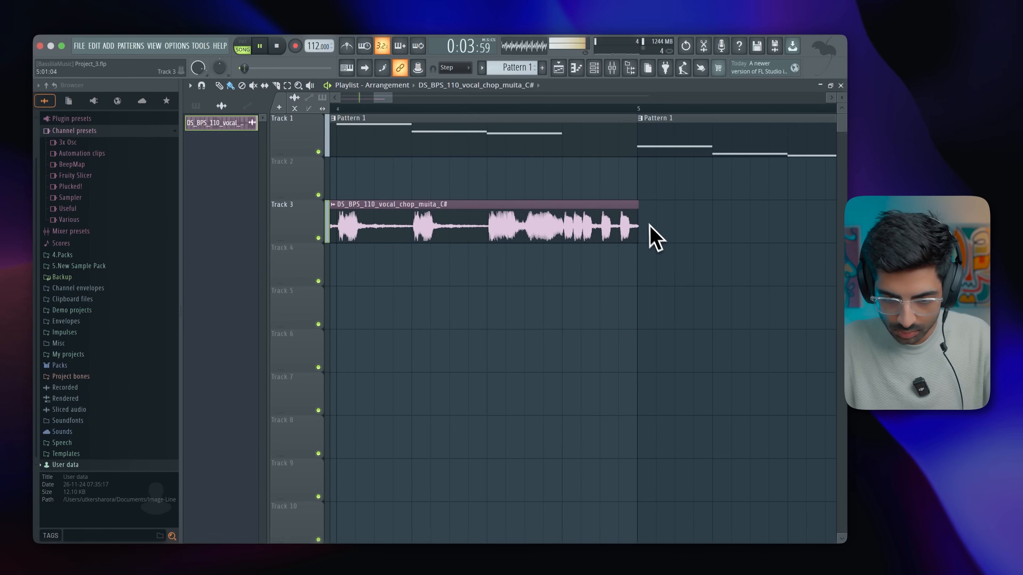
pyautogui.press('alt')
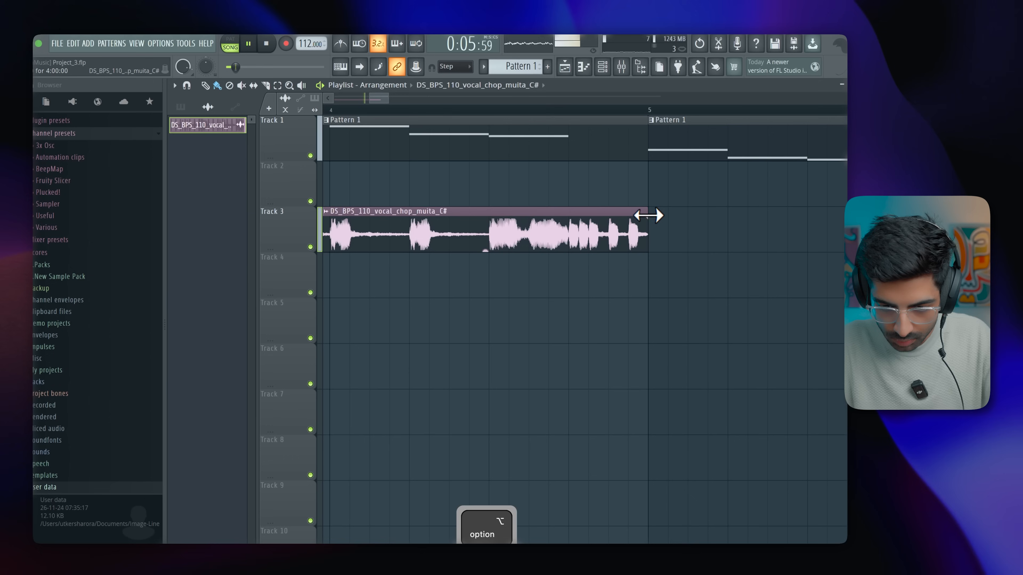
# Step: Set the vocal chop sample's time stretching mode to Stretch and play it back with the melody
pyautogui.doubleClick(611, 231)
pyautogui.press('space')
pyautogui.click(526, 242)
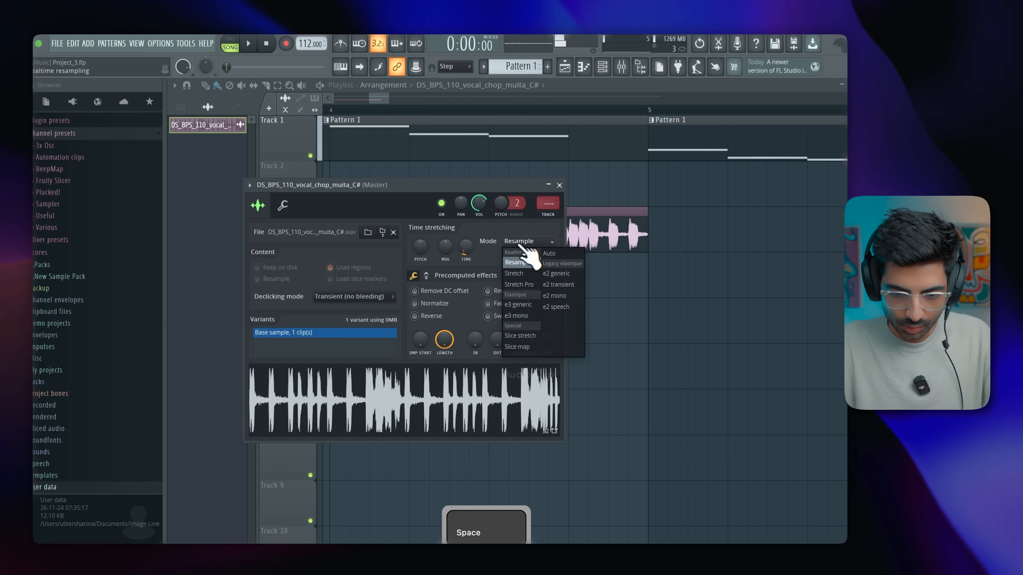
pyautogui.click(521, 273)
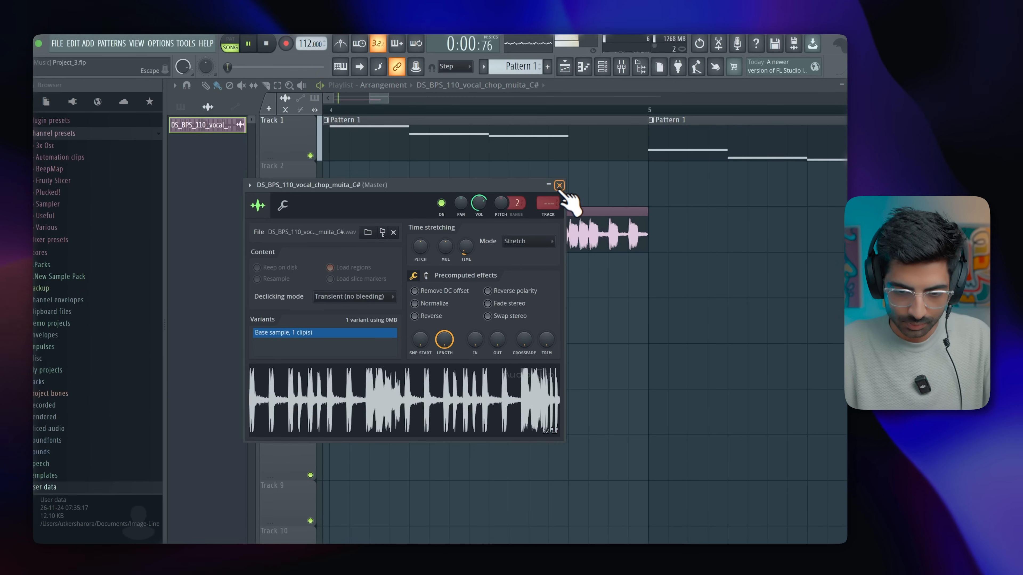
pyautogui.click(560, 186)
pyautogui.scroll(-5, 513, 201)
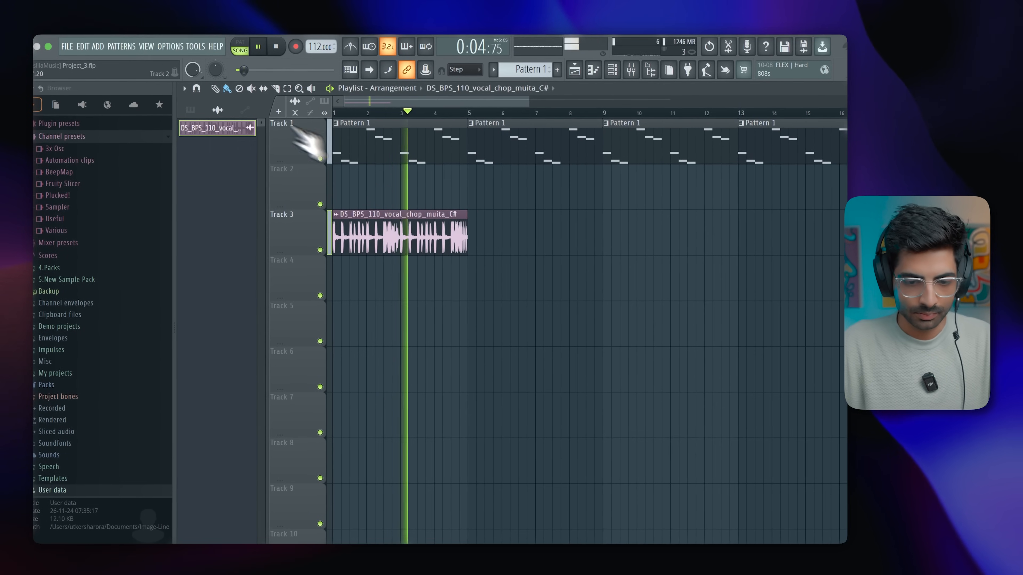
# Step: Duplicate the vocal chop clip along Track 3 until it reaches bar 29 like the melody, and play the arrangement
pyautogui.press('super+b')
pyautogui.press('super+b')
pyautogui.press('super+b')
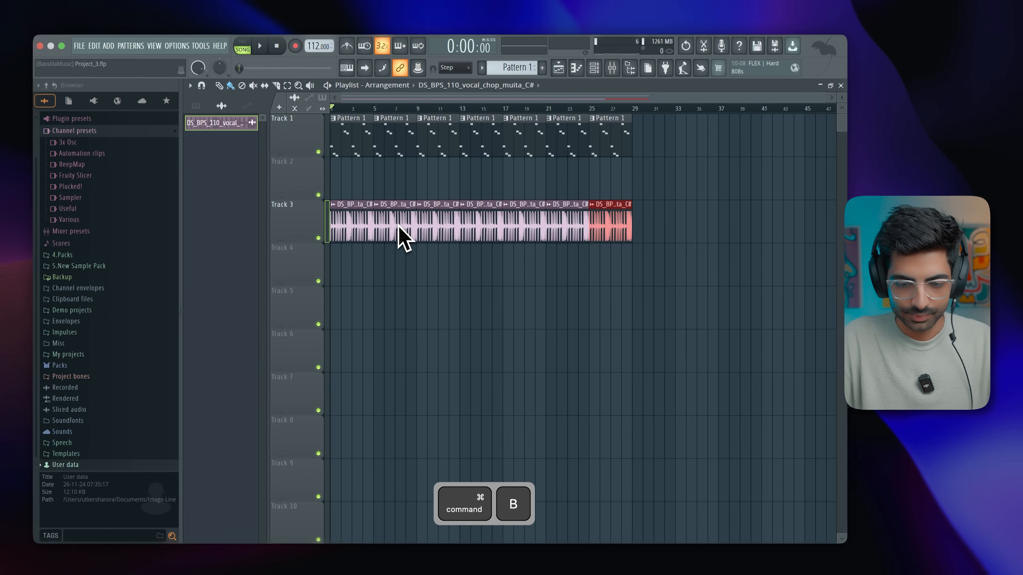
pyautogui.scroll(-2, 400, 235)
pyautogui.press('space')
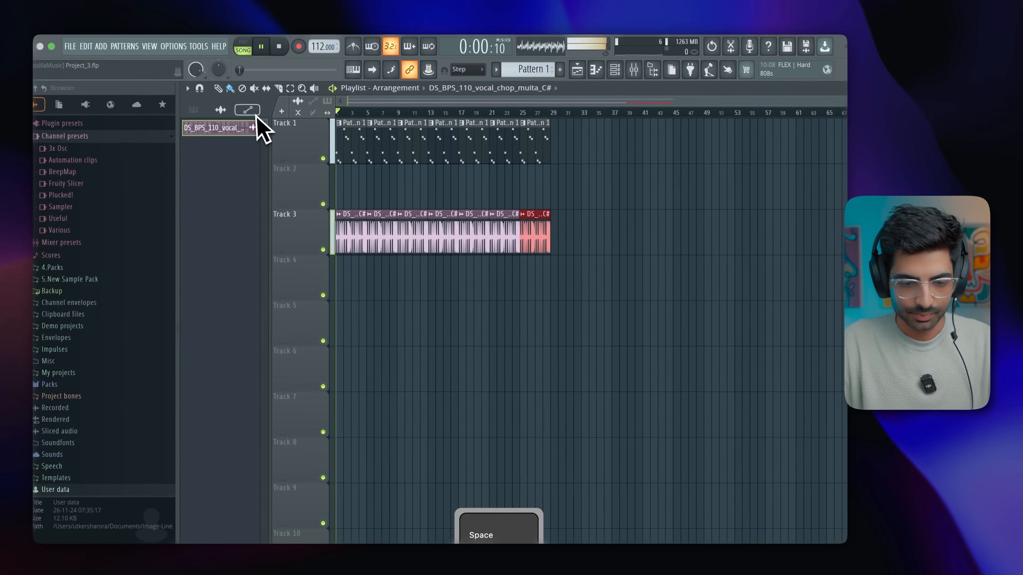
pyautogui.scroll(5, 278, 195)
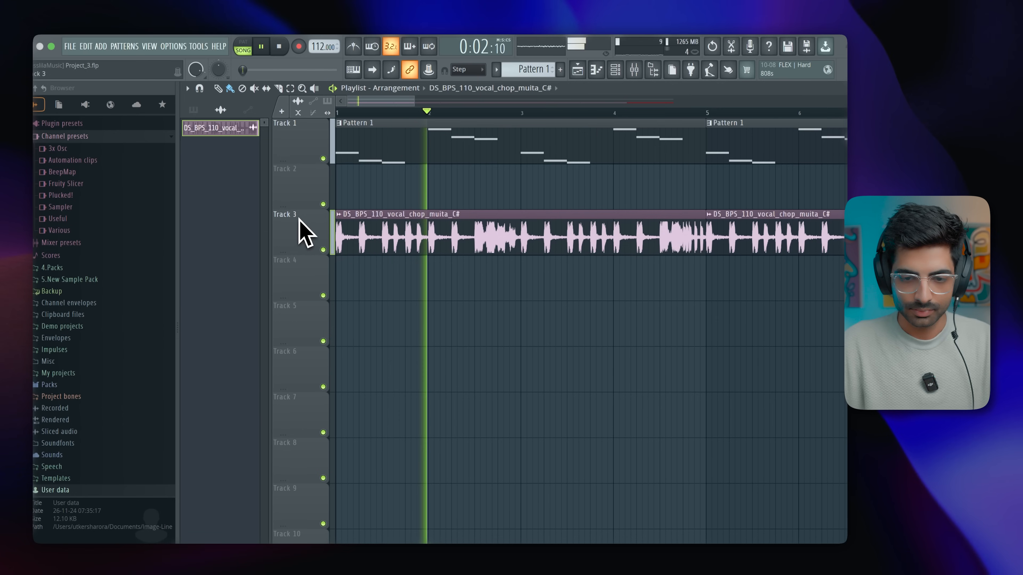
pyautogui.scroll(-3, 362, 275)
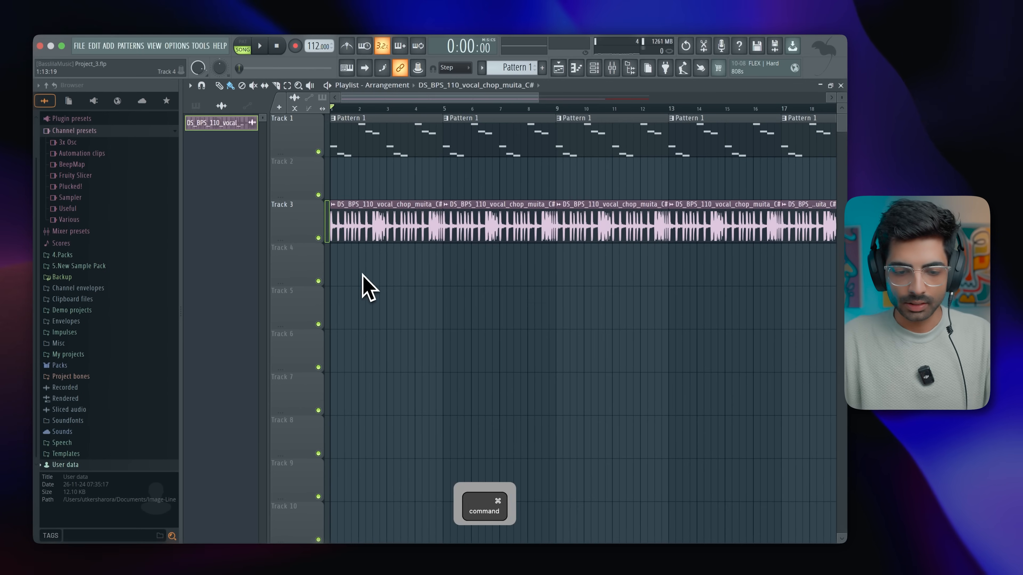
pyautogui.scroll(-1, 369, 287)
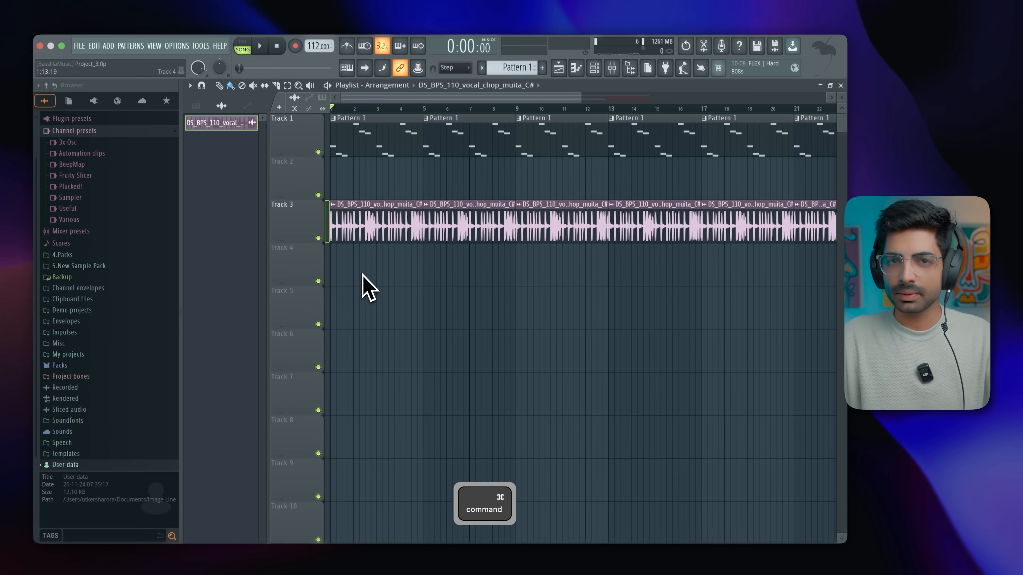
# Step: Switch to Splice, open the library's Sounds list and preview samples down to the DS_BP_fx_atmosphere_one_shot_epic sample in C#
pyautogui.hotkey('ctrl', 'Left')
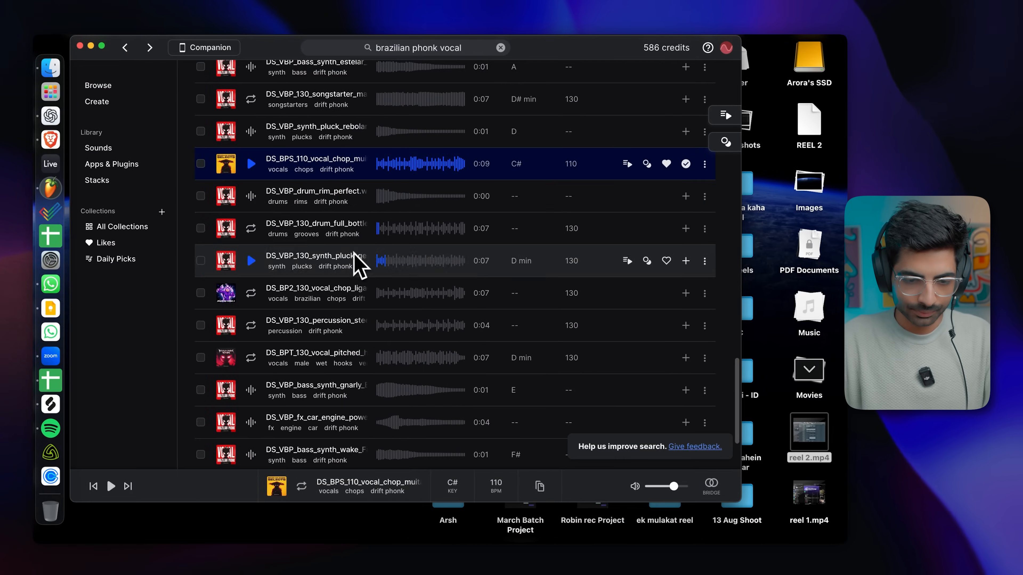
pyautogui.click(116, 148)
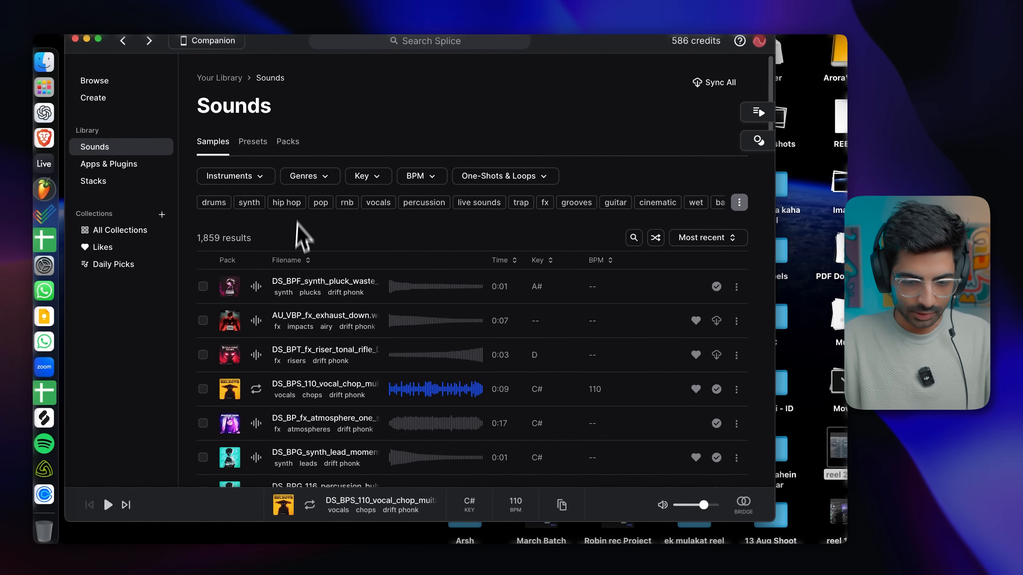
pyautogui.scroll(-1, 265, 292)
pyautogui.click(257, 231)
pyautogui.press('Down')
pyautogui.press('Down')
pyautogui.press('Down')
pyautogui.press('Down')
pyautogui.press('Up')
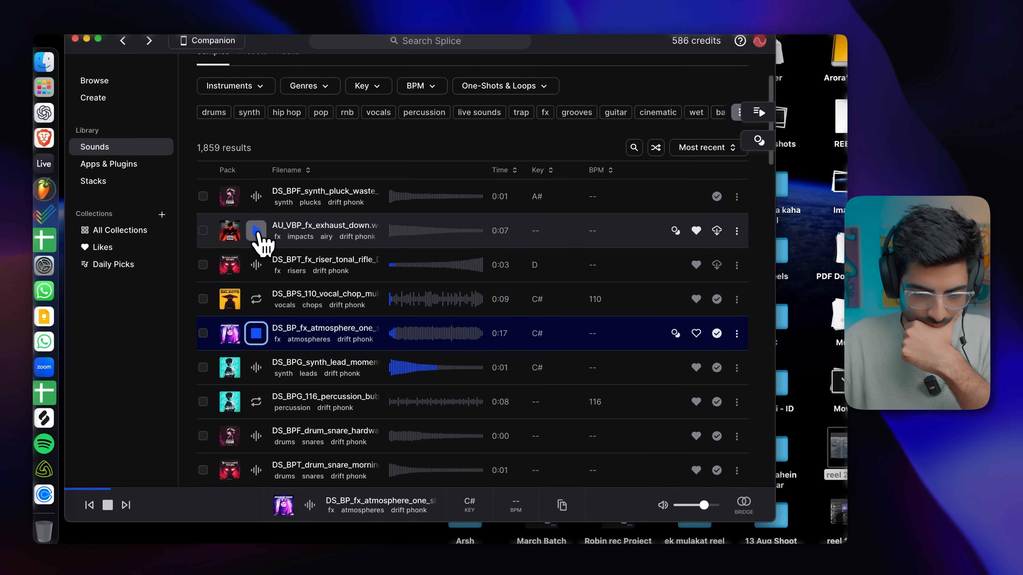
# Step: Preview different parts of the DS_BP_fx_atmosphere_one_shot_epic sample and place it at bar 1 of Track 5 in FL Studio
pyautogui.moveTo(382, 339); pyautogui.dragTo(415, 320)
pyautogui.moveTo(461, 318); pyautogui.dragTo(386, 313)
pyautogui.hotkey('ctrl', 'Left')
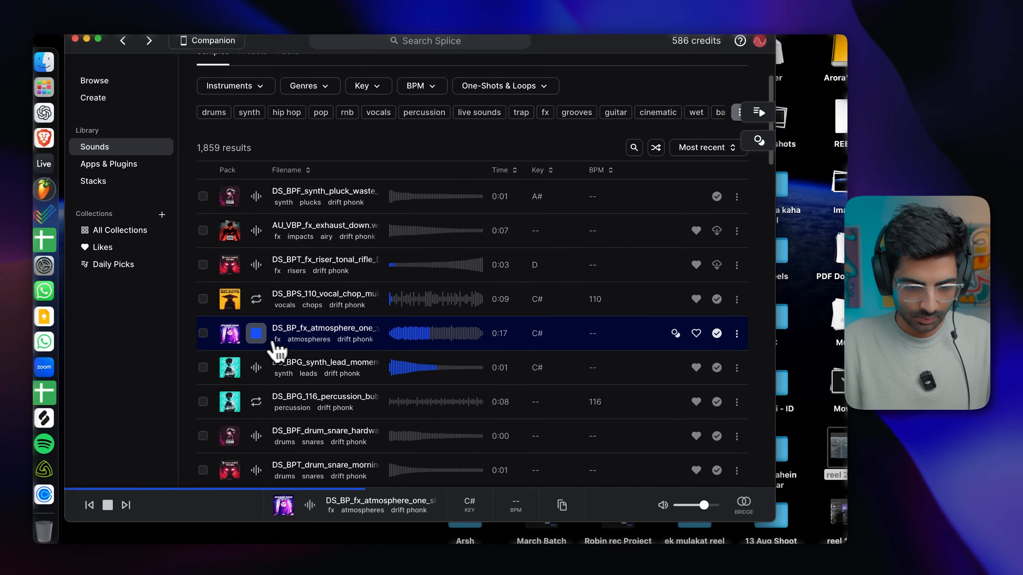
pyautogui.hotkey('ctrl', 'Right')
# Step: Play the arrangement and lower the atmosphere sample's channel volume in its sample settings
pyautogui.press('space')
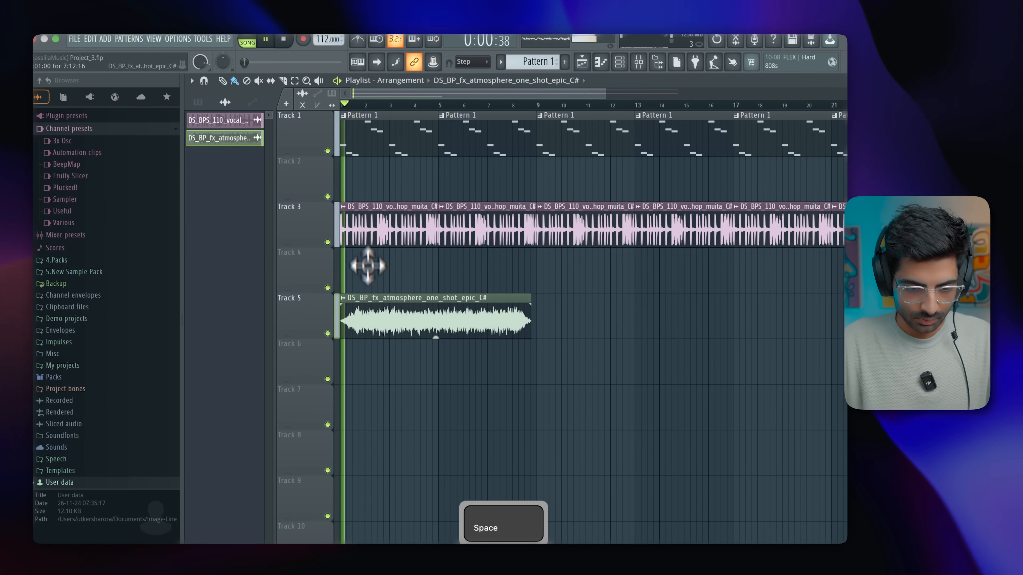
pyautogui.doubleClick(372, 319)
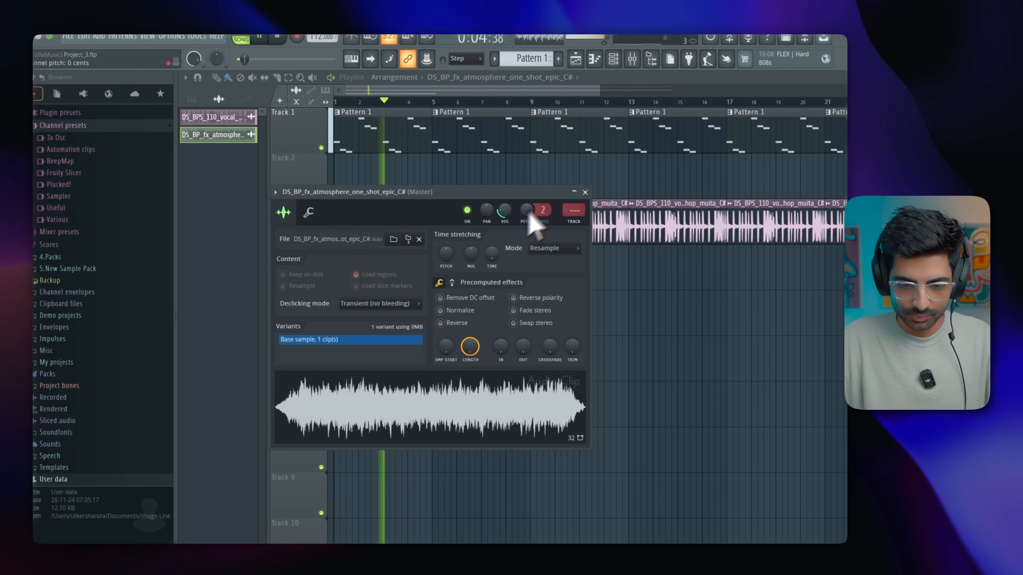
pyautogui.click(591, 195)
pyautogui.press('space')
# Step: Route the vocal chop sample to mixer track 6 and lower that track's fader to about -1.8 dB during playback
pyautogui.doubleClick(416, 199)
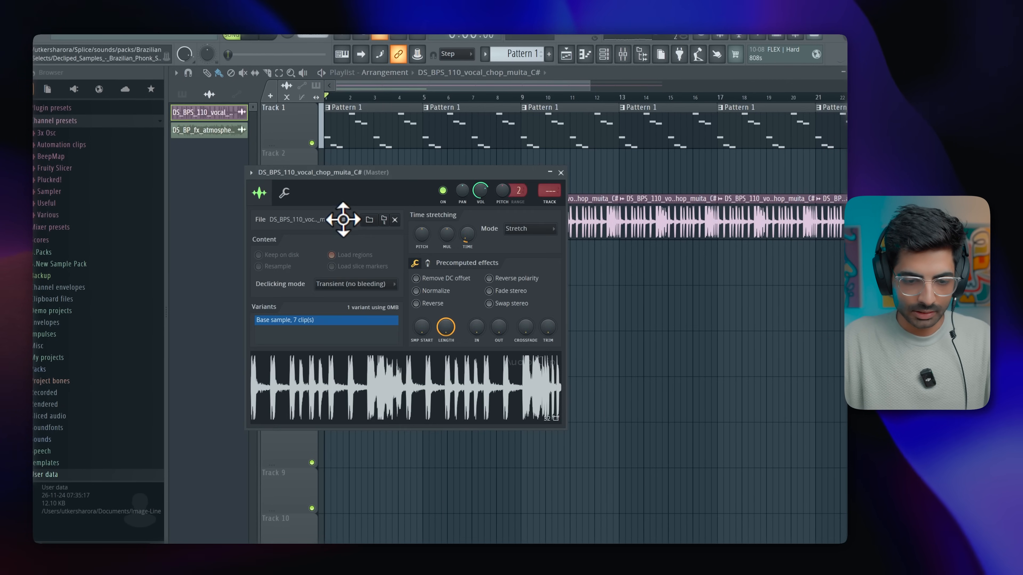
pyautogui.click(250, 172)
pyautogui.click(463, 220)
pyautogui.press('space')
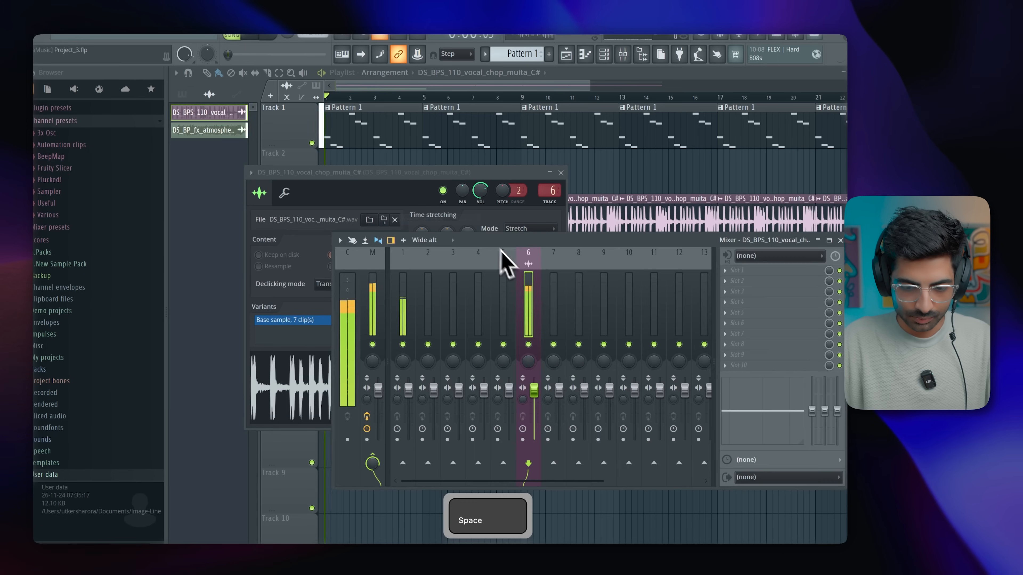
pyautogui.moveTo(536, 386); pyautogui.dragTo(537, 415)
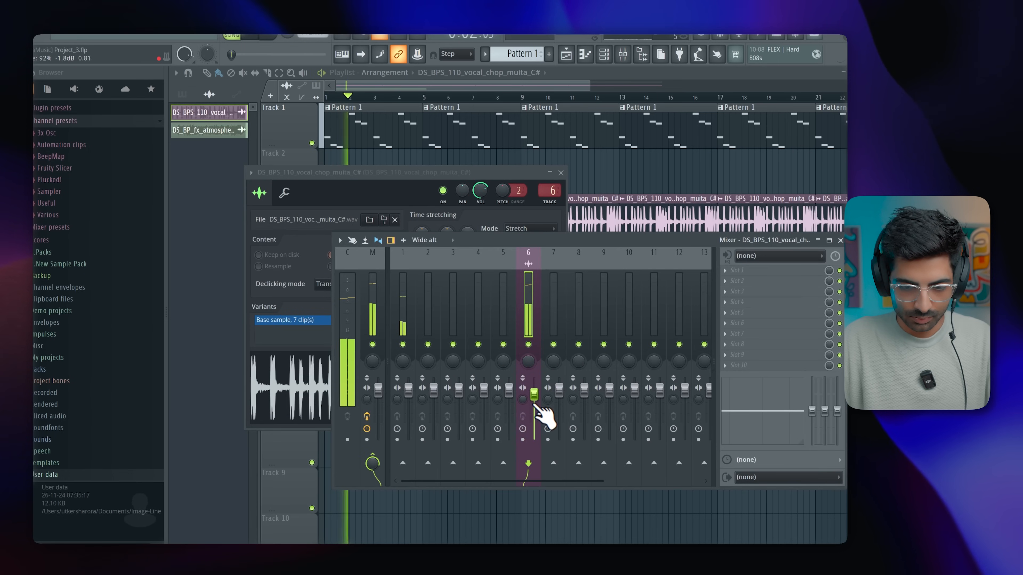
pyautogui.press('F12')
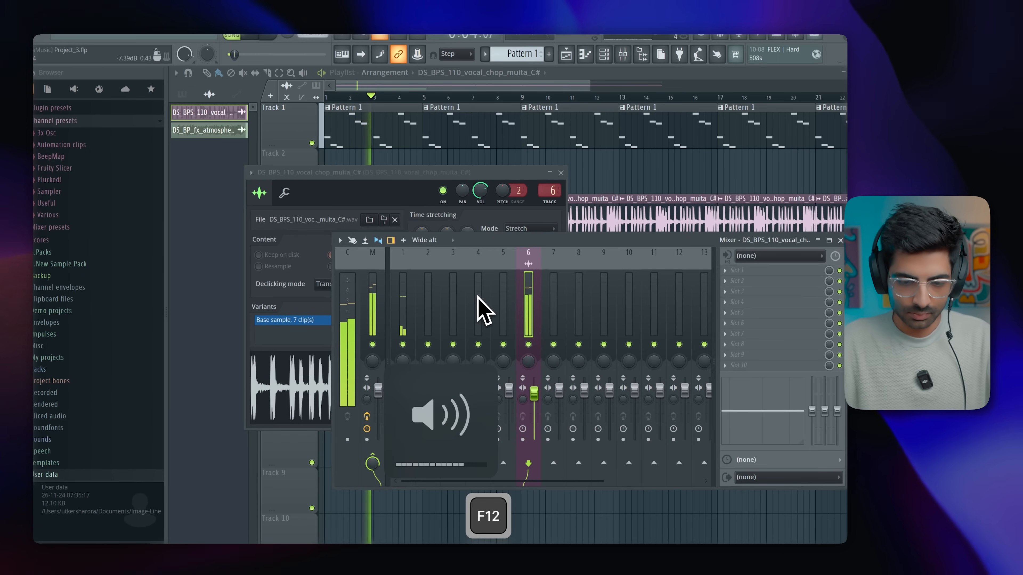
pyautogui.scroll(-1, 544, 151)
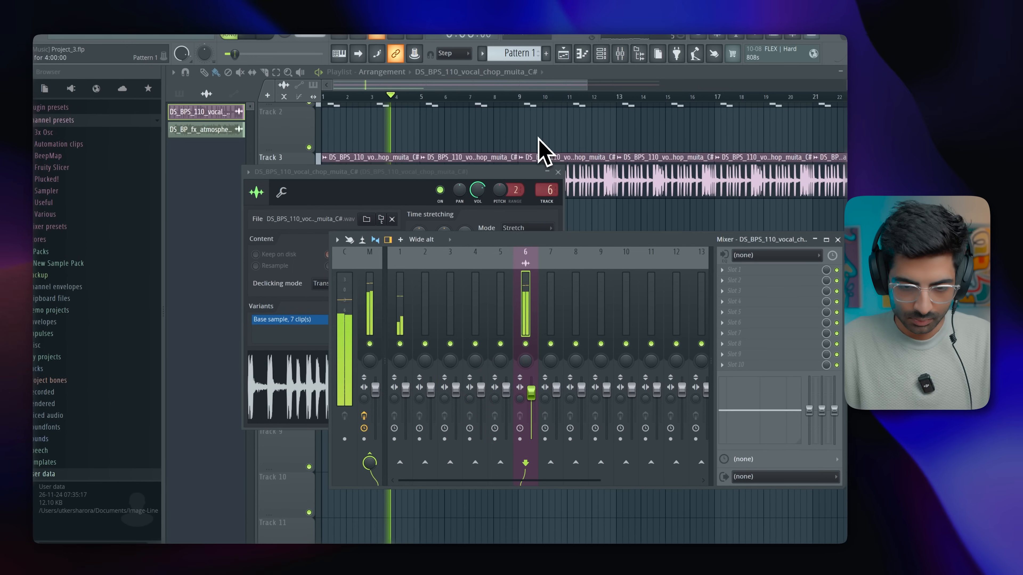
pyautogui.click(558, 172)
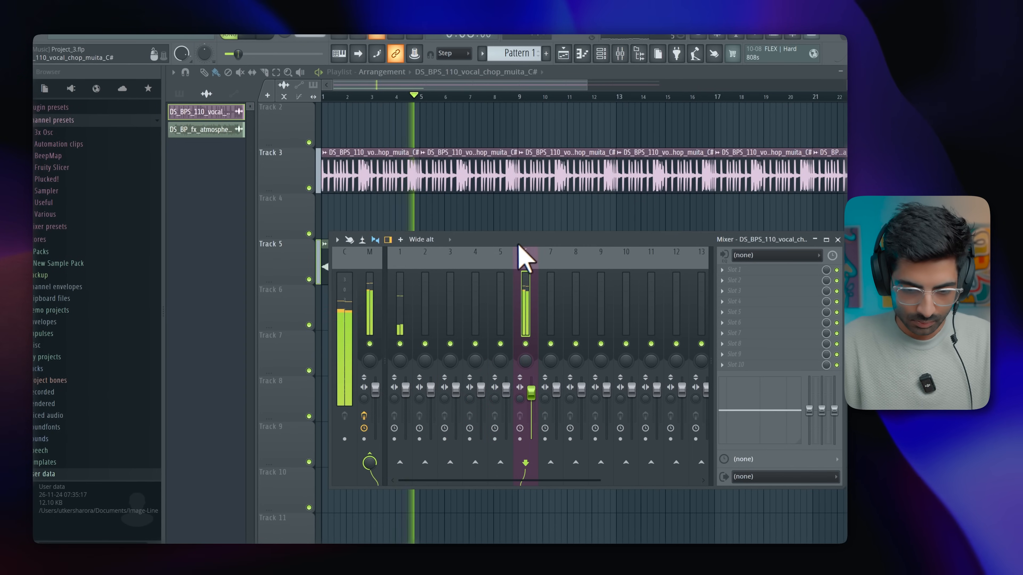
# Step: Route the atmosphere sample to free mixer track 7, lower its fader, and set the vocal chop's fader to about -2.2 dB
pyautogui.moveTo(519, 245); pyautogui.dragTo(508, 327)
pyautogui.press('space')
pyautogui.doubleClick(420, 266)
pyautogui.click(263, 187)
pyautogui.moveTo(292, 200)
pyautogui.click(409, 232)
pyautogui.click(263, 187)
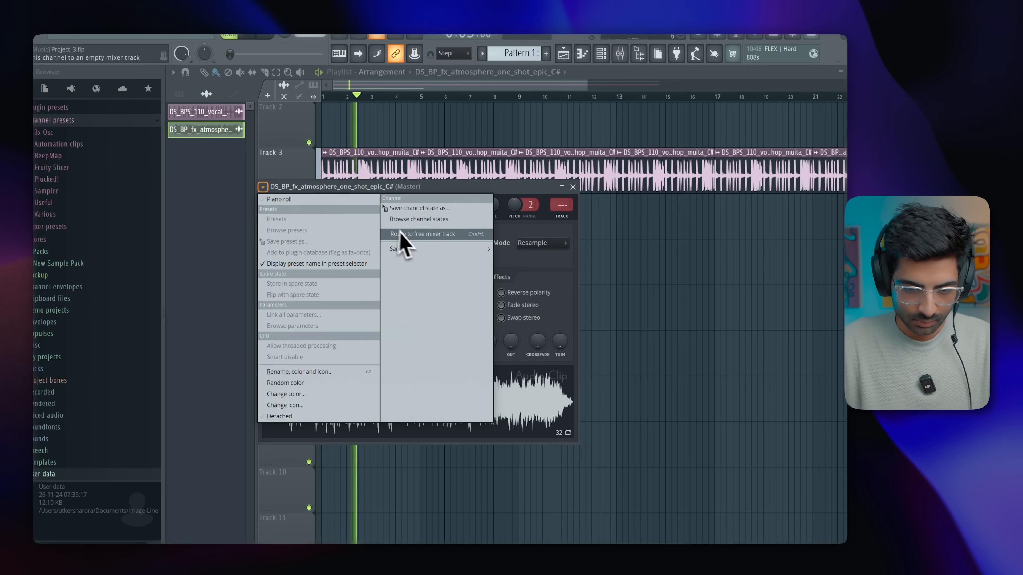
pyautogui.click(419, 234)
pyautogui.moveTo(551, 472); pyautogui.dragTo(549, 496)
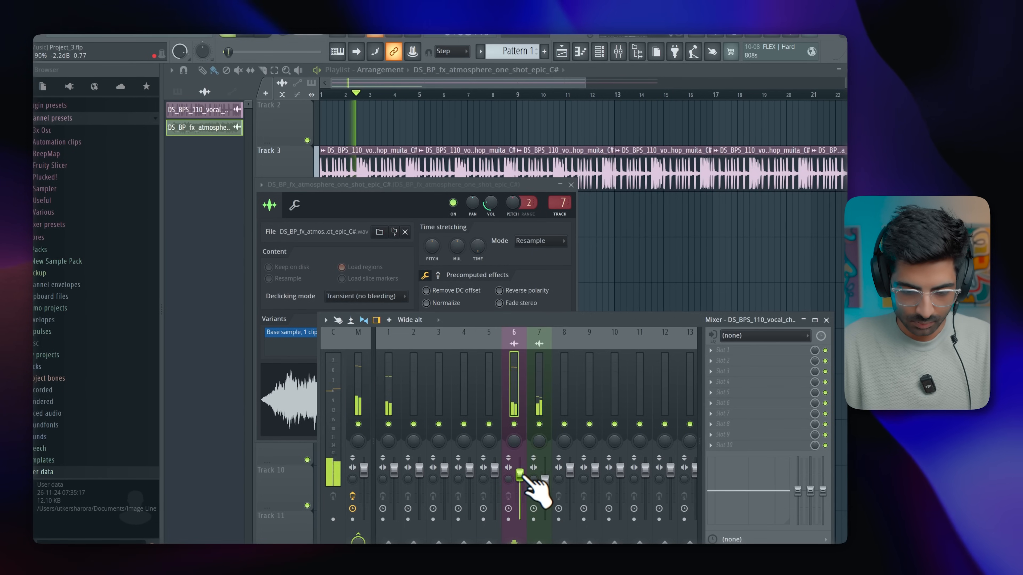
pyautogui.click(375, 70)
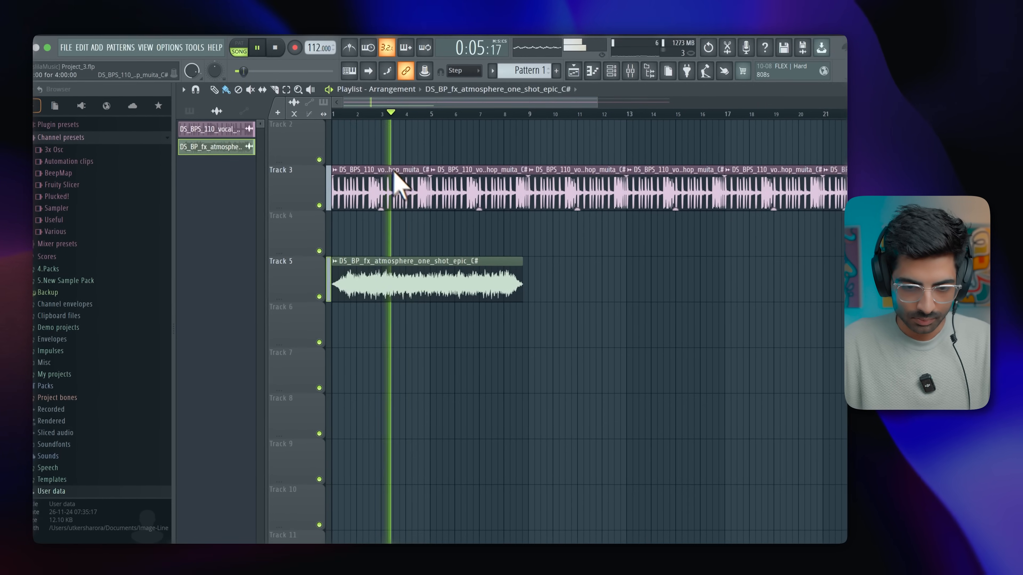
# Step: Search Splice for "brazilian phonk kick", preview AU_VBP_kick_distorted, place it at bar 9 of Track 4 in FL Studio and play it
pyautogui.scroll(1, 389, 164)
pyautogui.scroll(-5, 402, 184)
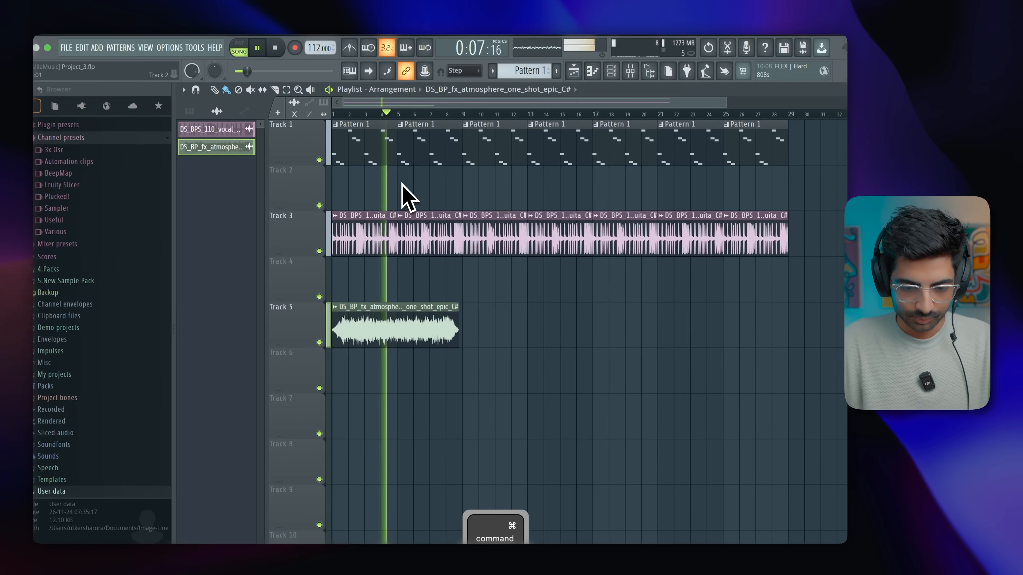
pyautogui.scroll(5, 402, 184)
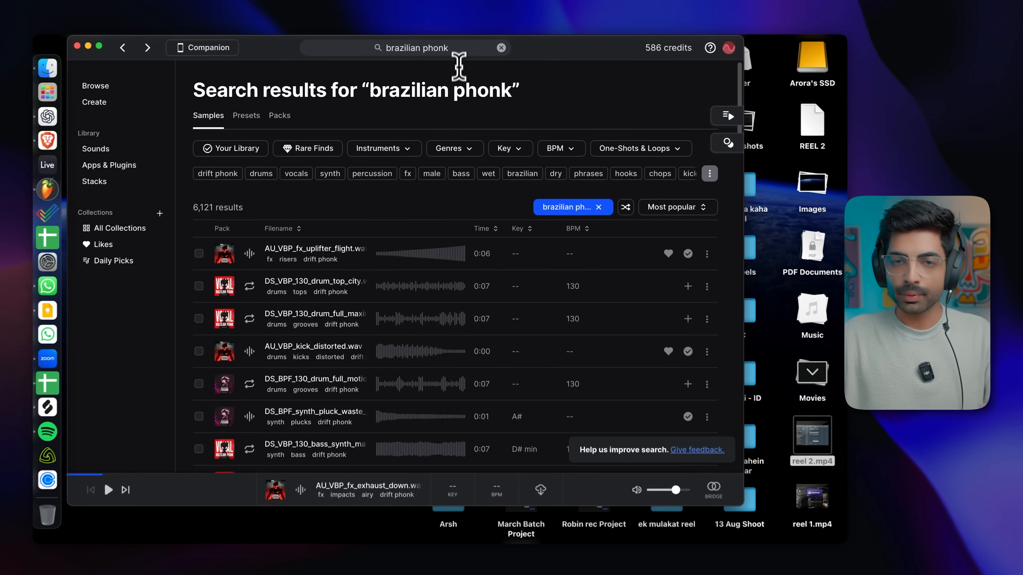
pyautogui.click(463, 49)
pyautogui.write('kick')
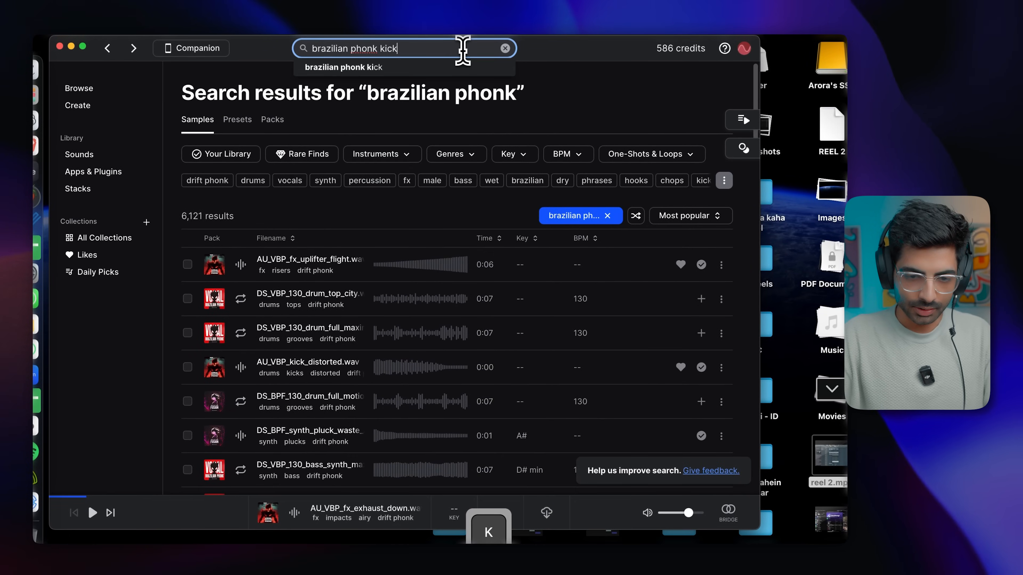
pyautogui.press('Return')
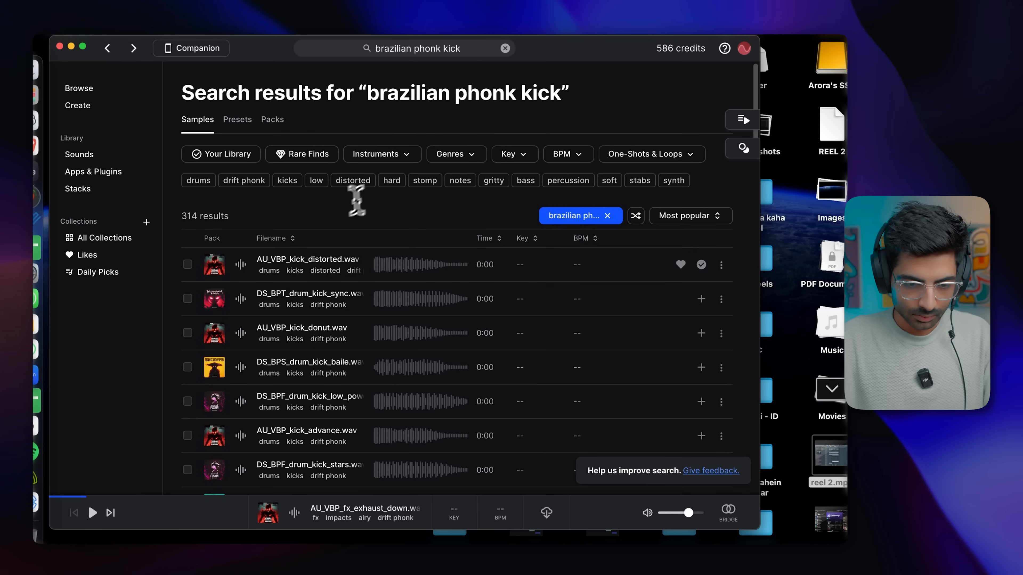
pyautogui.click(241, 266)
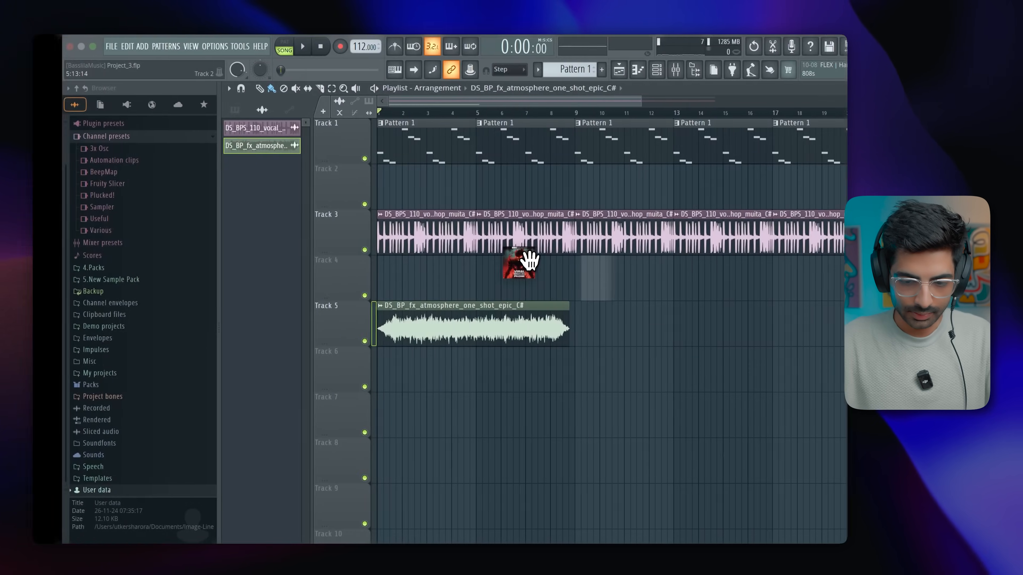
pyautogui.moveTo(520, 262); pyautogui.dragTo(529, 284)
pyautogui.scroll(4, 529, 283)
pyautogui.press('space')
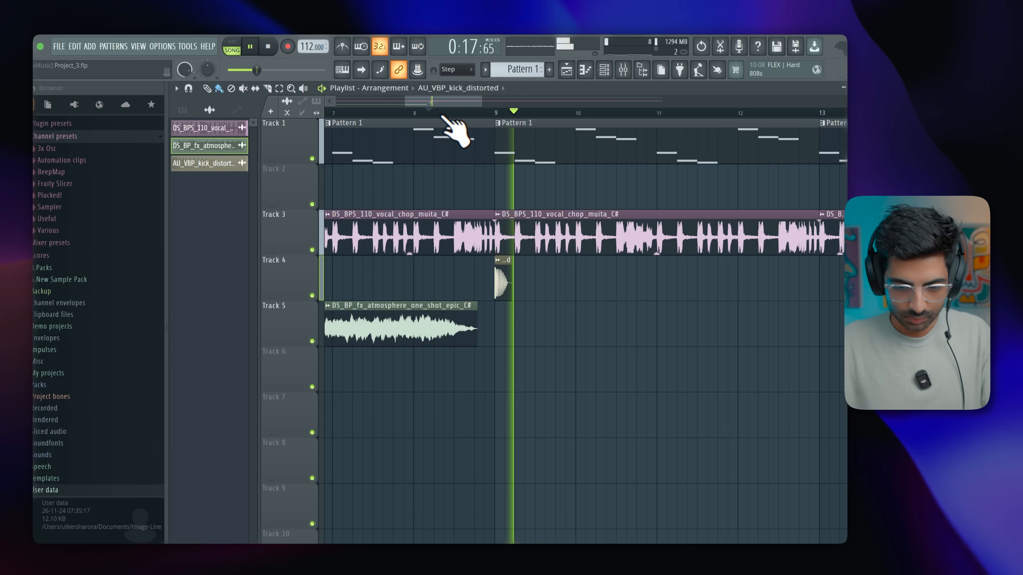
# Step: Delete all vocal chop clips on Track 3 from bar 9 onward and play the transition into the kick
pyautogui.press('space')
pyautogui.rightClick(526, 248)
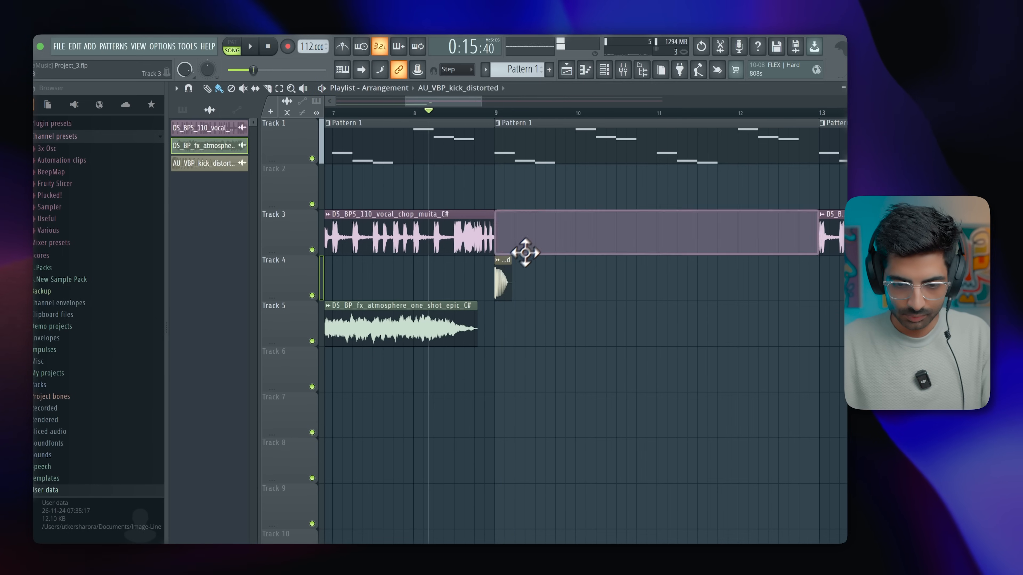
pyautogui.press('space')
pyautogui.scroll(-6, 531, 242)
pyautogui.rightClick(628, 237)
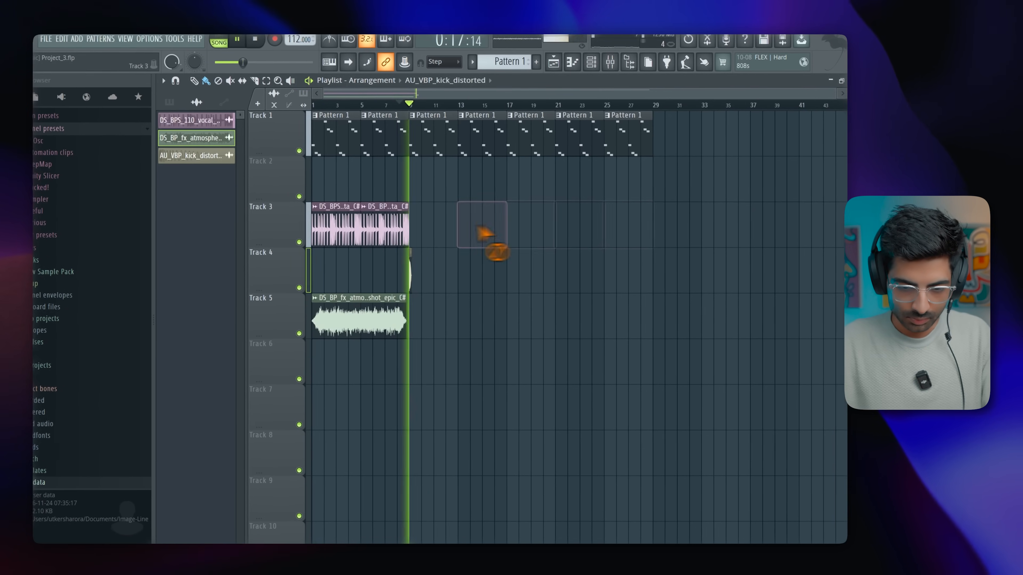
pyautogui.scroll(6, 423, 243)
pyautogui.press('space')
pyautogui.scroll(-6, 411, 247)
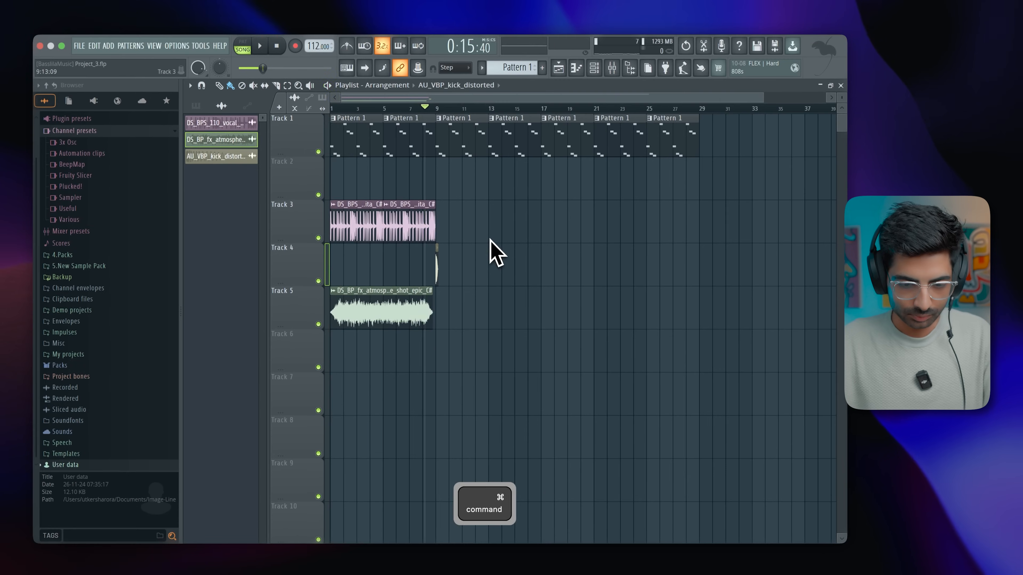
pyautogui.scroll(6, 449, 249)
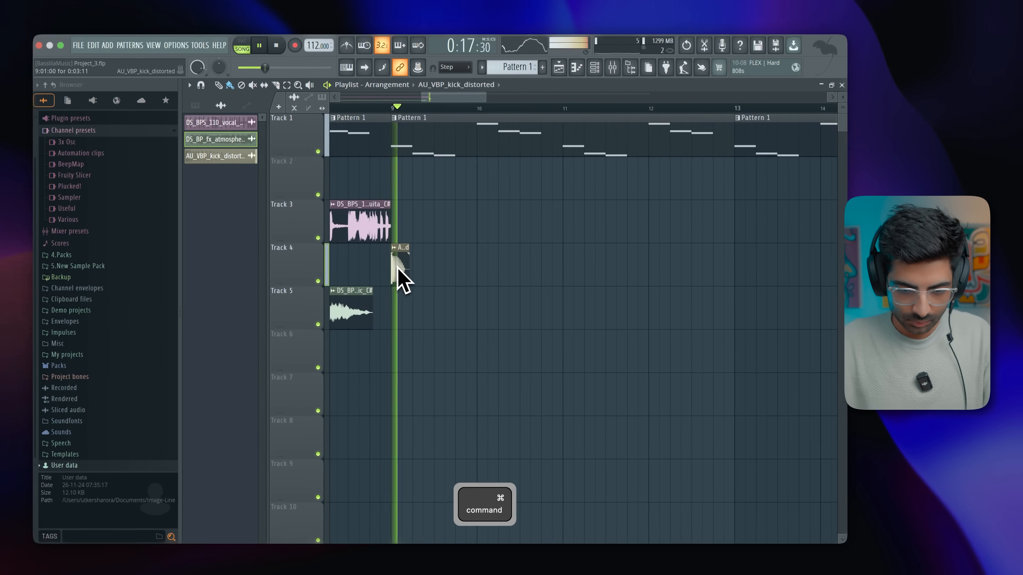
# Step: Add kick clips on Track 4 at the fourth beat of bar 9 and the start of bar 10, checking the rhythm during playback
pyautogui.press('space')
pyautogui.press('space')
pyautogui.click(435, 269)
pyautogui.click(464, 278)
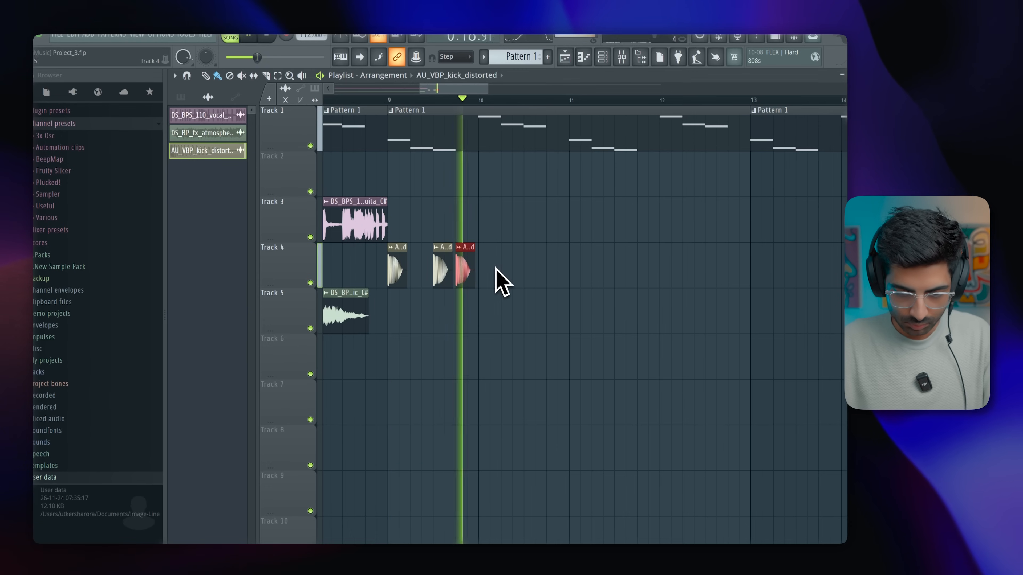
pyautogui.press('space')
pyautogui.press('space')
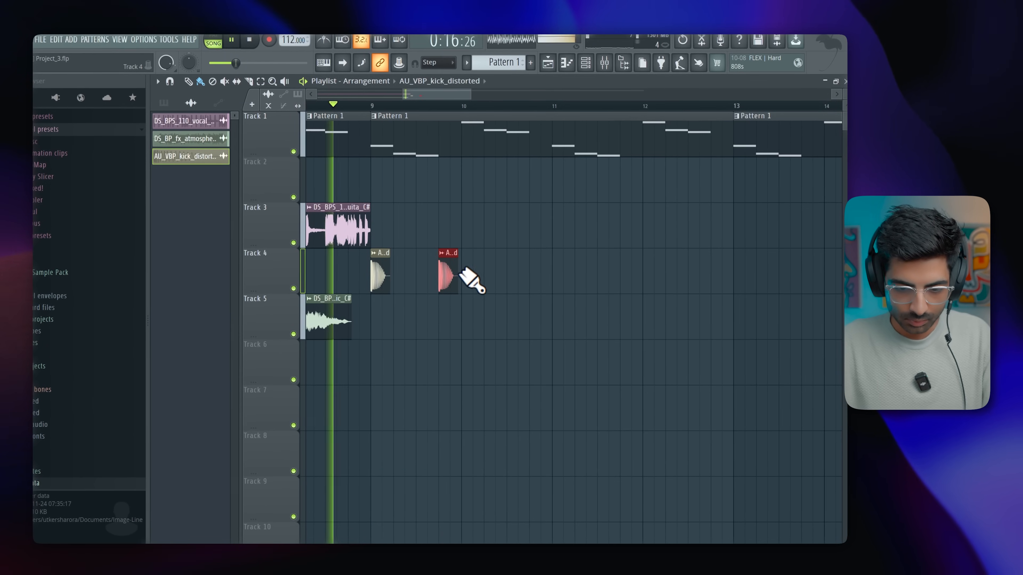
pyautogui.click(482, 271)
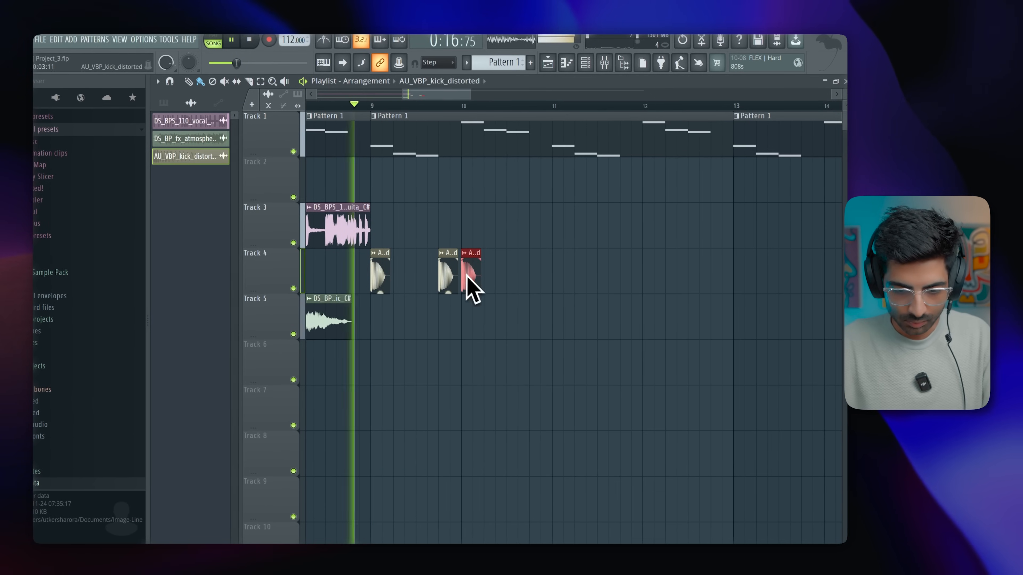
pyautogui.scroll(-3, 517, 279)
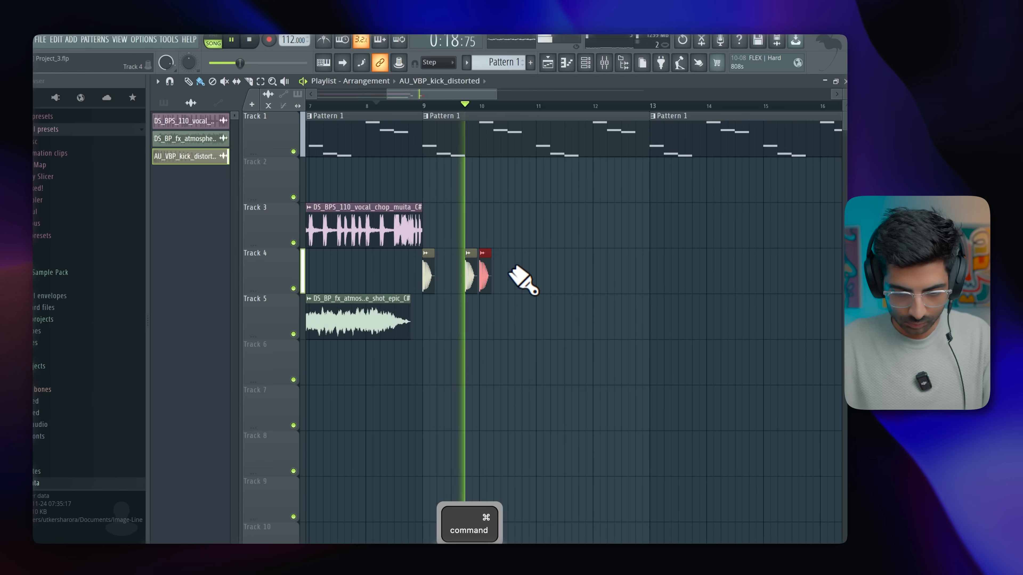
pyautogui.click(541, 274)
pyautogui.press('space')
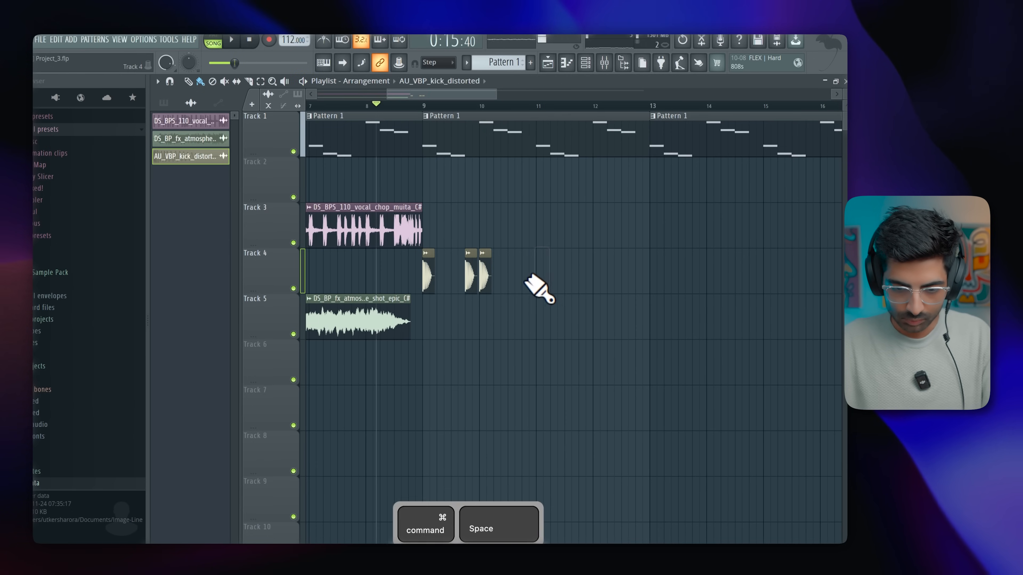
# Step: Duplicate the three-kick pattern on Track 4 to bar 11, and copy the resulting four-bar pattern to bar 13
pyautogui.press('space')
pyautogui.moveTo(425, 281); pyautogui.dragTo(539, 276)
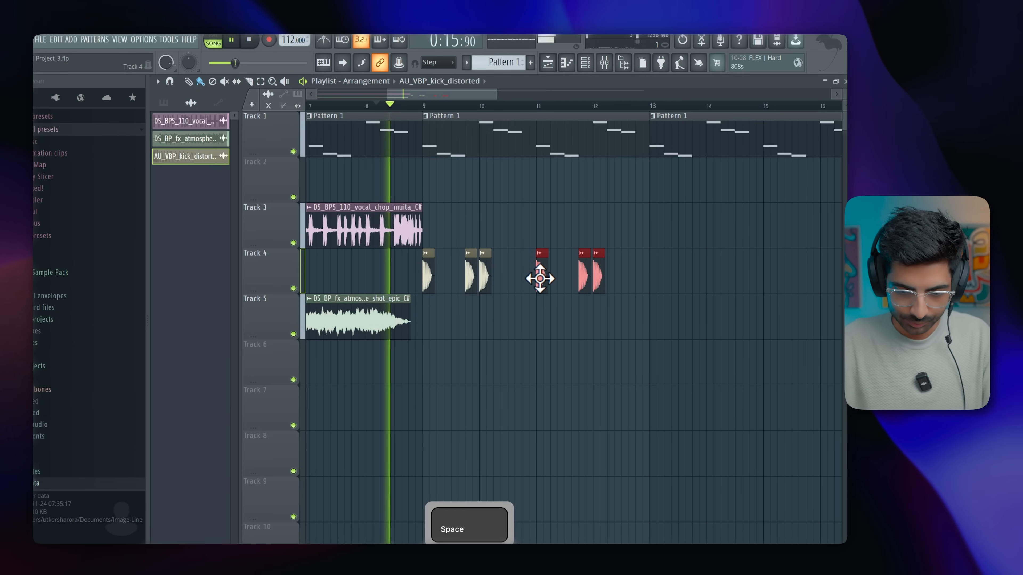
pyautogui.moveTo(646, 288)
pyautogui.mouseDown()
pyautogui.moveTo(447, 302)
pyautogui.moveTo(681, 279)
pyautogui.moveTo(655, 284)
pyautogui.mouseUp()
# Step: Duplicate the eight-bar kick pattern on Track 4 so the copy starts at bar 17, and listen to the arrangement
pyautogui.scroll(-6, 649, 281)
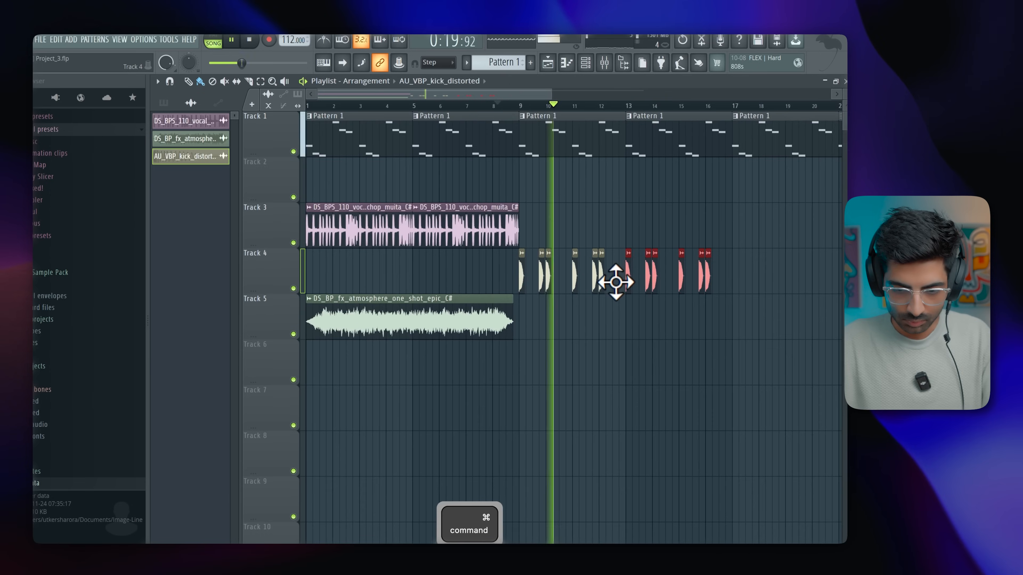
pyautogui.scroll(-3, 618, 289)
pyautogui.moveTo(586, 251); pyautogui.dragTo(594, 287)
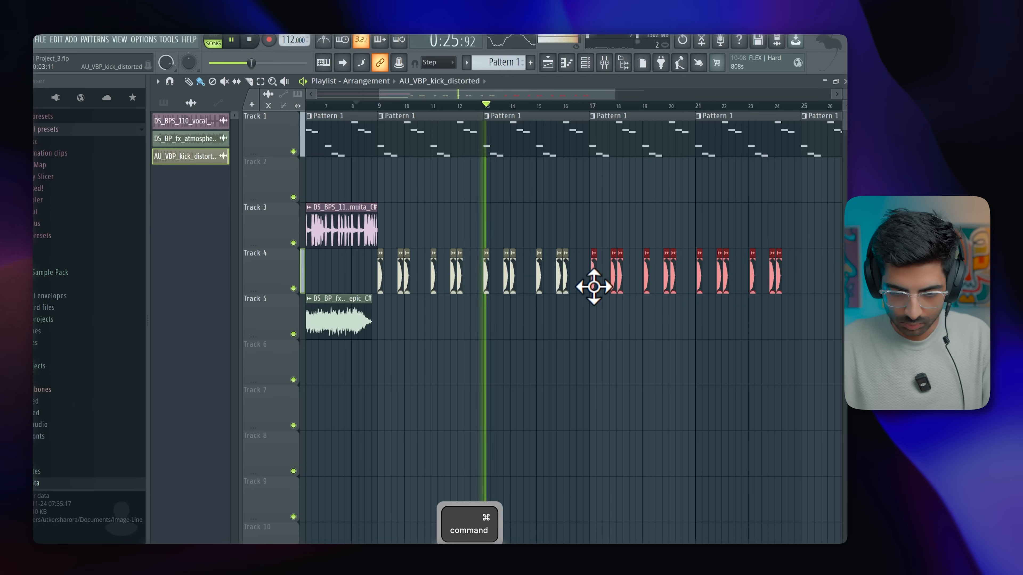
pyautogui.scroll(6, 594, 286)
pyautogui.scroll(-6, 594, 285)
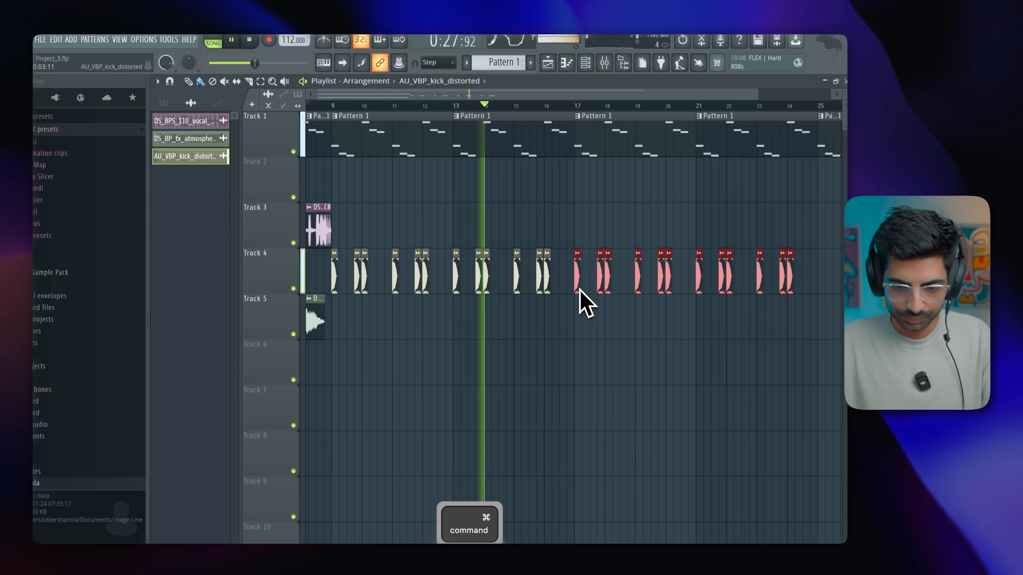
# Step: Stop playback and delete the Pattern 1 clips on Track 1 and the kick clips on Track 4 from bar 17 onward
pyautogui.press('space')
pyautogui.rightClick(548, 145)
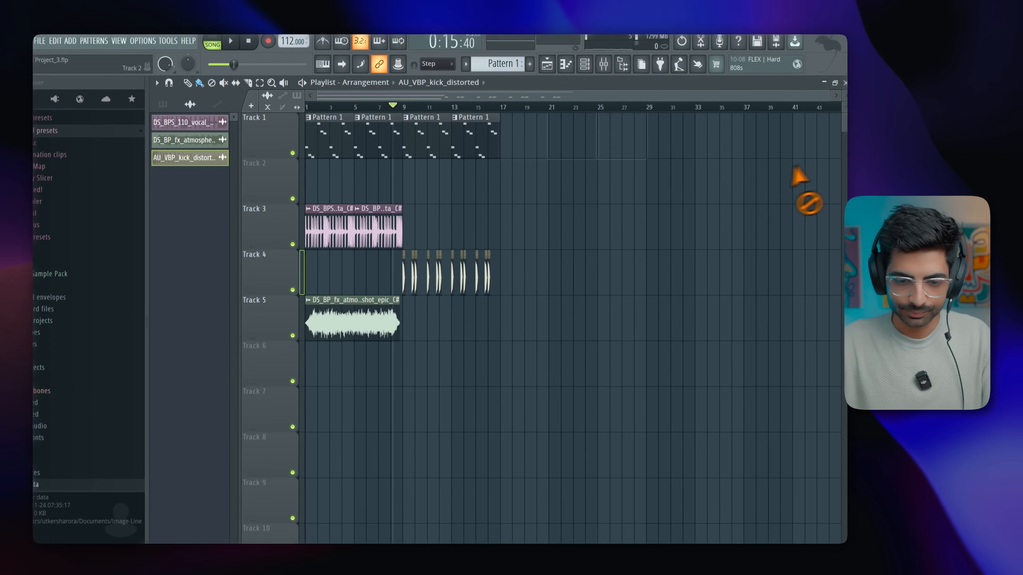
# Step: Reorder the playlist tracks so the kicks are on Track 1, the atmosphere on Track 3, Pattern 1 on Track 4 and the vocal chops on Track 5
pyautogui.press('space')
pyautogui.scroll(5, 413, 222)
pyautogui.scroll(-3, 415, 223)
pyautogui.press('space')
pyautogui.scroll(3, 471, 268)
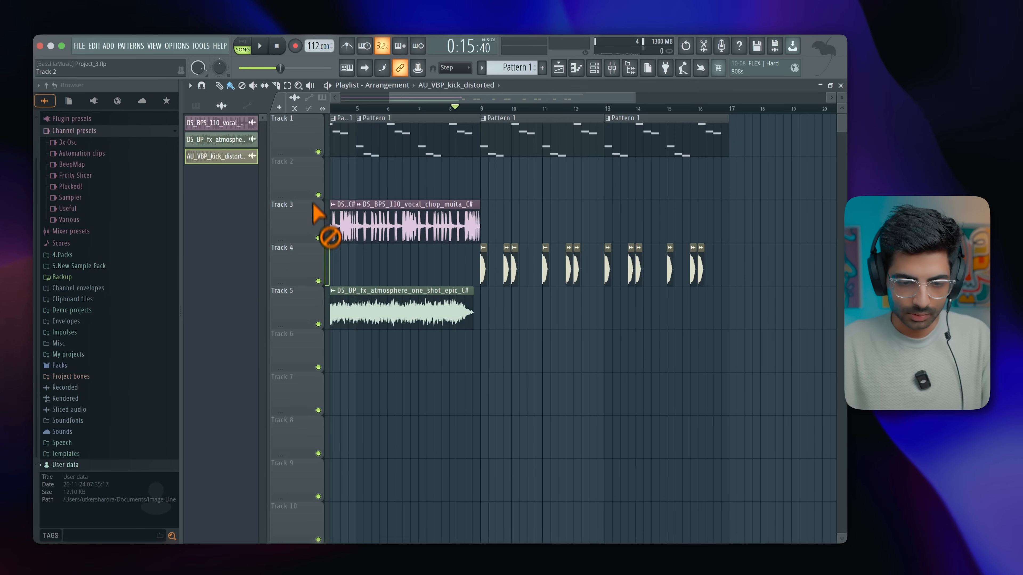
pyautogui.scroll(-4, 310, 198)
pyautogui.hscroll(-1, 308, 224)
pyautogui.scroll(-2, 309, 193)
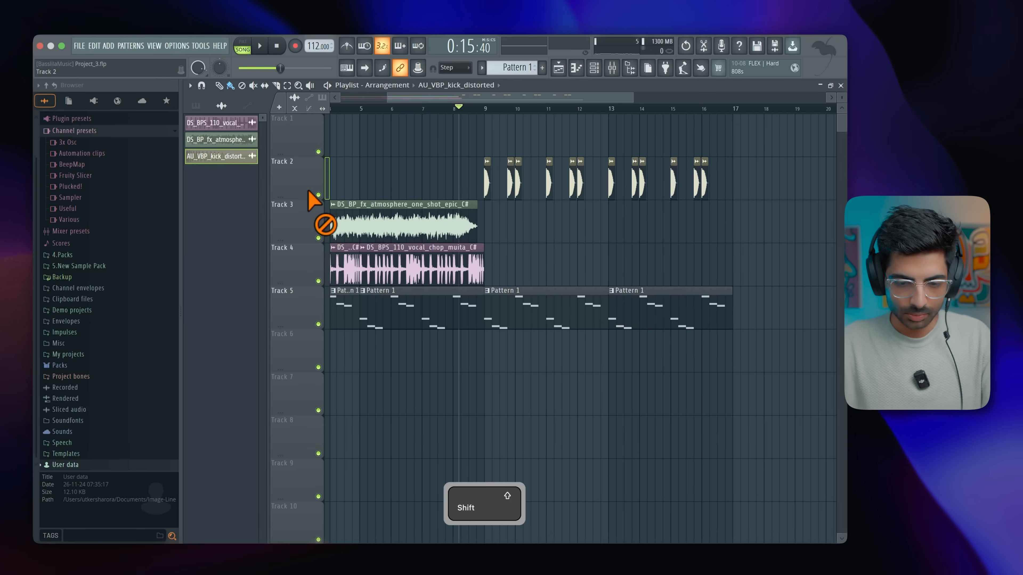
pyautogui.scroll(-1, 309, 192)
pyautogui.hscroll(1, 309, 197)
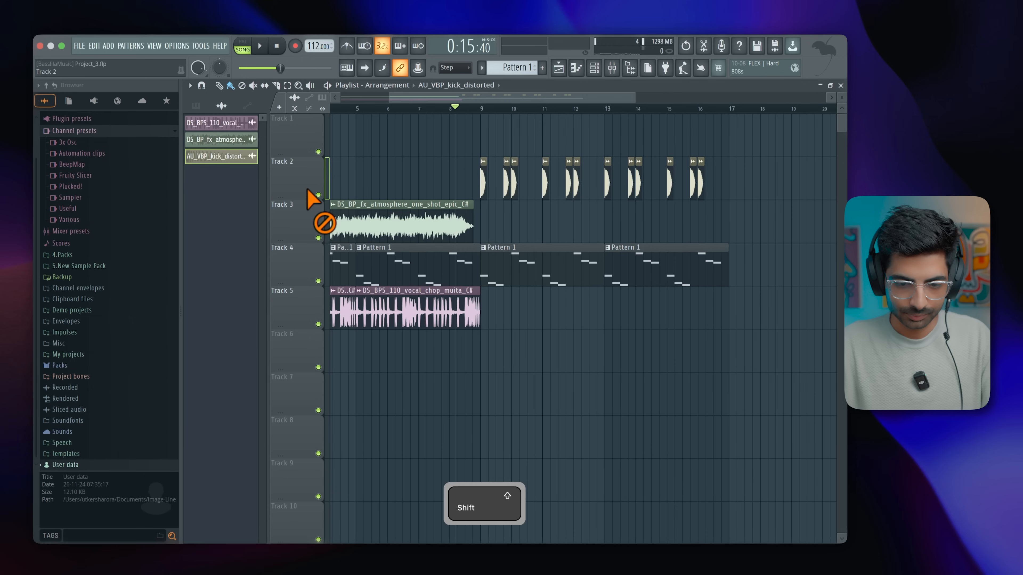
pyautogui.scroll(1, 312, 198)
pyautogui.scroll(4, 483, 137)
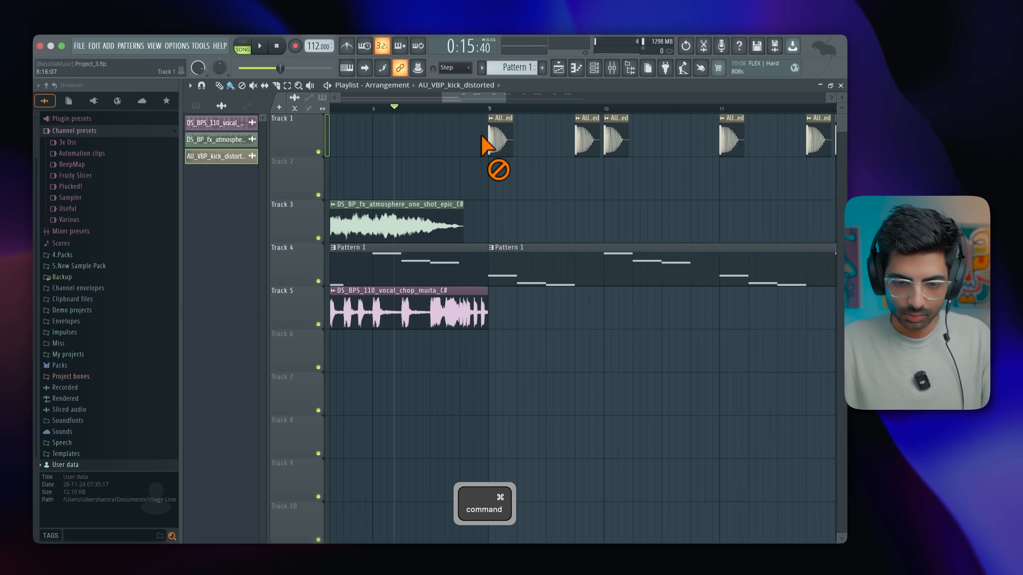
# Step: Place a kick clip on Track 2 just before bar 9, make it unique as a sample, and reverse it
pyautogui.click(455, 164)
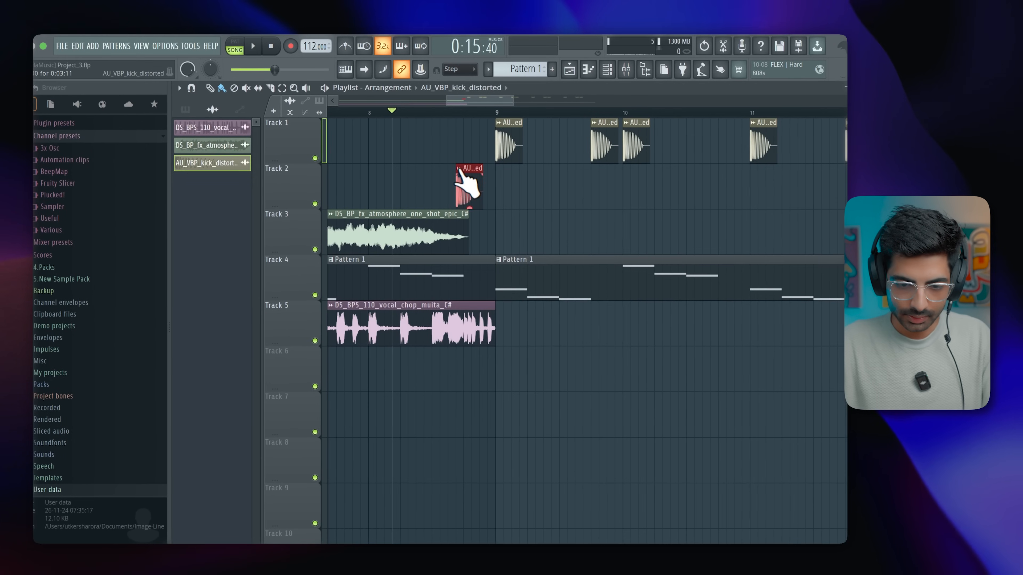
pyautogui.click(459, 169)
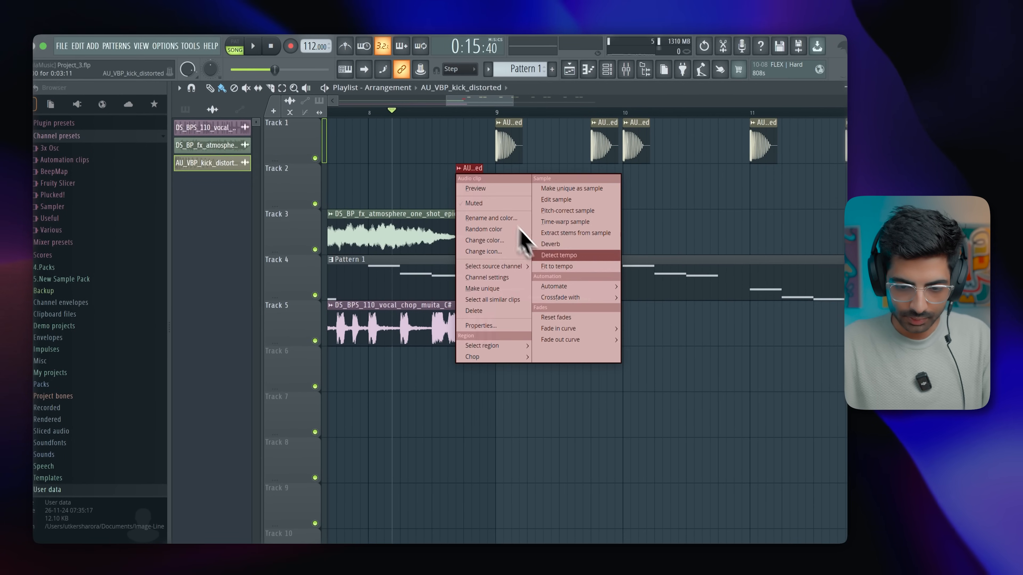
pyautogui.click(571, 189)
pyautogui.doubleClick(475, 189)
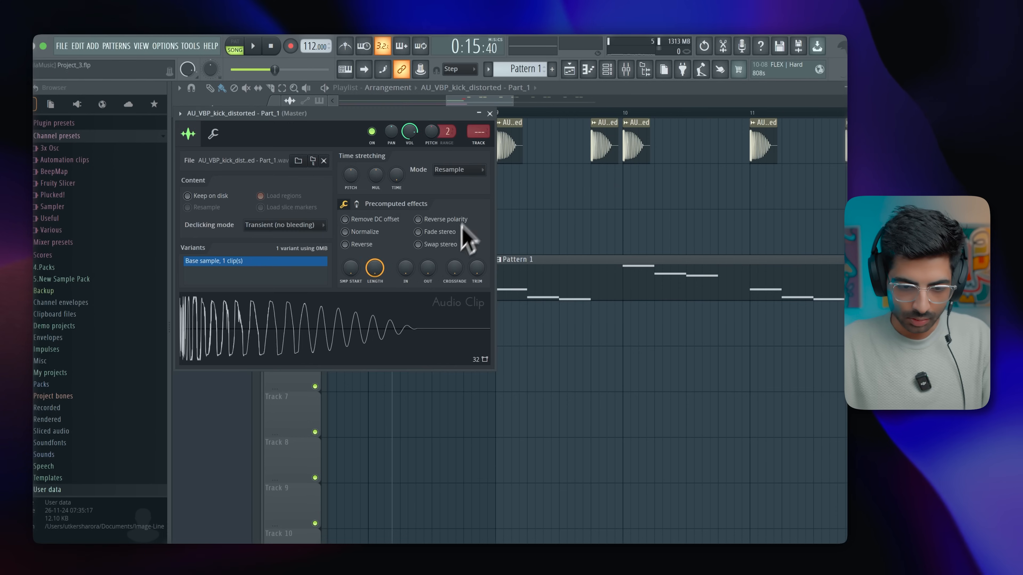
pyautogui.click(370, 246)
pyautogui.click(490, 114)
# Step: Position the reversed kick on Track 2 and trim its end to bar 9, checking the lead-in to the drop during playback
pyautogui.scroll(4, 471, 194)
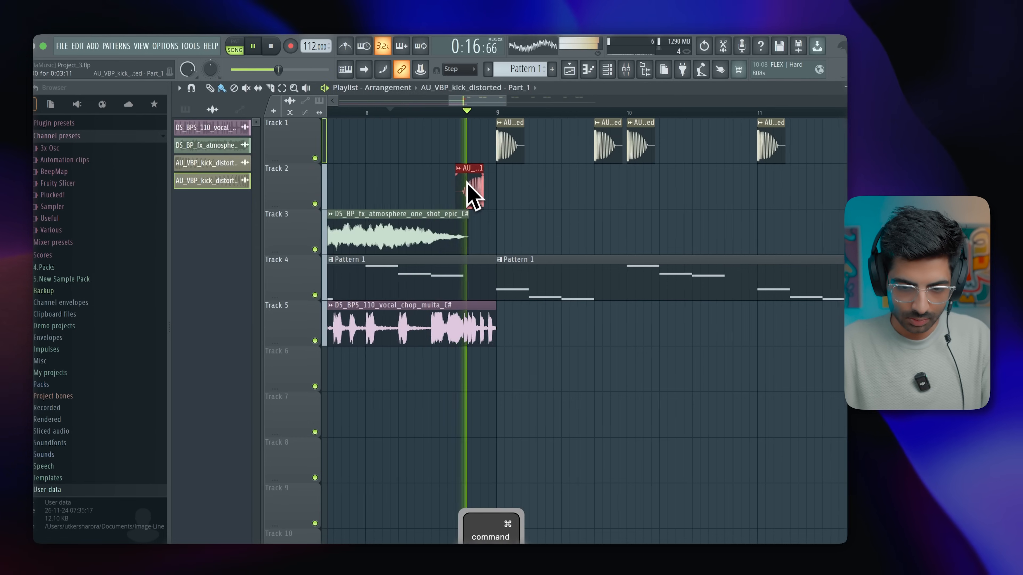
pyautogui.press('space')
pyautogui.moveTo(471, 196); pyautogui.dragTo(507, 195)
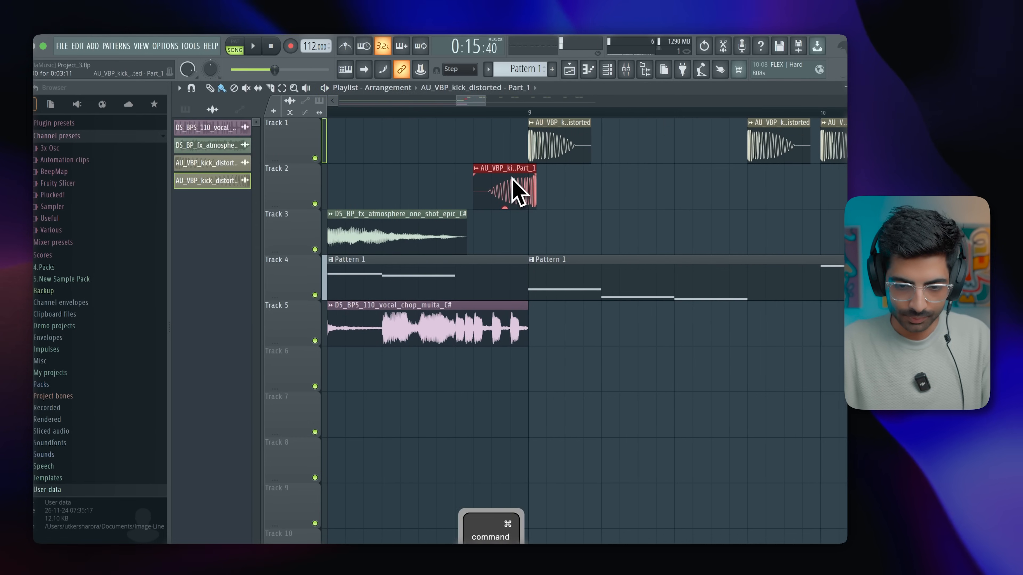
pyautogui.scroll(4, 518, 194)
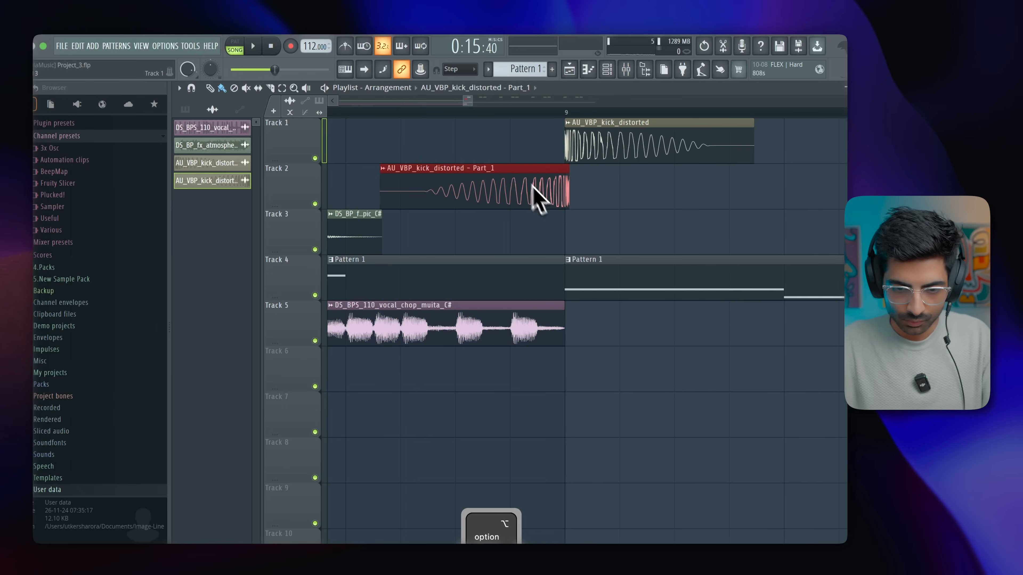
pyautogui.click(423, 113)
pyautogui.press('space')
pyautogui.press('space')
pyautogui.press('space')
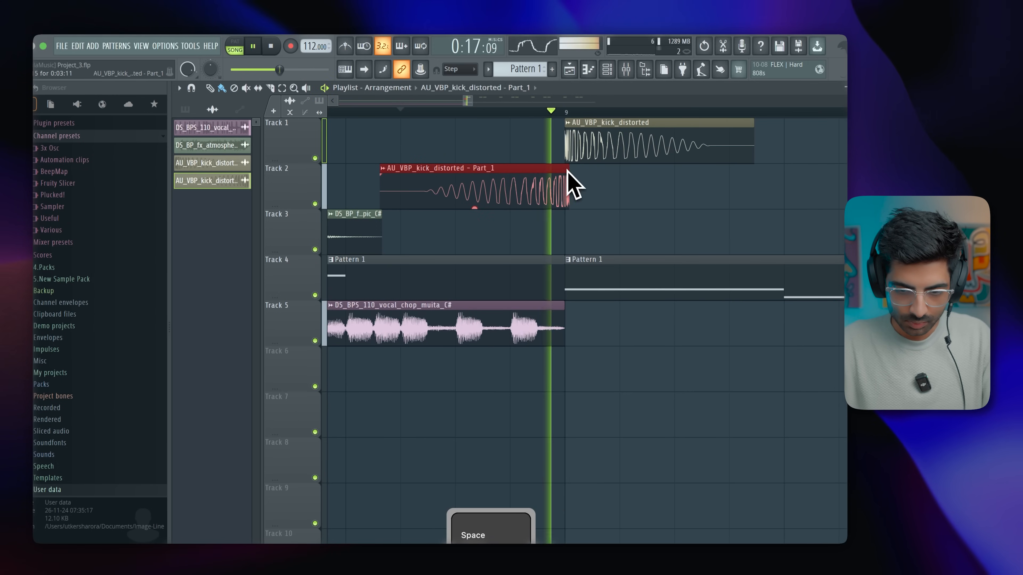
pyautogui.hscroll(3, 574, 187)
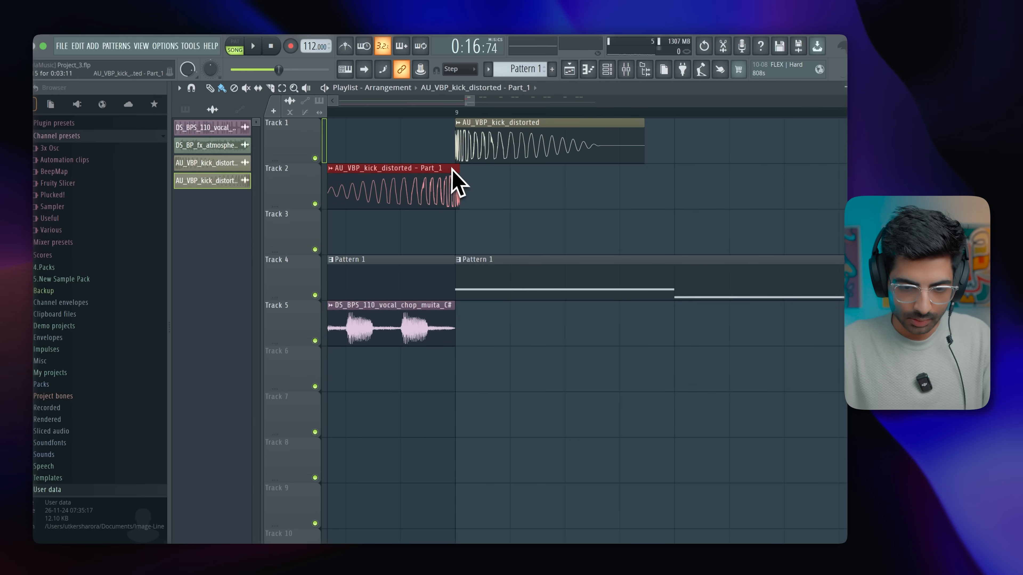
pyautogui.press('space')
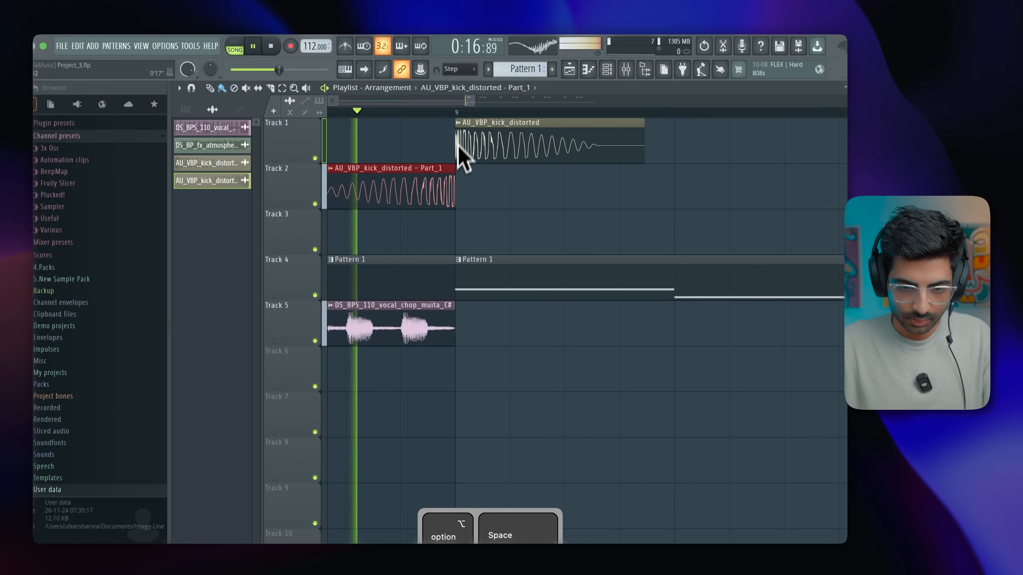
pyautogui.press('space')
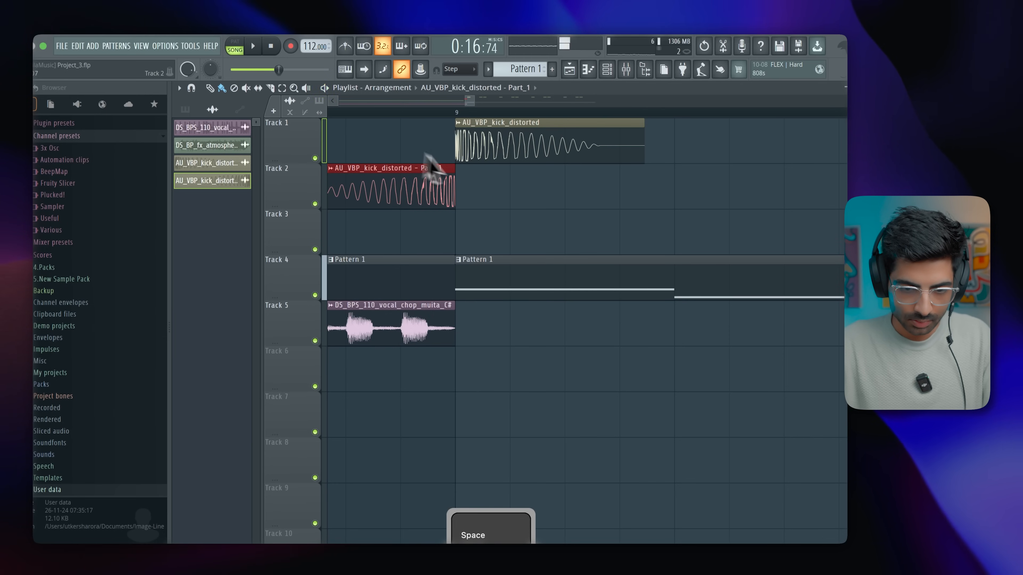
# Step: Lower the reversed kick clip's volume to -4.2 dB while auditioning the transition into bar 9
pyautogui.scroll(-4, 463, 193)
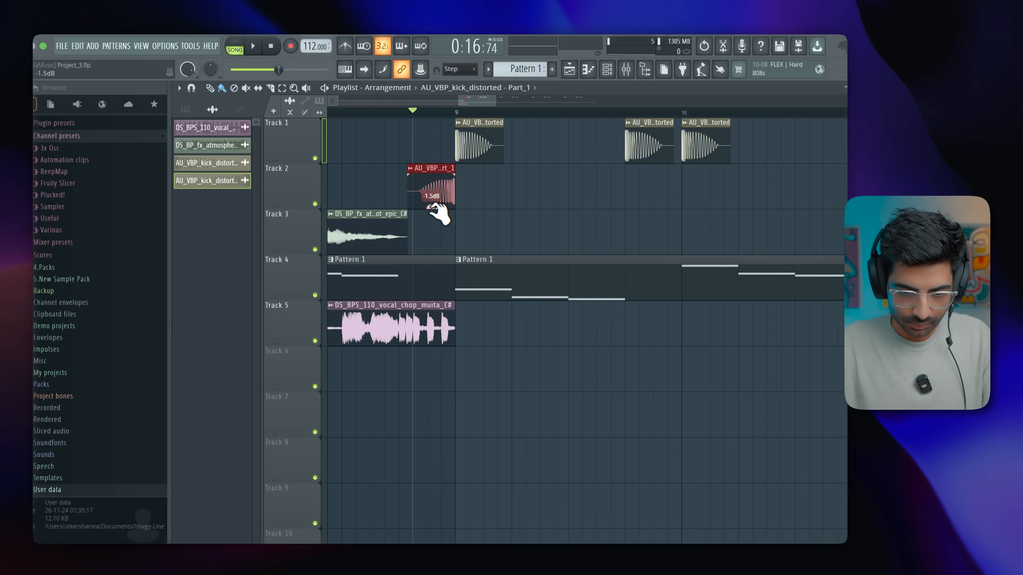
pyautogui.press('space')
pyautogui.press('space')
pyautogui.moveTo(430, 204); pyautogui.dragTo(430, 207)
# Step: Add a copy of the reversed kick on Track 2 ending exactly at bar 10, and play it back
pyautogui.click(631, 194)
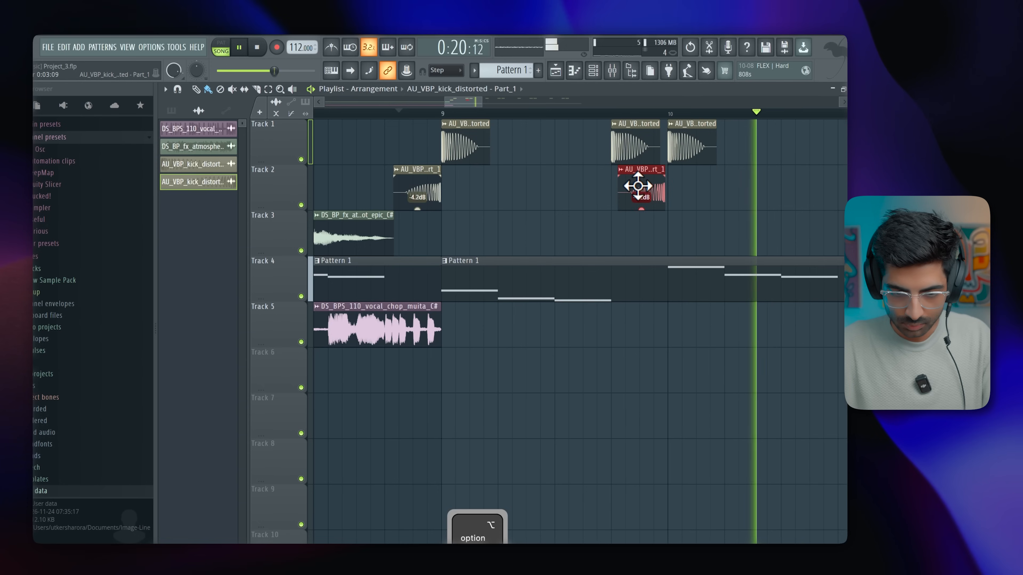
pyautogui.rightClick(626, 189)
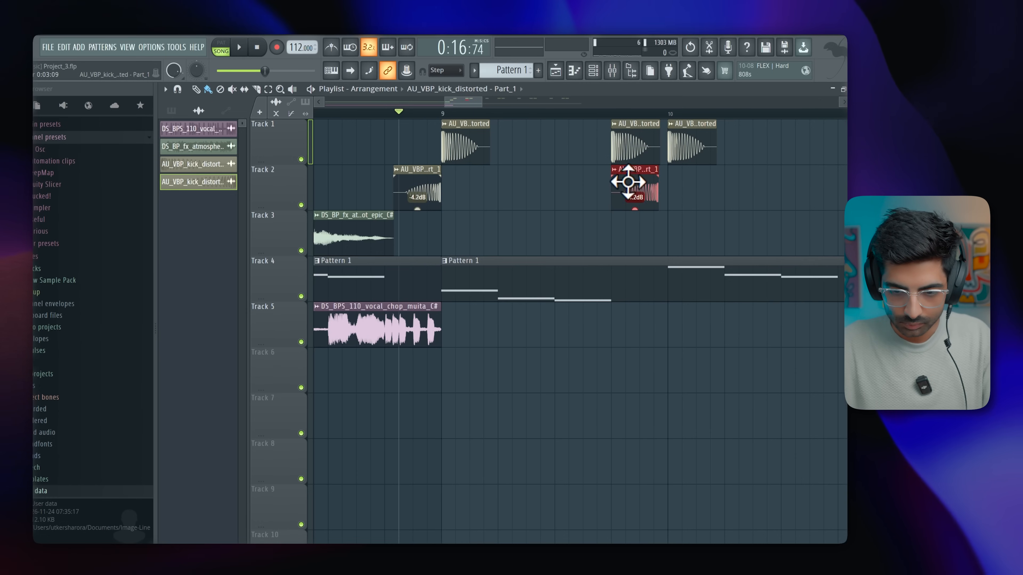
pyautogui.scroll(3, 668, 185)
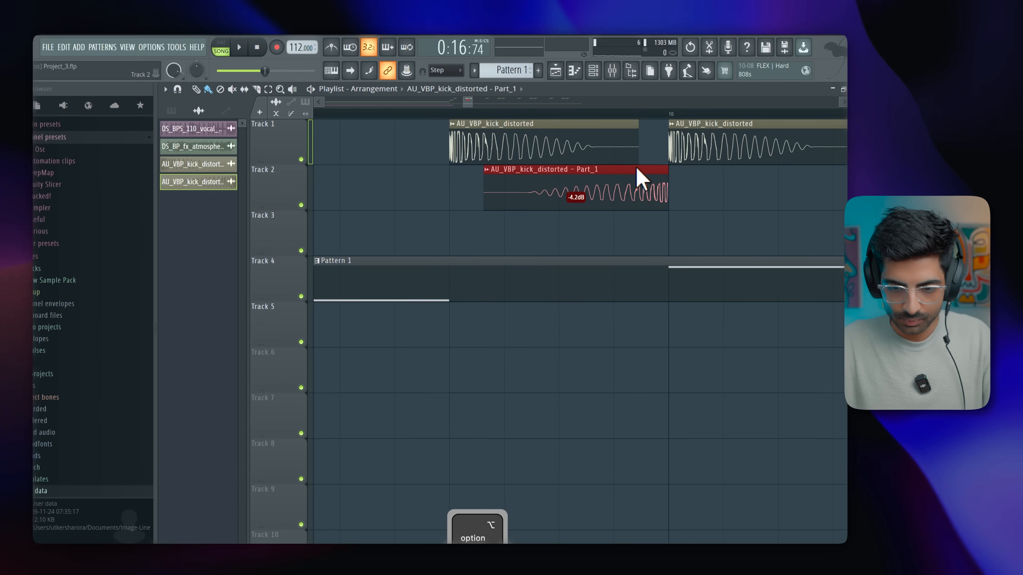
pyautogui.scroll(-5, 640, 179)
pyautogui.scroll(3, 495, 143)
pyautogui.press('space')
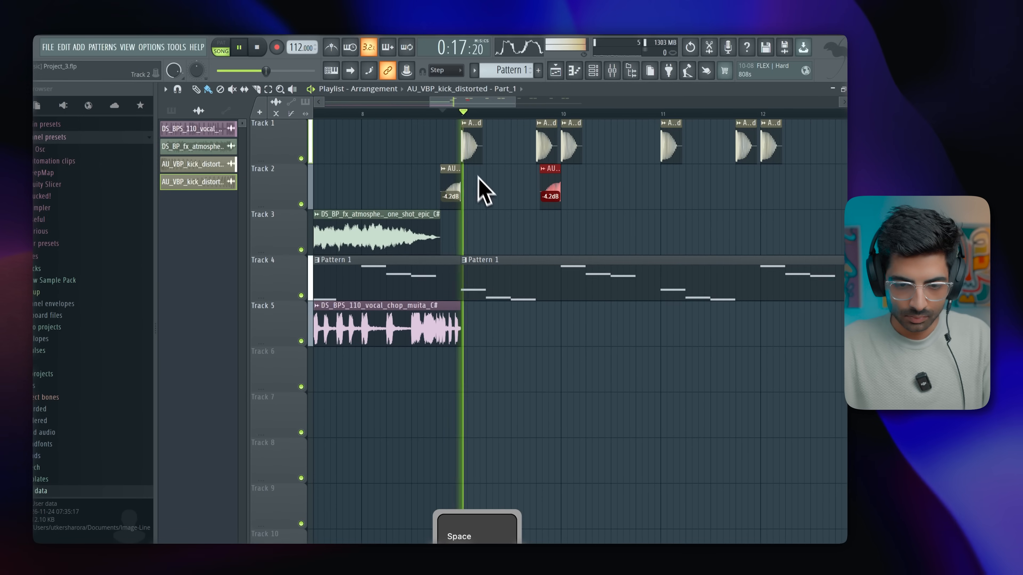
# Step: Duplicate the two reversed kicks on Track 2 so copies lead into bars 11, 12, 13 and 14
pyautogui.scroll(-3, 502, 197)
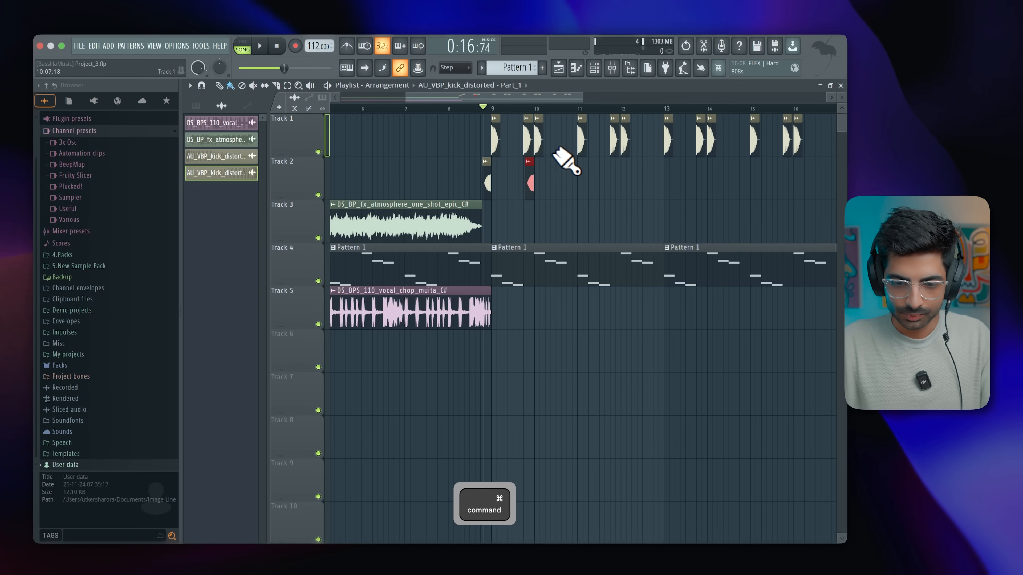
pyautogui.scroll(-2, 554, 149)
pyautogui.scroll(3, 555, 153)
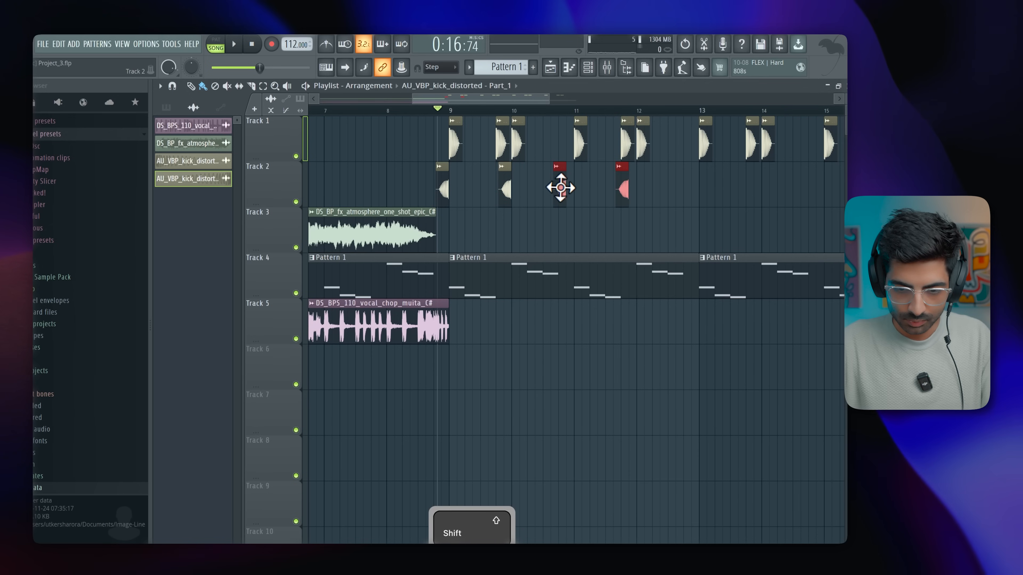
pyautogui.keyDown('shift'); pyautogui.moveTo(567, 188); pyautogui.dragTo(691, 189); pyautogui.keyUp('shift')
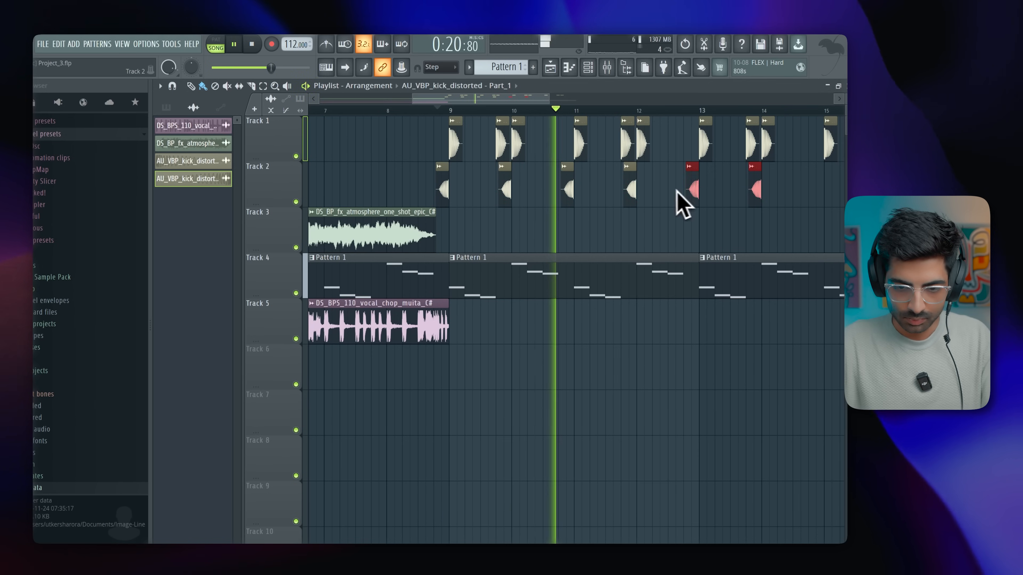
# Step: Extend the reversed kicks on Track 2 up to bar 16, and delete the ones leading into bars 11 and 14
pyautogui.scroll(-2, 599, 198)
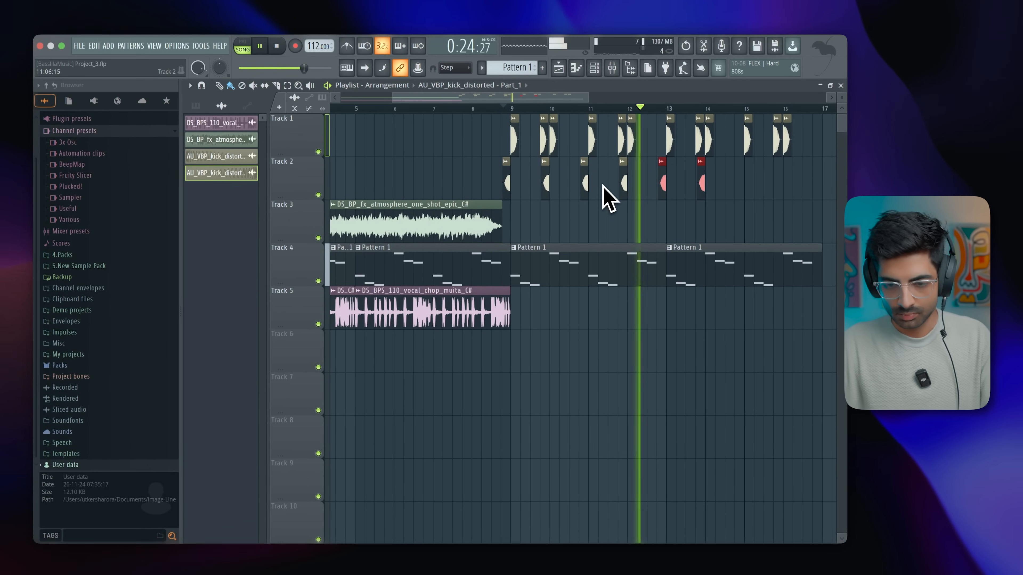
pyautogui.rightClick(701, 183)
pyautogui.moveTo(711, 179); pyautogui.dragTo(699, 197)
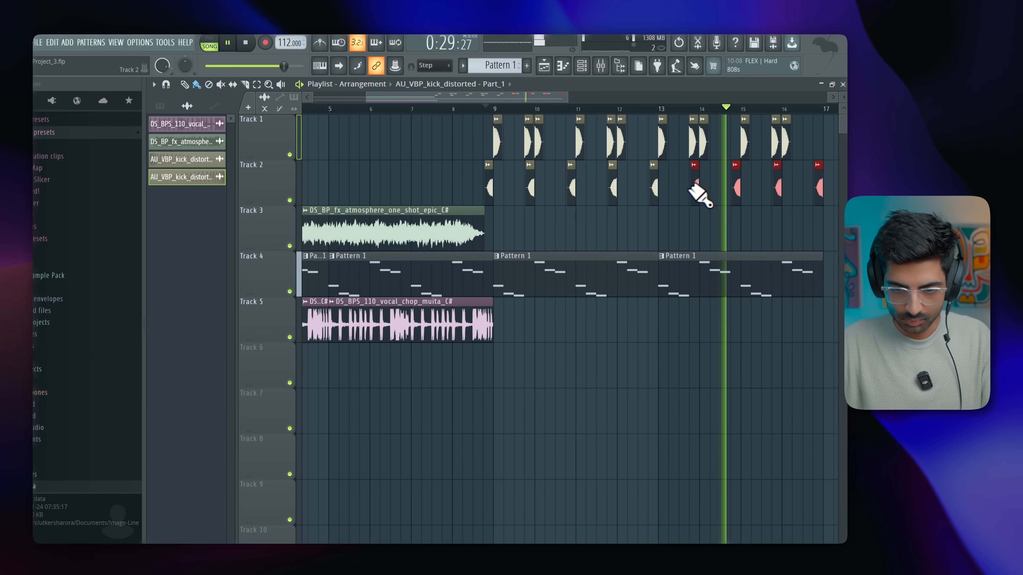
pyautogui.scroll(-3, 685, 193)
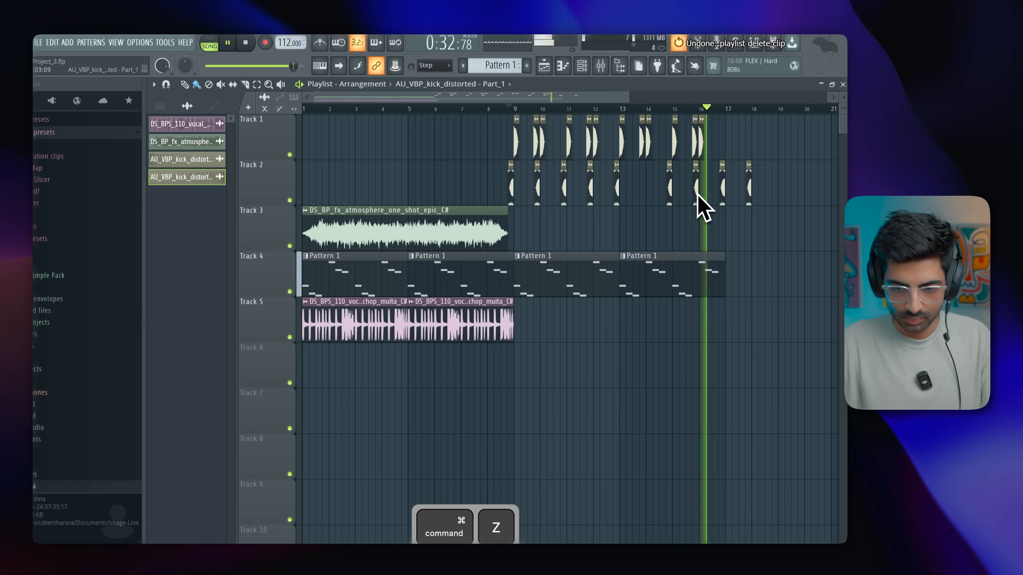
pyautogui.press('super+space')
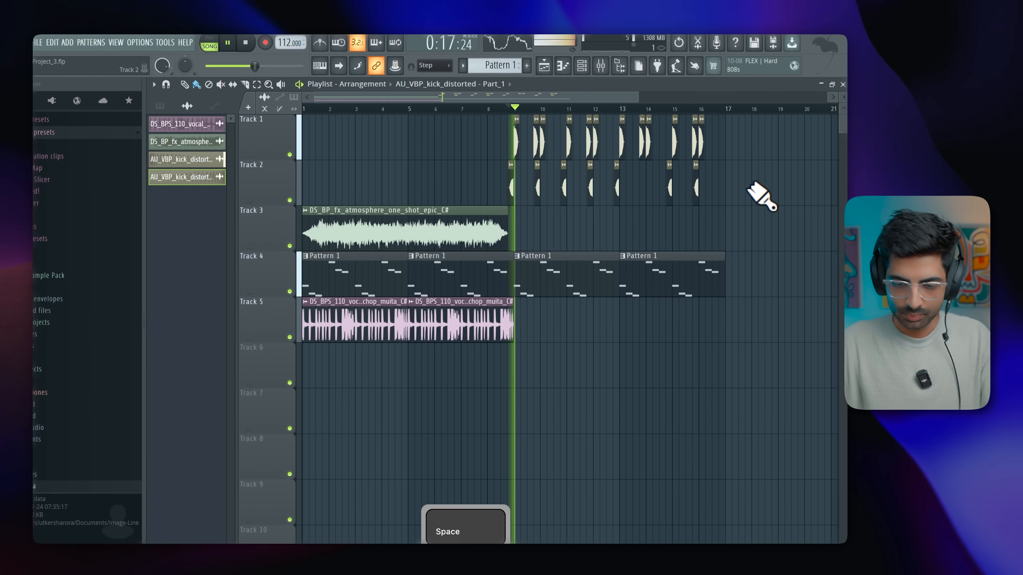
pyautogui.scroll(-2, 722, 209)
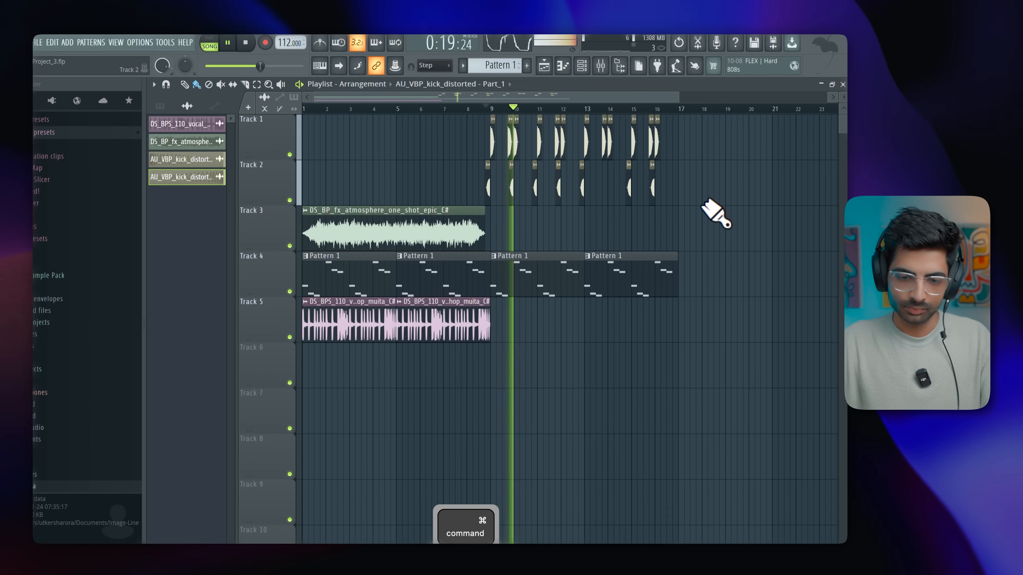
pyautogui.scroll(-1, 704, 205)
pyautogui.scroll(2, 552, 208)
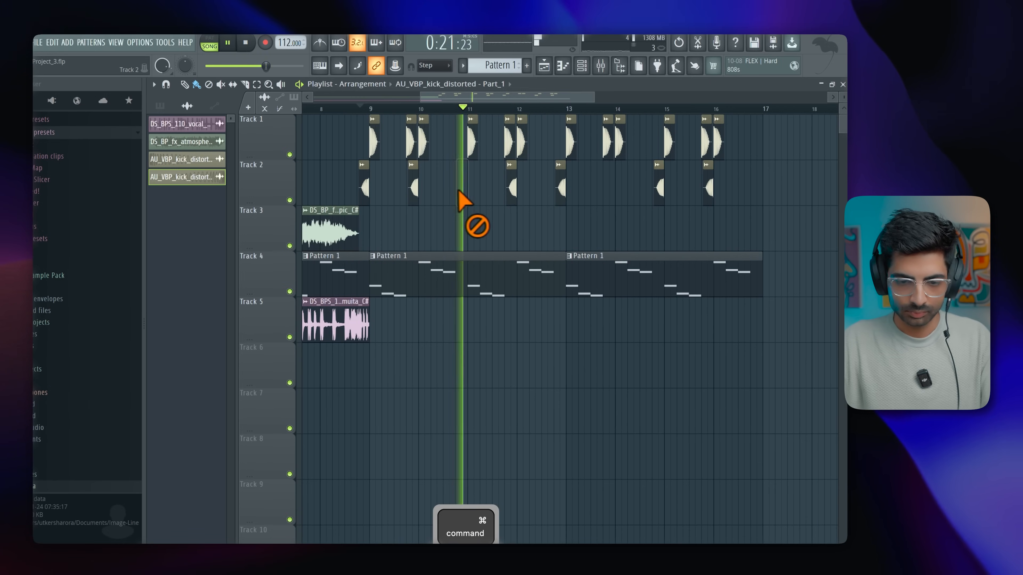
pyautogui.scroll(-1, 513, 214)
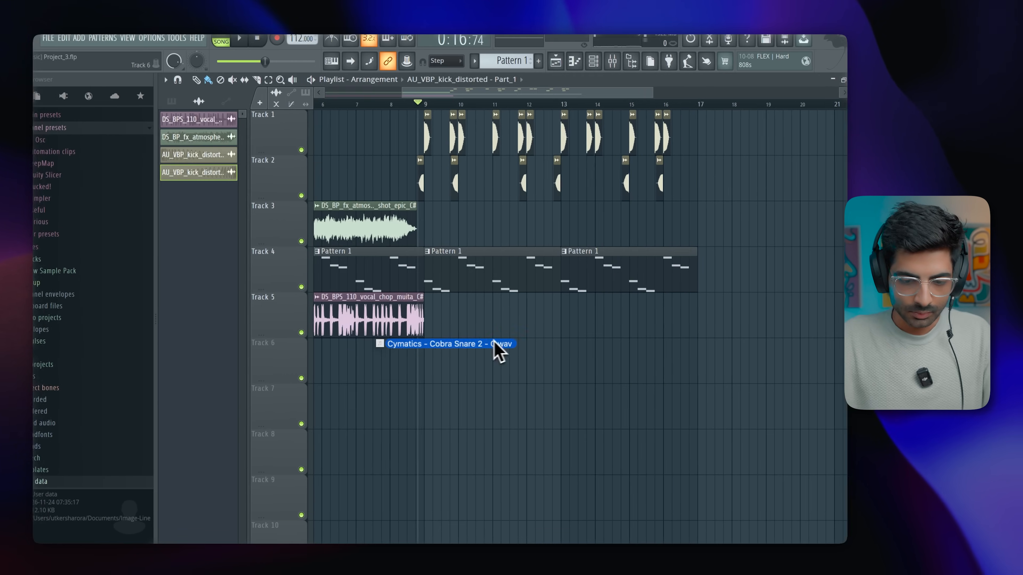
# Step: Add the Cymatics - Cobra Snare 2 - C sample at the fourth step of bar 9 and move its track up to Track 3
pyautogui.moveTo(503, 337); pyautogui.dragTo(441, 351)
pyautogui.scroll(6, 418, 374)
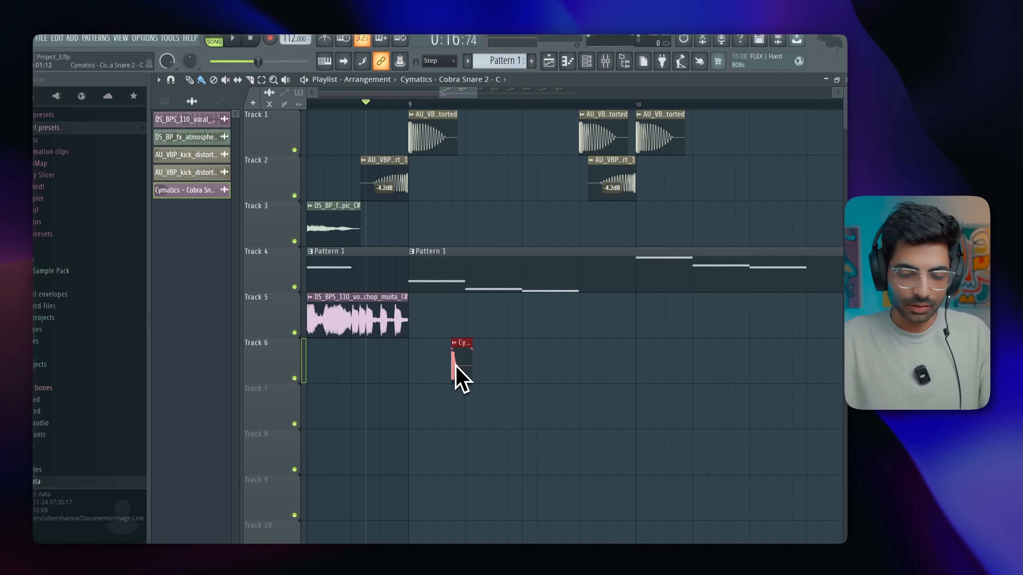
pyautogui.scroll(4, 287, 371)
pyautogui.scroll(-1, 287, 370)
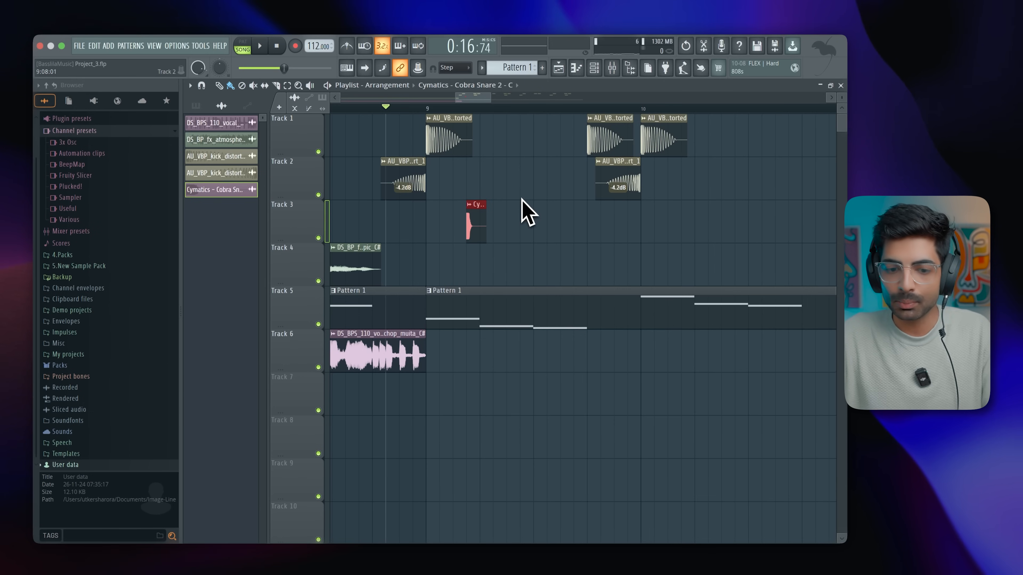
# Step: Raise the Cobra Snare sample's pitch by 100 cents and listen to it with the kicks
pyautogui.press('space')
pyautogui.doubleClick(476, 225)
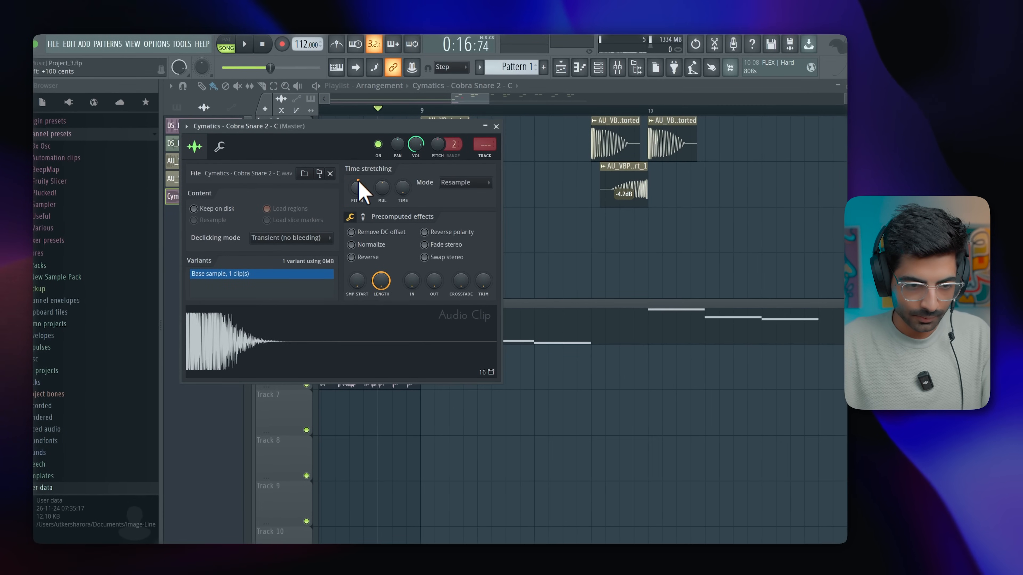
pyautogui.click(495, 126)
pyautogui.press('space')
pyautogui.press('space')
# Step: Add snare clips on Track 3 at the seventh and eleventh steps of bar 9, checking the rhythm during playback
pyautogui.moveTo(469, 230); pyautogui.dragTo(507, 233)
pyautogui.press('space')
pyautogui.press('space')
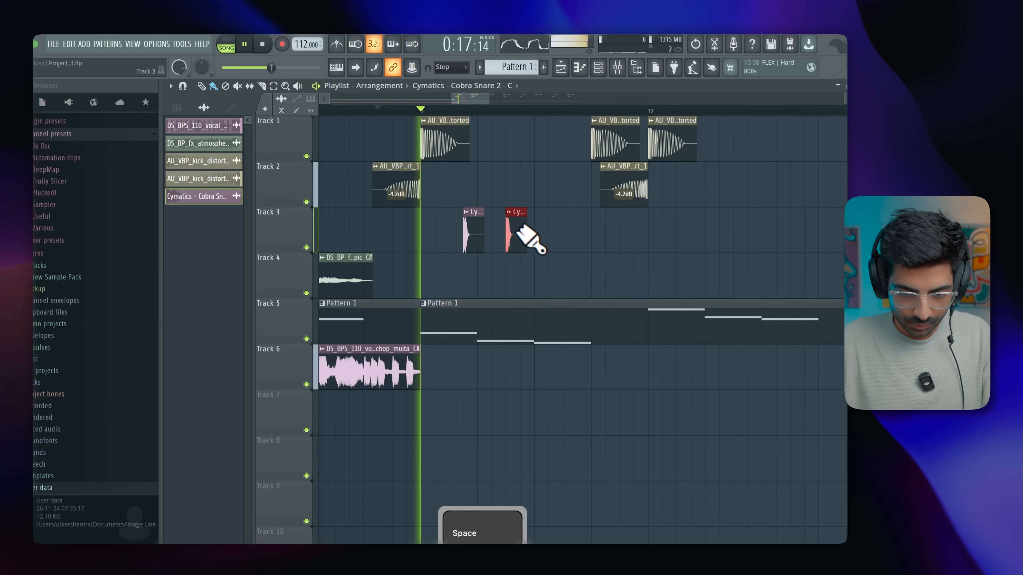
pyautogui.click(564, 238)
pyautogui.press('space')
pyautogui.press('space')
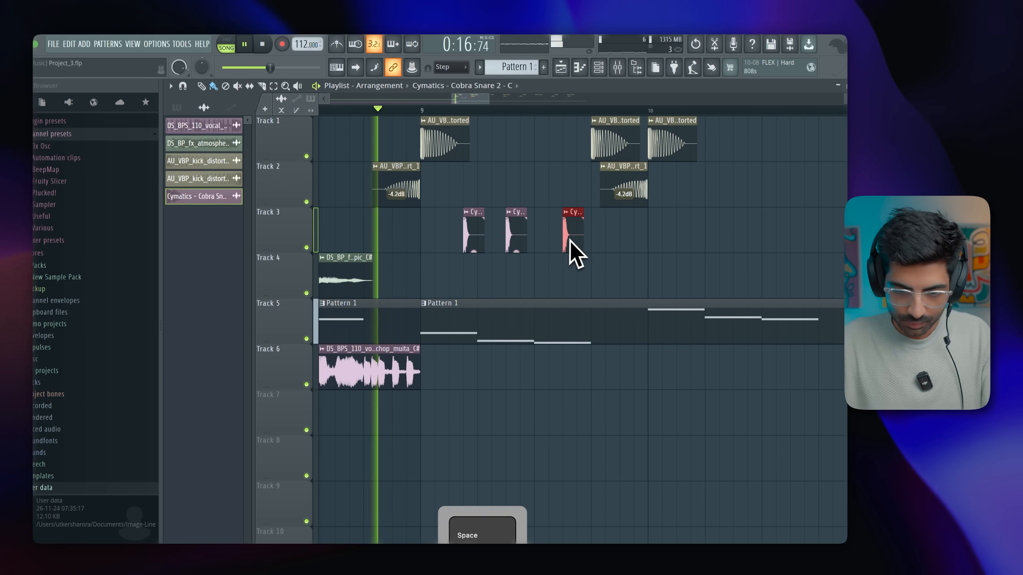
pyautogui.scroll(-3, 582, 246)
pyautogui.scroll(8, 598, 245)
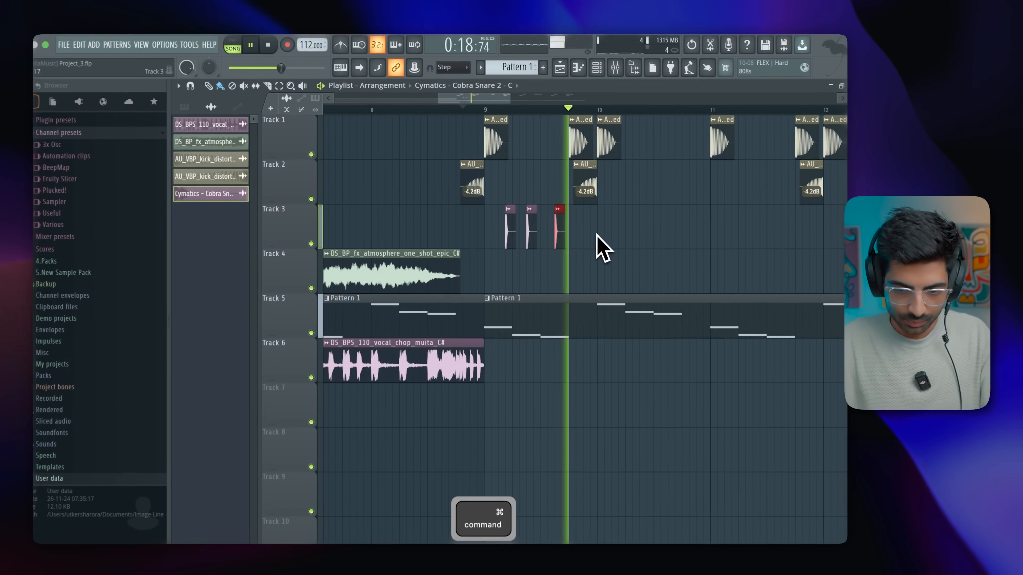
# Step: Add a fourth snare clip at the thirteenth step of bar 9, and copy the four-snare rhythm through bar 12 on Track 3
pyautogui.press('space')
pyautogui.press('space')
pyautogui.moveTo(657, 238); pyautogui.dragTo(760, 226)
pyautogui.scroll(-4, 399, 236)
pyautogui.press('space')
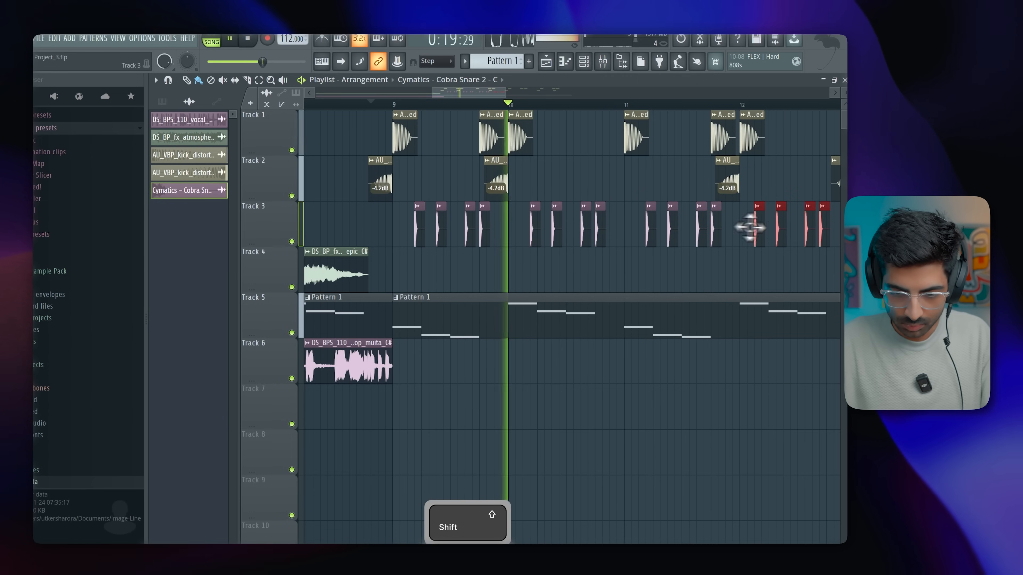
pyautogui.hscroll(3, 707, 229)
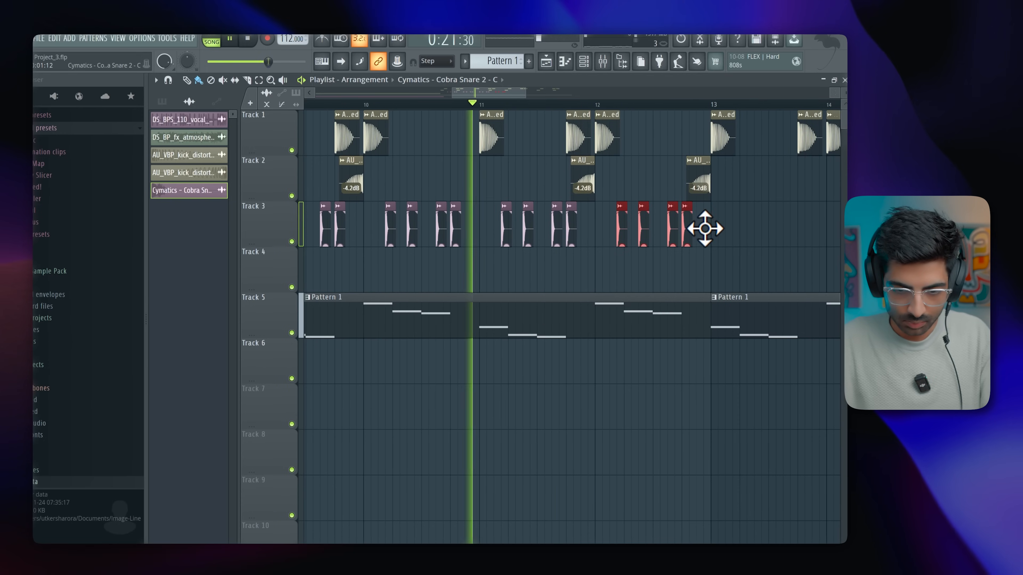
# Step: Copy the snare rhythm on Track 3 into bars 13 to 16 and listen to the drop
pyautogui.moveTo(622, 229); pyautogui.dragTo(739, 229)
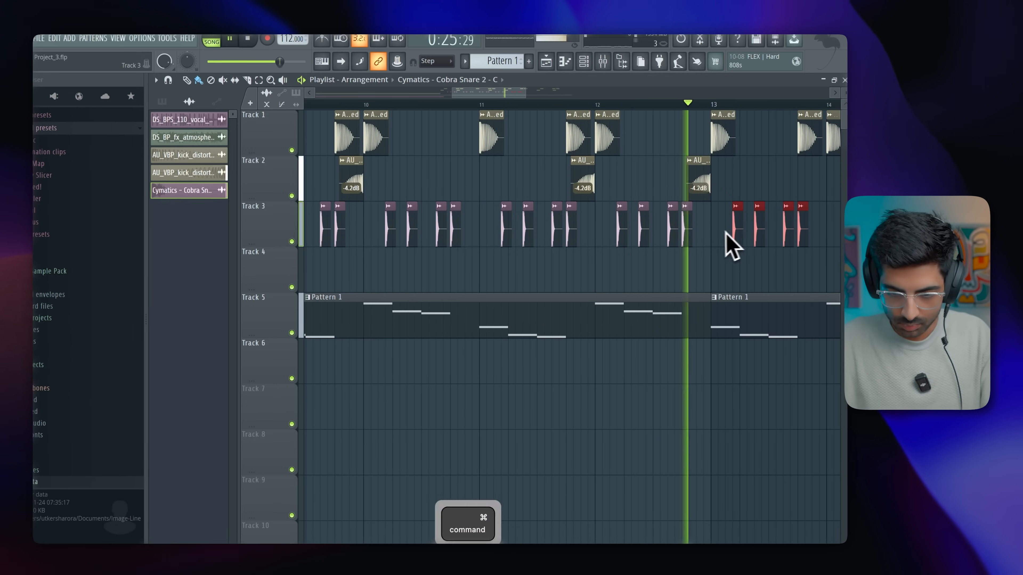
pyautogui.hscroll(7, 717, 231)
pyautogui.moveTo(465, 229); pyautogui.dragTo(797, 228)
pyautogui.scroll(-3, 753, 228)
pyautogui.scroll(4, 806, 236)
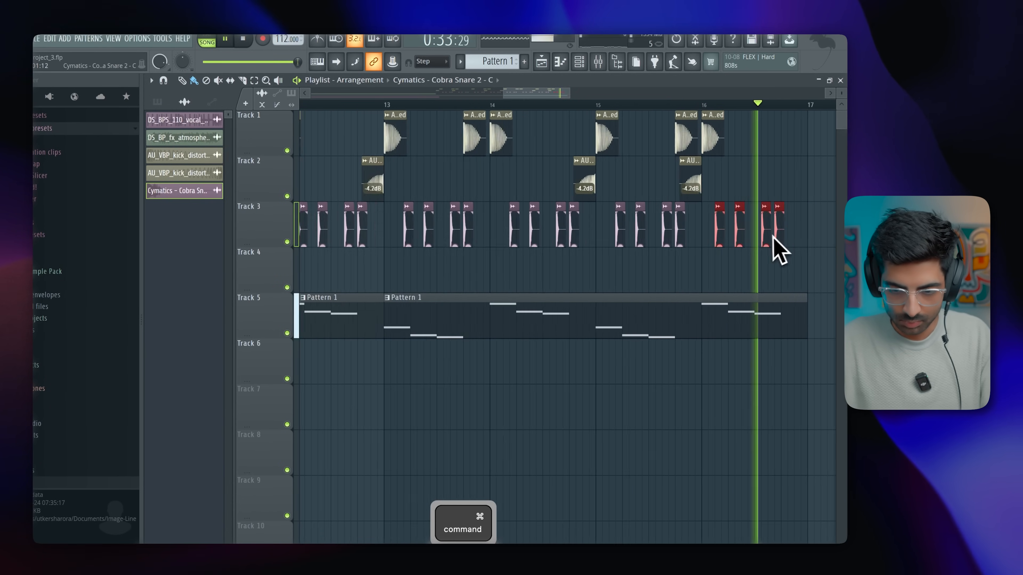
pyautogui.press('space')
pyautogui.scroll(-5, 707, 228)
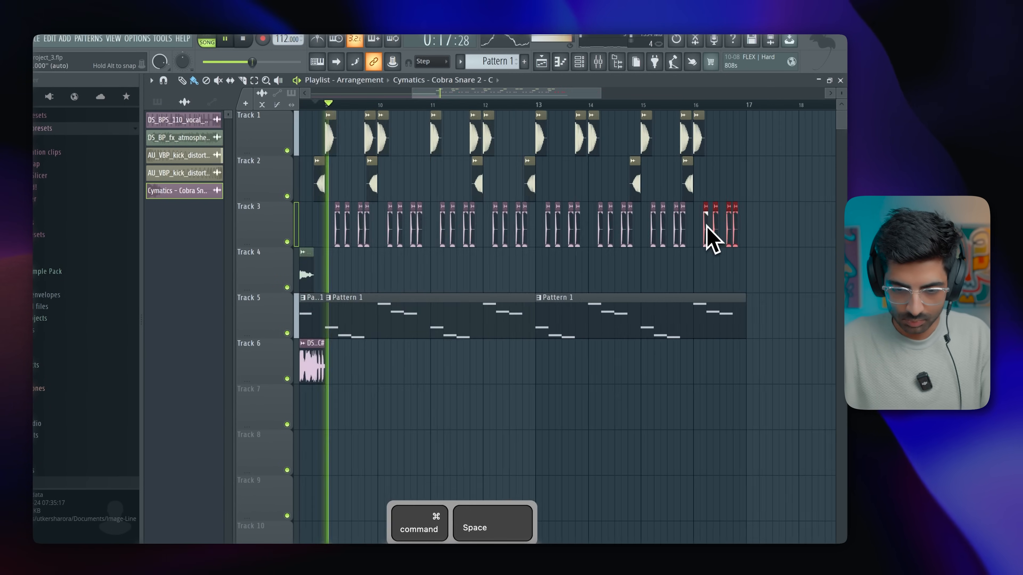
# Step: Add the "DECAP 93 vocal loop all night making beats that slap pitched down rap" sample on Track 8 at bar 9 and listen to it
pyautogui.scroll(3, 517, 231)
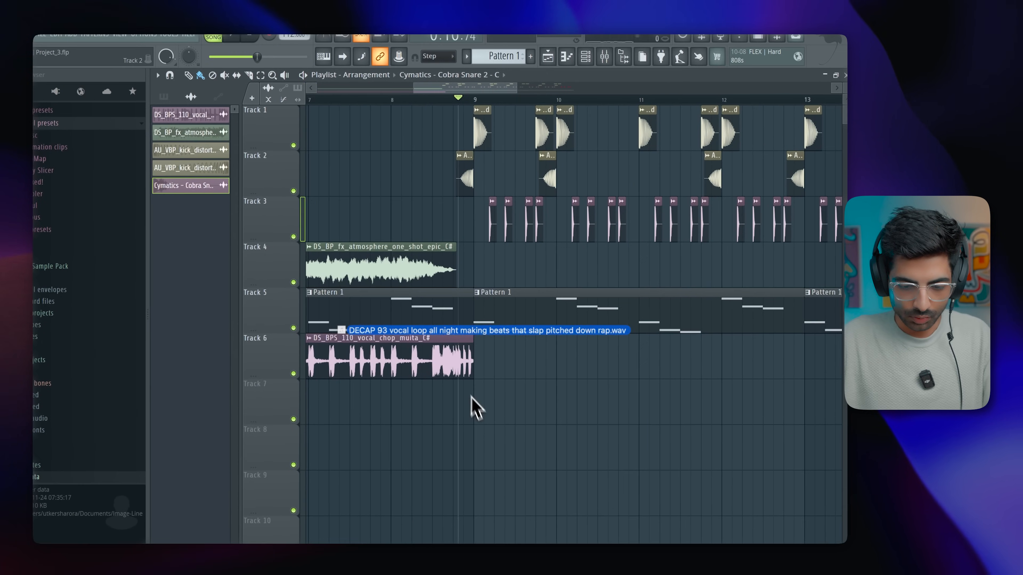
pyautogui.moveTo(471, 397); pyautogui.dragTo(467, 427)
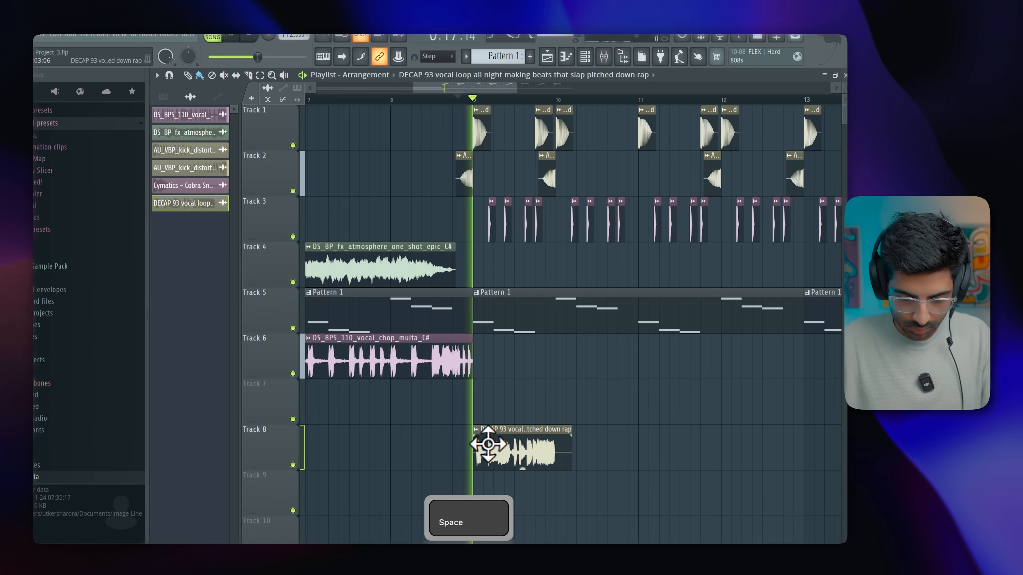
pyautogui.scroll(2, 492, 445)
pyautogui.scroll(2, 459, 450)
pyautogui.press('space')
pyautogui.press('space')
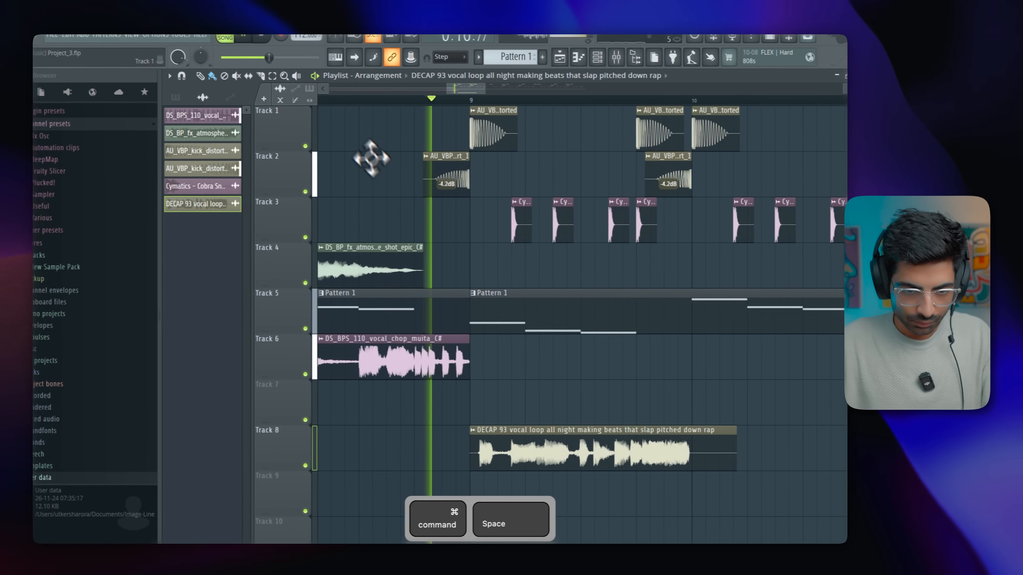
pyautogui.press('space')
# Step: Slice the DECAP vocal loop to isolate its short opening chop, and clear the pieces from Track 8
pyautogui.scroll(3, 512, 415)
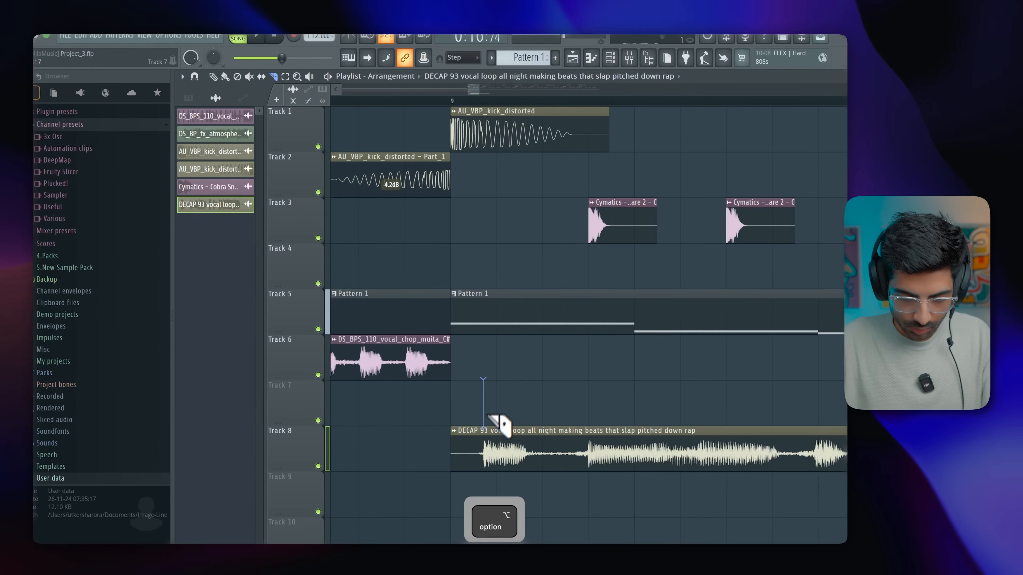
pyautogui.moveTo(500, 423); pyautogui.dragTo(498, 473)
pyautogui.click(228, 75)
pyautogui.rightClick(470, 452)
pyautogui.rightClick(568, 454)
pyautogui.press('super+z')
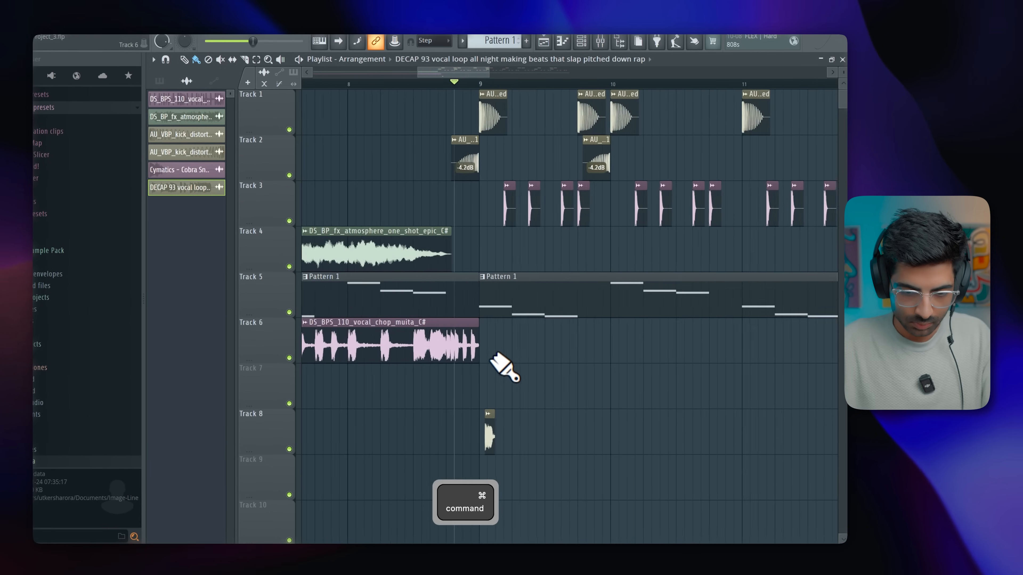
pyautogui.rightClick(490, 434)
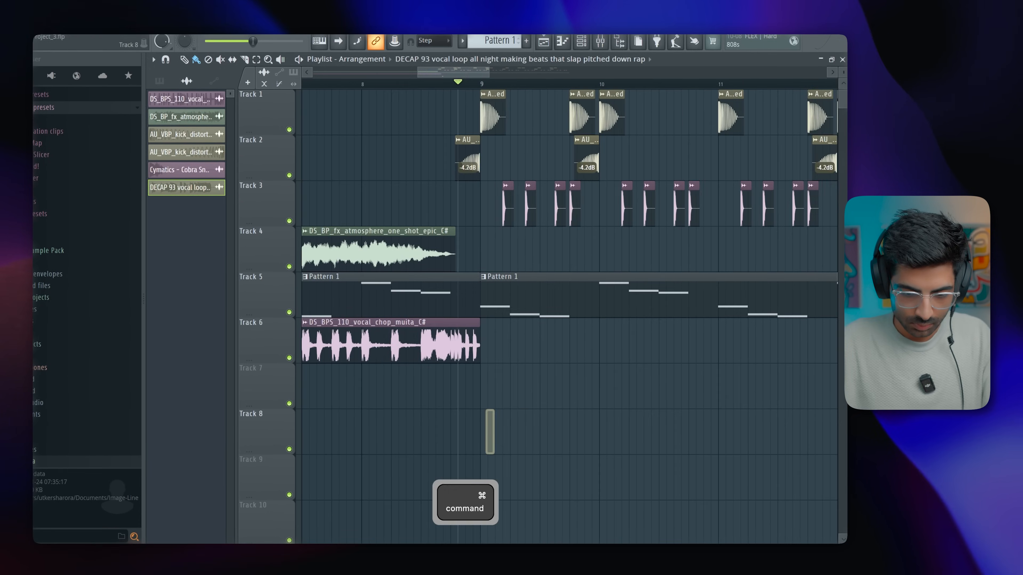
# Step: Place the short DECAP vocal chop on every beat of bar 9 on Track 7, and copy the row into bar 10
pyautogui.scroll(3, 491, 410)
pyautogui.press('space')
pyautogui.moveTo(496, 387)
pyautogui.mouseDown()
pyautogui.moveTo(541, 405)
pyautogui.moveTo(576, 389)
pyautogui.moveTo(700, 395)
pyautogui.moveTo(544, 391)
pyautogui.moveTo(765, 388)
pyautogui.moveTo(752, 386)
pyautogui.mouseUp()
pyautogui.scroll(-3, 646, 389)
pyautogui.press('space')
pyautogui.press('space')
pyautogui.rightClick(701, 395)
pyautogui.click(691, 396)
pyautogui.press('space')
pyautogui.press('space')
pyautogui.scroll(-3, 752, 386)
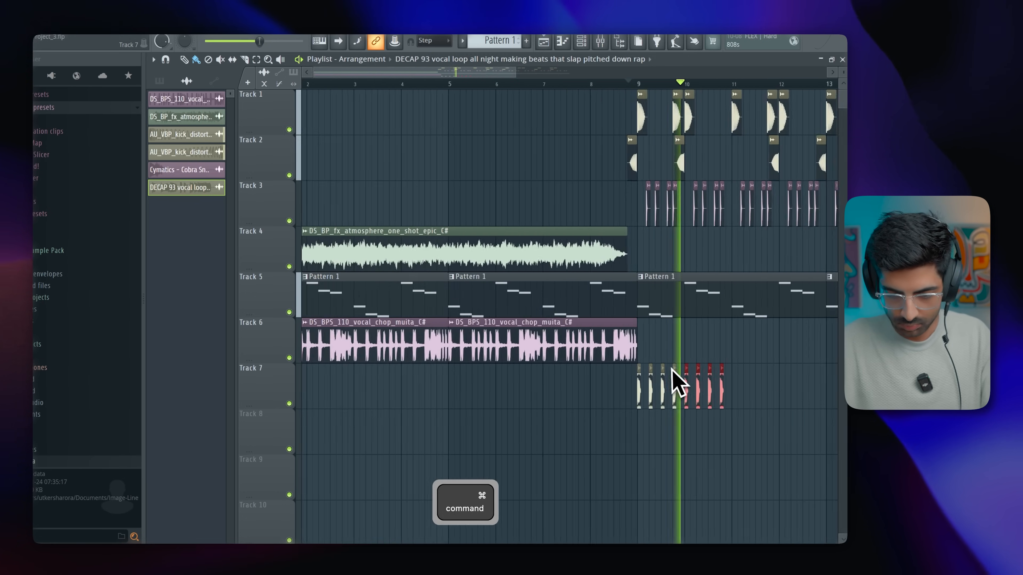
# Step: Copy the on-beat vocal chops on Track 7 onward through bar 16
pyautogui.moveTo(689, 387); pyautogui.dragTo(783, 400)
pyautogui.press('space')
pyautogui.press('space')
pyautogui.scroll(4, 544, 395)
pyautogui.scroll(-5, 785, 411)
pyautogui.moveTo(666, 405)
pyautogui.mouseDown()
pyautogui.moveTo(475, 393)
pyautogui.moveTo(429, 403)
pyautogui.moveTo(649, 398)
pyautogui.mouseUp()
pyautogui.scroll(5, 647, 379)
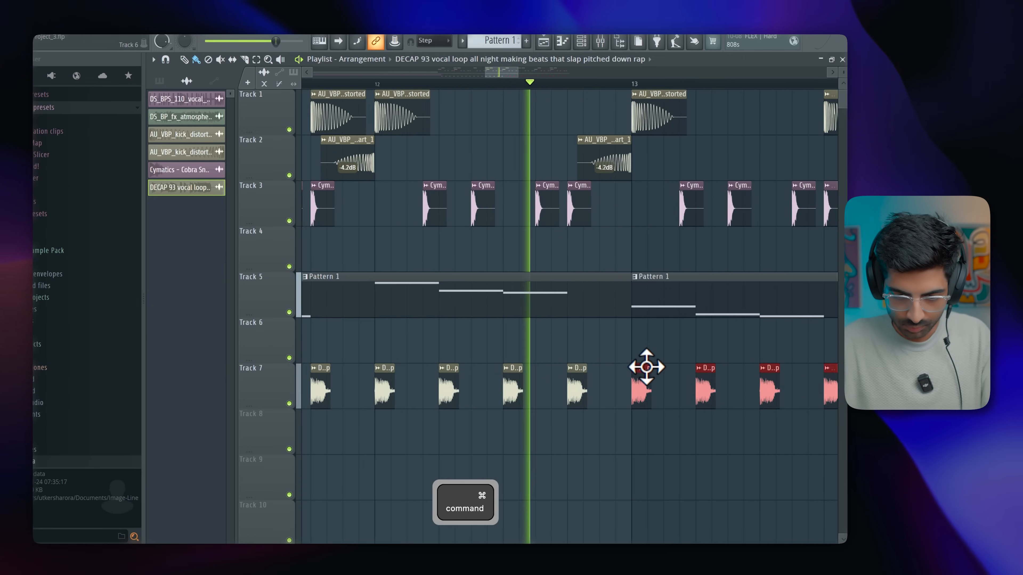
pyautogui.scroll(-5, 638, 355)
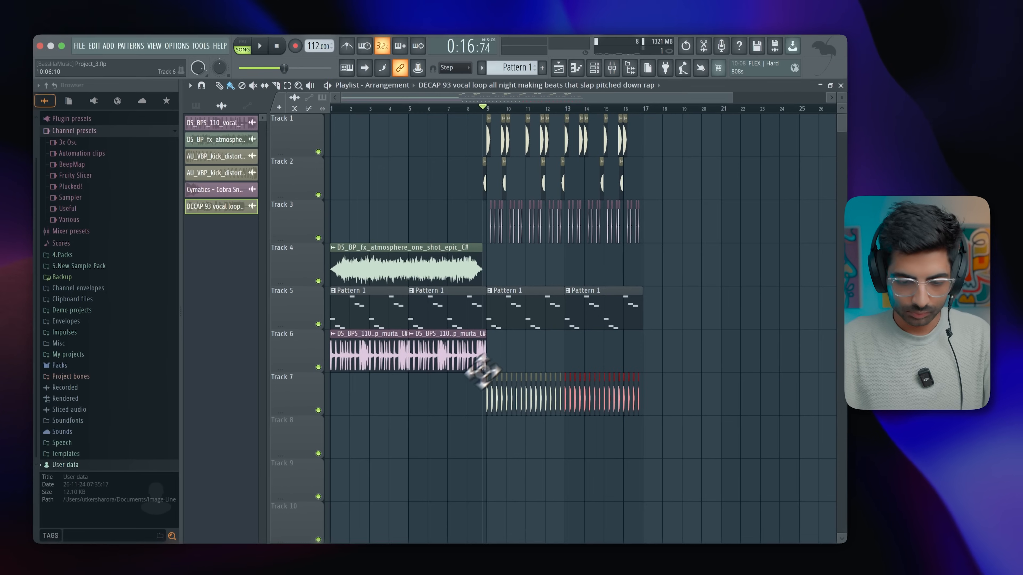
# Step: Add another DS_BPS_110_vocal_chop_muita clip on Track 6, running from the middle of bar 10 to bar 13
pyautogui.scroll(5, 488, 363)
pyautogui.click(421, 355)
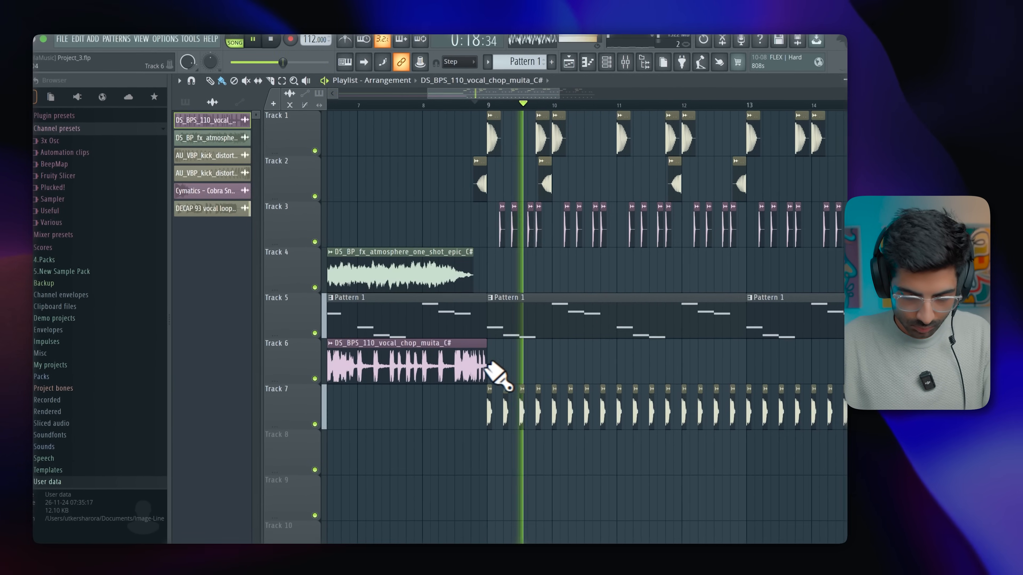
pyautogui.click(503, 373)
pyautogui.moveTo(490, 371); pyautogui.dragTo(586, 367)
pyautogui.press('space')
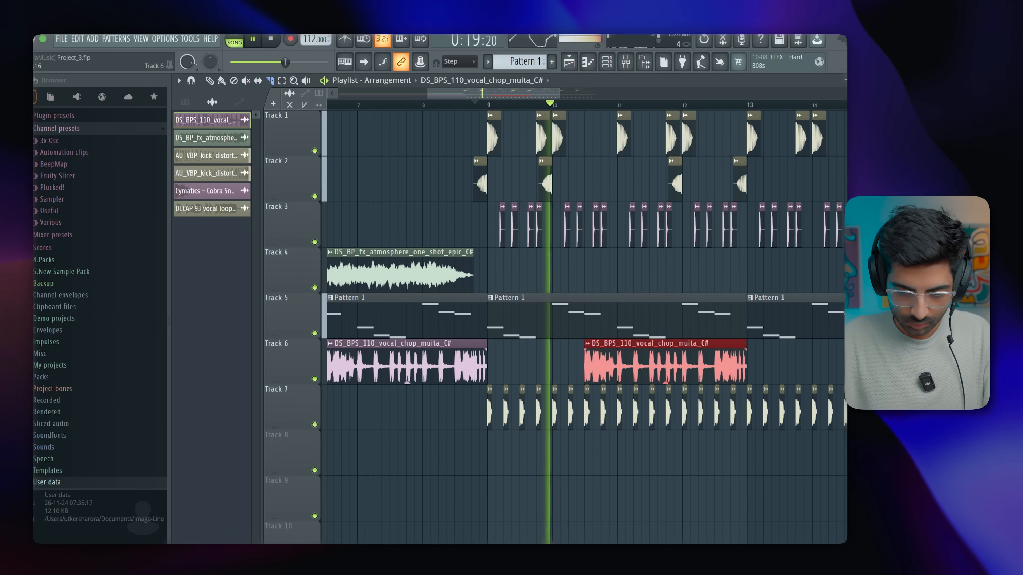
# Step: Slice the new Track 6 vocal clip, keeping only the pieces over the second halves of bars 10 and 12
pyautogui.click(619, 363)
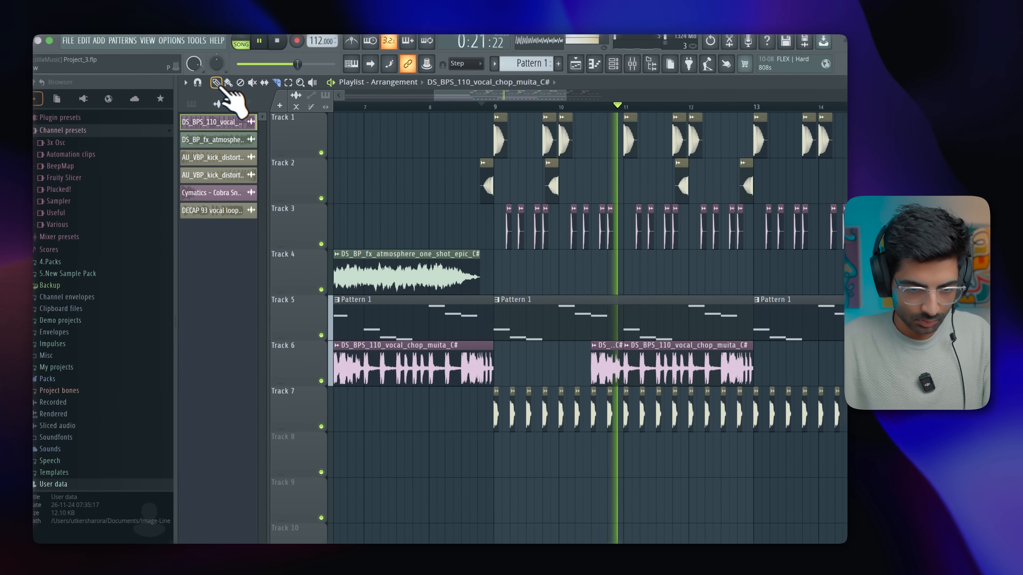
pyautogui.press('space')
pyautogui.moveTo(627, 372); pyautogui.dragTo(723, 374)
pyautogui.rightClick(580, 385)
pyautogui.click(560, 410)
# Step: Delete the Track 7 vocal chops on the fourth beats of bars 10 and 12
pyautogui.press('space')
pyautogui.press('space')
pyautogui.scroll(2, 555, 420)
pyautogui.scroll(3, 567, 422)
pyautogui.rightClick(603, 403)
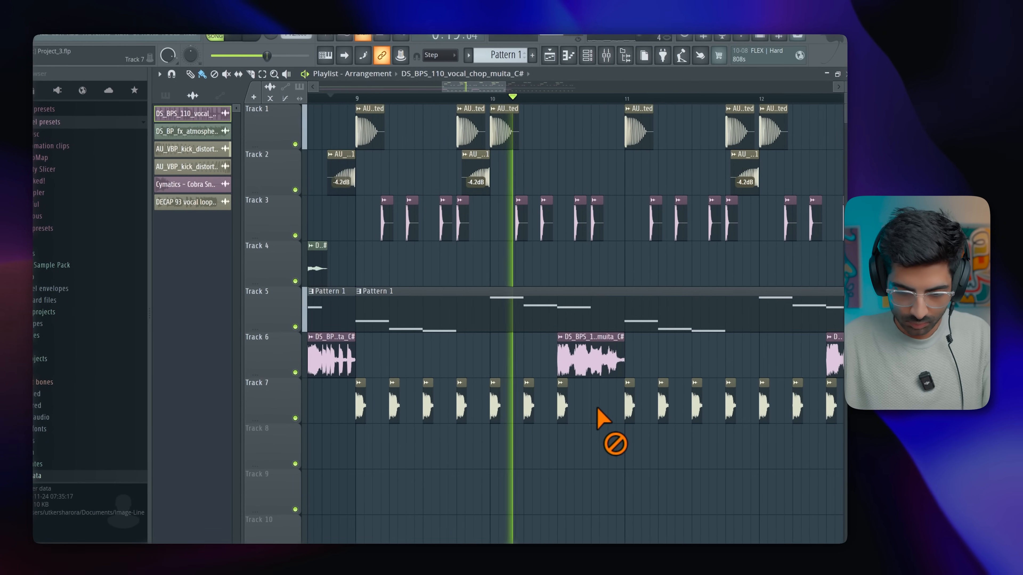
pyautogui.scroll(-3, 596, 409)
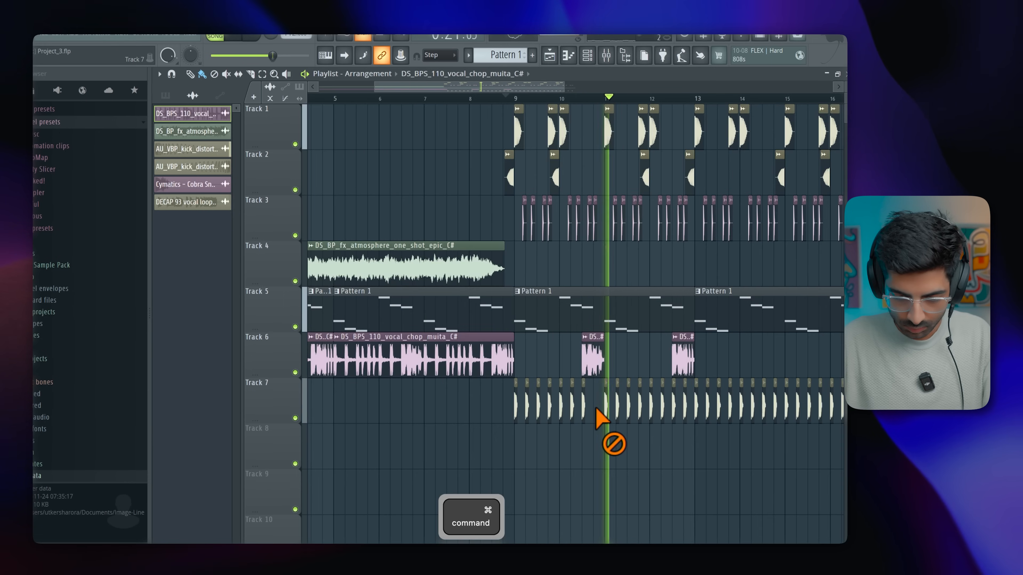
pyautogui.rightClick(698, 413)
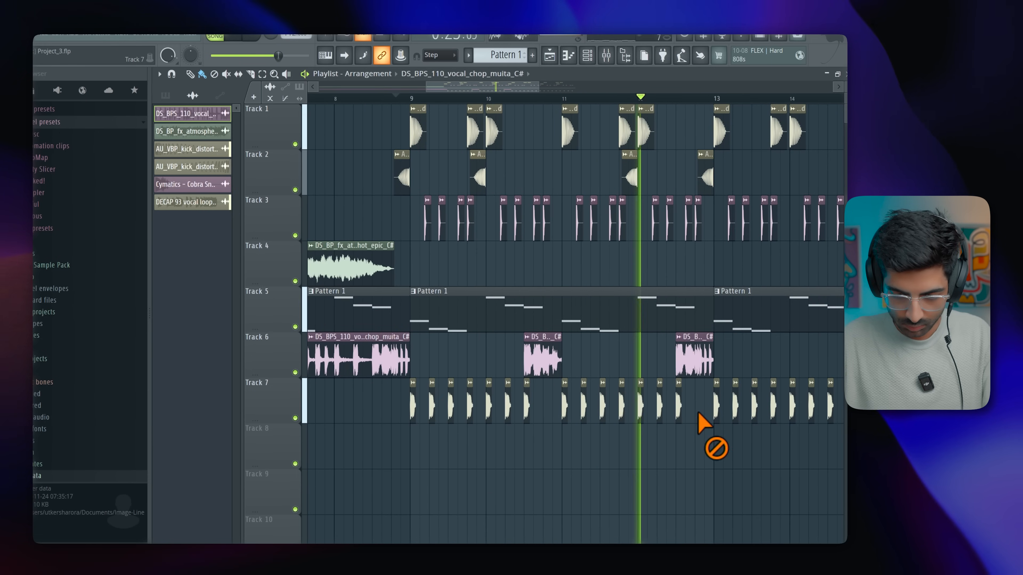
pyautogui.scroll(3, 689, 425)
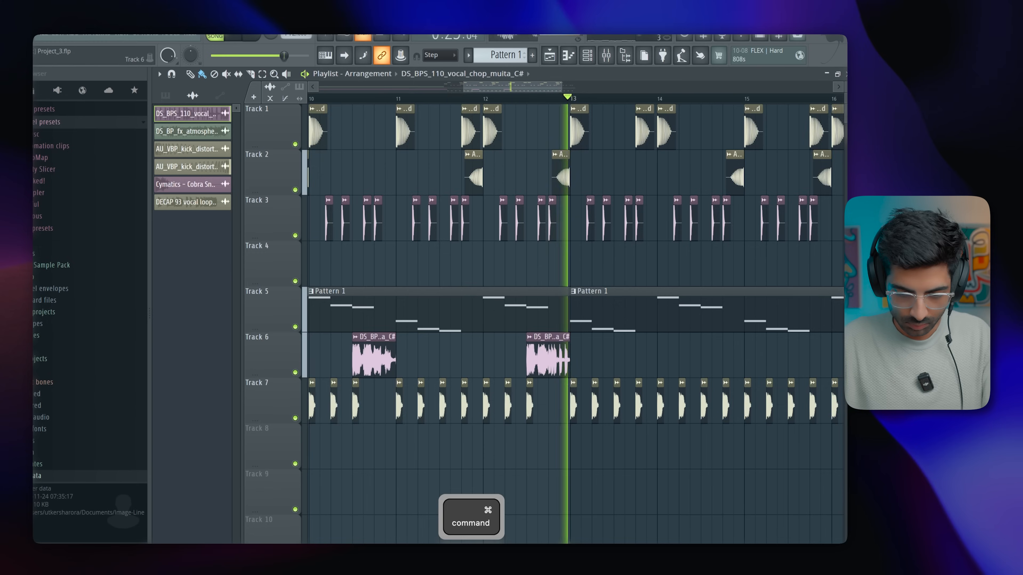
# Step: Copy the two Track 6 vocal pieces into bars 14 and 16, and delete Track 7's chops on those bars' fourth beats
pyautogui.scroll(-5, 595, 364)
pyautogui.moveTo(598, 362); pyautogui.dragTo(639, 354)
pyautogui.scroll(3, 642, 359)
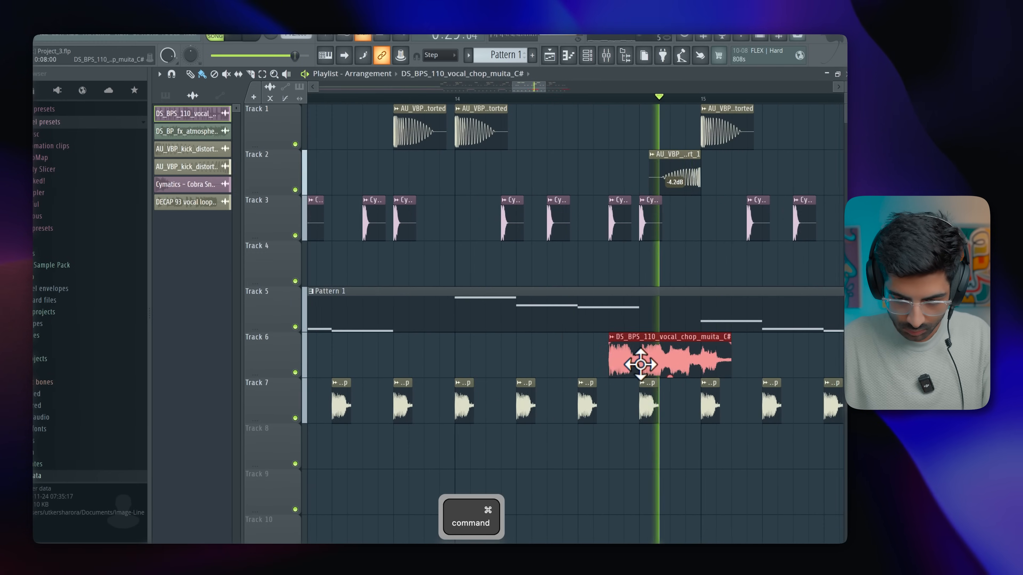
pyautogui.scroll(-5, 605, 358)
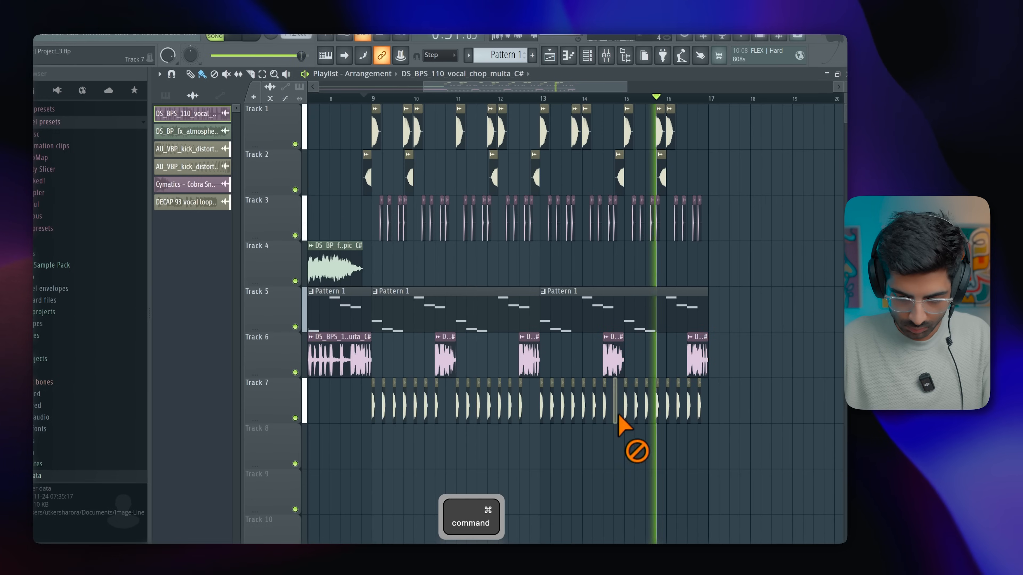
pyautogui.scroll(-3, 717, 418)
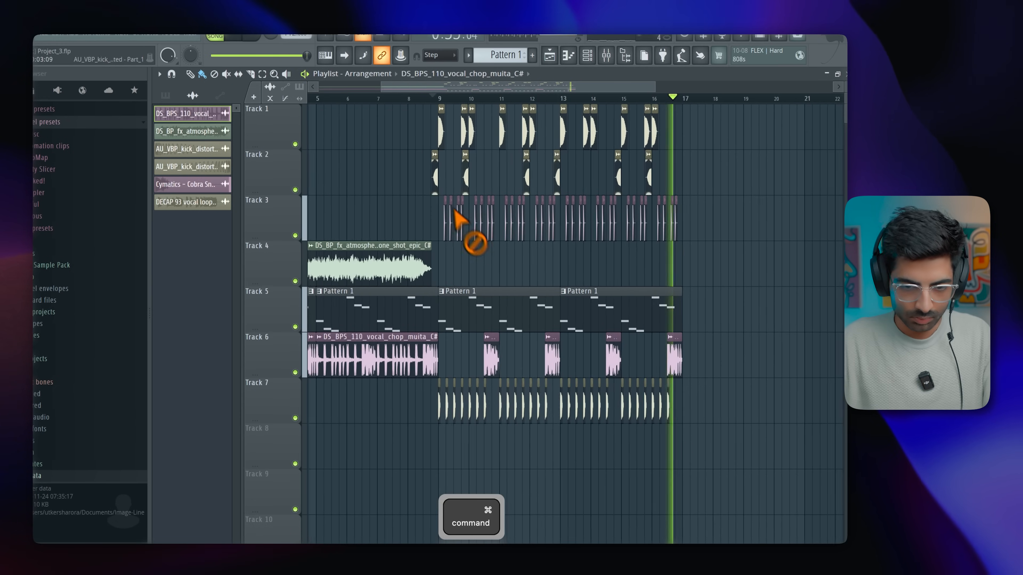
pyautogui.scroll(1, 445, 181)
pyautogui.click(420, 96)
pyautogui.press('space')
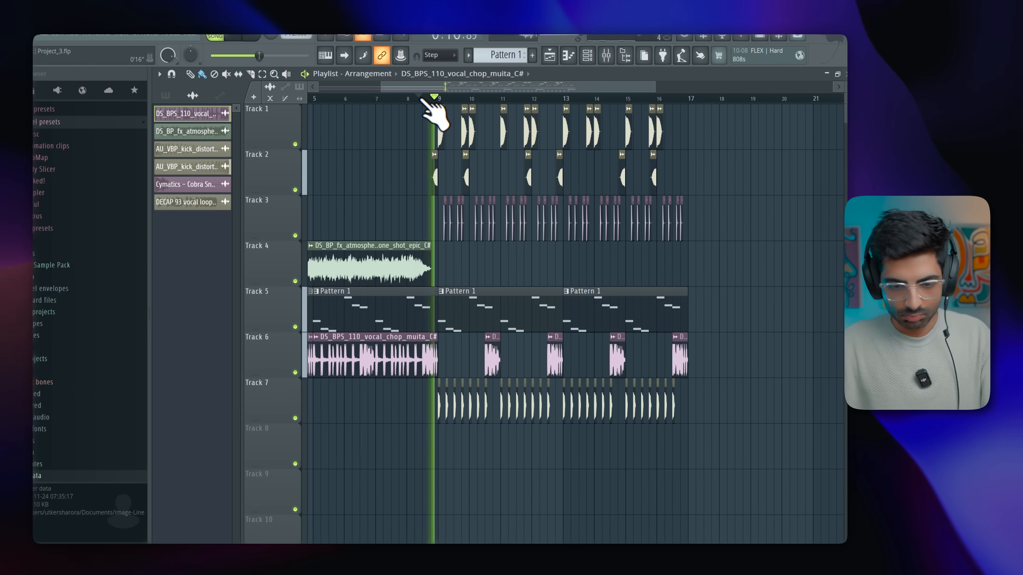
pyautogui.press('space')
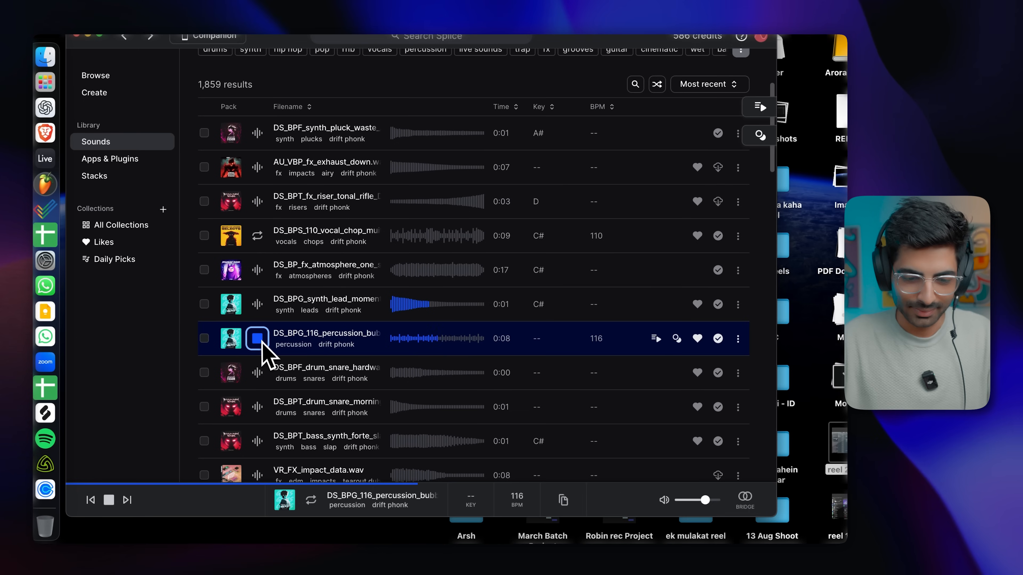
# Step: Add the DS_BPG_116_percussion_bubble loop from Splice on Track 8 at bar 9, and fit it to the project tempo as a 116 BPM sample
pyautogui.moveTo(311, 337); pyautogui.dragTo(477, 459)
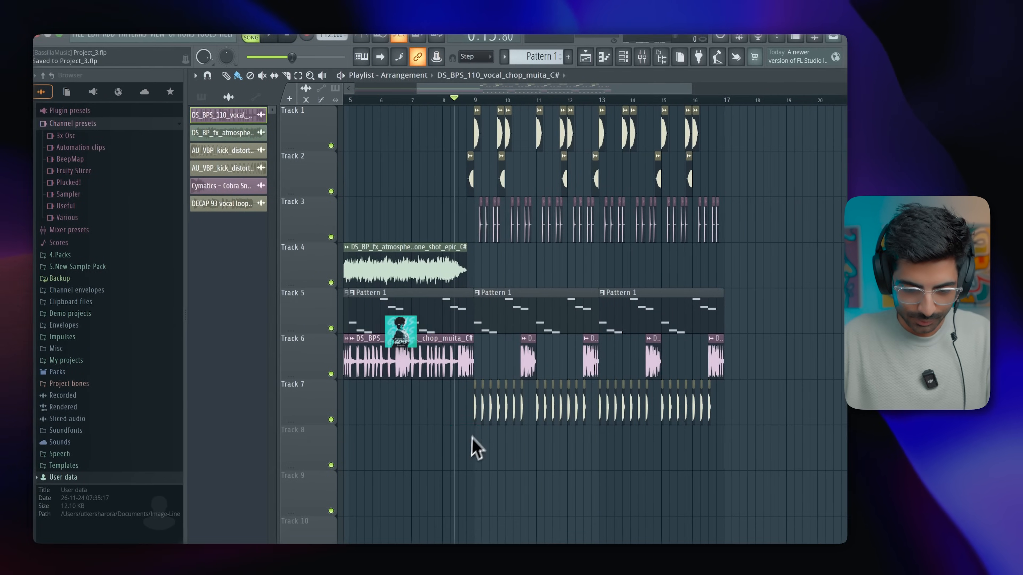
pyautogui.scroll(5, 477, 461)
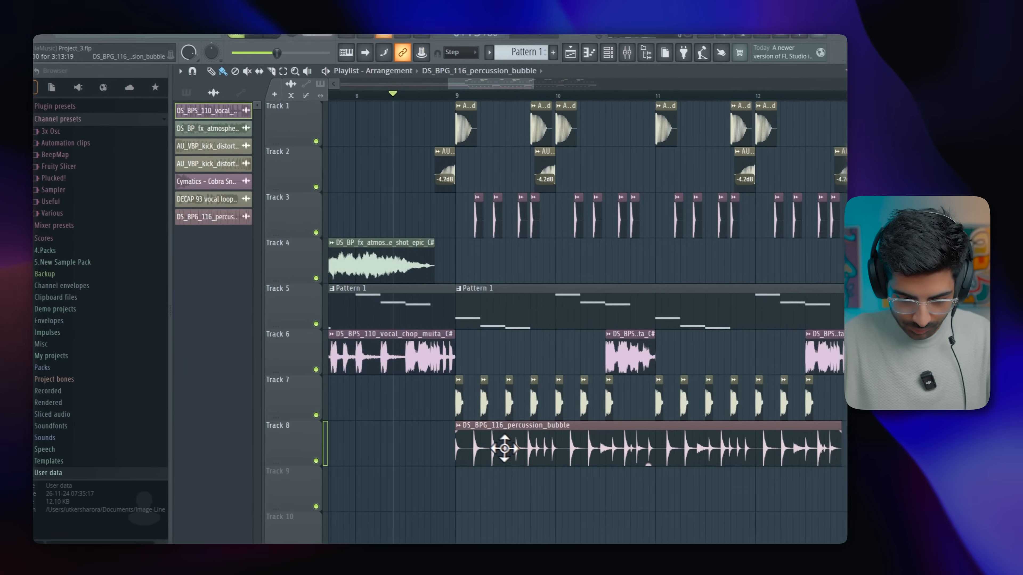
pyautogui.rightClick(486, 449)
pyautogui.click(530, 452)
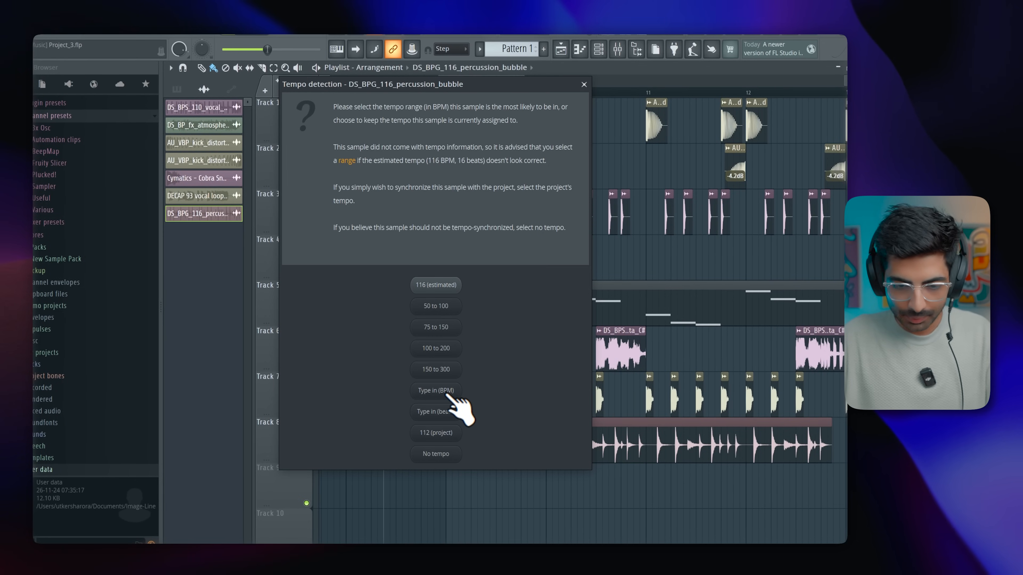
pyautogui.click(447, 393)
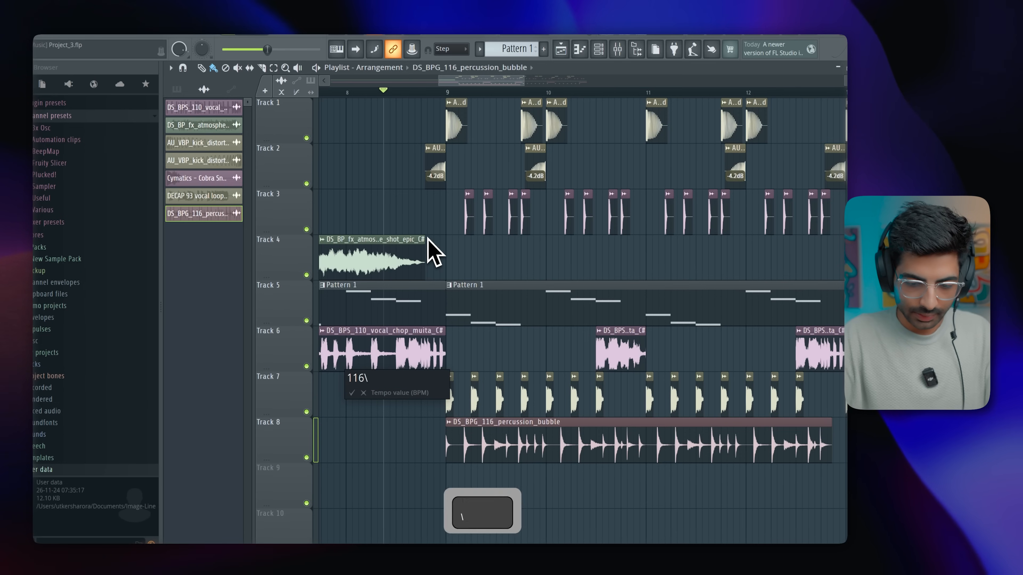
pyautogui.press('BackSpace')
pyautogui.press('Return')
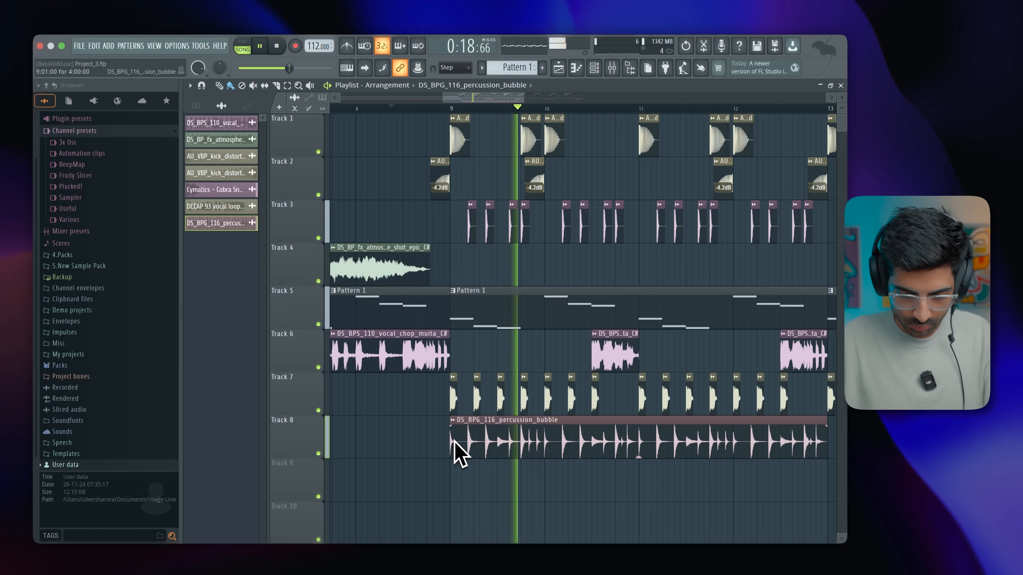
# Step: Trim the percussion loop's start on Track 8 to the third beat of bar 9 and listen to it in the drop
pyautogui.scroll(5, 479, 452)
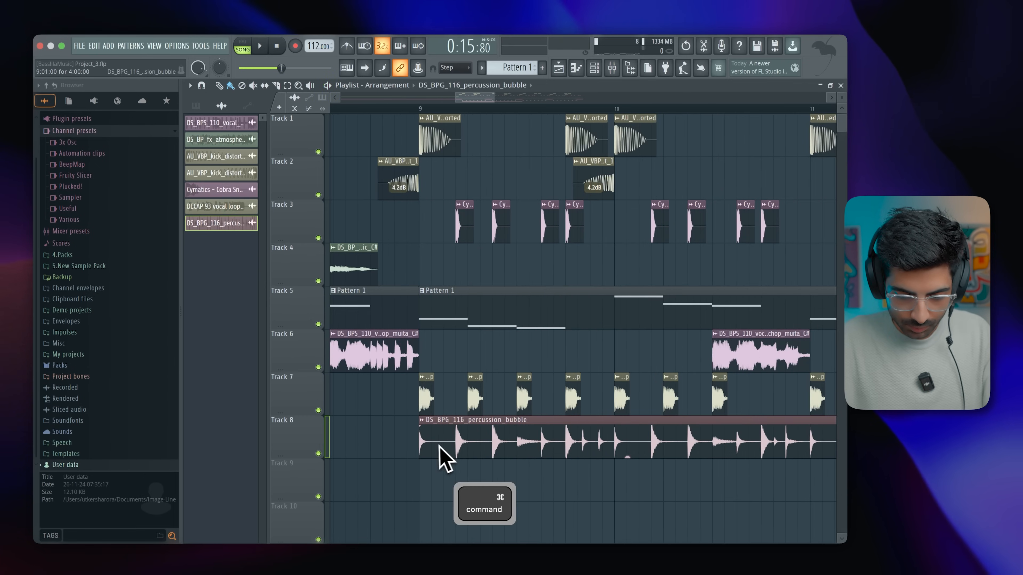
pyautogui.moveTo(422, 449); pyautogui.dragTo(526, 458)
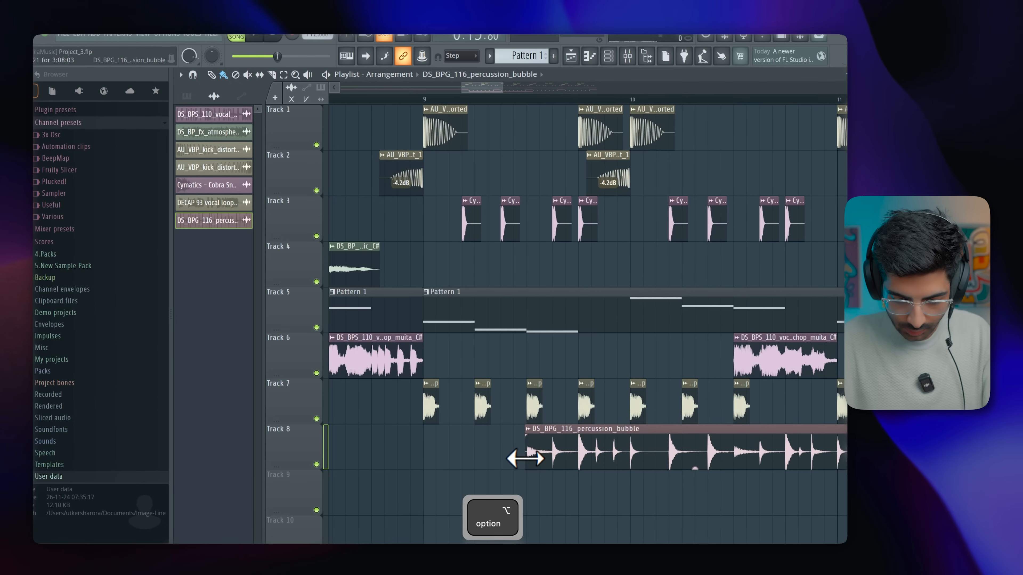
pyautogui.press('space')
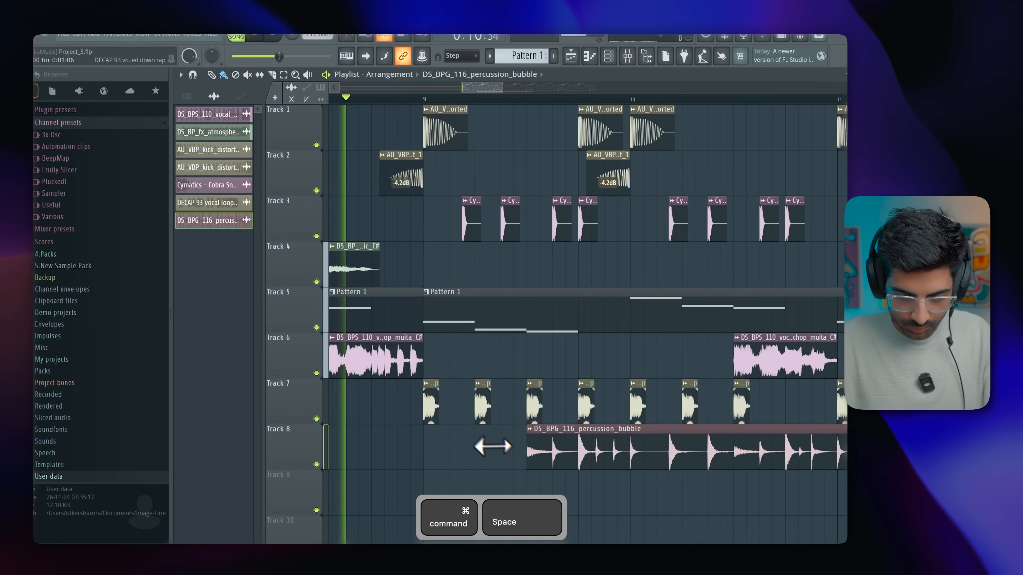
pyautogui.scroll(-3, 491, 451)
pyautogui.scroll(2, 519, 453)
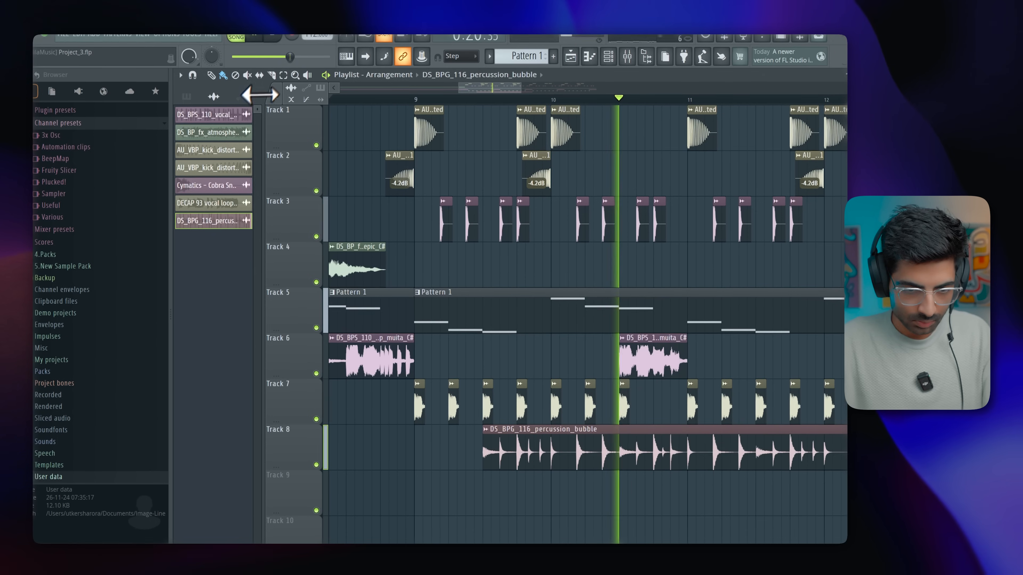
# Step: Slice Track 8's percussion loop at bar 10 and at its third beat, and delete the piece between the cuts
pyautogui.click(272, 75)
pyautogui.click(551, 458)
pyautogui.press('space')
pyautogui.press('space')
pyautogui.click(621, 456)
pyautogui.click(221, 75)
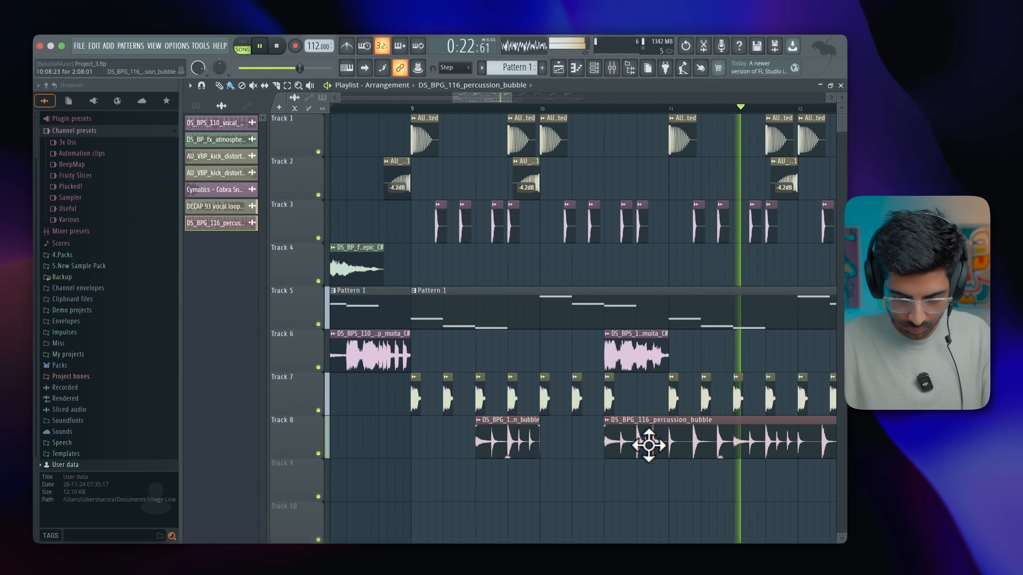
pyautogui.press('space')
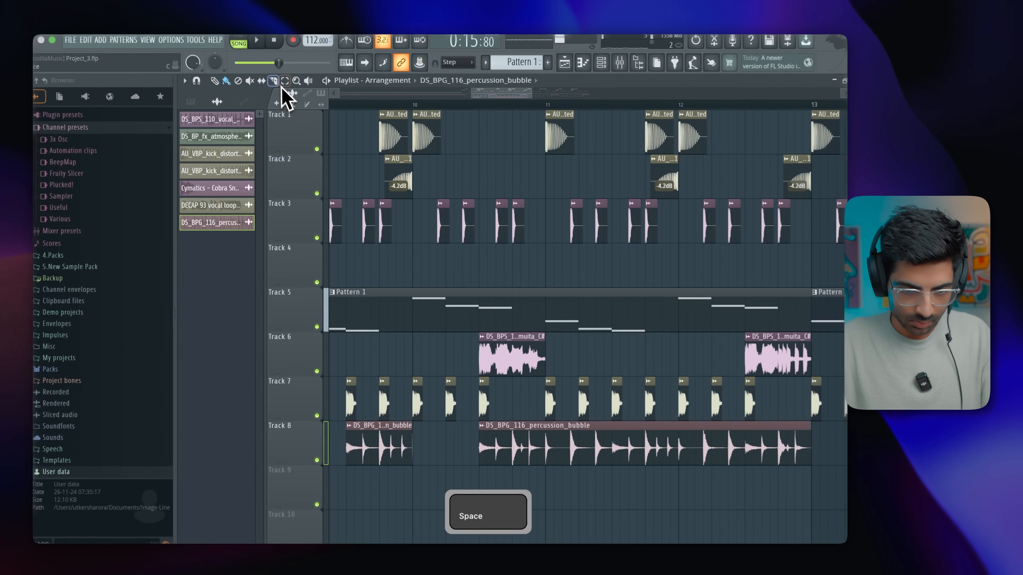
# Step: Slice the Track 8 percussion loop at bar 11 and delete the loop material that follows it
pyautogui.click(537, 445)
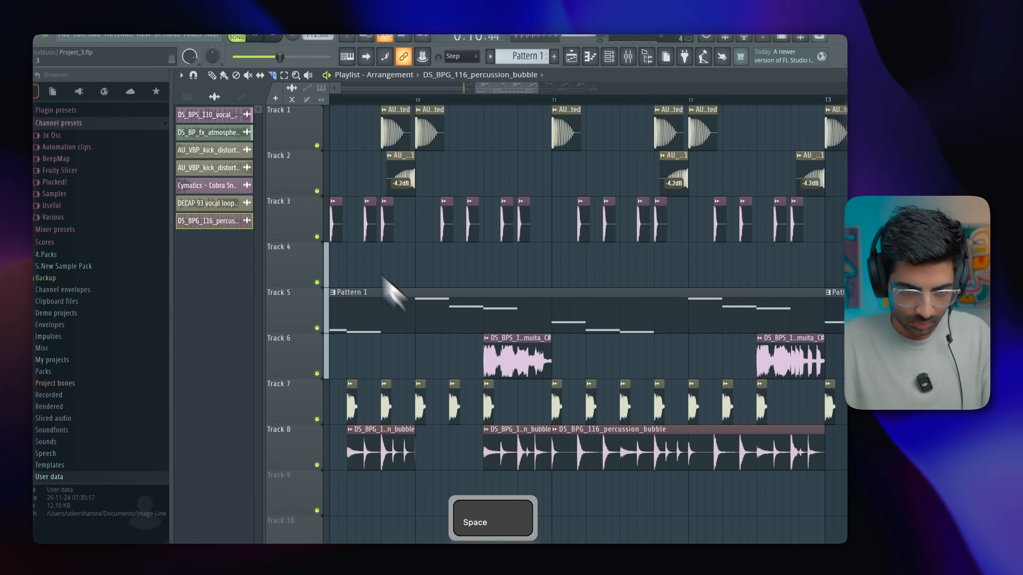
pyautogui.click(224, 76)
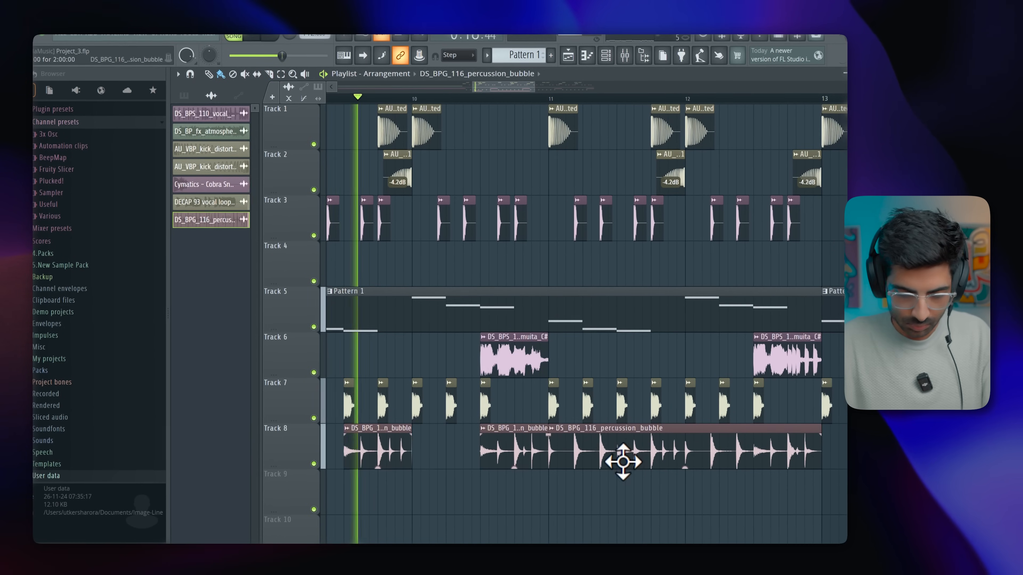
pyautogui.click(273, 76)
pyautogui.click(616, 456)
pyautogui.press('super+z')
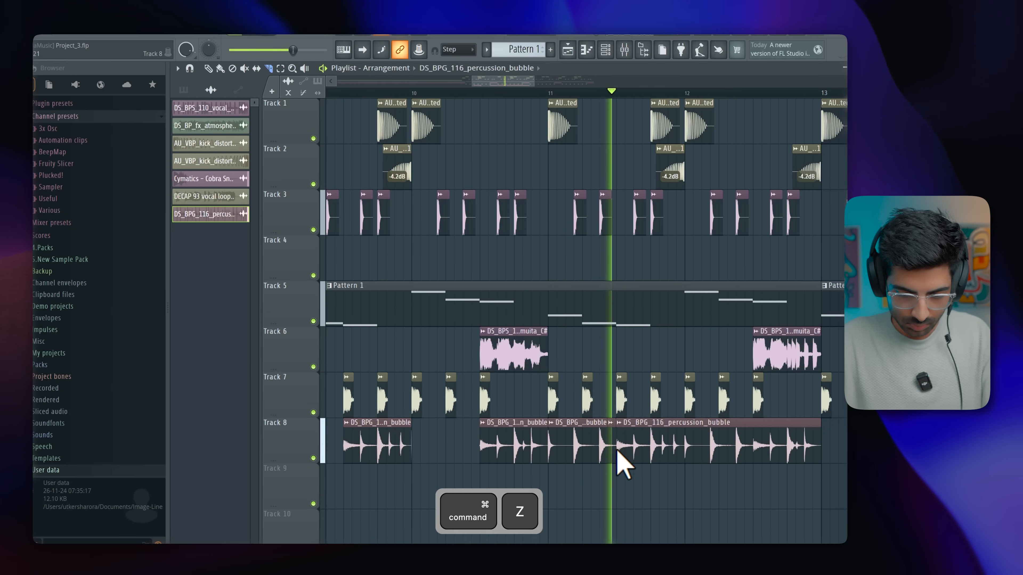
pyautogui.press('space')
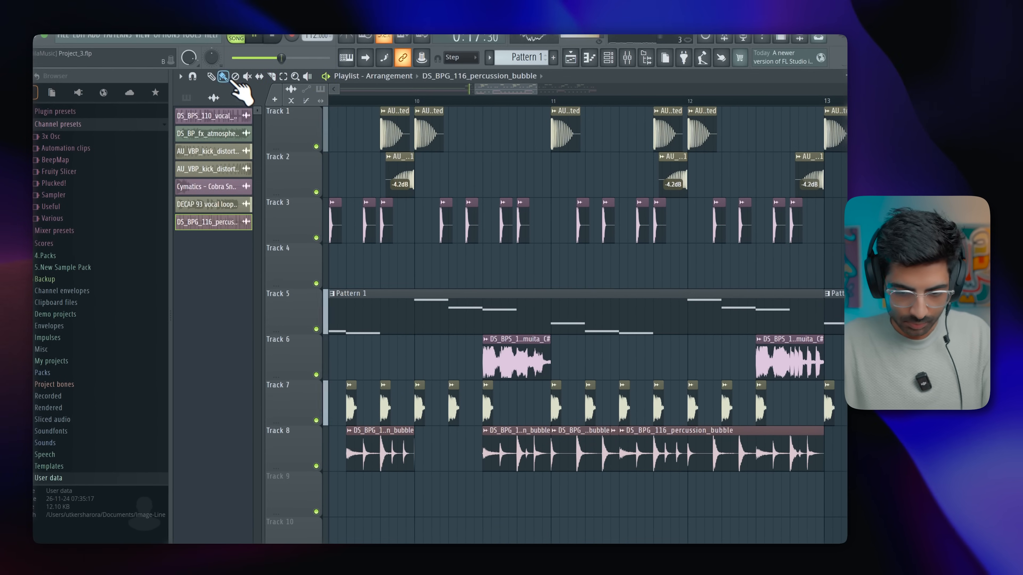
pyautogui.rightClick(580, 446)
pyautogui.rightClick(724, 455)
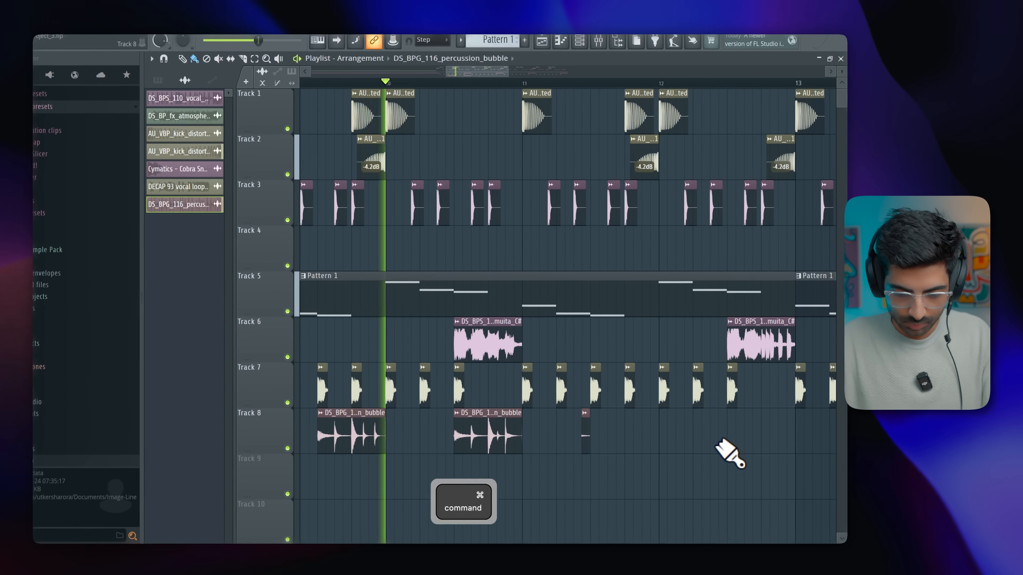
# Step: Copy the two Track 8 percussion pieces from bars 9 and 10 into bars 11 and 12, and on into bars 13 and 14
pyautogui.scroll(-5, 736, 459)
pyautogui.moveTo(645, 440)
pyautogui.mouseDown()
pyautogui.moveTo(486, 442)
pyautogui.moveTo(711, 439)
pyautogui.mouseUp()
pyautogui.press('space')
pyautogui.press('space')
pyautogui.press('shift')
pyautogui.moveTo(820, 440); pyautogui.dragTo(794, 439)
pyautogui.scroll(-5, 699, 444)
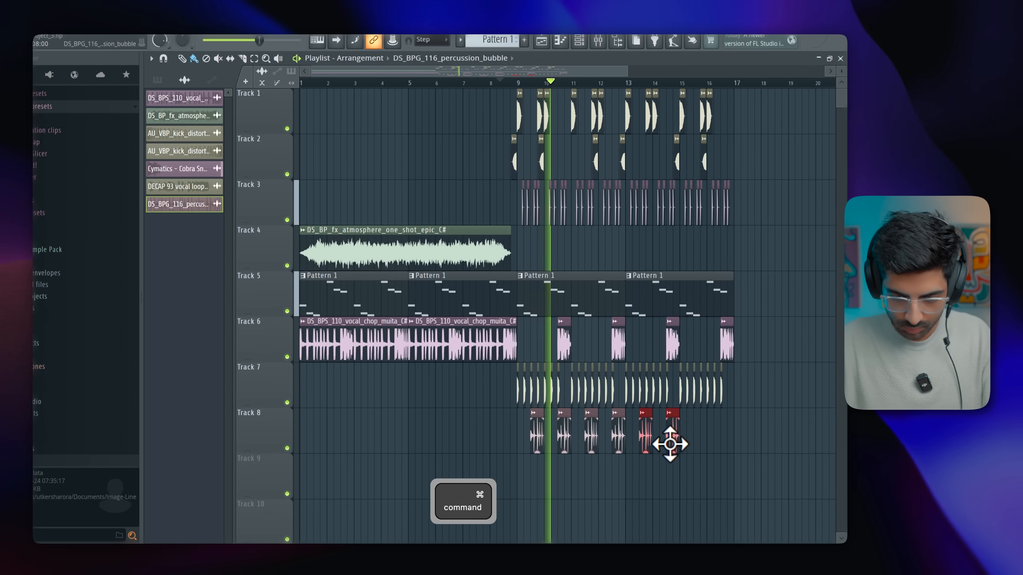
# Step: Copy the pair of Track 8 percussion pieces into bars 15 and 16, and save the project
pyautogui.scroll(5, 670, 444)
pyautogui.press('shift')
pyautogui.moveTo(616, 434); pyautogui.dragTo(739, 433)
pyautogui.scroll(-5, 704, 443)
pyautogui.scroll(6, 533, 463)
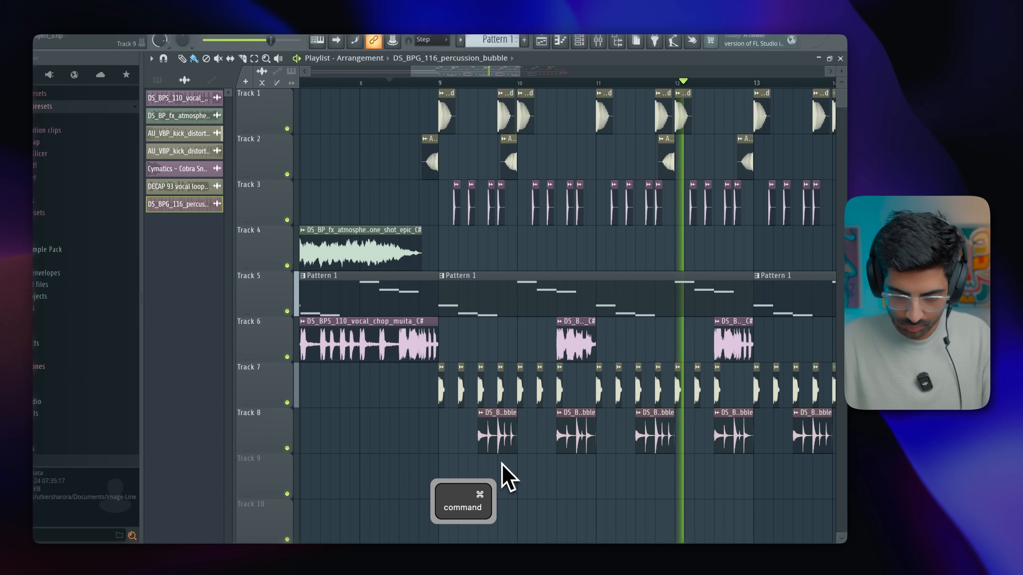
pyautogui.scroll(-3, 524, 469)
pyautogui.press('super+s')
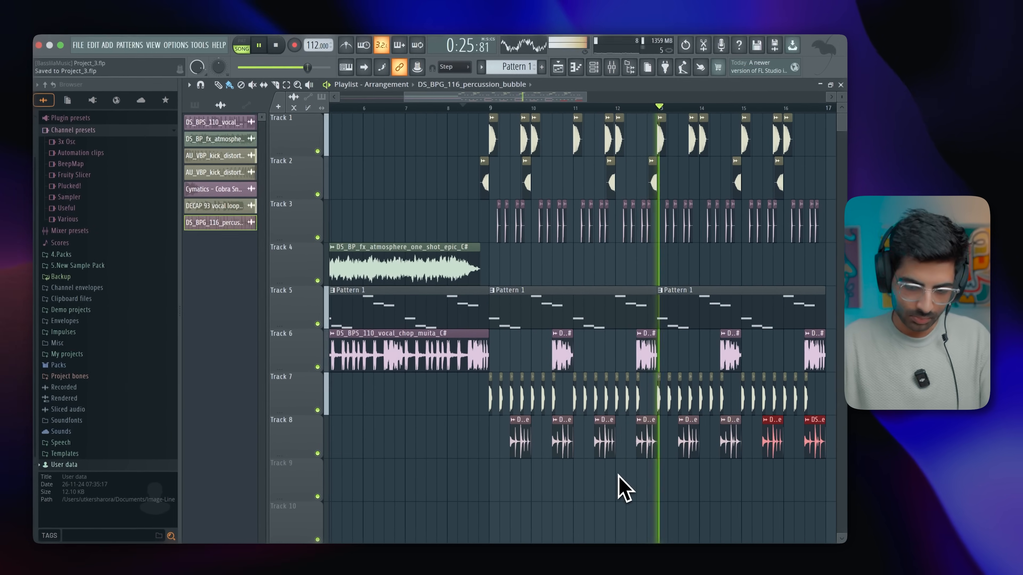
# Step: Replace Track 8's bar 10 percussion piece with a copy of bar 9's, and delete the percussion pieces from bar 11 onward
pyautogui.press('space')
pyautogui.scroll(4, 557, 477)
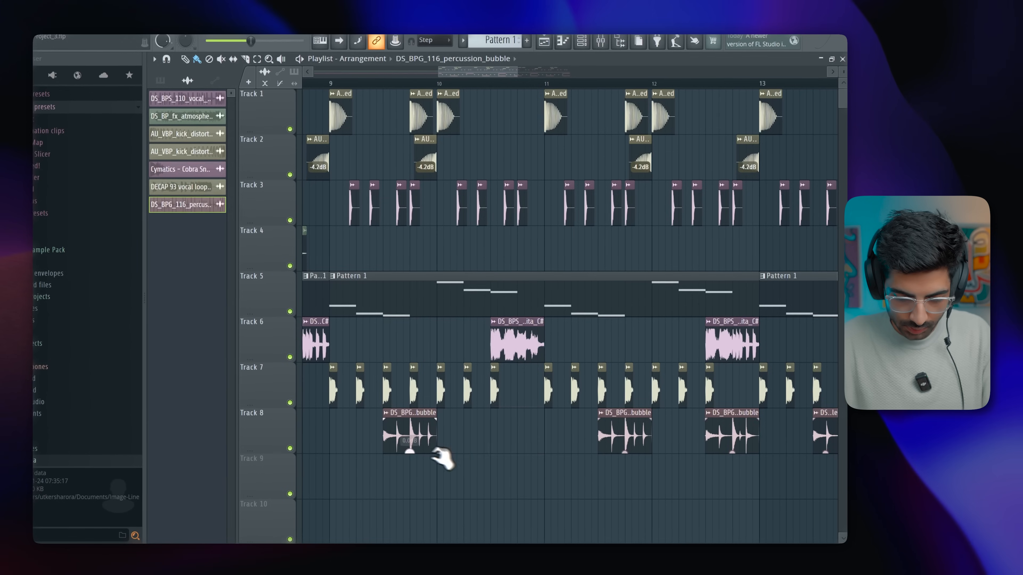
pyautogui.click(491, 434)
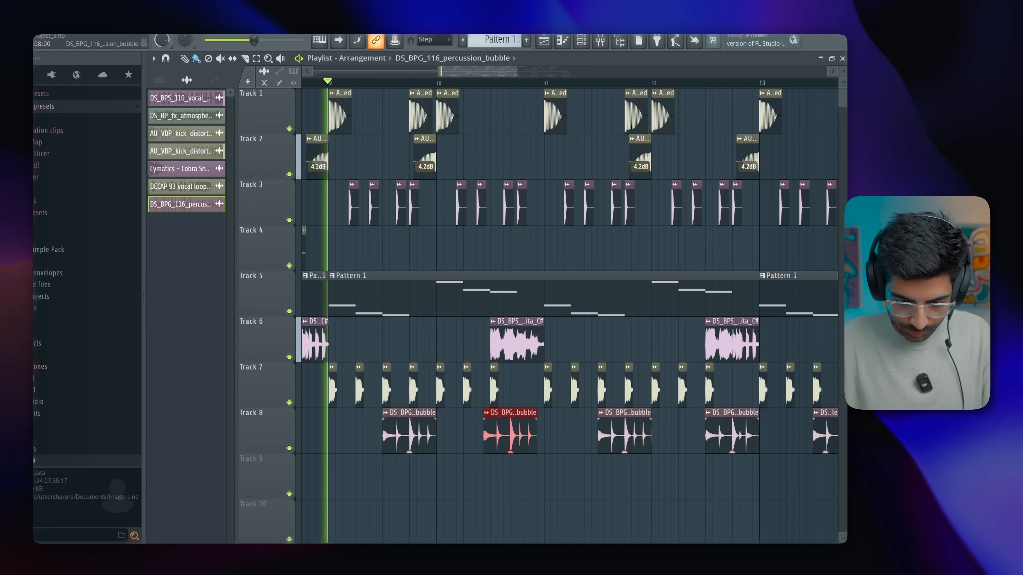
pyautogui.scroll(-5, 512, 450)
pyautogui.rightClick(499, 440)
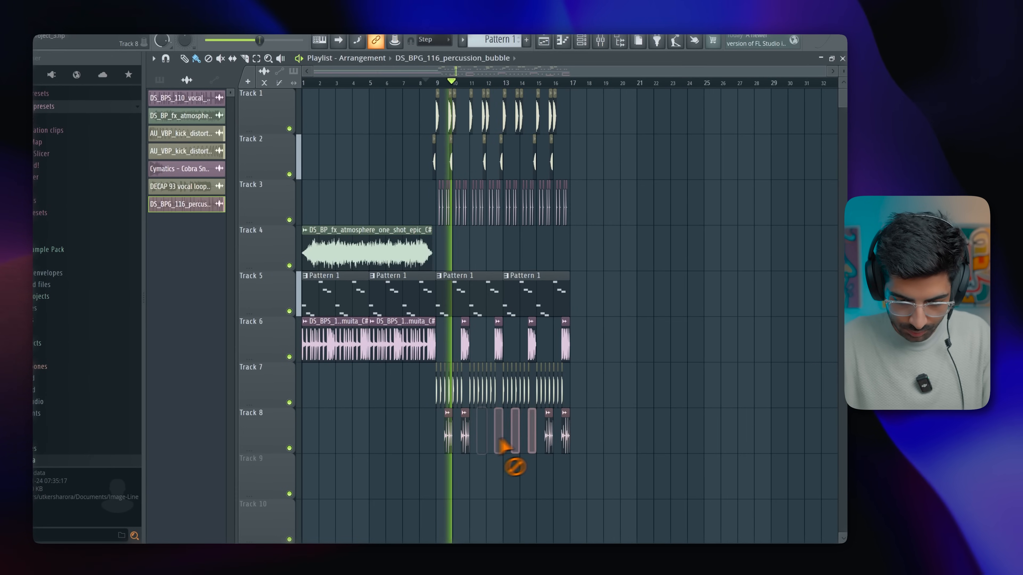
# Step: Copy the two matching Track 8 percussion pieces into the third beats of bars 11 to 16
pyautogui.scroll(4, 469, 452)
pyautogui.moveTo(499, 444)
pyautogui.mouseDown()
pyautogui.moveTo(449, 439)
pyautogui.moveTo(834, 436)
pyautogui.moveTo(788, 440)
pyautogui.mouseUp()
pyautogui.scroll(3, 449, 439)
pyautogui.scroll(-5, 724, 464)
pyautogui.scroll(6, 677, 478)
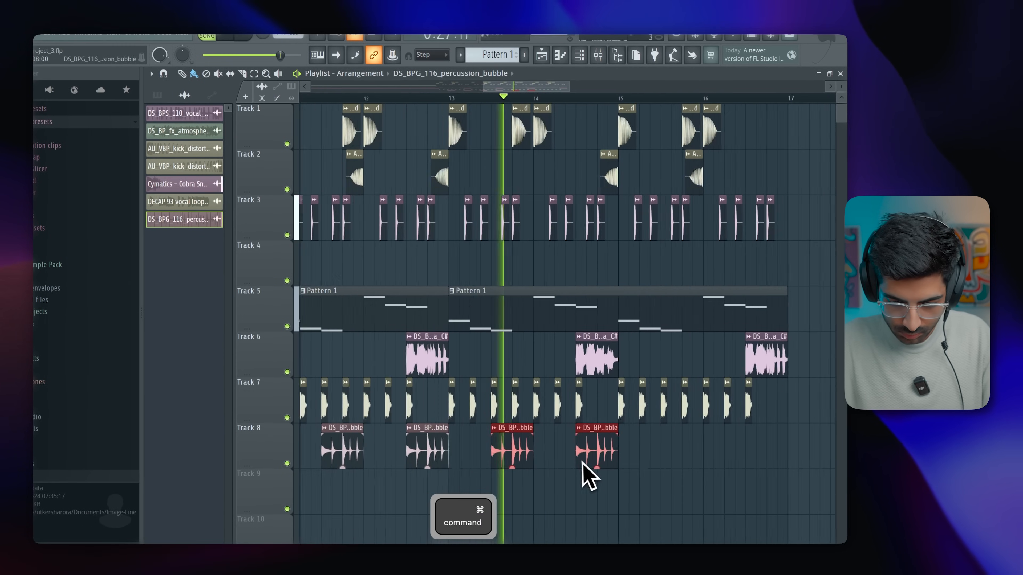
pyautogui.moveTo(515, 454); pyautogui.dragTo(709, 451)
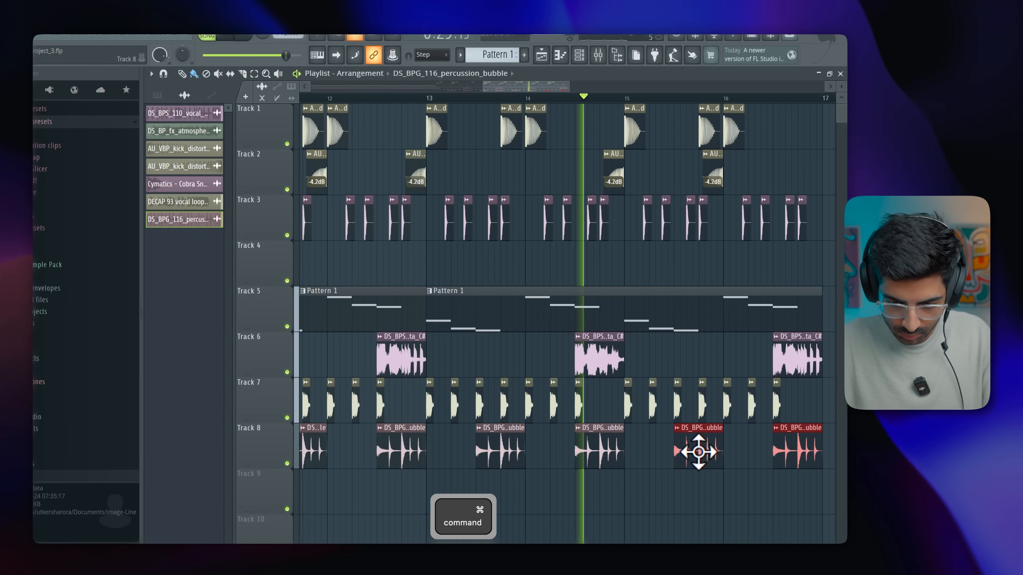
pyautogui.scroll(-4, 701, 450)
# Step: Play the drop, shorten Track 3's second snare in bar 10, and duplicate it directly behind itself
pyautogui.click(491, 98)
pyautogui.press('space')
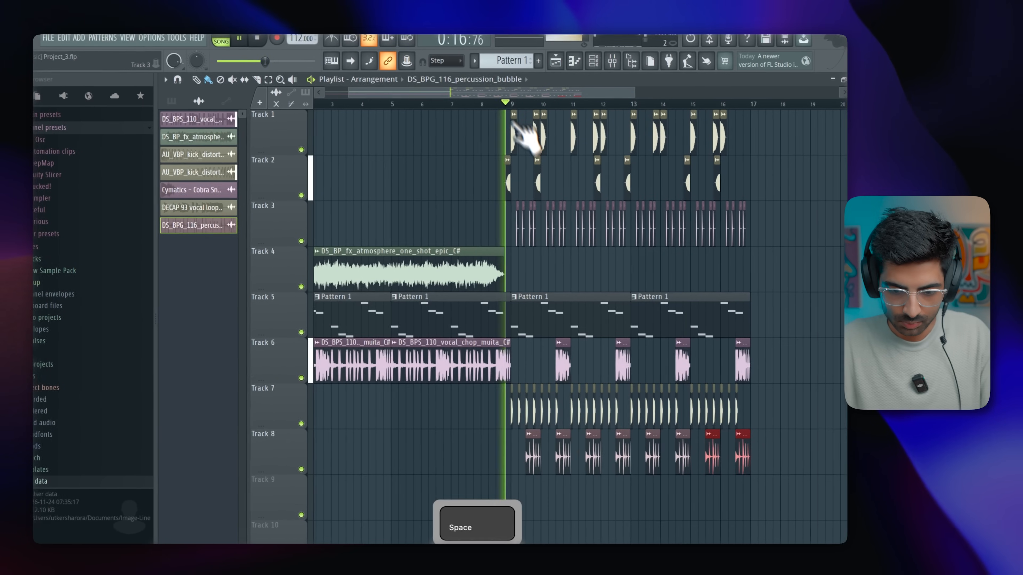
pyautogui.scroll(3, 521, 282)
pyautogui.scroll(6, 544, 326)
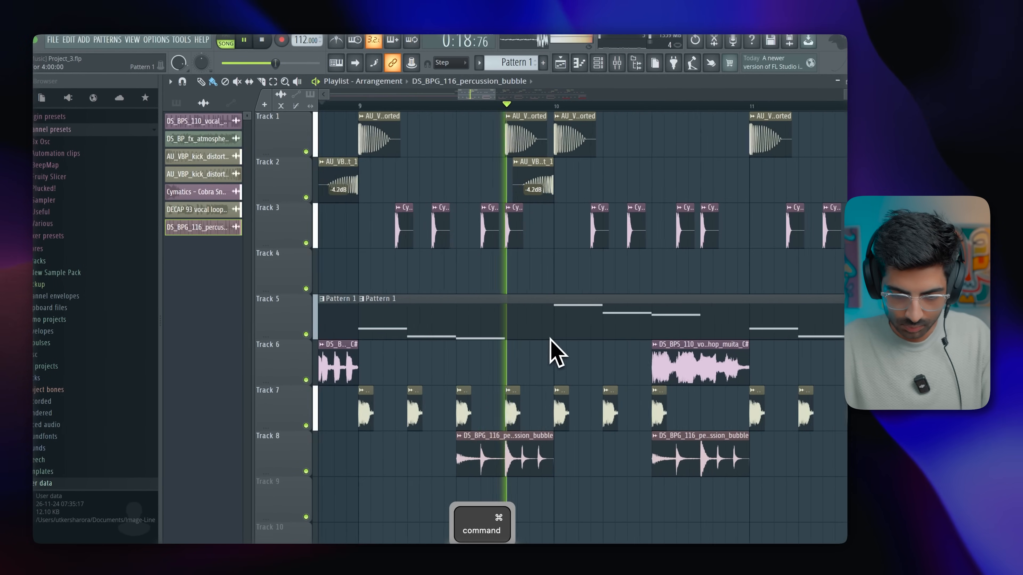
pyautogui.scroll(2, 450, 296)
pyautogui.press('space')
pyautogui.moveTo(623, 192); pyautogui.dragTo(614, 192)
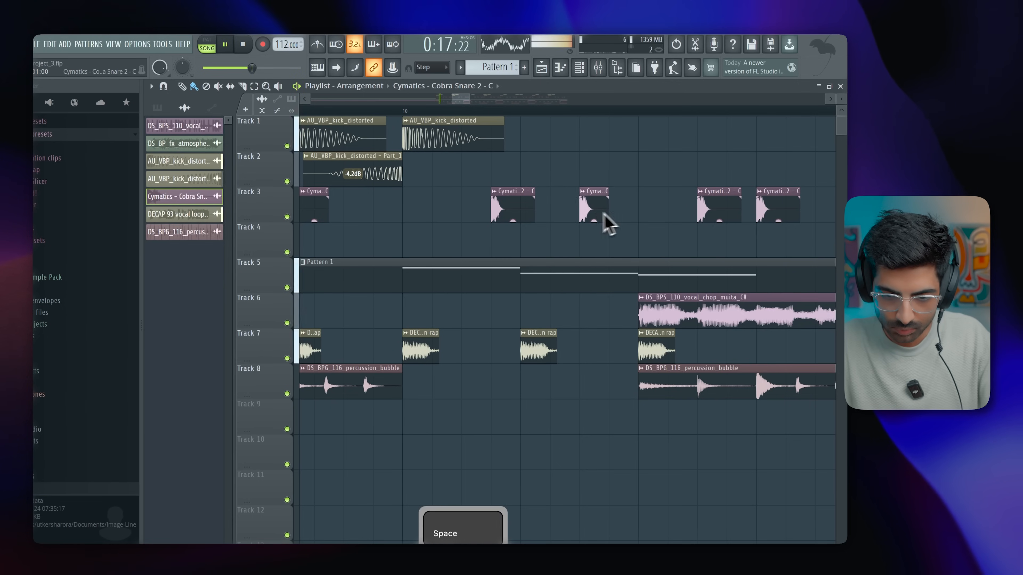
pyautogui.scroll(-3, 624, 212)
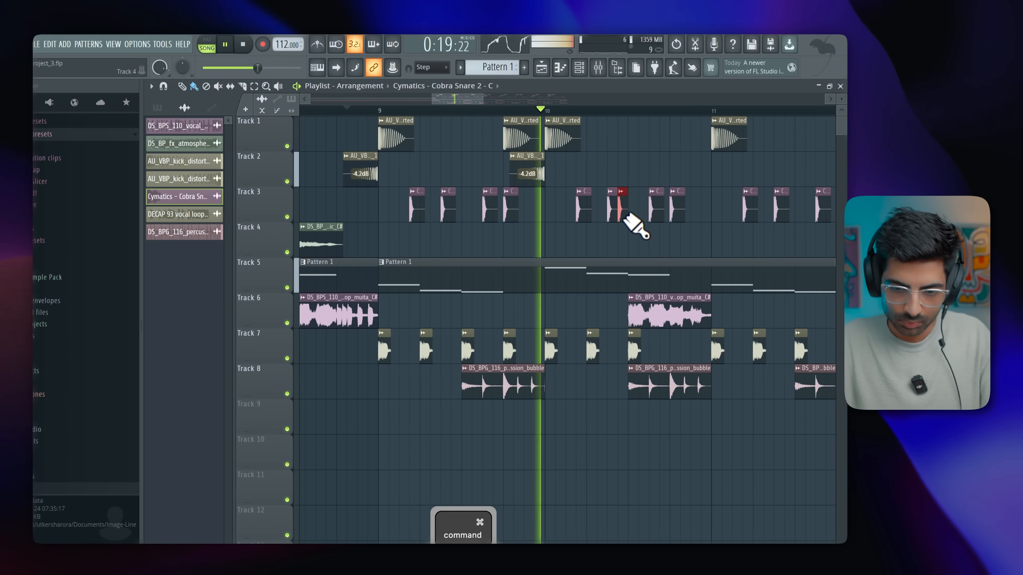
# Step: Double the second Track 3 snare in bar 12 with a shortened copy directly behind it
pyautogui.scroll(-5, 621, 225)
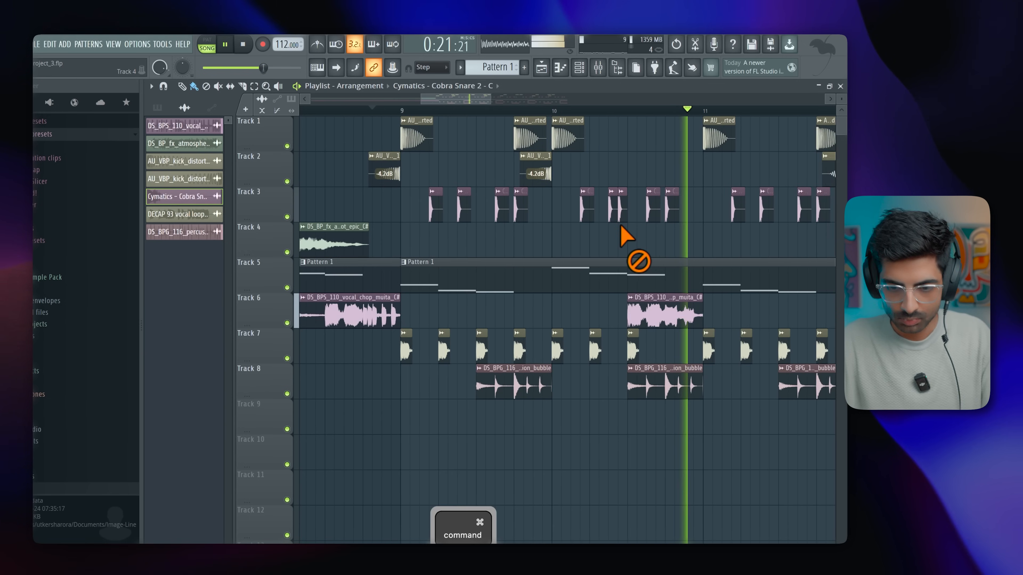
pyautogui.scroll(5, 642, 237)
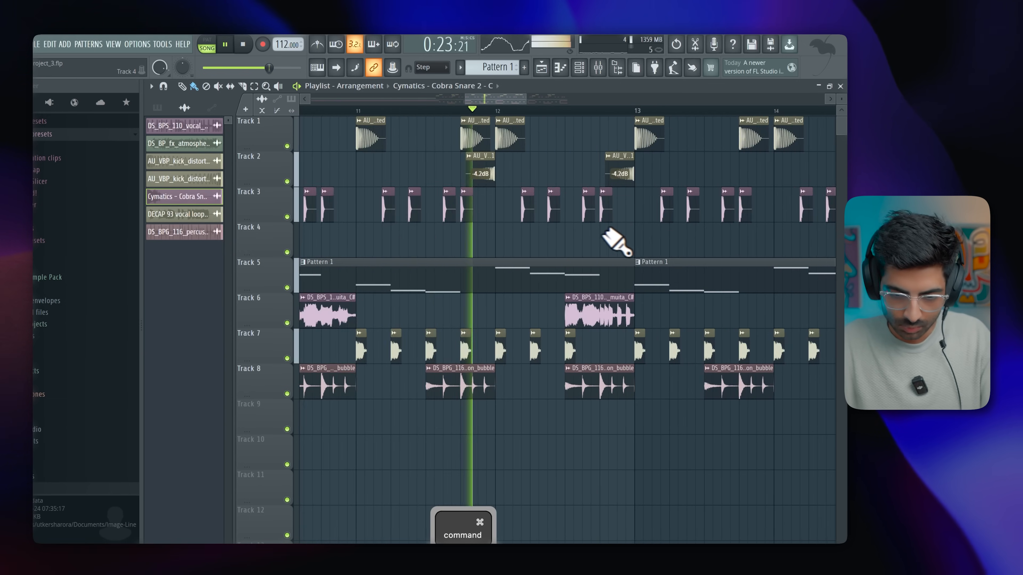
pyautogui.click(550, 237)
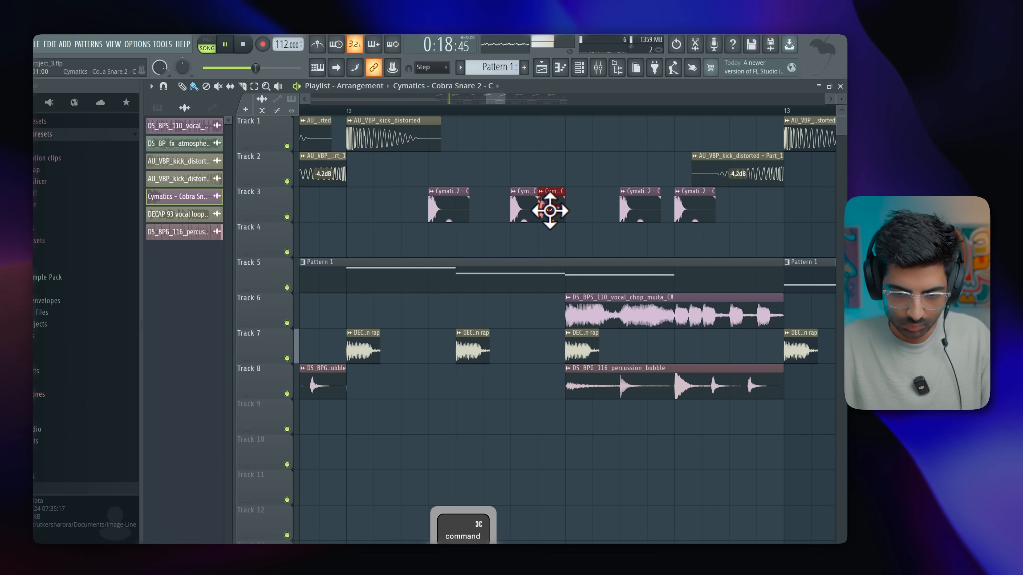
pyautogui.scroll(-5, 550, 214)
pyautogui.scroll(-4, 428, 220)
pyautogui.scroll(3, 432, 217)
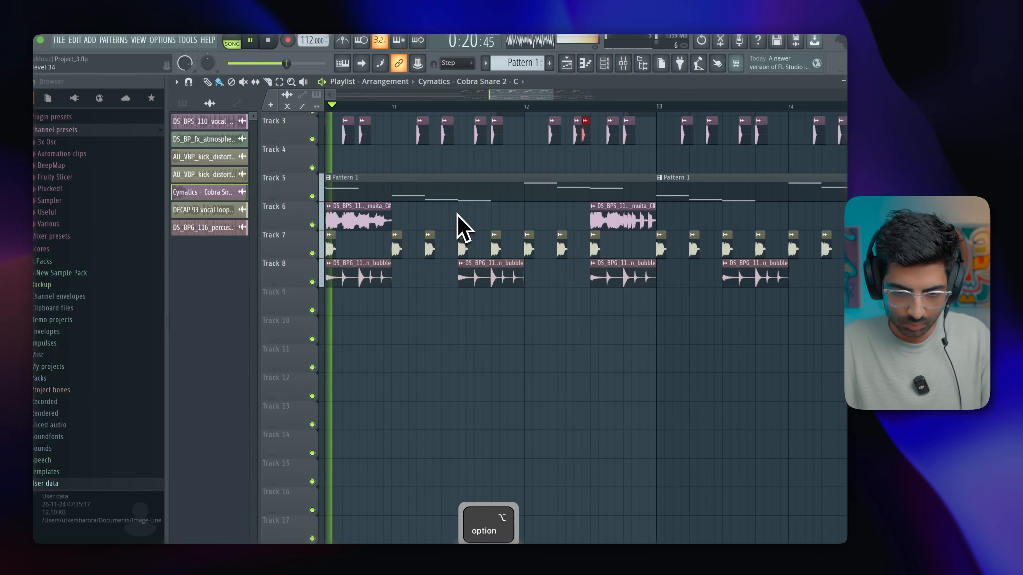
# Step: Lower the volume of the extra Track 3 snare in bar 10, and delete the Track 3 snares from bar 11 onward
pyautogui.scroll(3, 463, 224)
pyautogui.press('space')
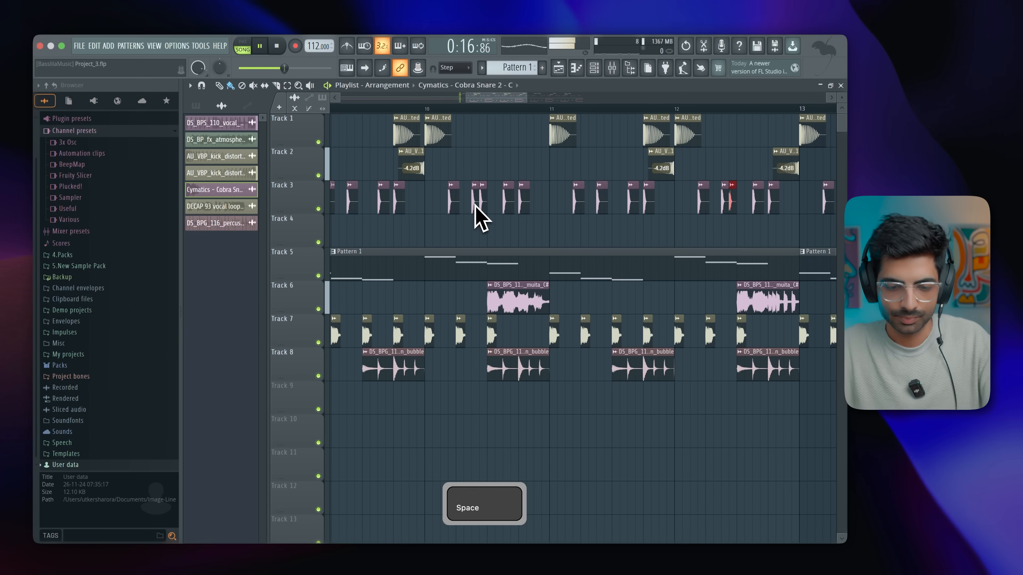
pyautogui.scroll(-3, 483, 219)
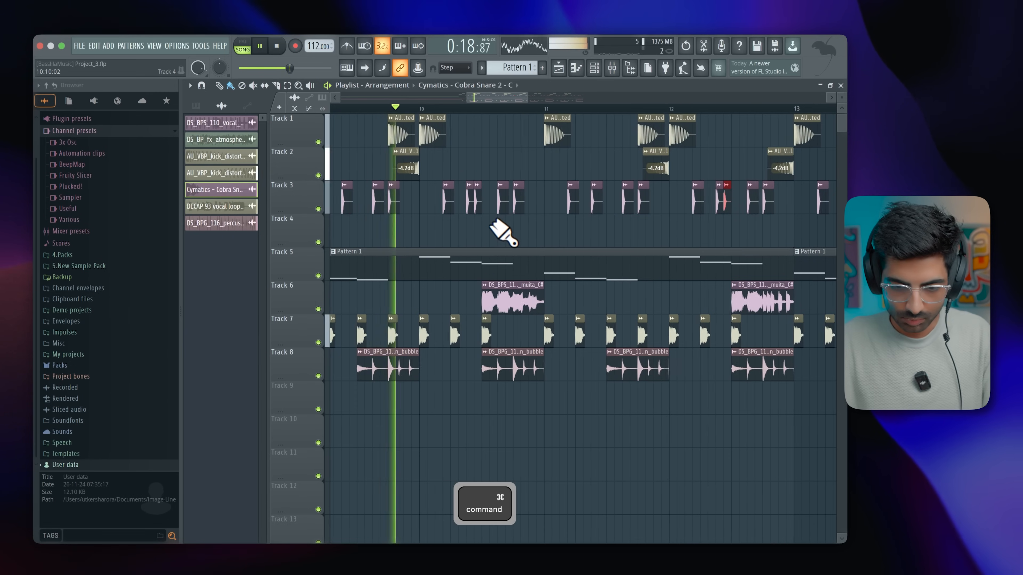
pyautogui.scroll(3, 536, 232)
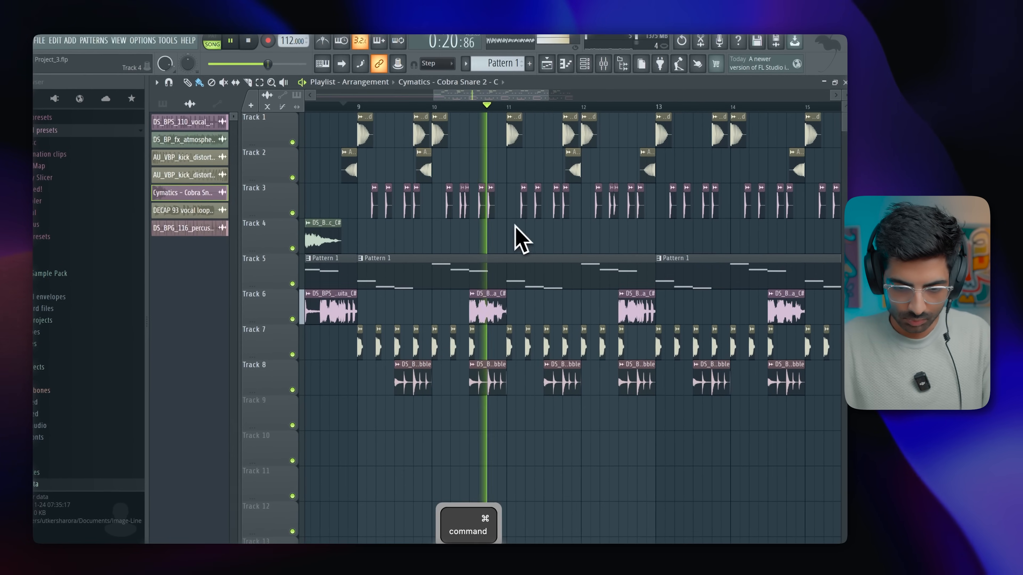
pyautogui.press('super+space')
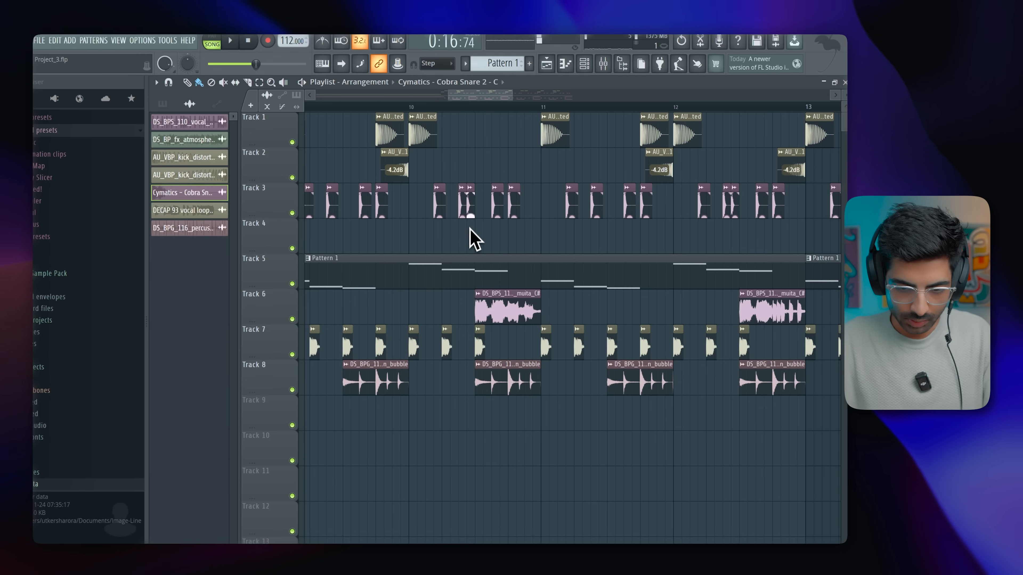
pyautogui.scroll(-3, 483, 228)
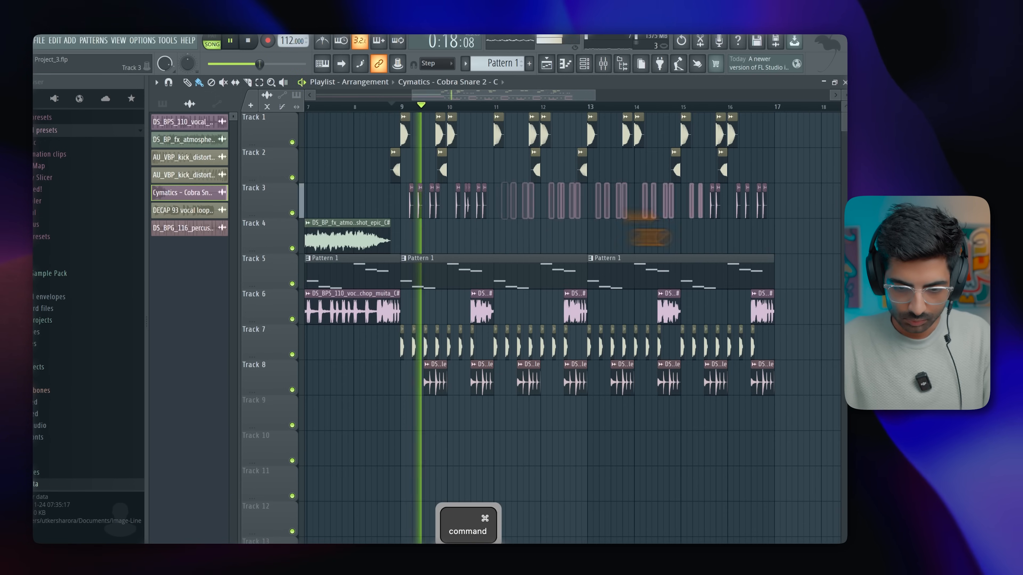
pyautogui.scroll(1, 520, 215)
# Step: Copy Track 3's snares from bars 9 and 10 across bars 11 to 16, and listen to the drop
pyautogui.moveTo(519, 214); pyautogui.dragTo(367, 210)
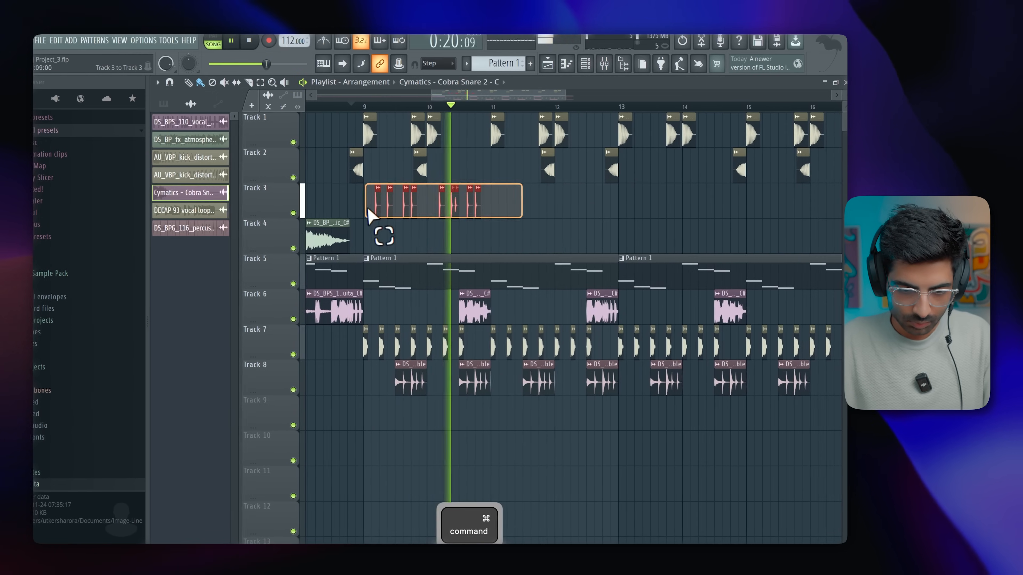
pyautogui.scroll(2, 367, 210)
pyautogui.moveTo(636, 219)
pyautogui.mouseDown()
pyautogui.moveTo(612, 217)
pyautogui.moveTo(838, 210)
pyautogui.moveTo(760, 210)
pyautogui.mouseUp()
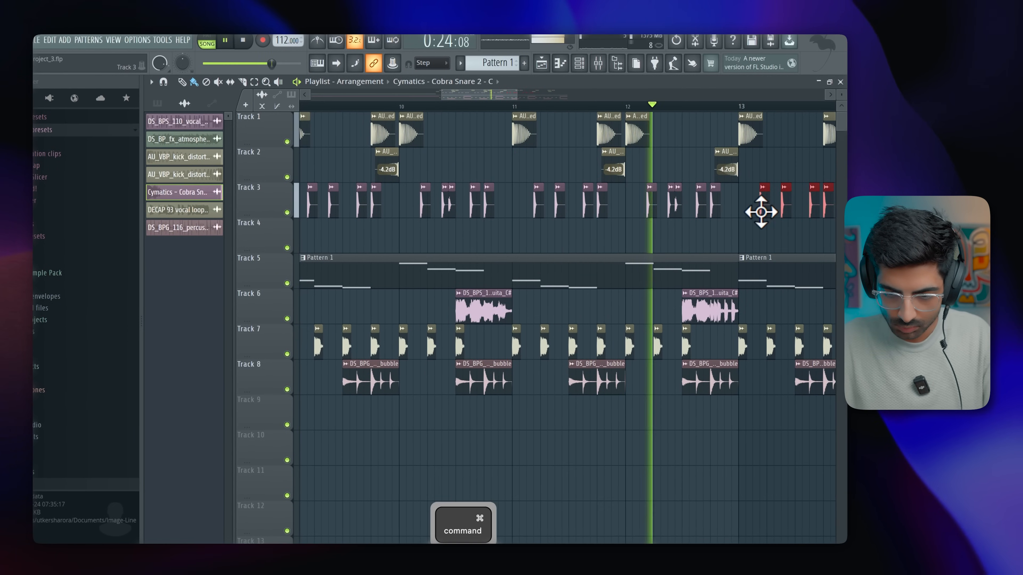
pyautogui.scroll(-2, 760, 211)
pyautogui.scroll(2, 572, 226)
pyautogui.moveTo(557, 208)
pyautogui.mouseDown()
pyautogui.moveTo(828, 204)
pyautogui.moveTo(789, 204)
pyautogui.mouseUp()
pyautogui.scroll(-5, 749, 211)
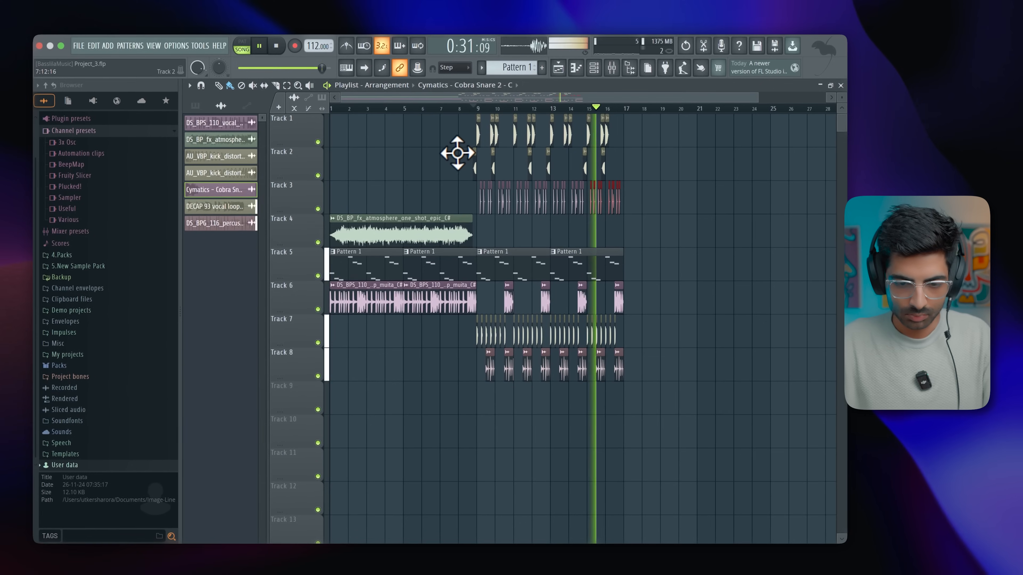
pyautogui.press('space')
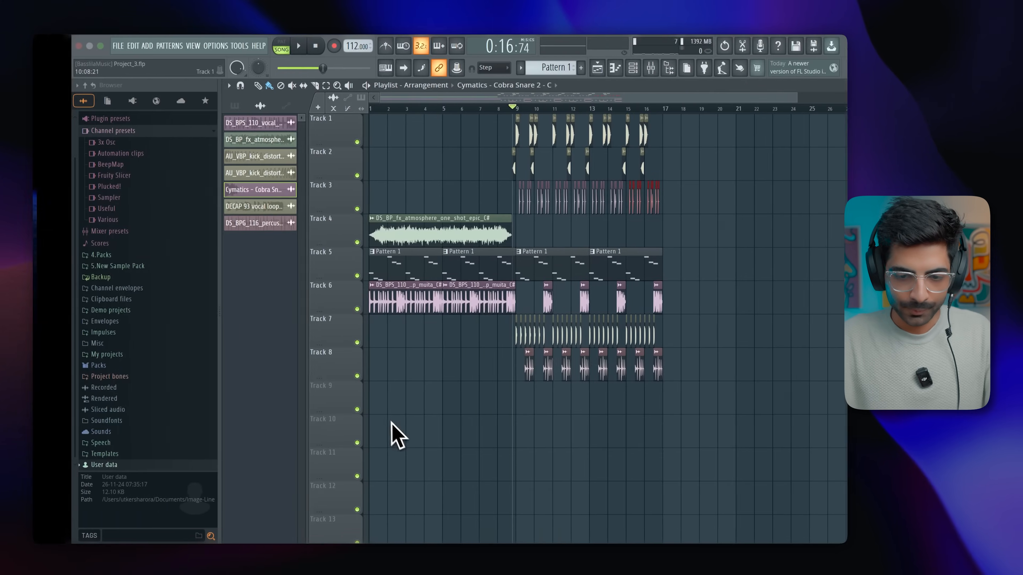
# Step: Create a new pattern named Bass
pyautogui.click(541, 61)
pyautogui.write('Bass')
pyautogui.press('Return')
# Step: Show all channels in the channel rack and add the sample library's DS_BPT_bass_synth_forte_slap_C# sample as a new channel
pyautogui.click(578, 61)
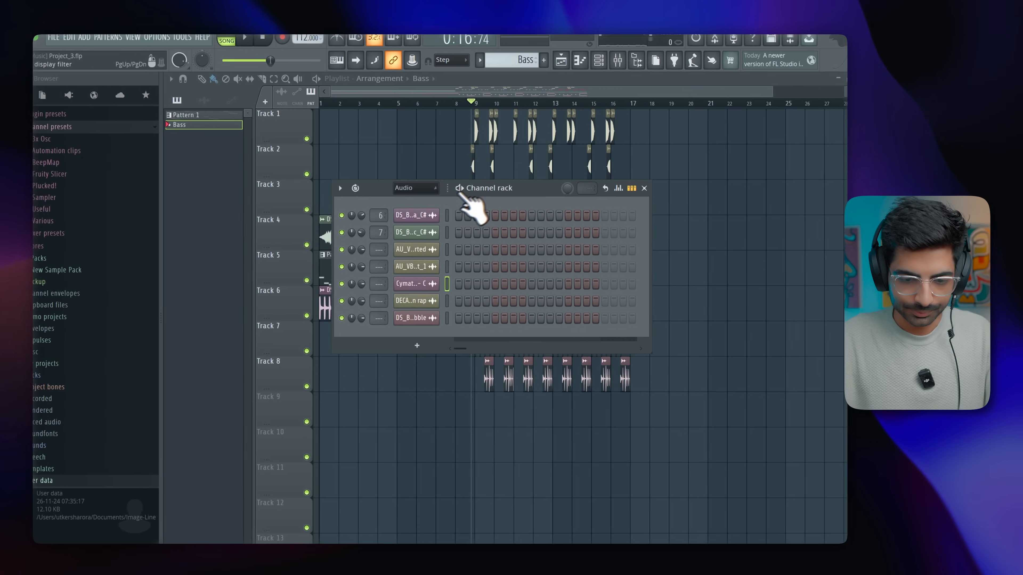
pyautogui.click(427, 188)
pyautogui.click(425, 216)
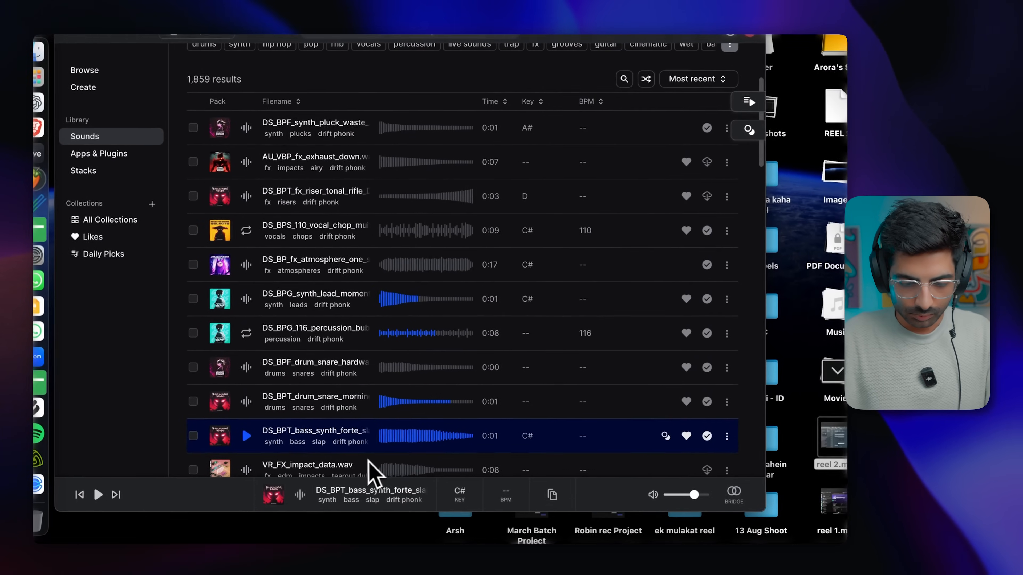
pyautogui.moveTo(370, 474); pyautogui.dragTo(484, 434)
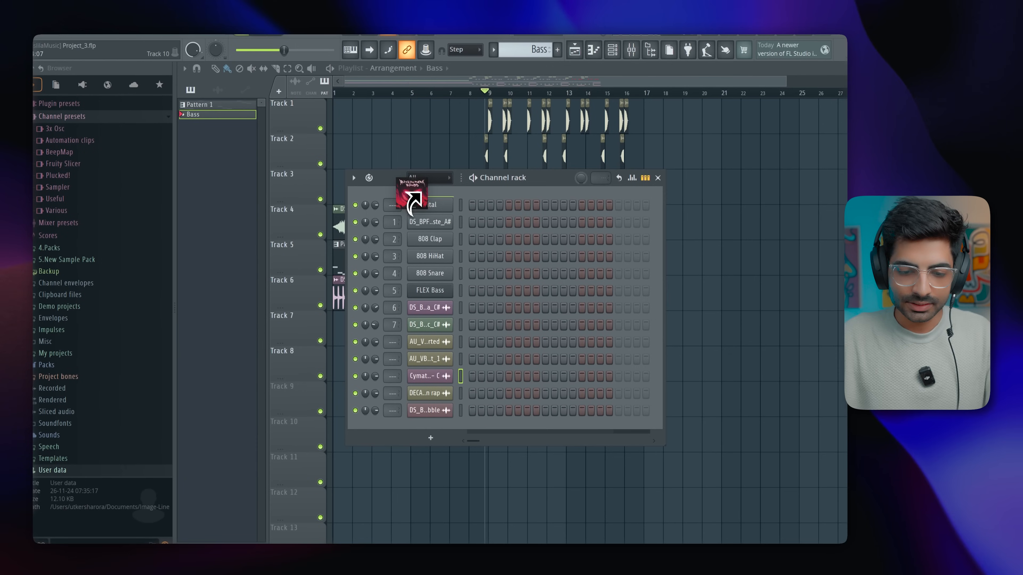
pyautogui.moveTo(411, 201); pyautogui.dragTo(412, 203)
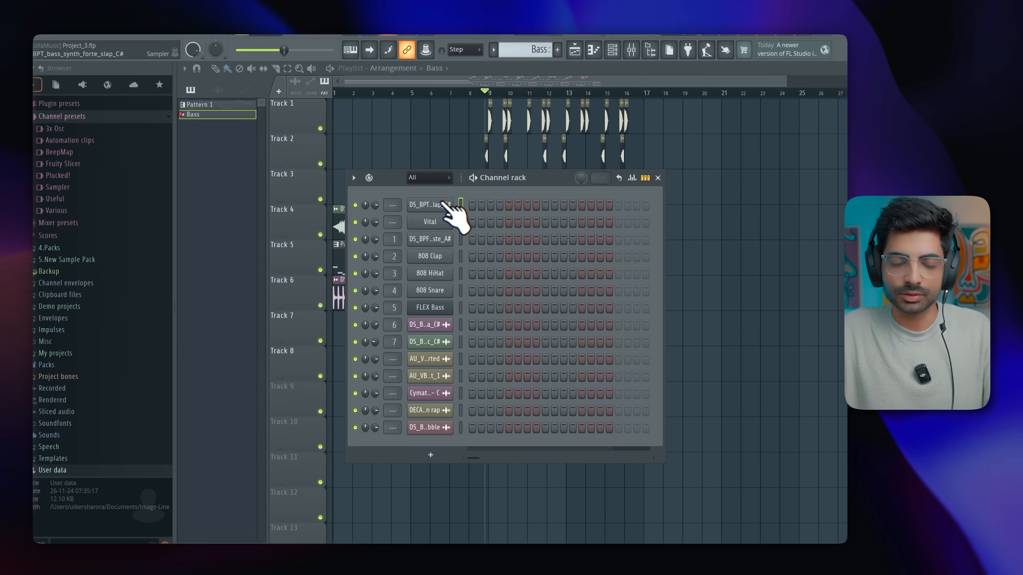
# Step: Place a C#5 note at the start of bar 1 in the new bass channel's piano roll and return to the playlist
pyautogui.rightClick(447, 205)
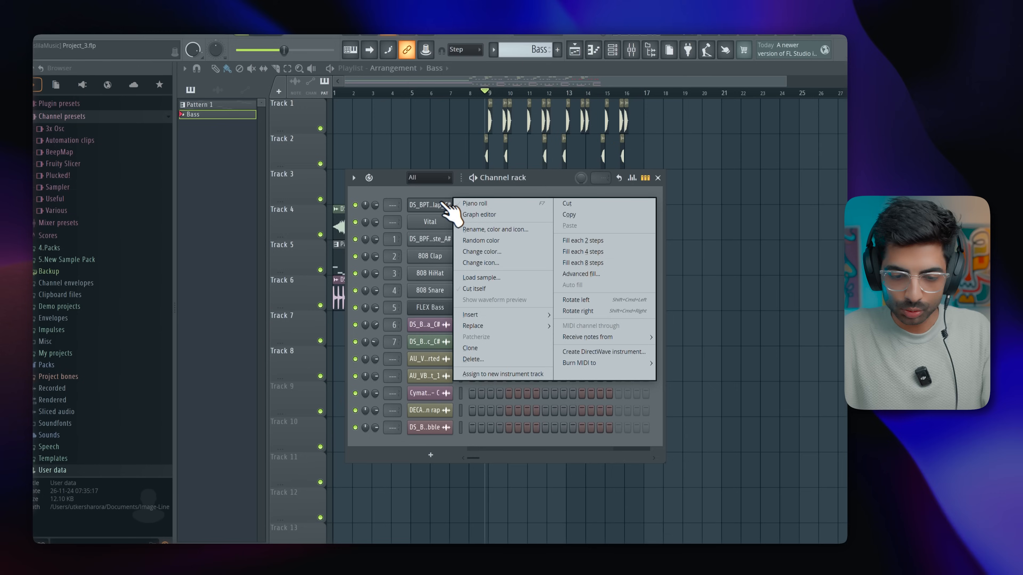
pyautogui.click(477, 204)
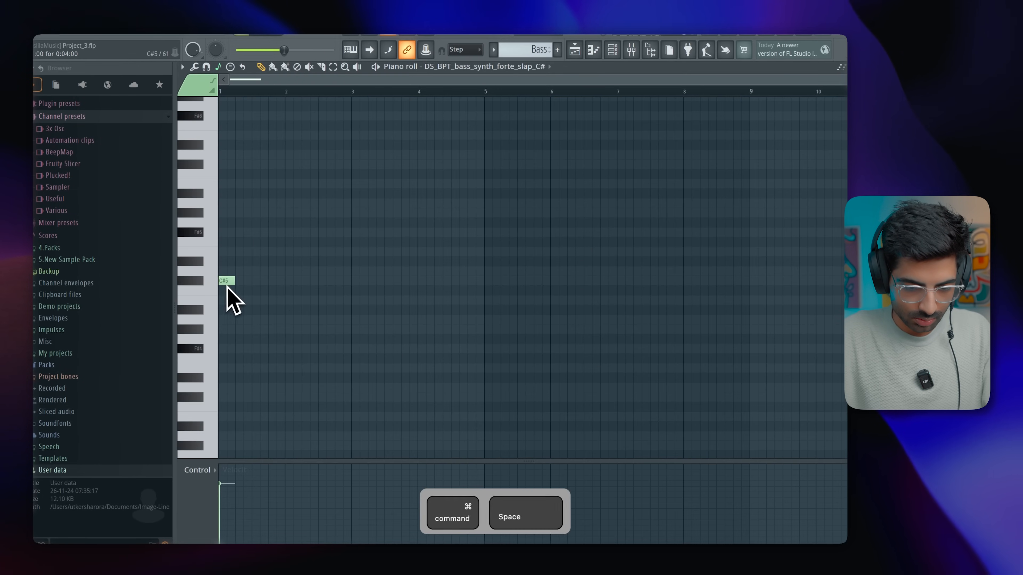
pyautogui.scroll(3, 226, 287)
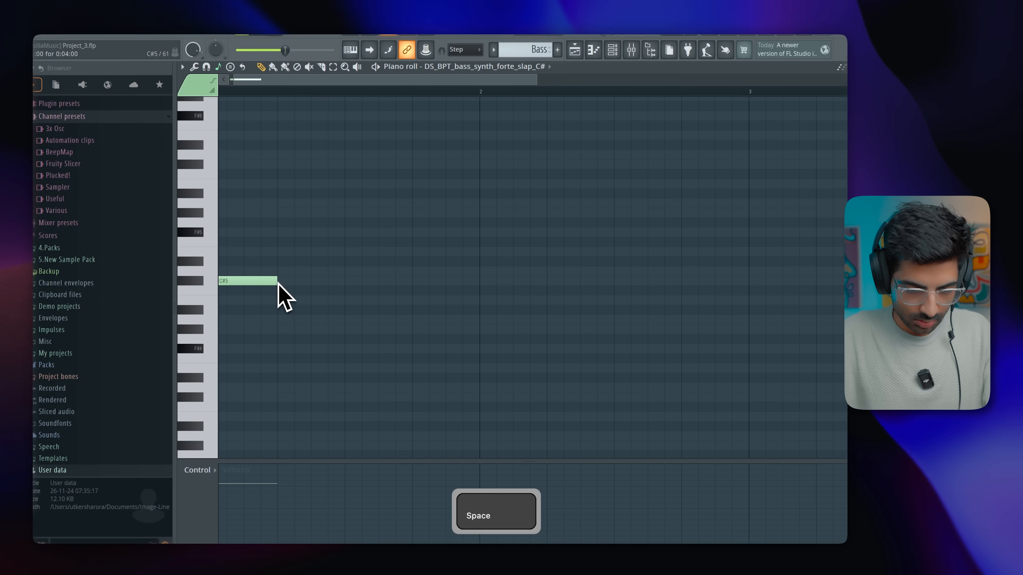
pyautogui.click(841, 89)
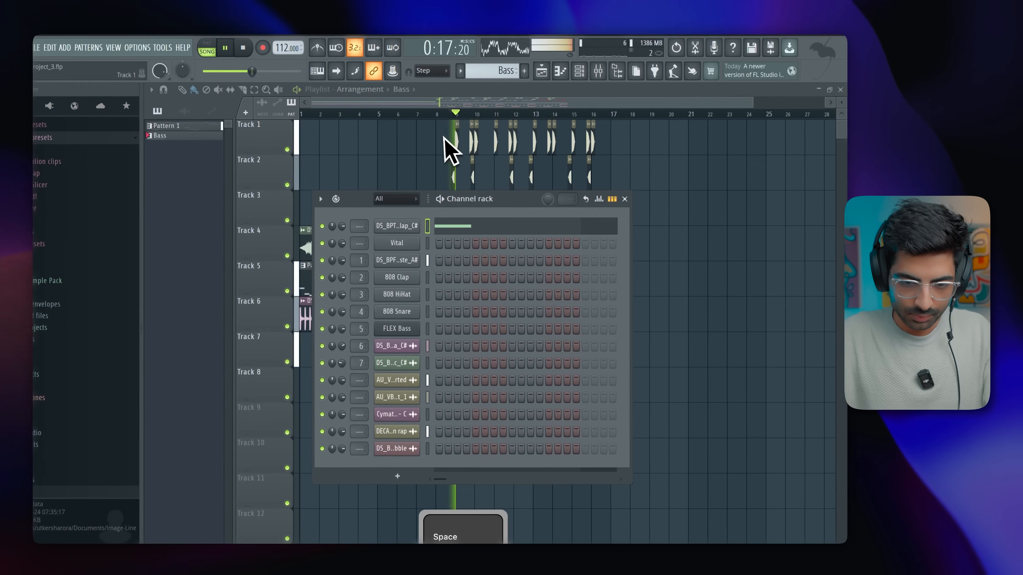
pyautogui.press('space')
# Step: Insert a new track above the atmosphere track and place the Bass pattern on it at bar 9
pyautogui.click(437, 140)
pyautogui.rightClick(275, 236)
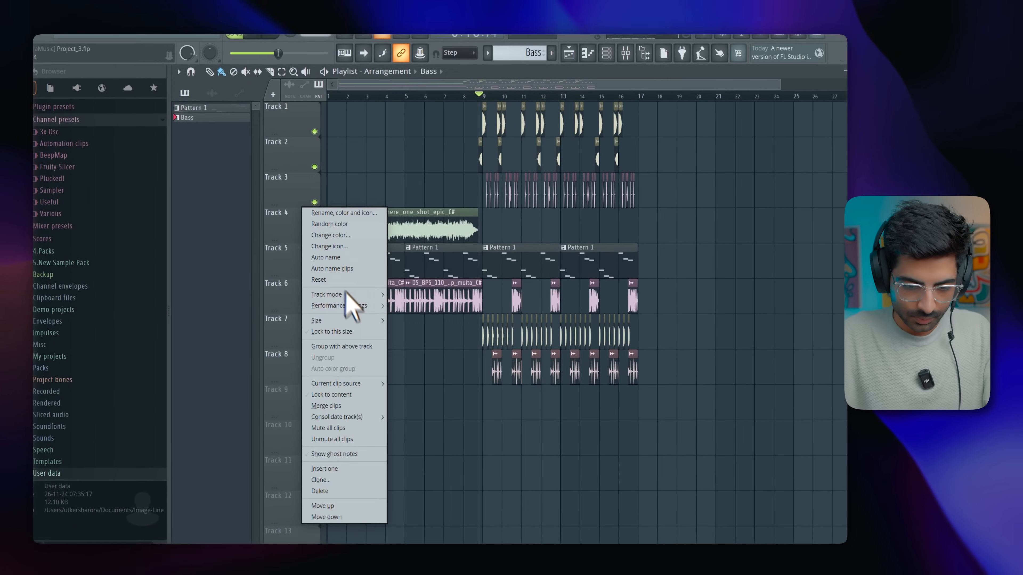
pyautogui.click(344, 471)
pyautogui.scroll(5, 491, 234)
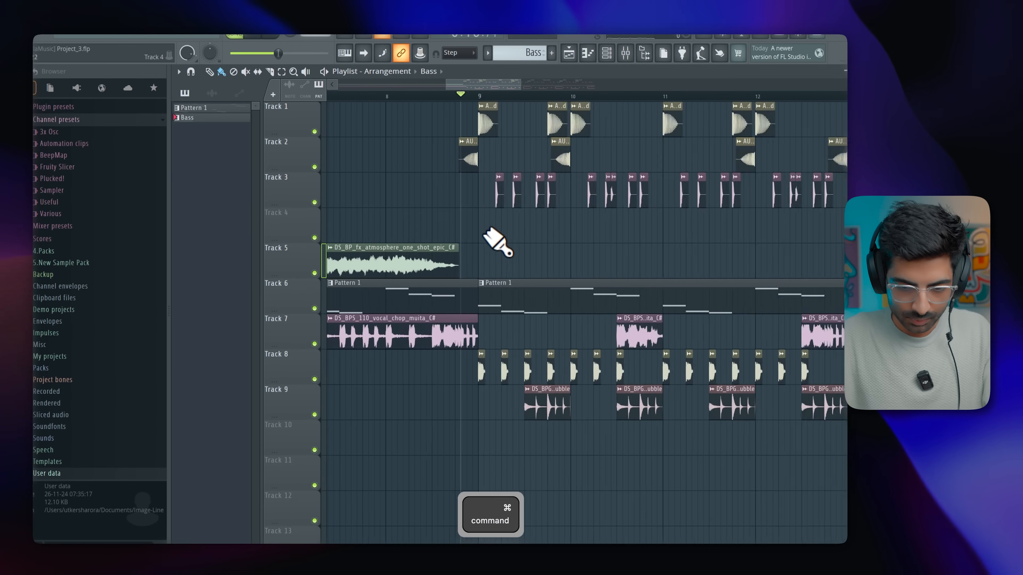
pyautogui.click(488, 229)
pyautogui.press('space')
pyautogui.scroll(-3, 517, 246)
# Step: Fill bar 1 of the Bass pattern with short C#5 notes on steps 1, 4, 7, 11 and 15
pyautogui.doubleClick(517, 237)
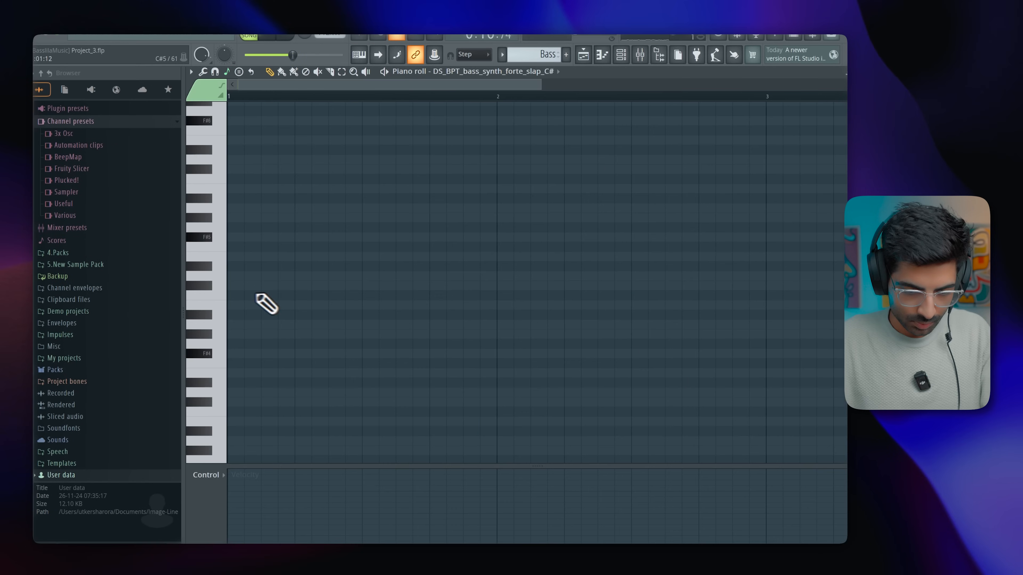
pyautogui.click(335, 287)
pyautogui.click(399, 287)
pyautogui.press('space')
pyautogui.click(469, 285)
pyautogui.scroll(-3, 459, 284)
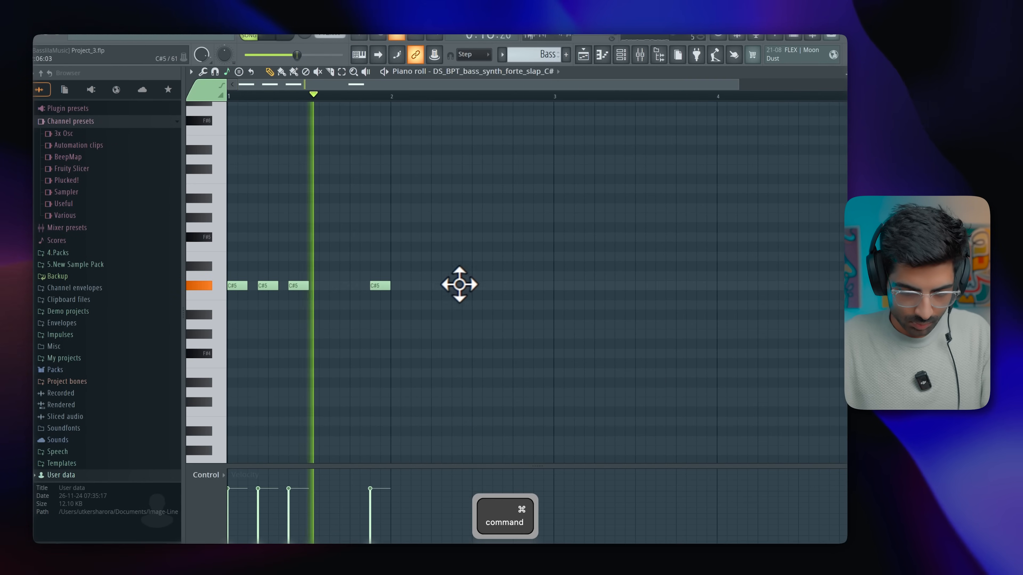
pyautogui.press('space')
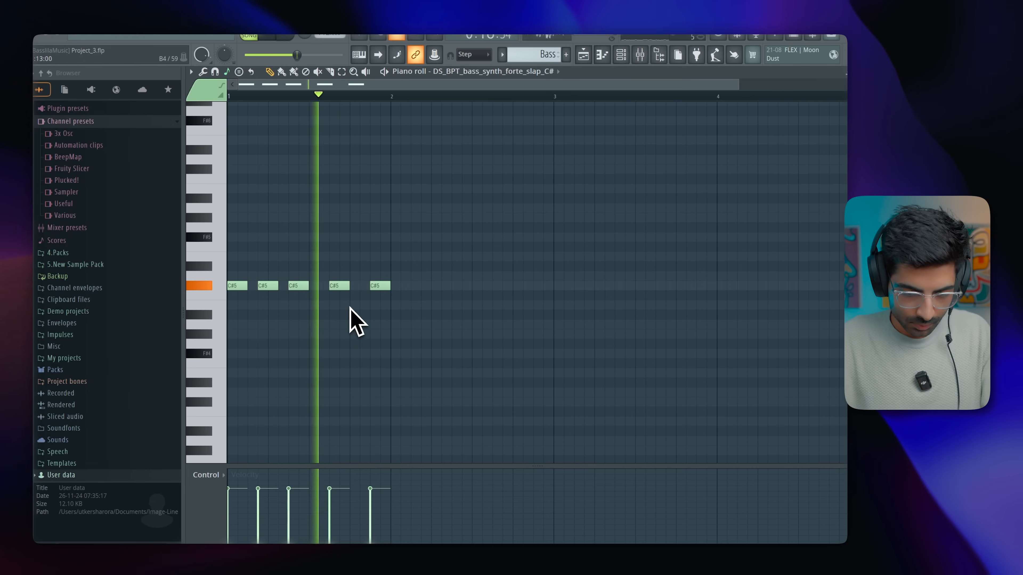
# Step: Duplicate all of bar 1's bass notes into bar 2
pyautogui.moveTo(350, 307); pyautogui.dragTo(227, 286)
pyautogui.press('space')
pyautogui.moveTo(381, 328); pyautogui.dragTo(197, 244)
pyautogui.press('space')
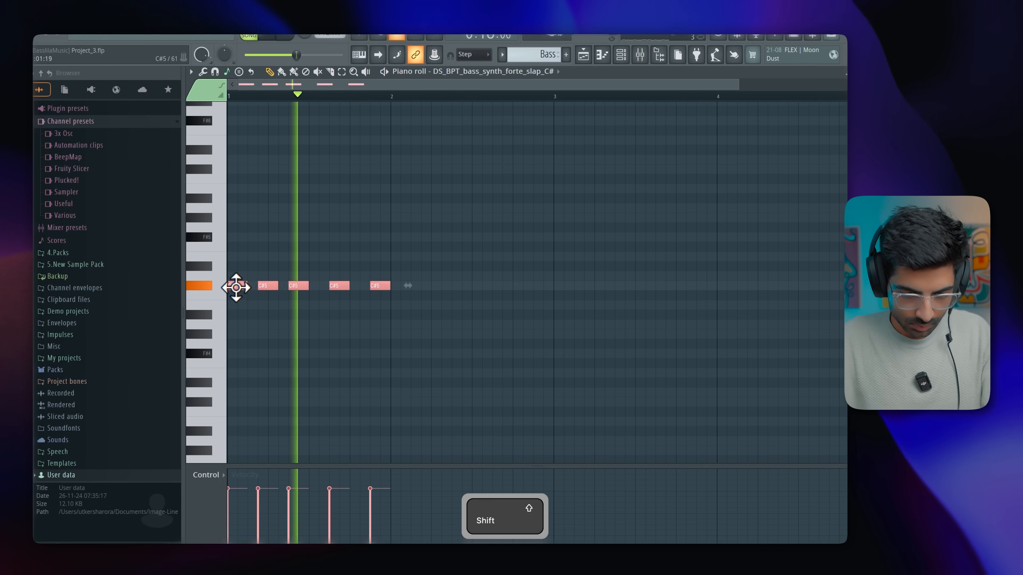
pyautogui.press('super+b')
# Step: Remove the B4 note from bar 2, raise the bar's last two notes to D5, and add short D5 notes between them
pyautogui.scroll(-3, 394, 308)
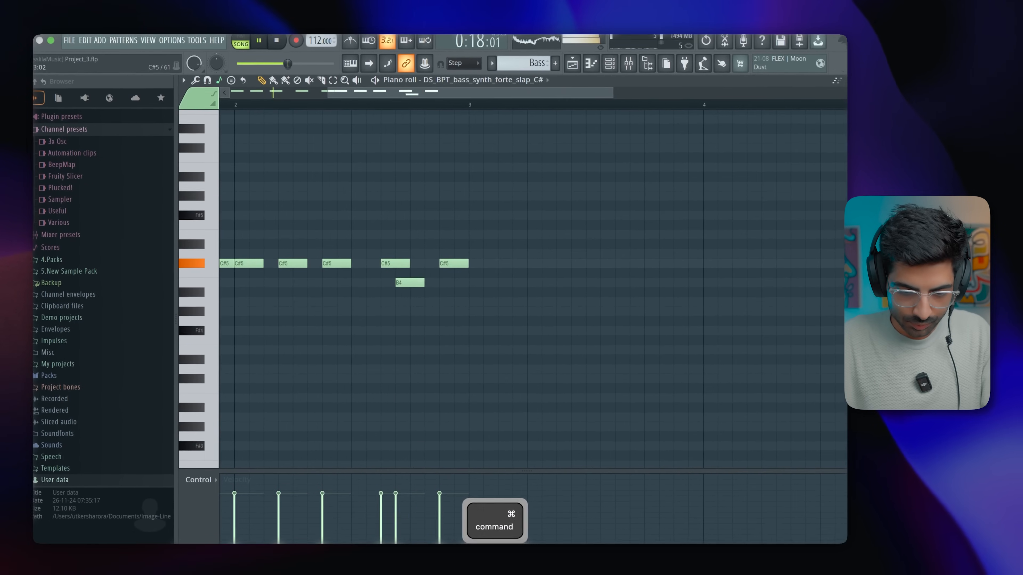
pyautogui.rightClick(410, 283)
pyautogui.moveTo(443, 269); pyautogui.dragTo(446, 269)
pyautogui.moveTo(449, 264); pyautogui.dragTo(435, 242)
pyautogui.keyDown('super'); pyautogui.click(436, 278); pyautogui.keyUp('super')
pyautogui.click(432, 255)
pyautogui.press('space')
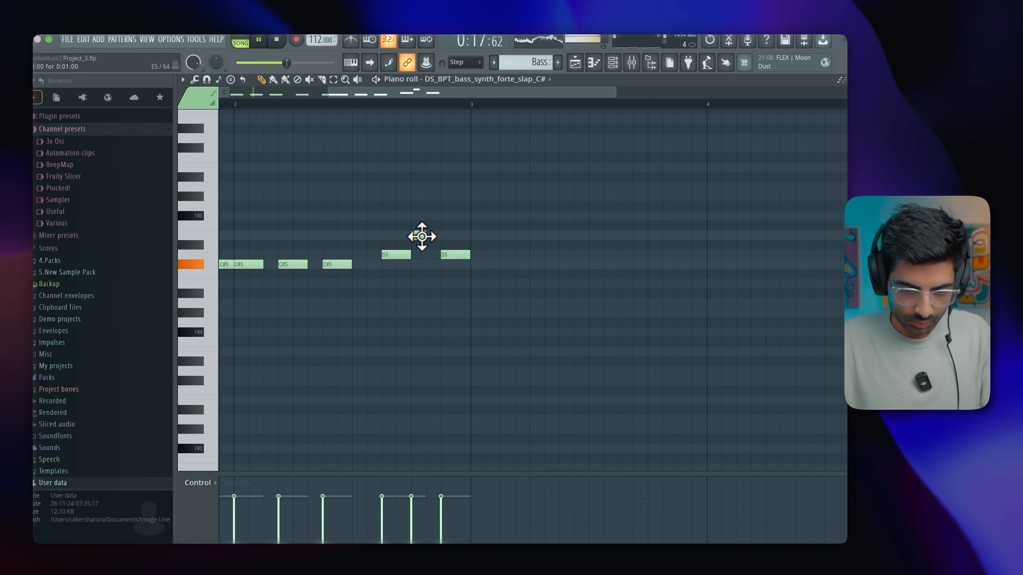
# Step: Copy the two-bar bass phrase into bars 3 and 4, play it back, and close the piano roll
pyautogui.scroll(-3, 432, 256)
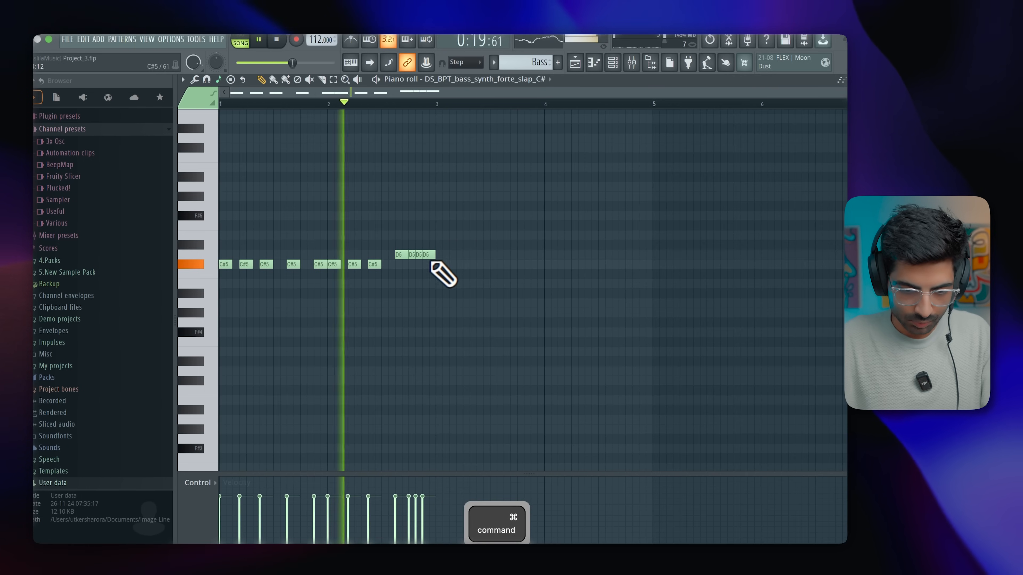
pyautogui.press('super+a')
pyautogui.moveTo(230, 264); pyautogui.dragTo(450, 258)
pyautogui.press('super+space')
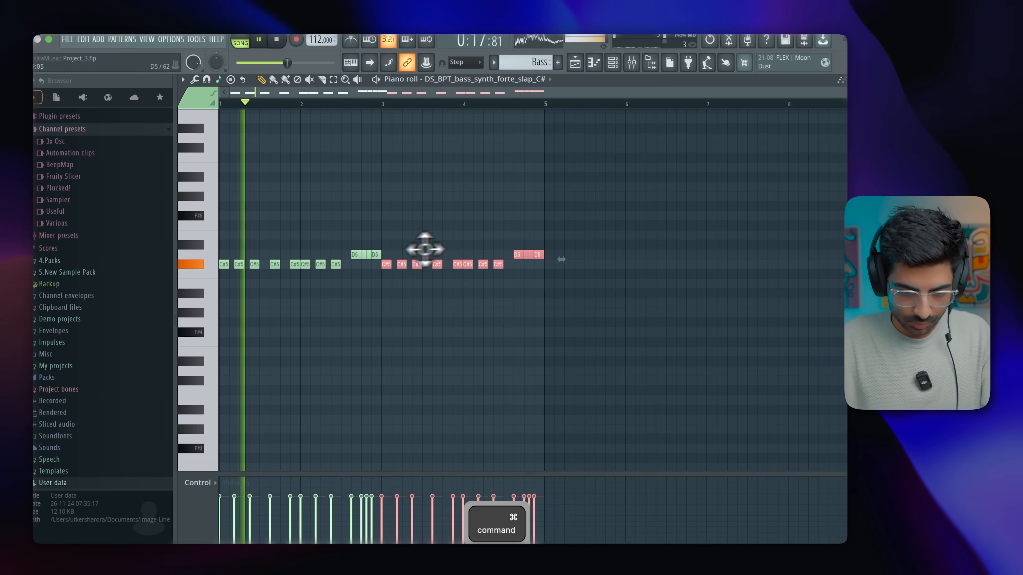
pyautogui.press('space')
pyautogui.click(841, 90)
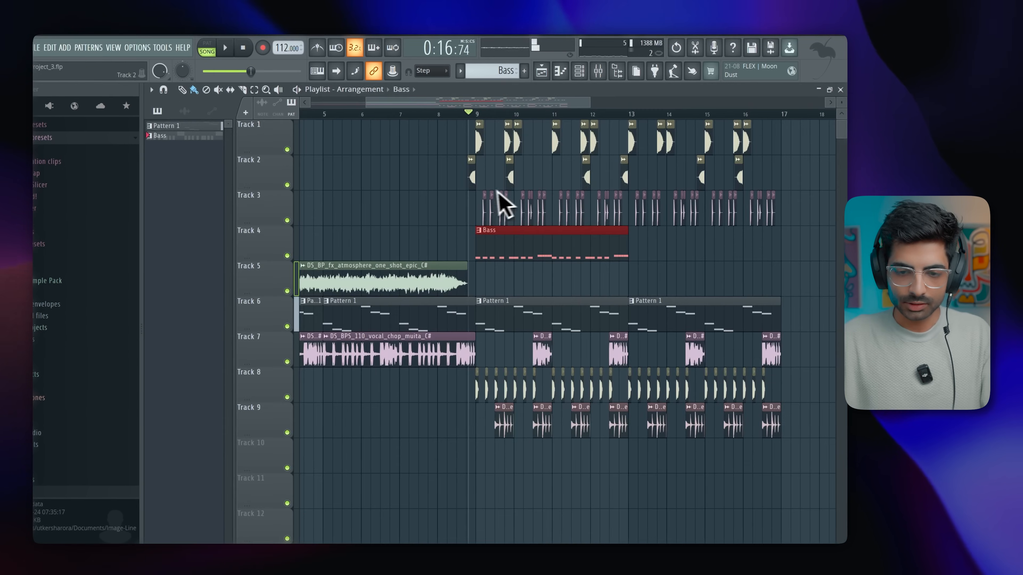
# Step: Assign the DS_BPT_bass_synth_forte_slap_C# channel to mixer track 8
pyautogui.click(579, 71)
pyautogui.click(397, 227)
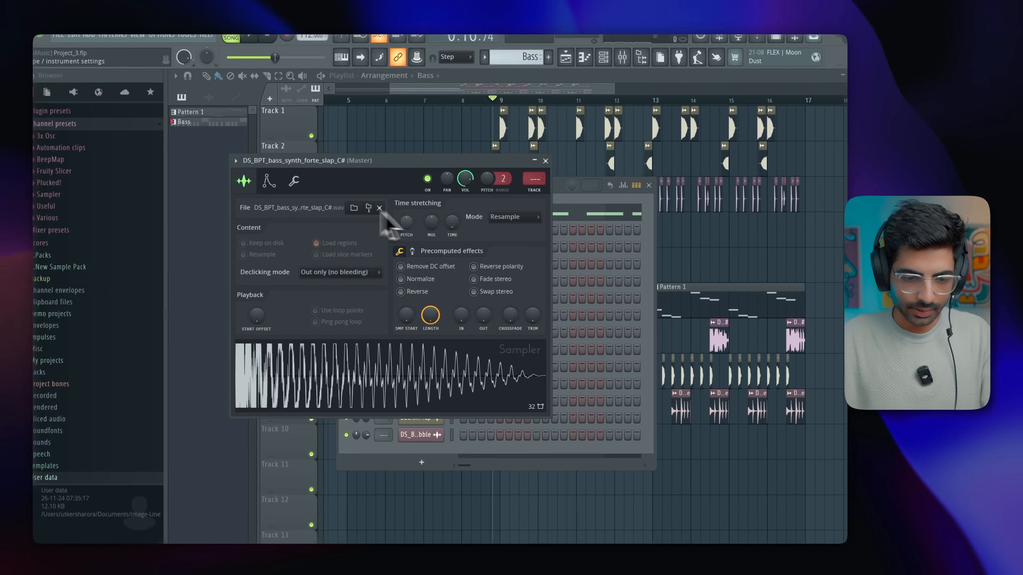
pyautogui.click(236, 160)
pyautogui.click(405, 208)
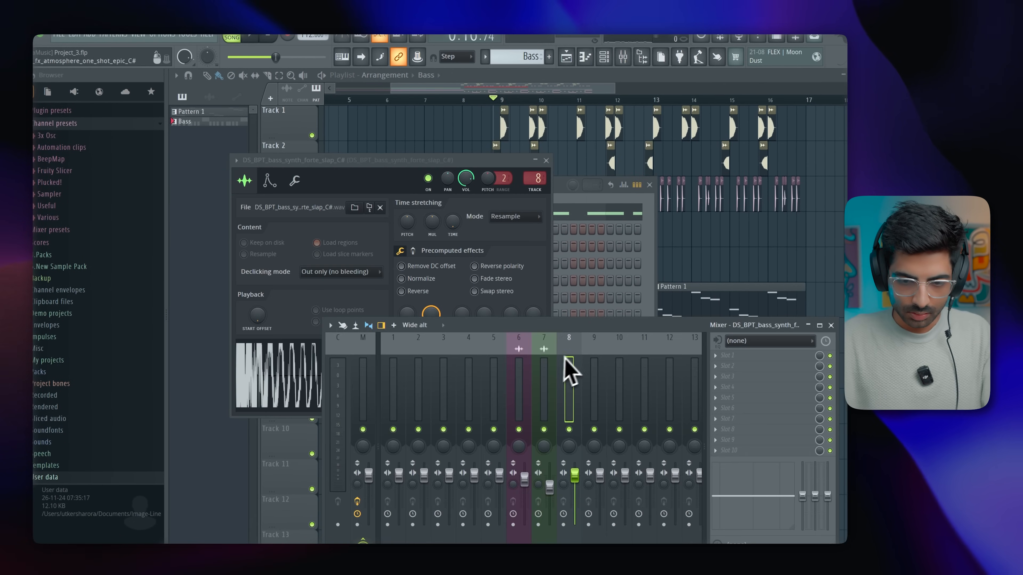
# Step: Assign the AU_VBP_kick_distorted clip on Track 1 to mixer track 9
pyautogui.click(504, 121)
pyautogui.click(501, 128)
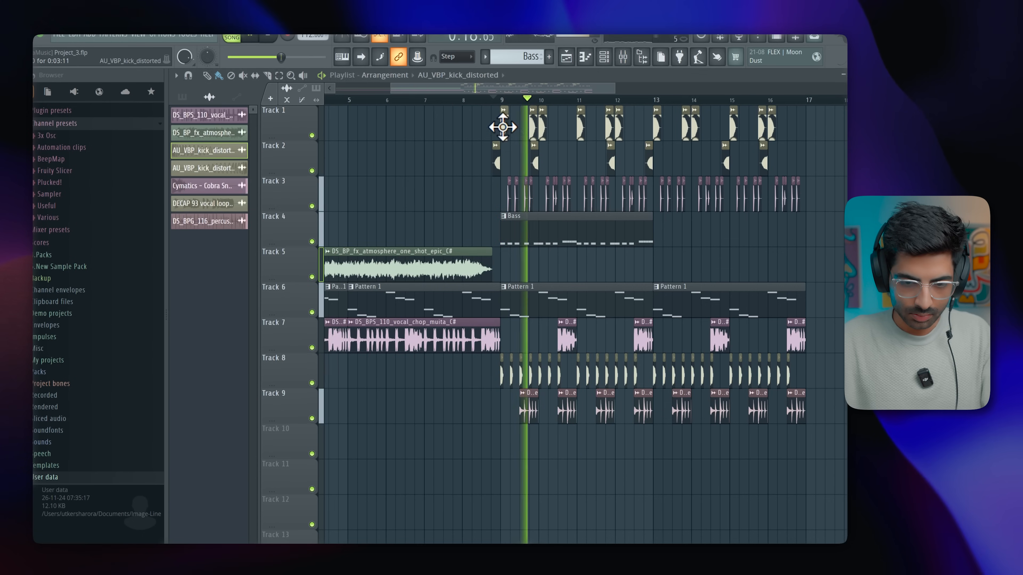
pyautogui.doubleClick(504, 124)
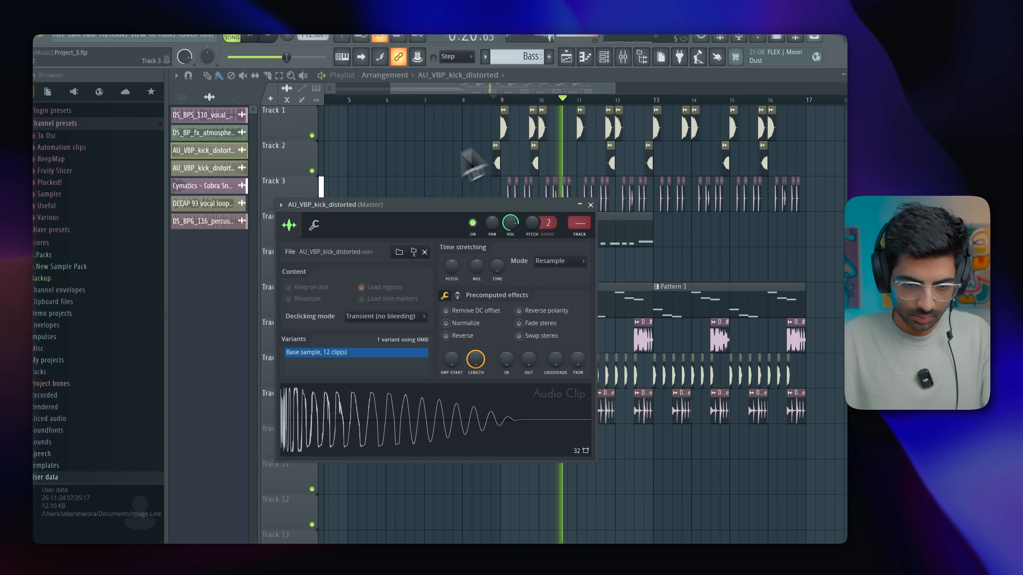
pyautogui.click(281, 204)
pyautogui.click(425, 253)
# Step: Play the drop and balance the bass fader on mixer track 8 against the kick
pyautogui.press('space')
pyautogui.press('space')
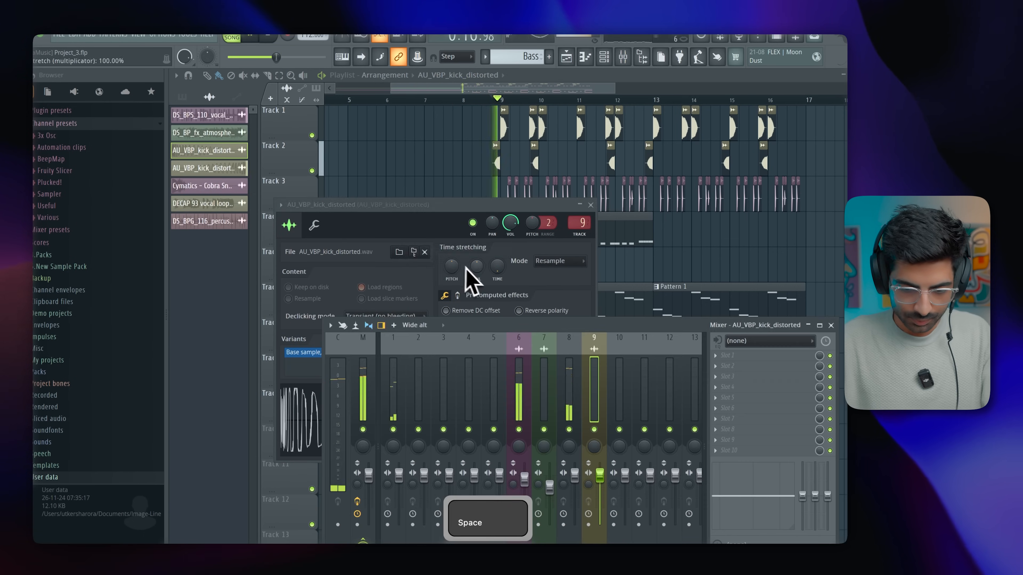
pyautogui.moveTo(548, 320); pyautogui.dragTo(524, 279)
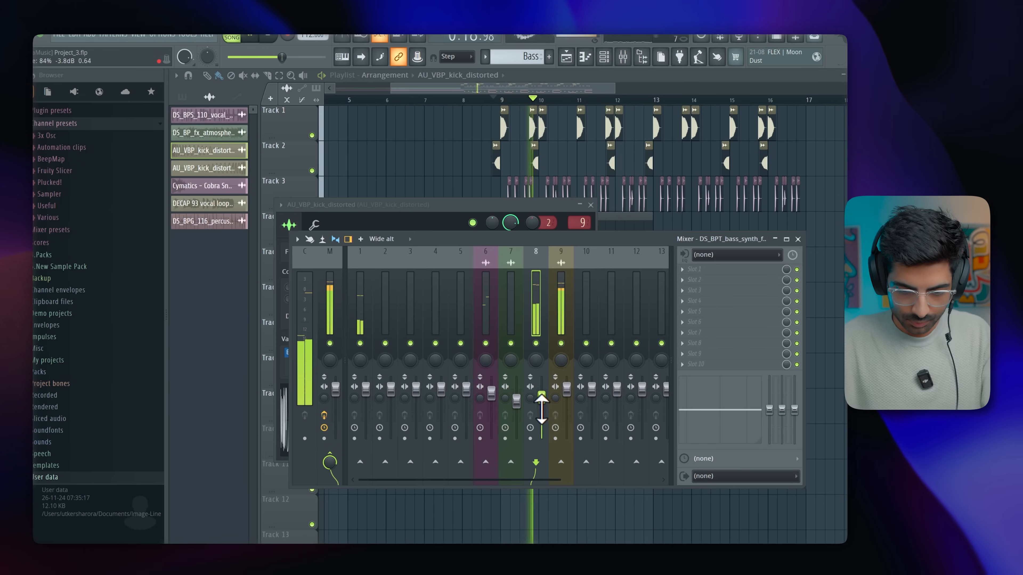
pyautogui.moveTo(540, 400); pyautogui.dragTo(540, 394)
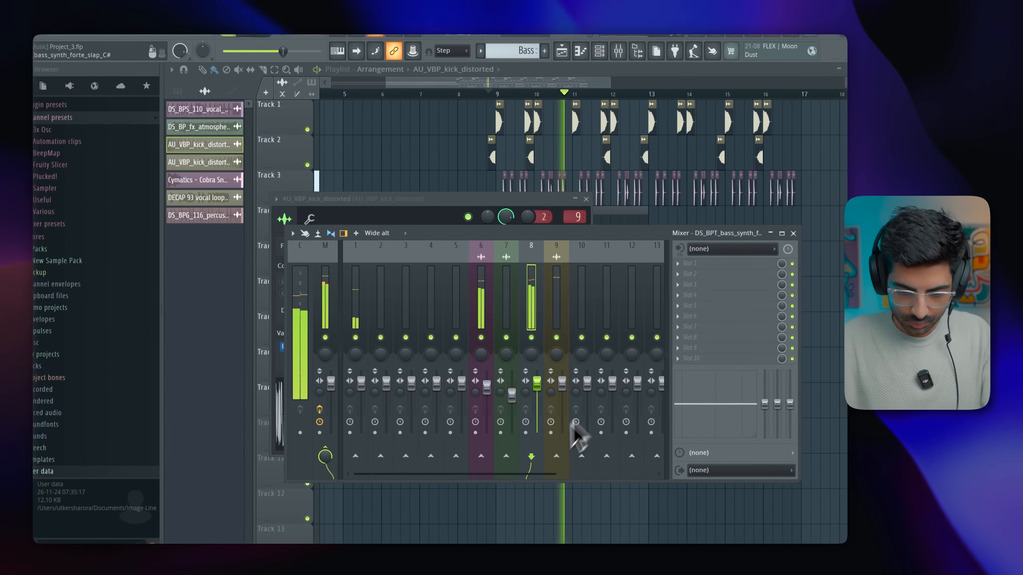
# Step: Try routing the kick's mixer track 9 only to the bass on mixer track 8
pyautogui.rightClick(533, 460)
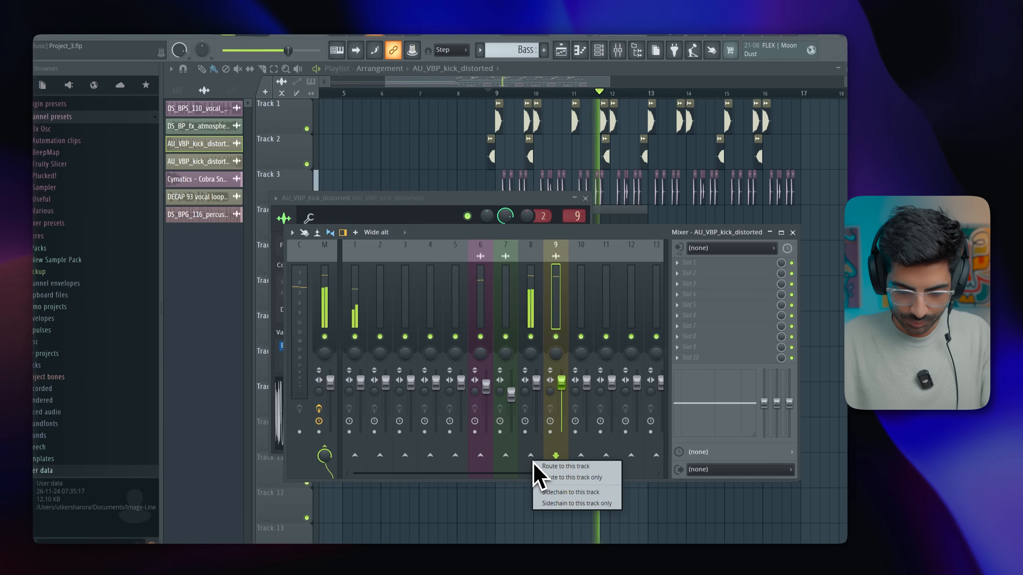
pyautogui.click(573, 478)
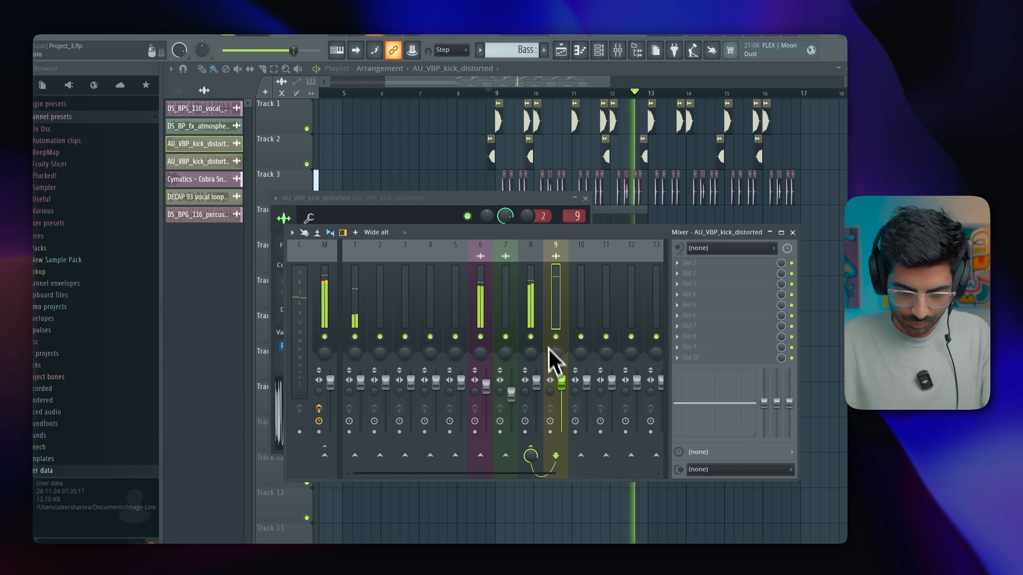
pyautogui.press('space')
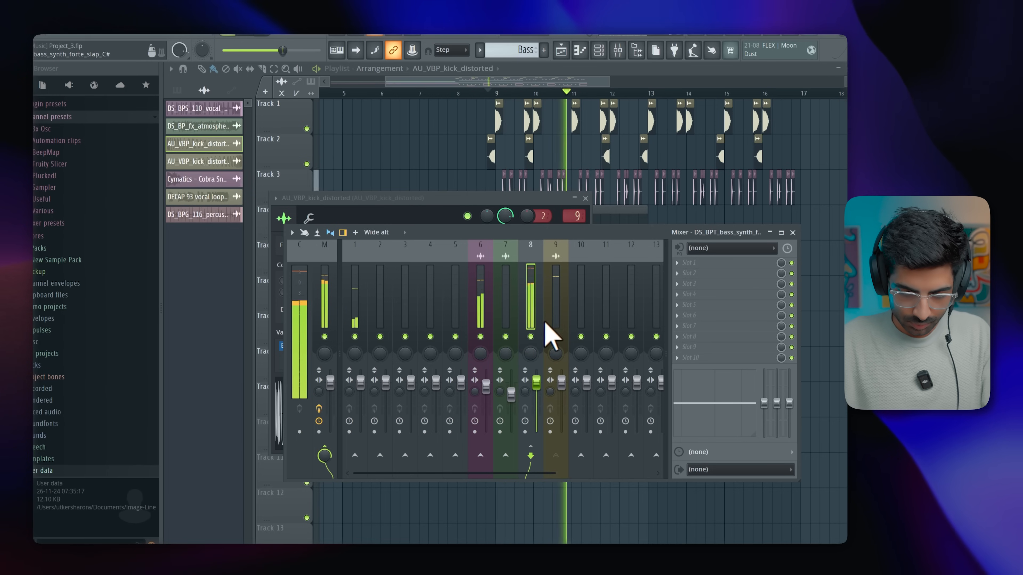
# Step: Sidechain the kick on mixer track 9 to the bass on mixer track 8
pyautogui.press('space')
pyautogui.rightClick(531, 454)
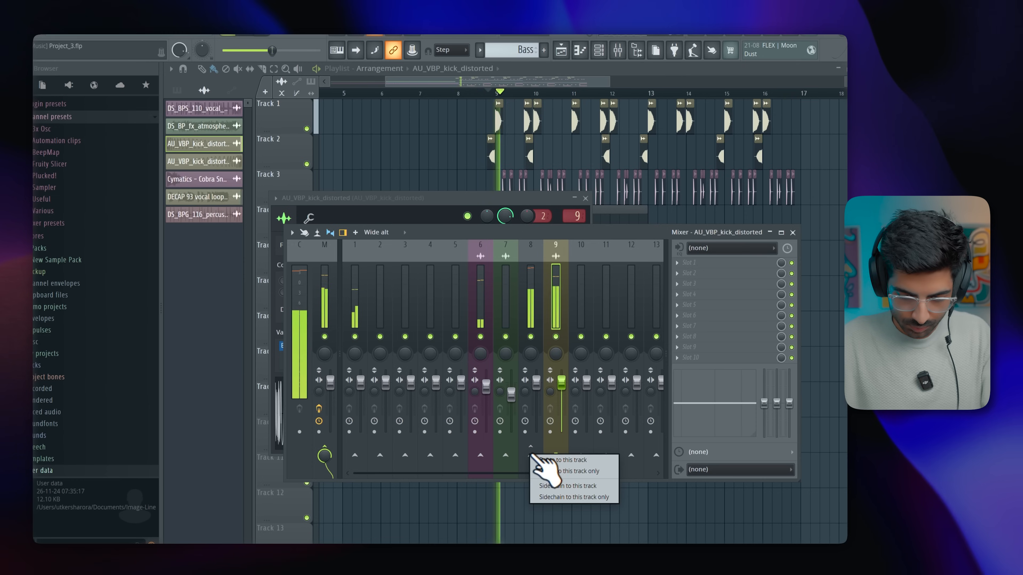
pyautogui.click(577, 488)
# Step: Load Kickstart 2 into the first effect slot of the bass's mixer track 8 and play the drop
pyautogui.click(535, 296)
pyautogui.press('space')
pyautogui.click(677, 264)
pyautogui.press('k')
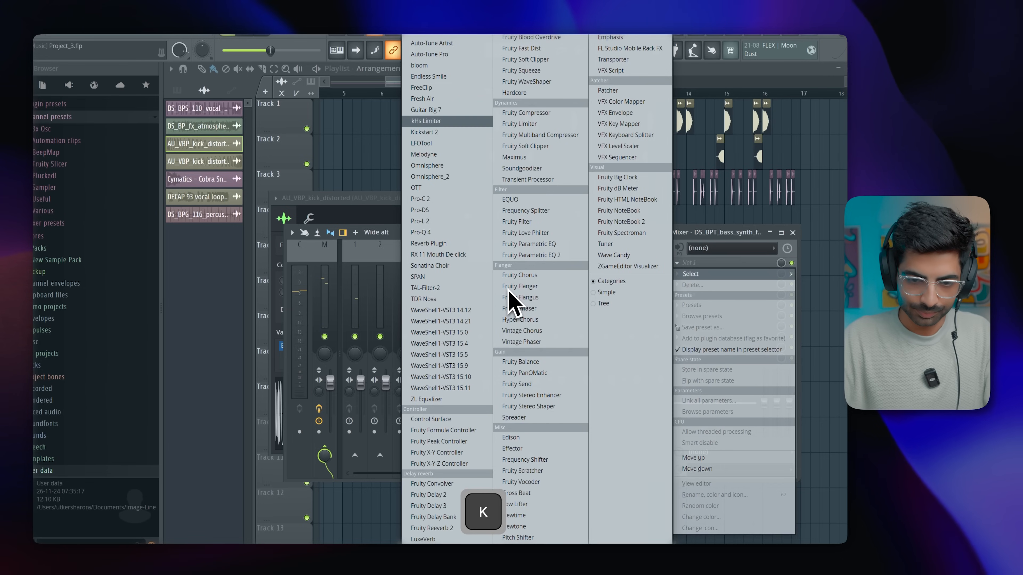
pyautogui.press('Return')
pyautogui.press('space')
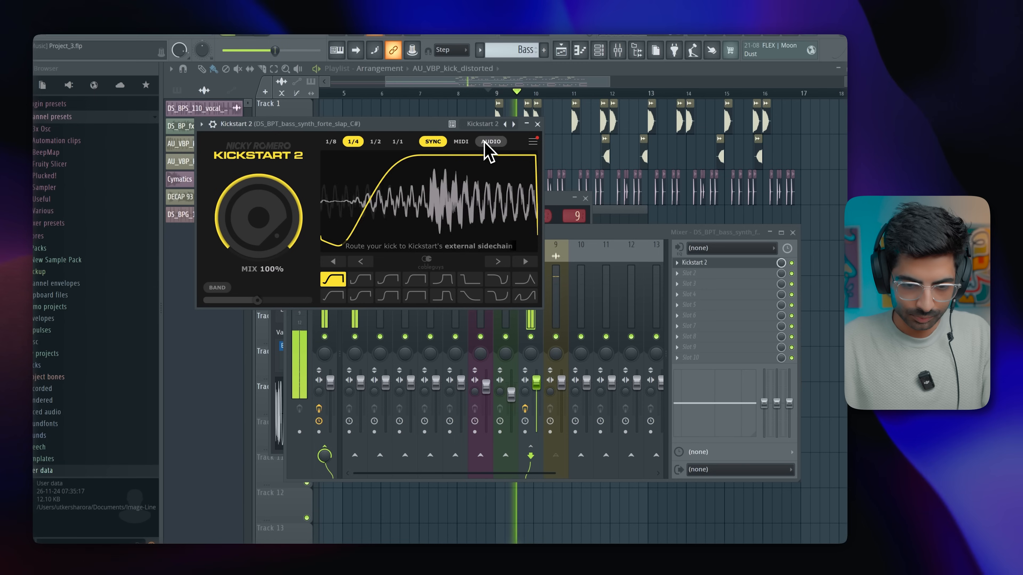
# Step: Set Kickstart 2 to audio triggering and assign AU_VBP_kick_distorted as its sidechain input, index 1
pyautogui.click(485, 142)
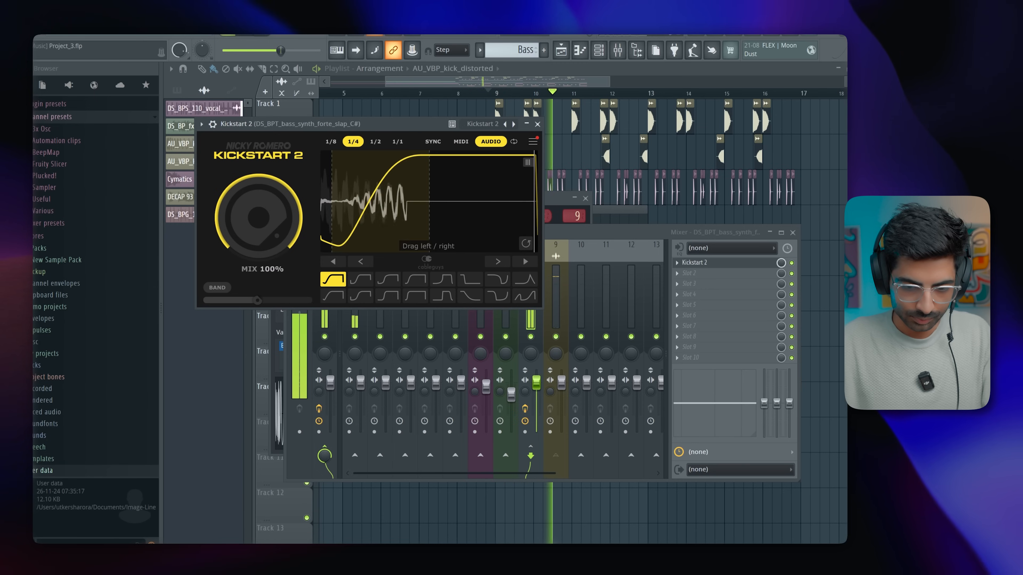
pyautogui.press('space')
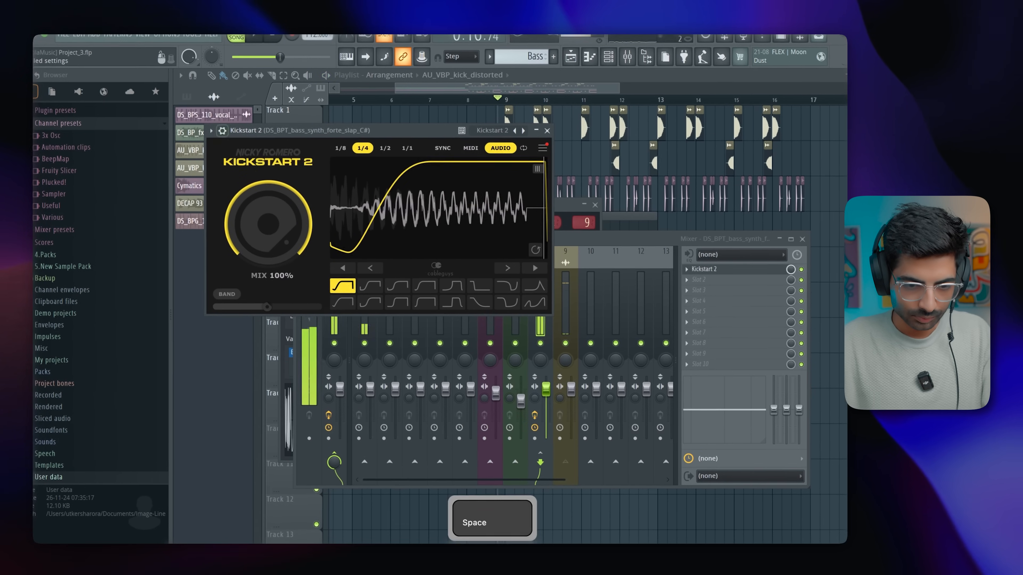
pyautogui.click(213, 124)
pyautogui.click(241, 148)
pyautogui.click(261, 176)
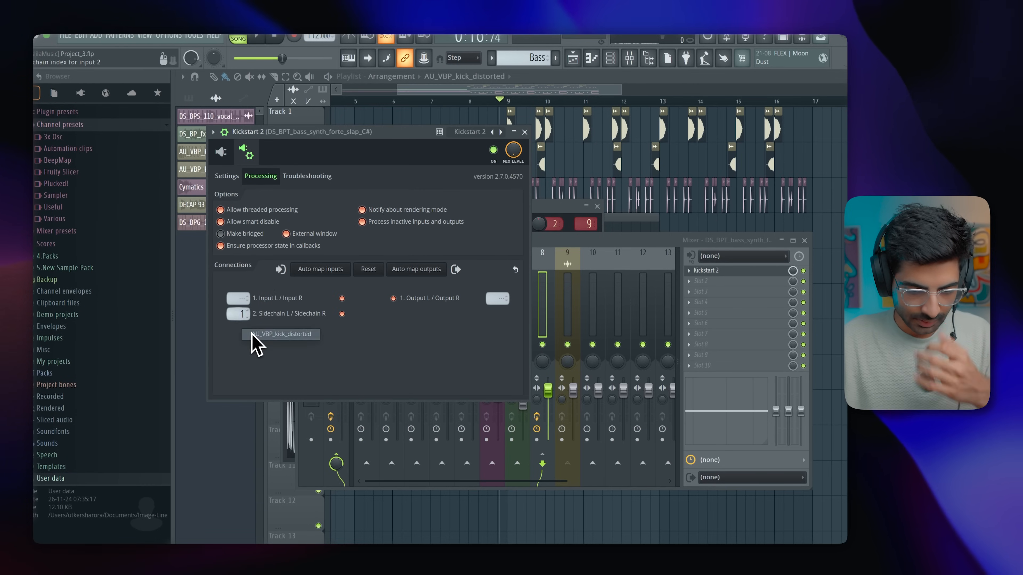
pyautogui.click(221, 152)
# Step: Play the drop, choose the second ducking curve in Kickstart 2, and close the plugin
pyautogui.press('space')
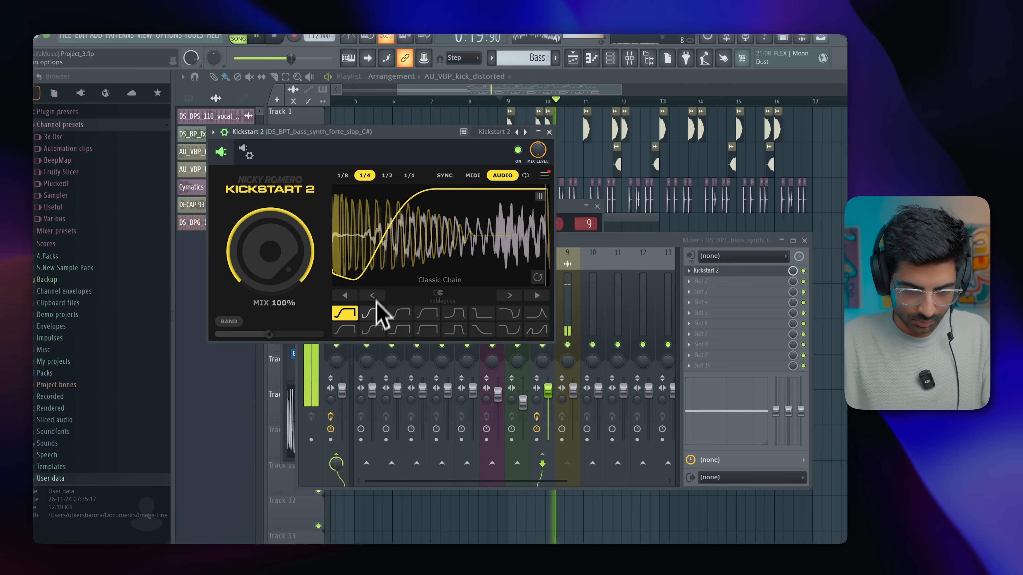
pyautogui.click(372, 313)
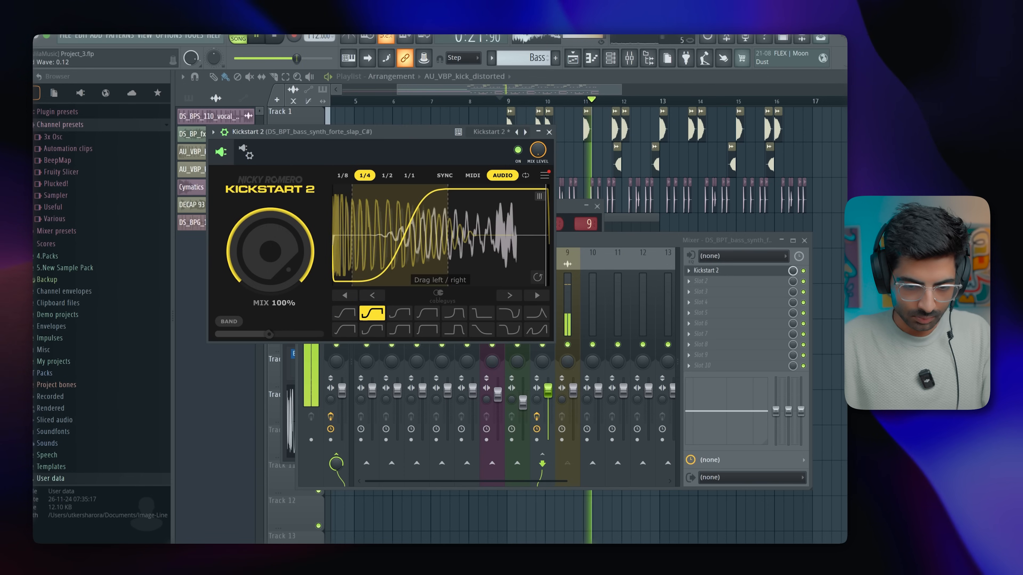
pyautogui.click(549, 132)
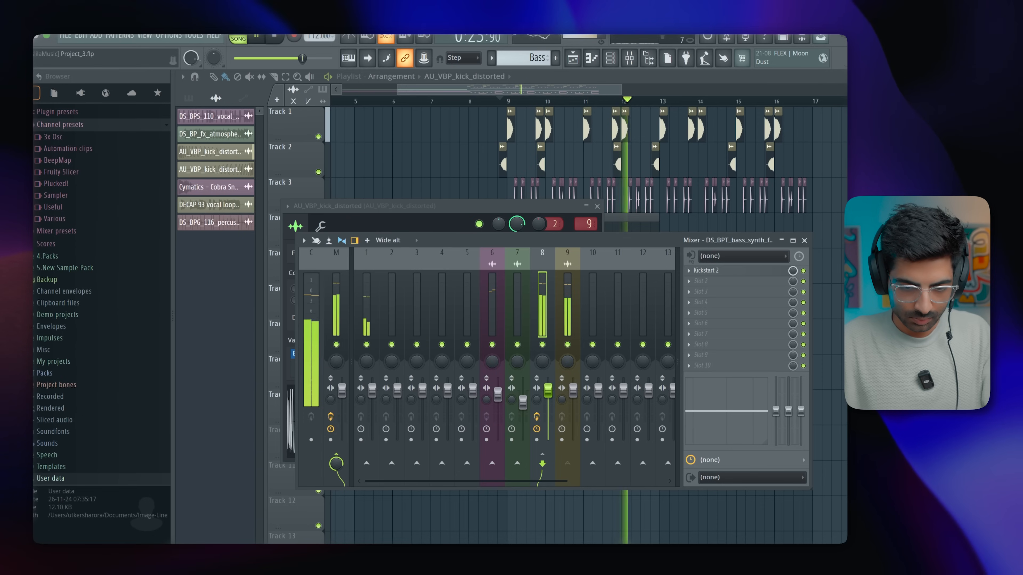
pyautogui.doubleClick(549, 132)
# Step: Replay the drop while checking the kick channel's miscellaneous settings, and close its window
pyautogui.press('space')
pyautogui.click(337, 188)
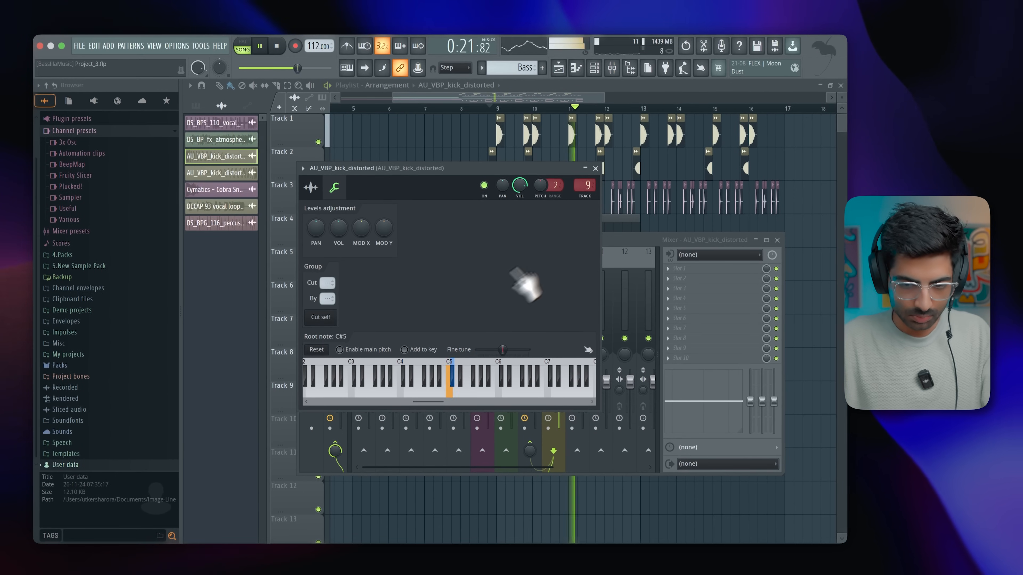
pyautogui.click(595, 169)
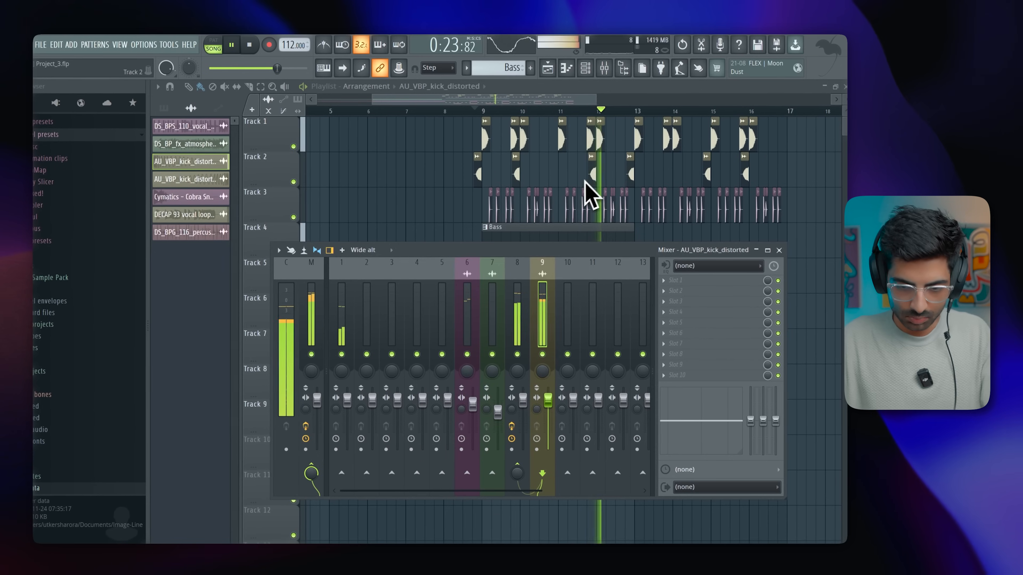
# Step: Play the soloed Bass pattern and examine the bass synth's notes in the piano roll
pyautogui.press('space')
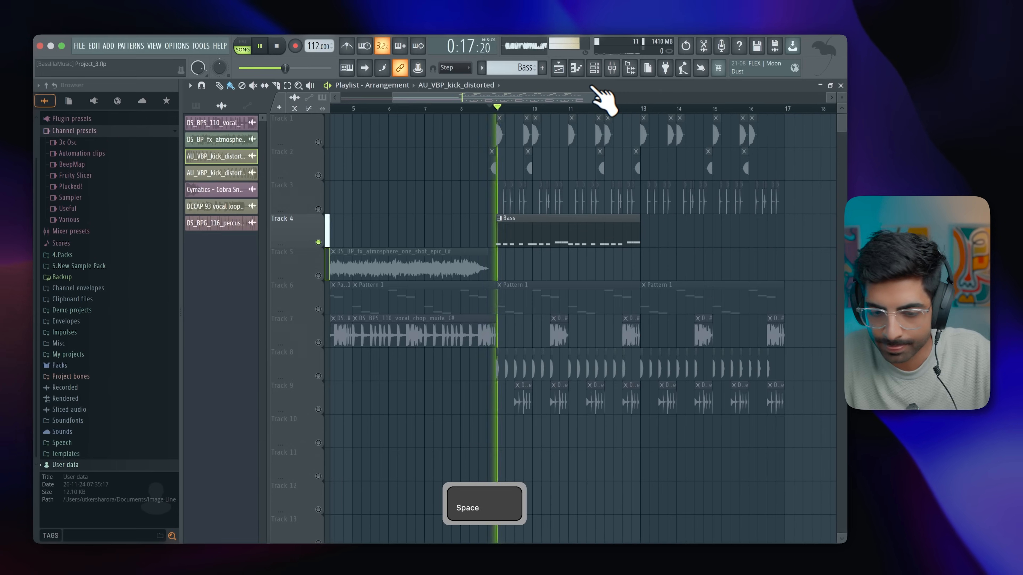
pyautogui.click(594, 68)
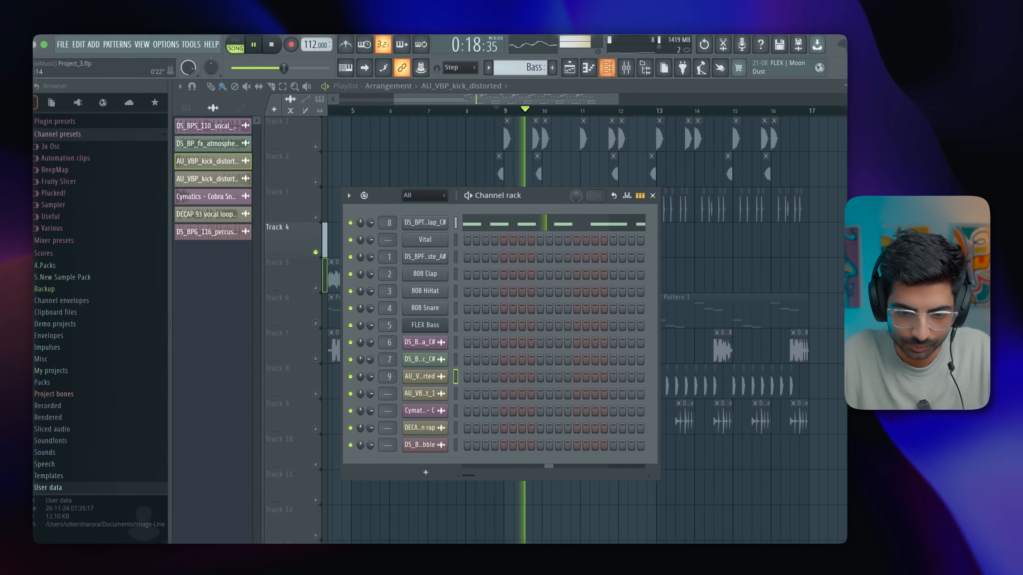
pyautogui.press('space')
pyautogui.click(488, 213)
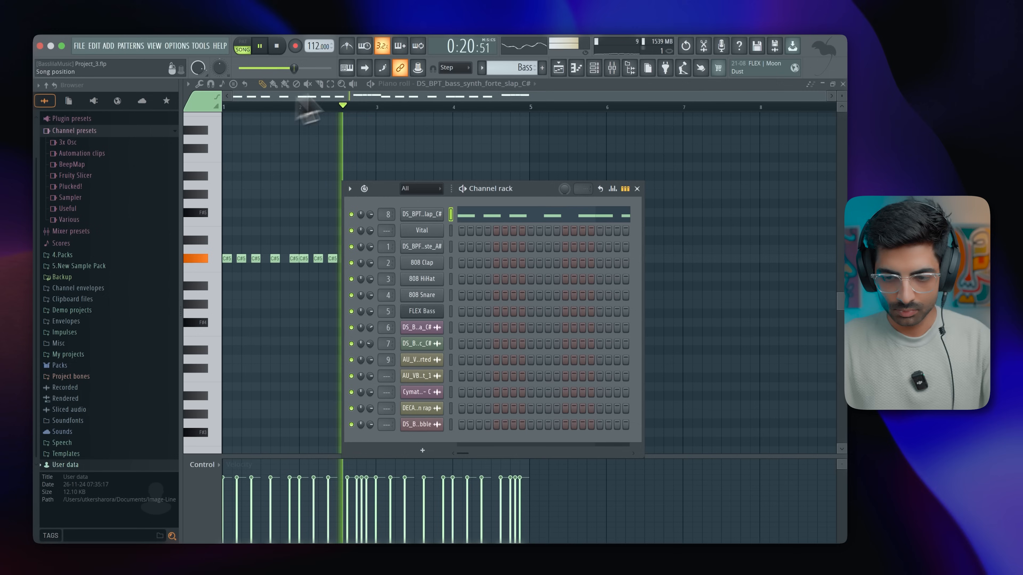
pyautogui.click(842, 85)
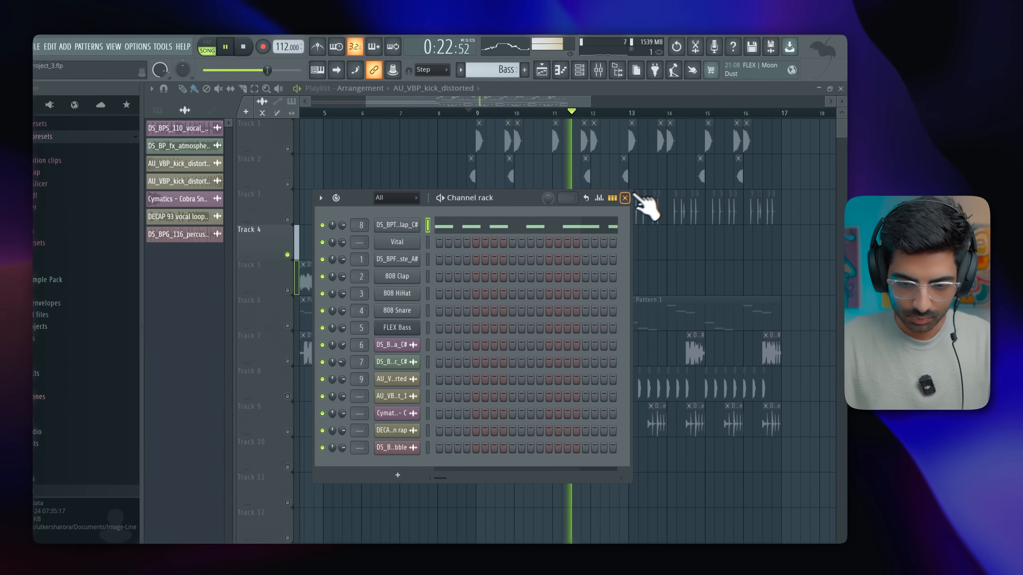
pyautogui.click(631, 193)
# Step: Replay the drop and unmute Track 3 to hear it together with the bass on Track 4
pyautogui.press('space')
pyautogui.press('space')
pyautogui.click(316, 212)
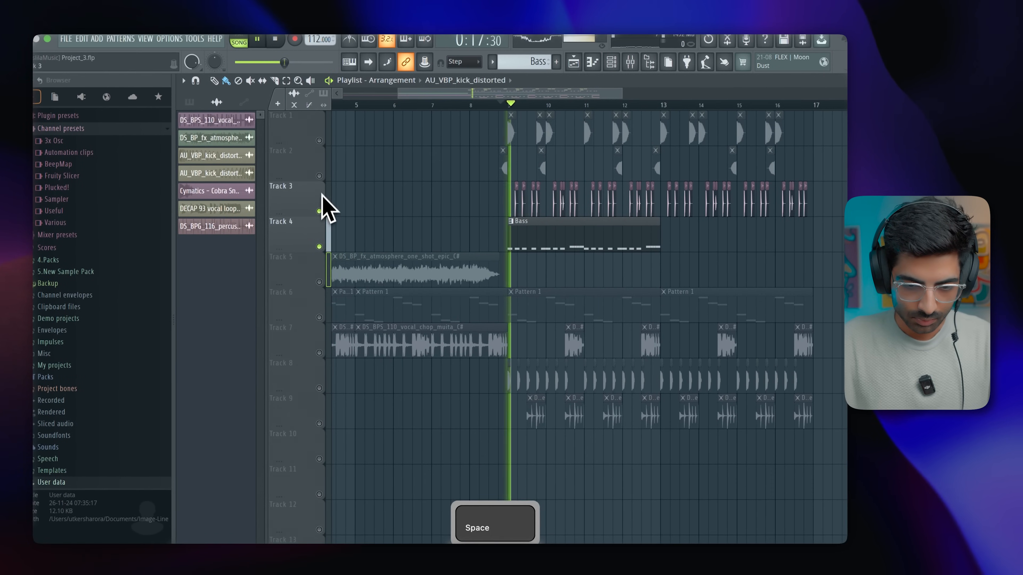
# Step: Unmute Track 1, Track 2 and Track 6 in the playlist alongside the active Tracks 3 and 4
pyautogui.click(316, 176)
pyautogui.click(319, 141)
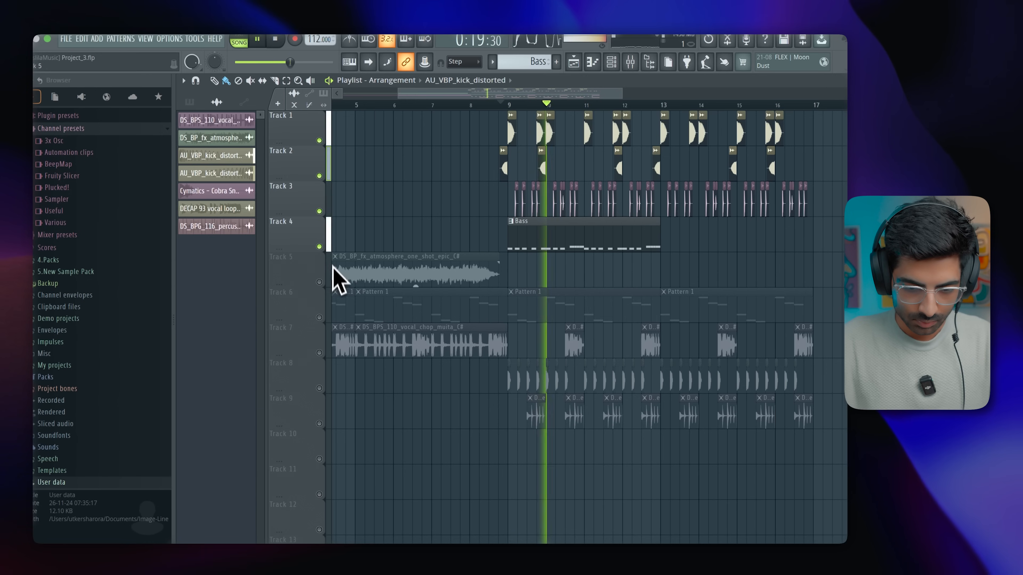
pyautogui.click(319, 317)
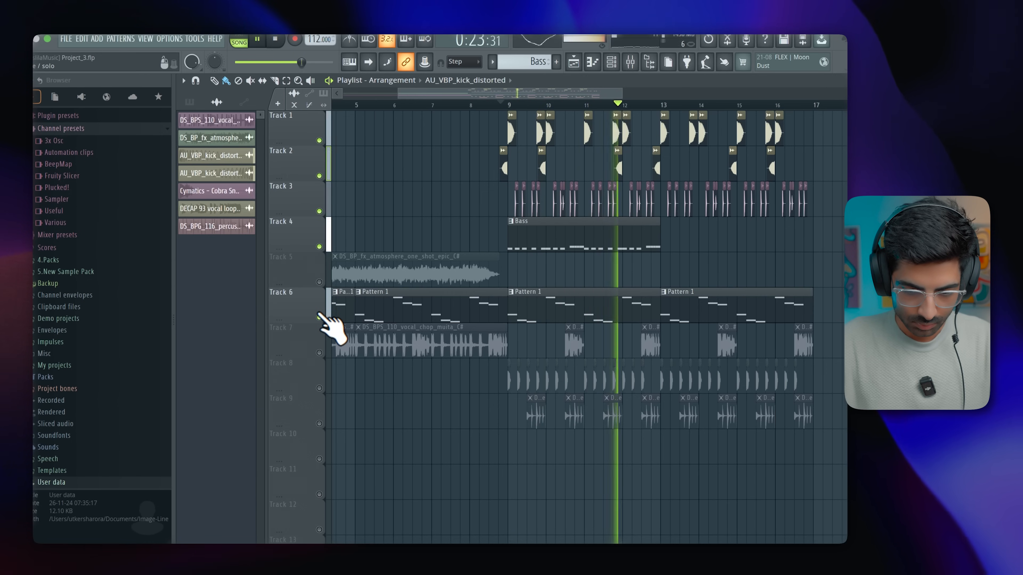
# Step: Open the Bass pattern in the piano roll, select all its notes and review them during song playback
pyautogui.doubleClick(521, 294)
pyautogui.press('super+a')
pyautogui.press('super+space')
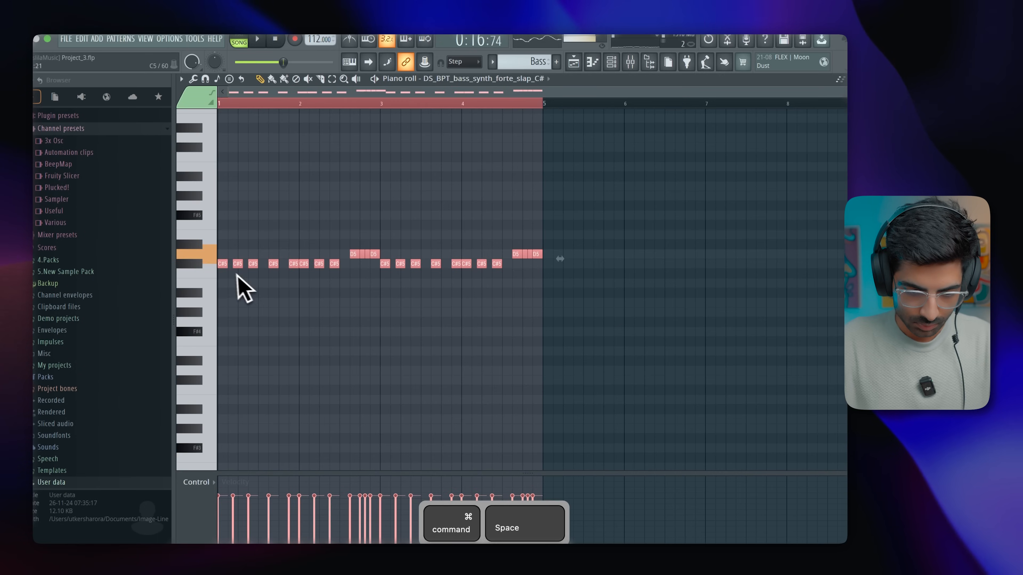
pyautogui.press('space')
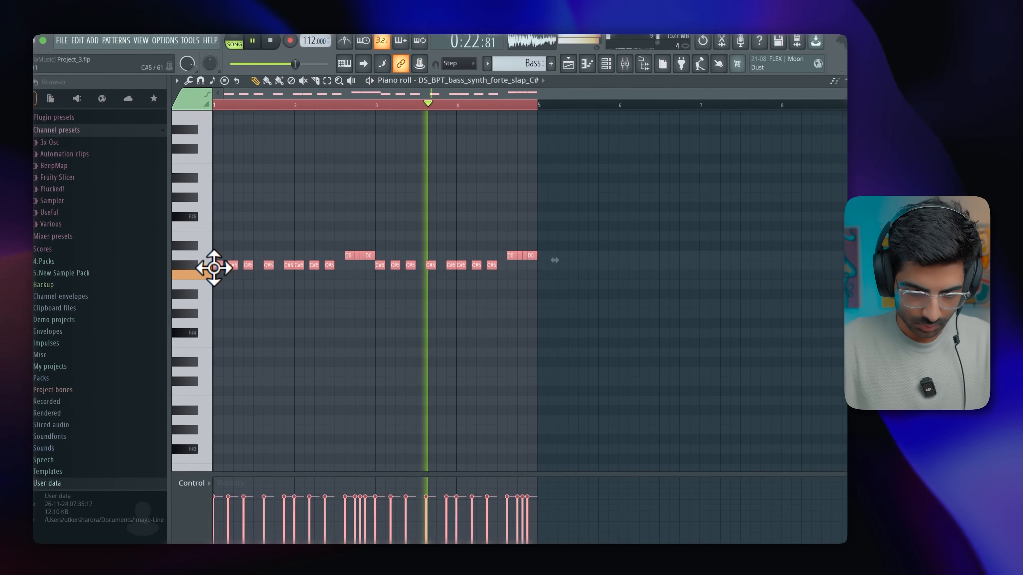
pyautogui.press('Escape')
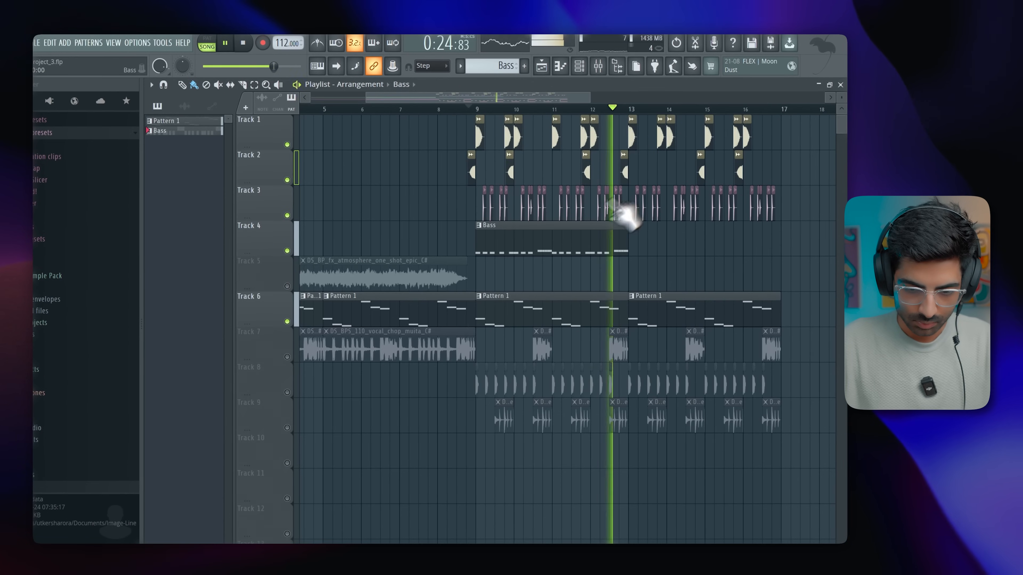
pyautogui.press('space')
pyautogui.press('space')
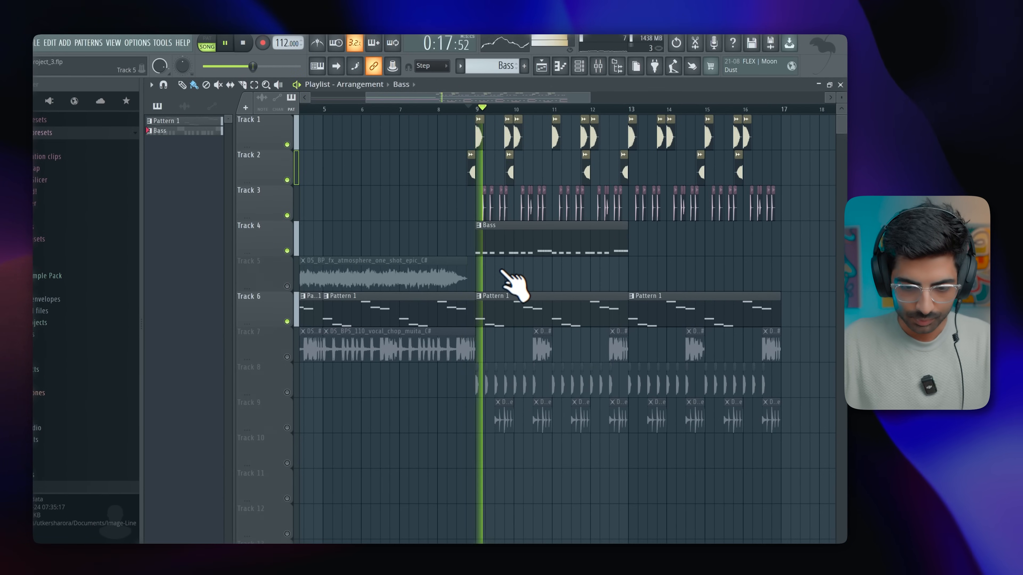
# Step: Review Pattern 1's synth pluck notes in the piano roll while the song plays
pyautogui.doubleClick(502, 304)
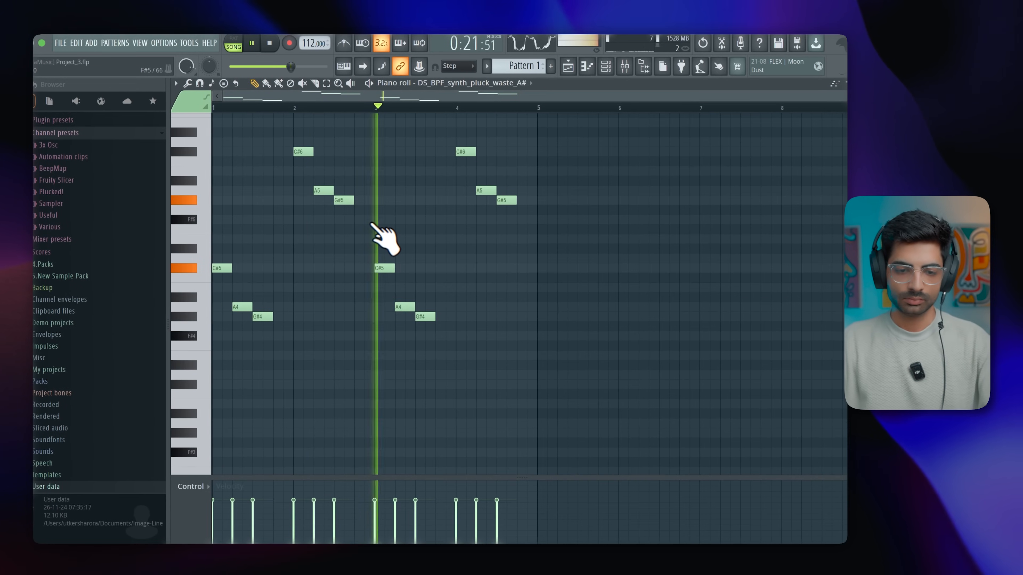
pyautogui.press('space')
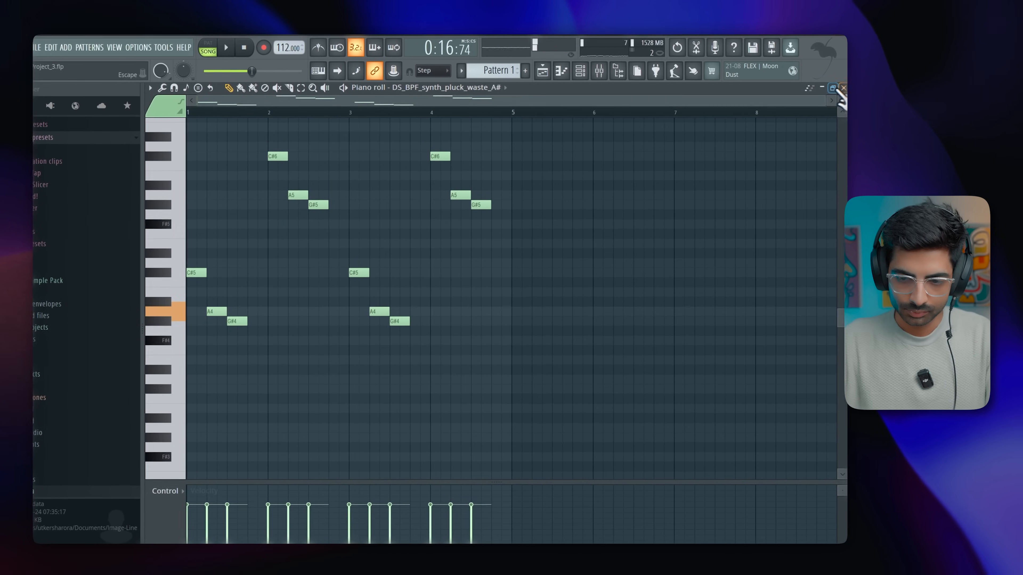
pyautogui.click(841, 88)
# Step: Examine the bass synth channel's miscellaneous settings and the synth pluck channel's notes, using the Channel rack
pyautogui.click(580, 72)
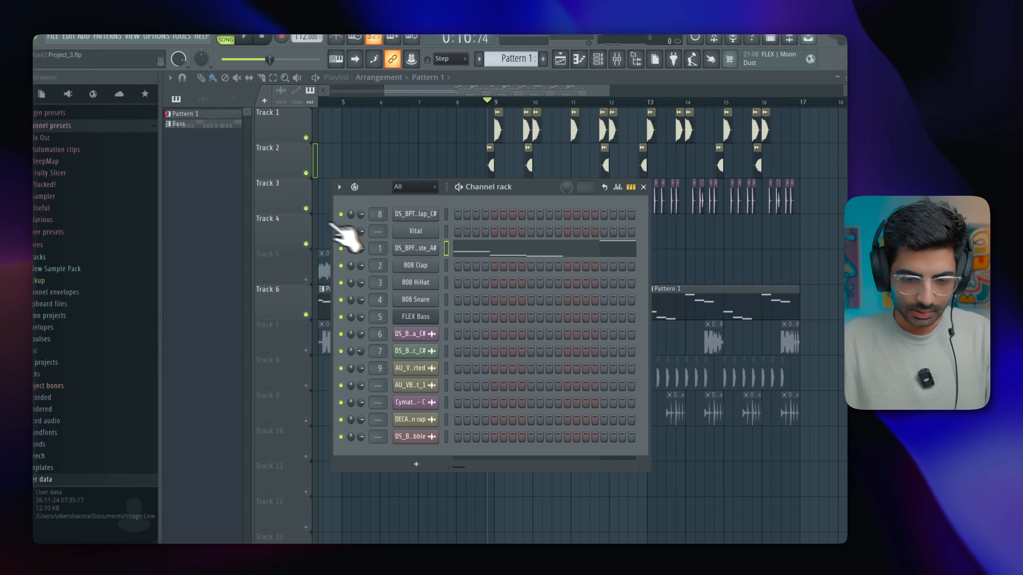
pyautogui.click(396, 261)
pyautogui.click(293, 180)
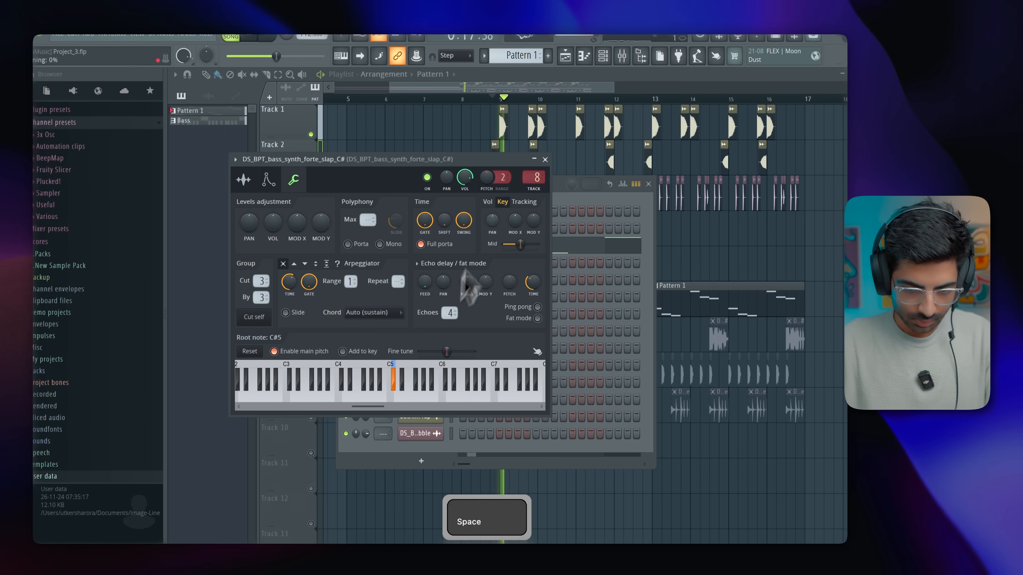
pyautogui.click(534, 159)
pyautogui.click(539, 239)
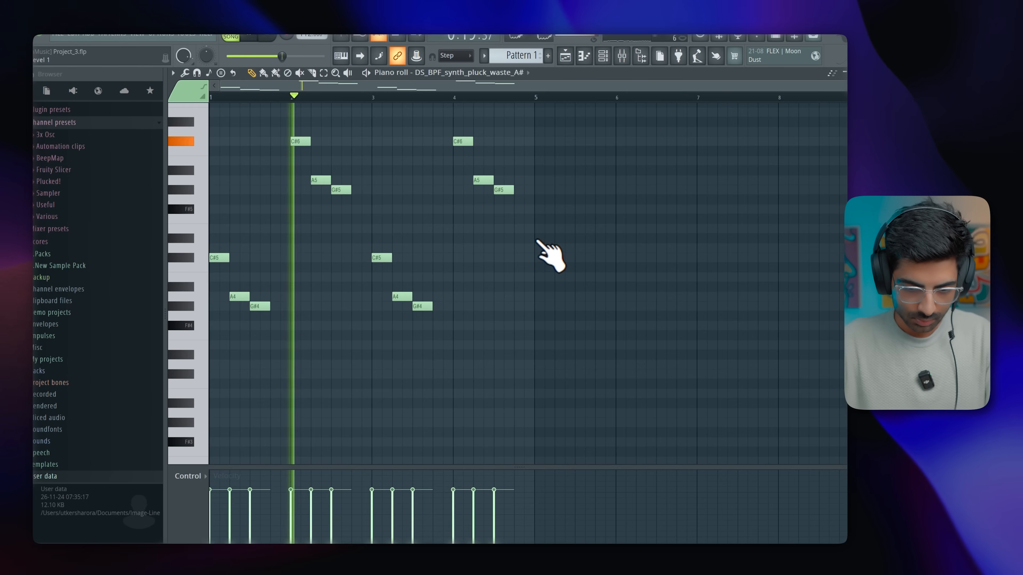
pyautogui.click(840, 88)
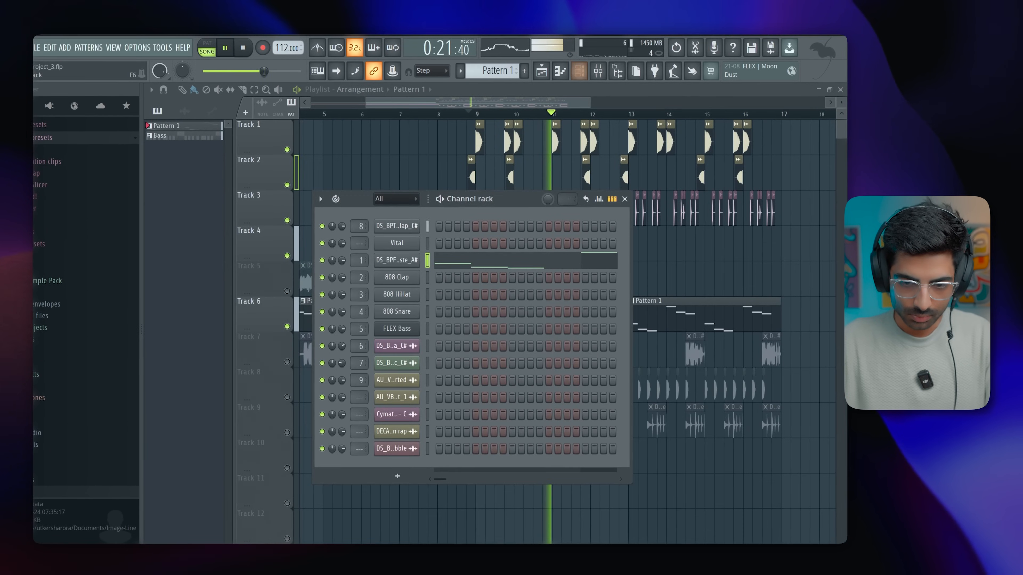
pyautogui.click(580, 71)
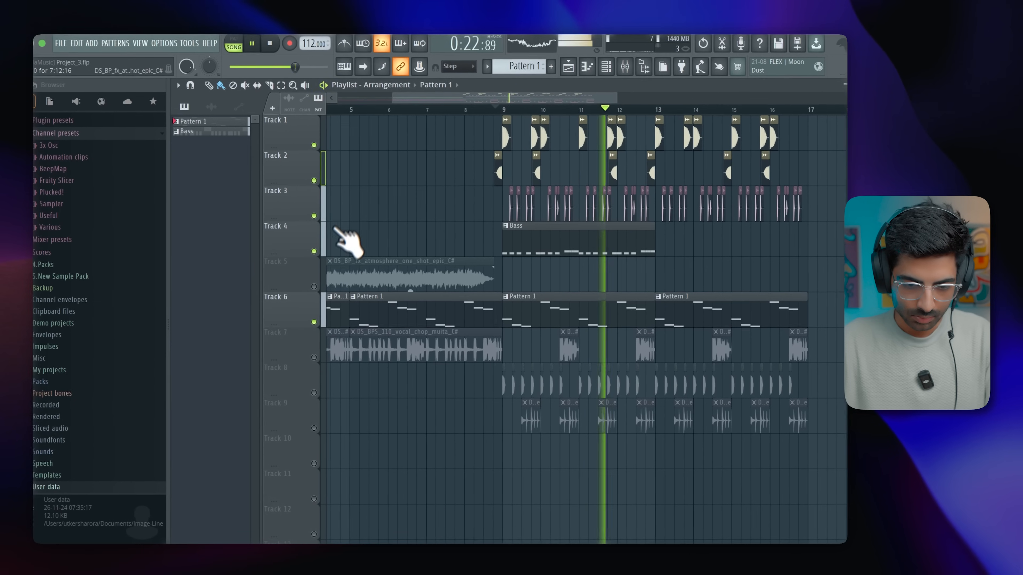
# Step: Clear the solo state from Track 4 so every playlist track is enabled, and play the arrangement
pyautogui.press('space')
pyautogui.rightClick(317, 251)
pyautogui.rightClick(317, 251)
pyautogui.press('space')
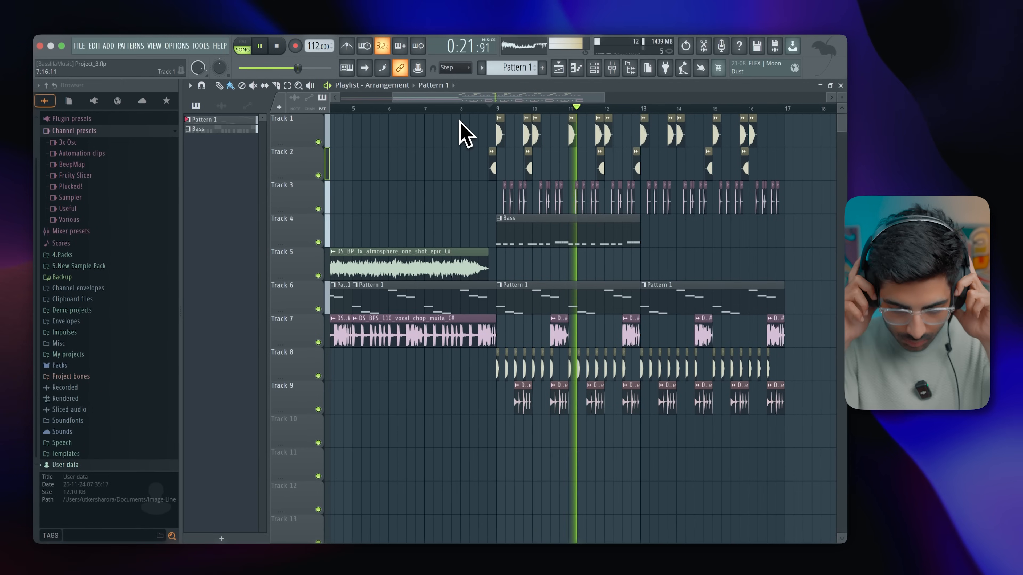
pyautogui.press('space')
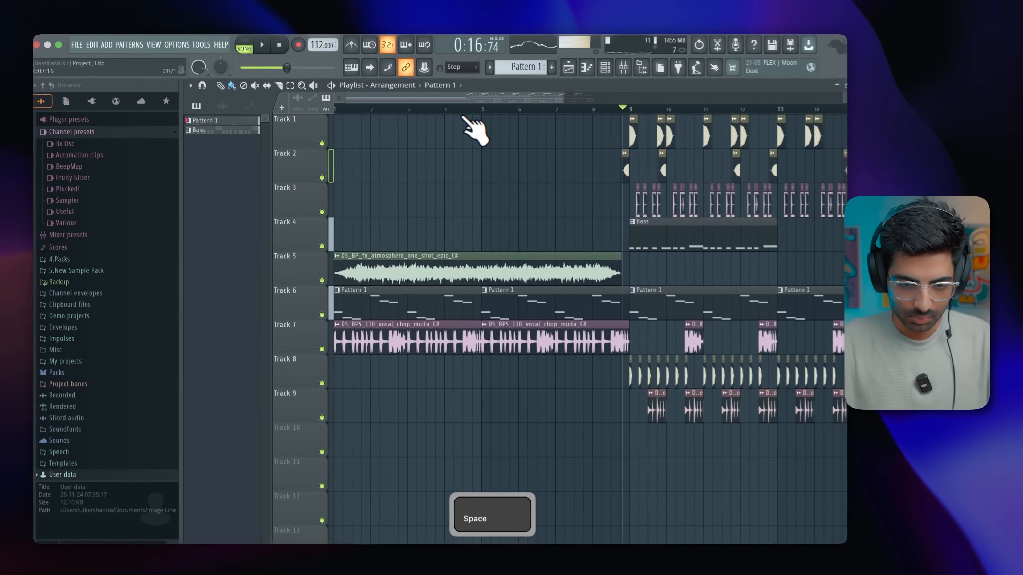
# Step: Play the song from bar 1 and inspect the atmosphere one-shot clip's sample and miscellaneous settings
pyautogui.press('space')
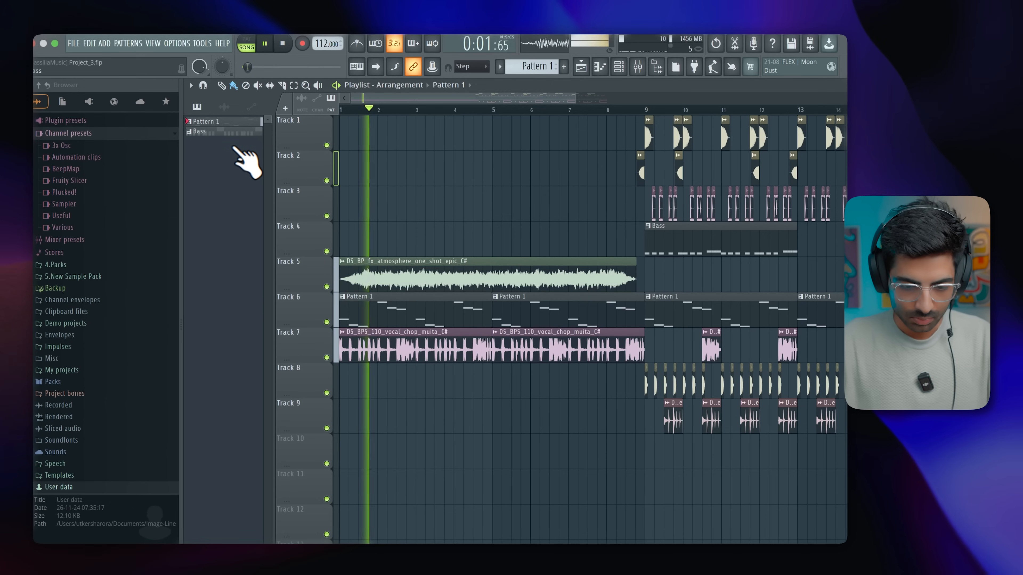
pyautogui.doubleClick(407, 271)
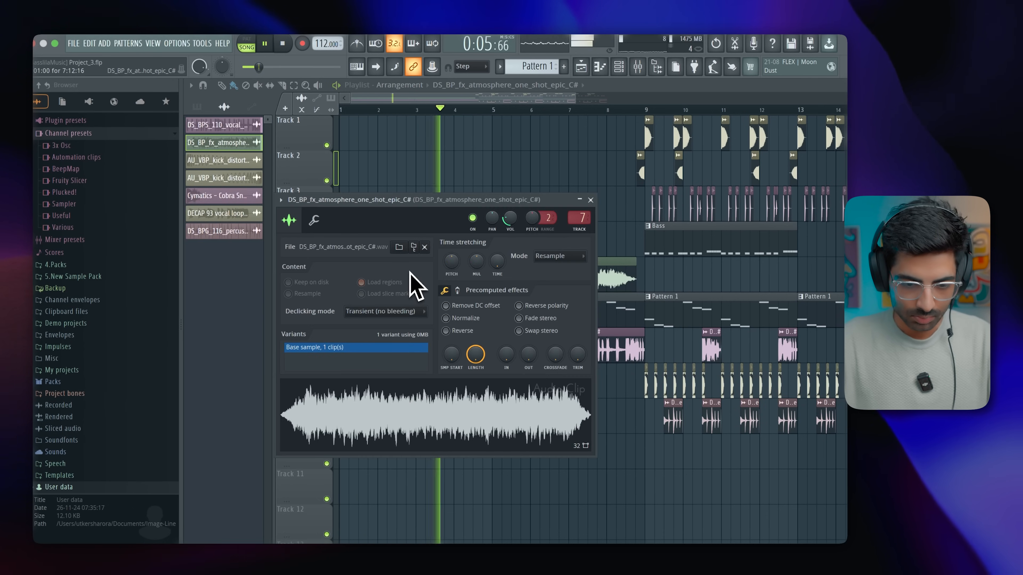
pyautogui.click(315, 222)
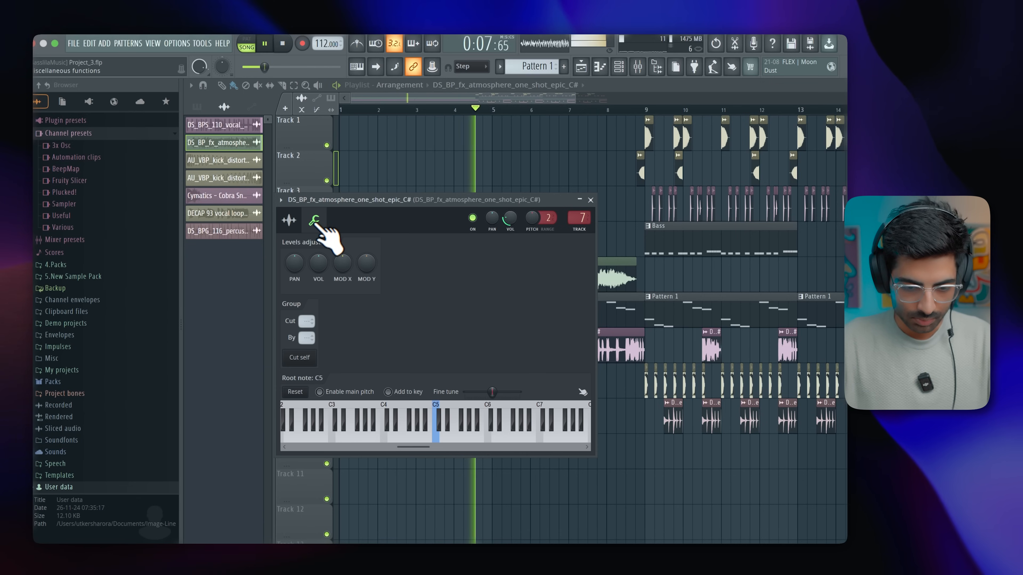
pyautogui.click(591, 200)
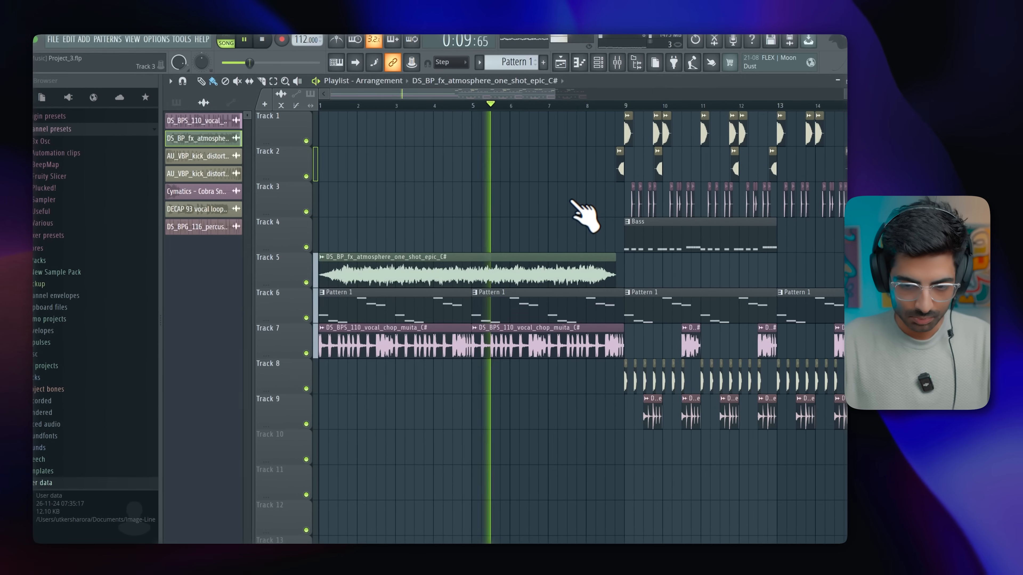
# Step: Place another Bass clip on Track 4 at bar 5, directly before the existing one, and play from bar 5
pyautogui.click(648, 233)
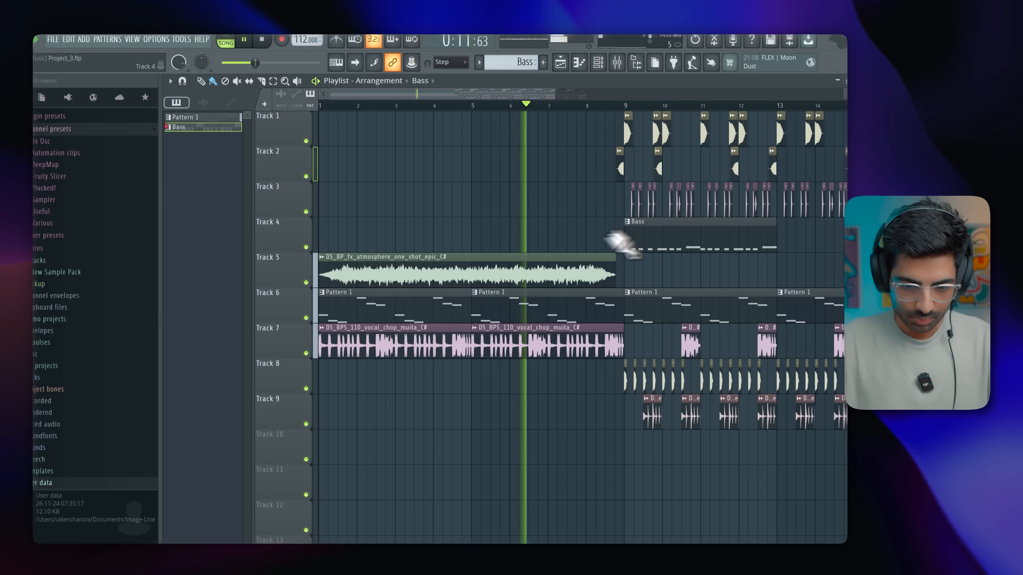
pyautogui.click(482, 237)
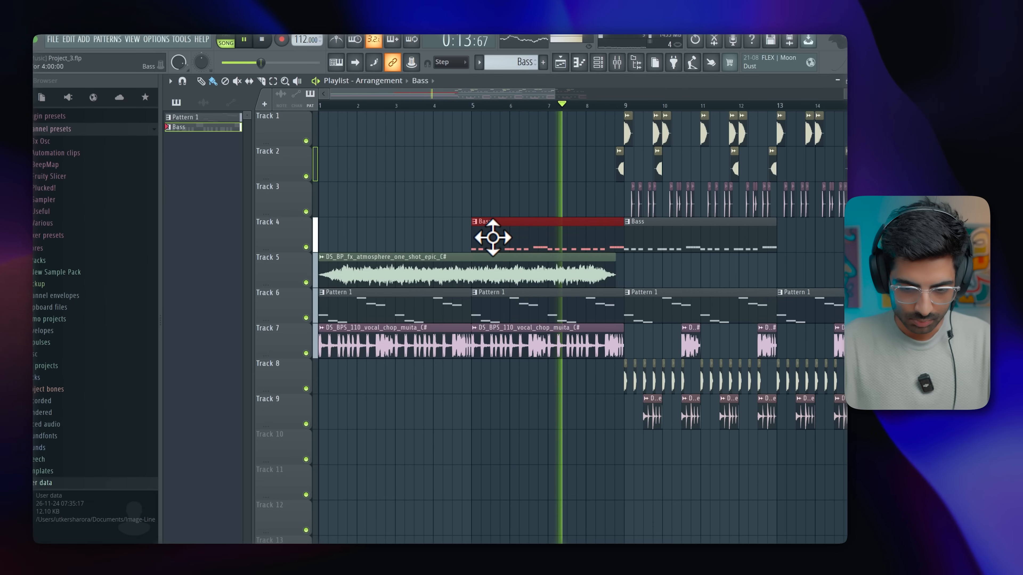
pyautogui.press('space')
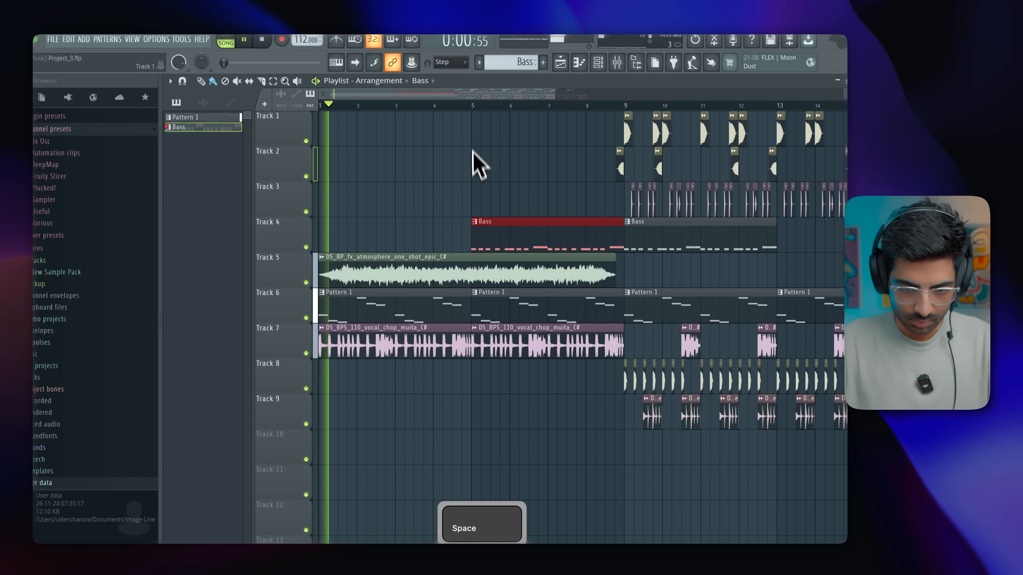
pyautogui.click(474, 106)
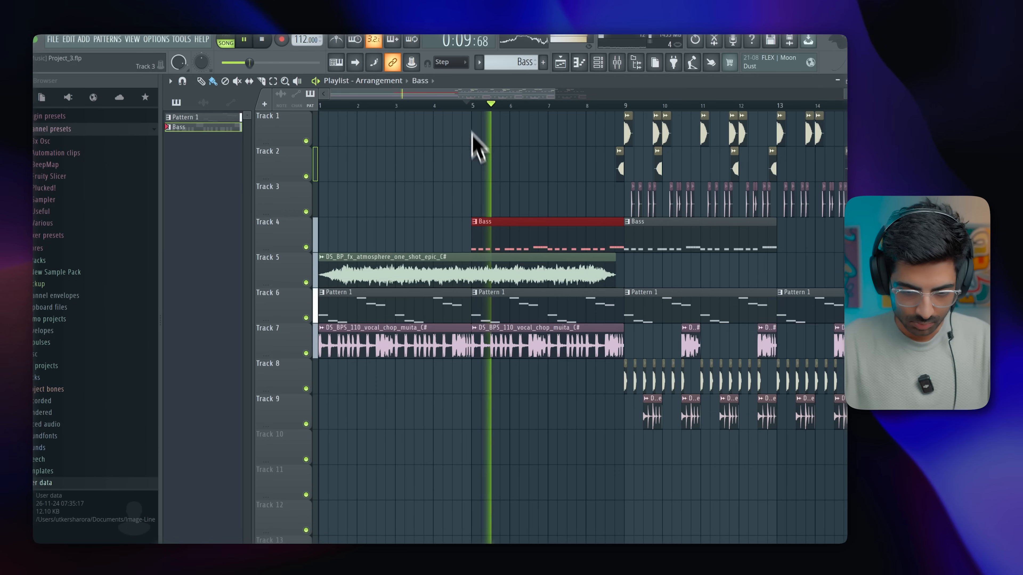
# Step: Check the bass synth channel's mixer track and its miscellaneous channel settings during playback
pyautogui.click(617, 62)
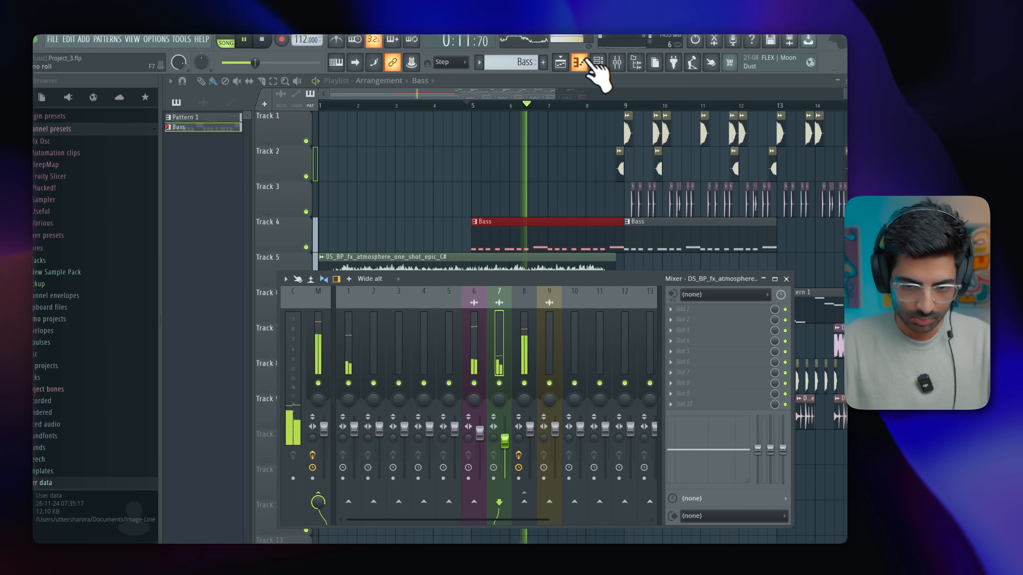
pyautogui.click(599, 63)
pyautogui.click(415, 217)
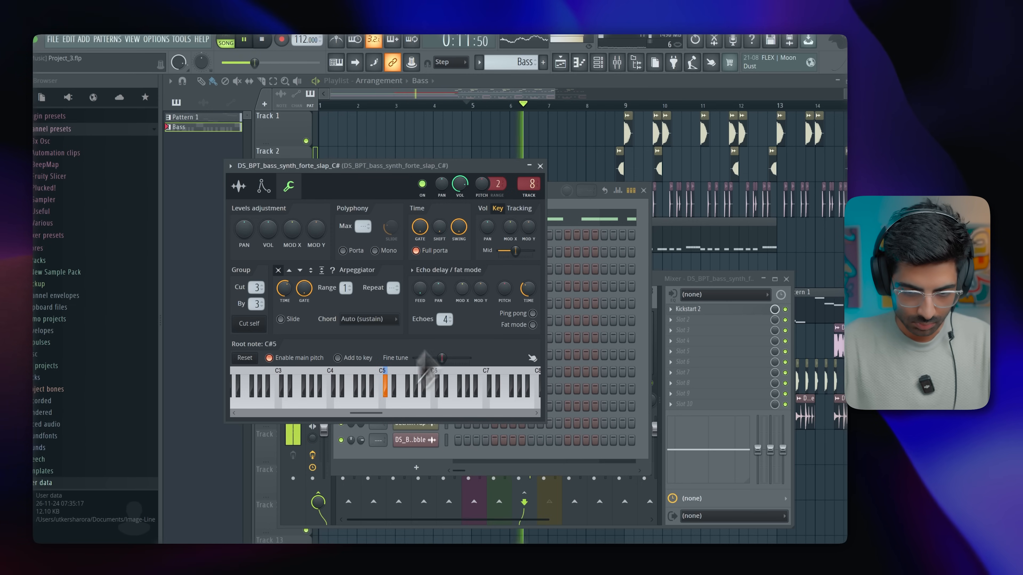
pyautogui.click(539, 166)
pyautogui.click(643, 190)
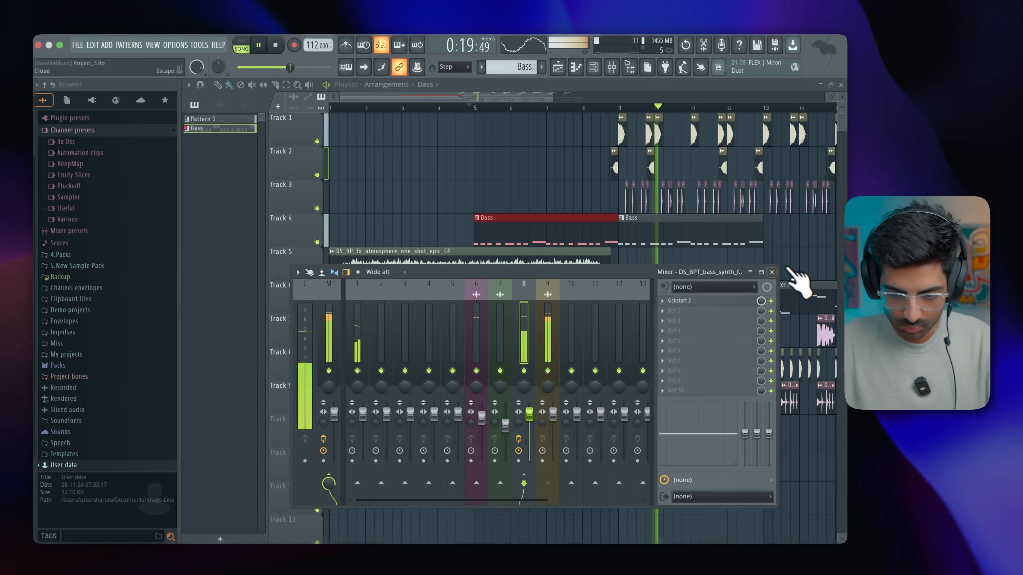
pyautogui.click(772, 272)
# Step: Listen to the two Bass clips on Track 4 within the arrangement, playing it from bar 5
pyautogui.scroll(5, 687, 405)
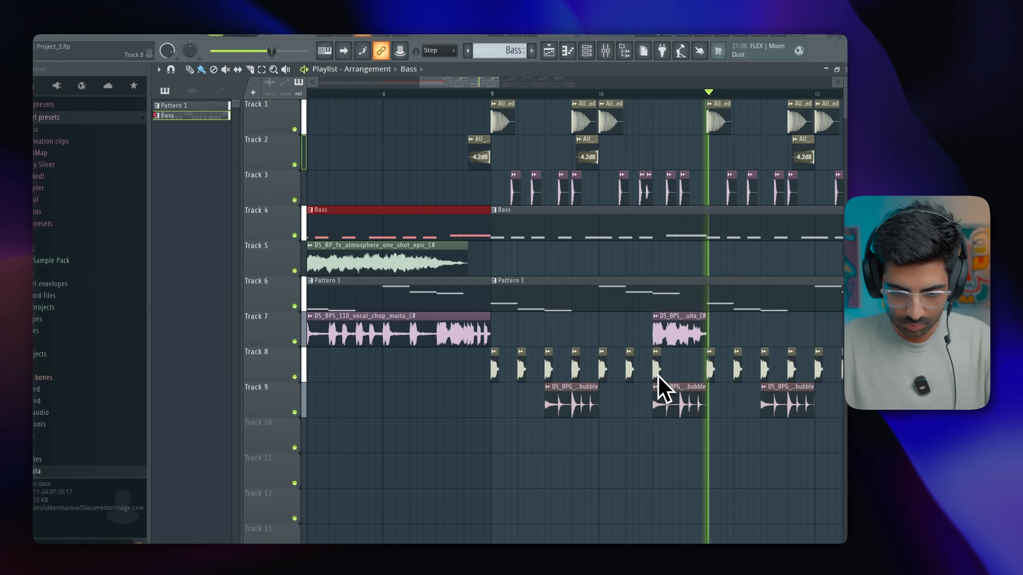
pyautogui.scroll(-6, 557, 327)
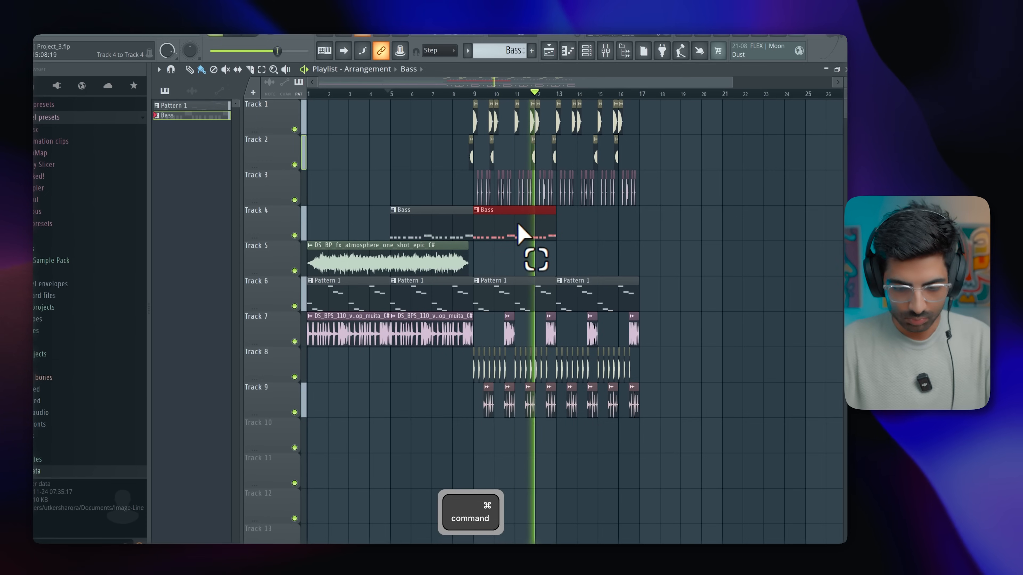
pyautogui.scroll(4, 519, 226)
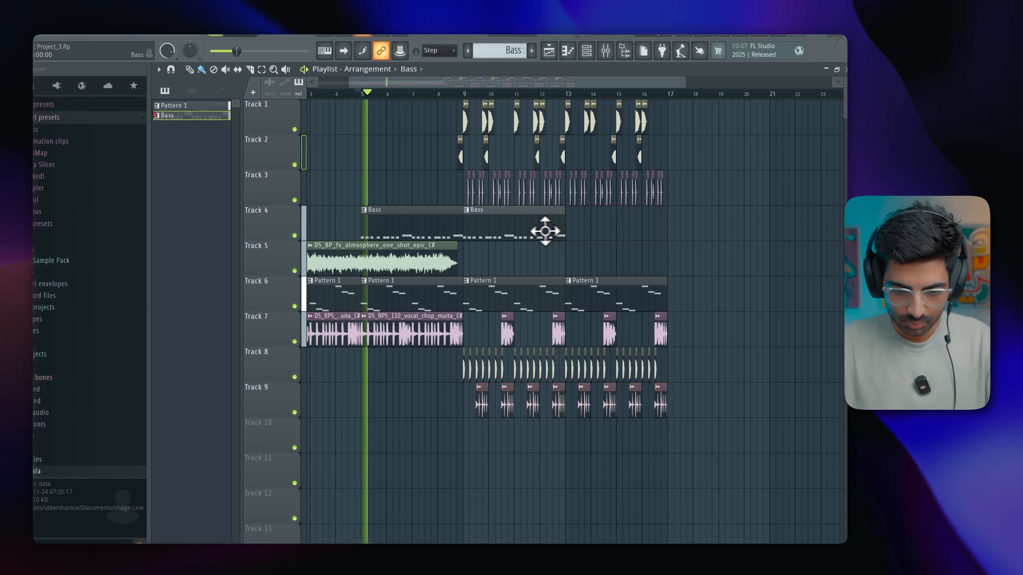
pyautogui.click(357, 227)
pyautogui.rightClick(366, 226)
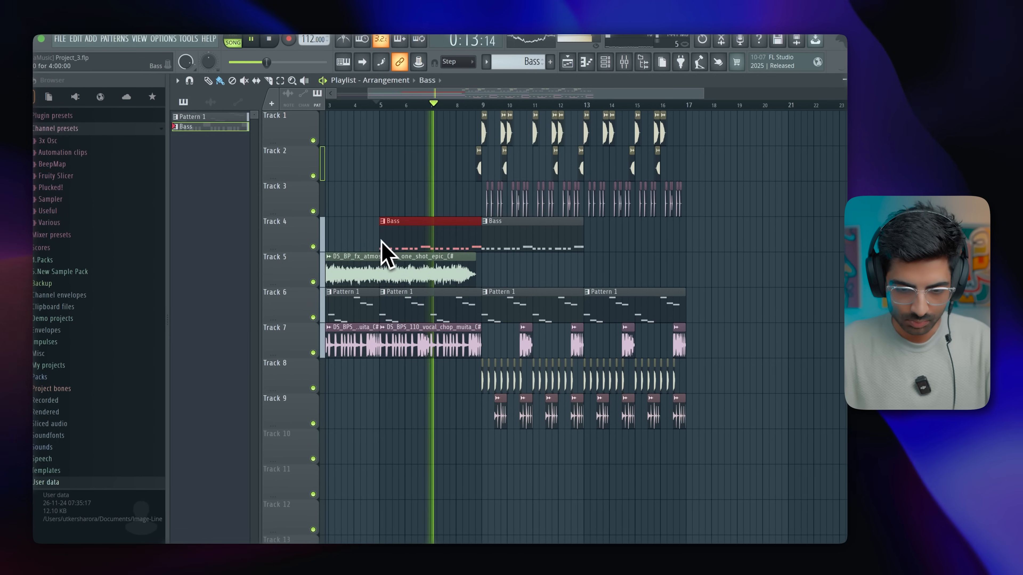
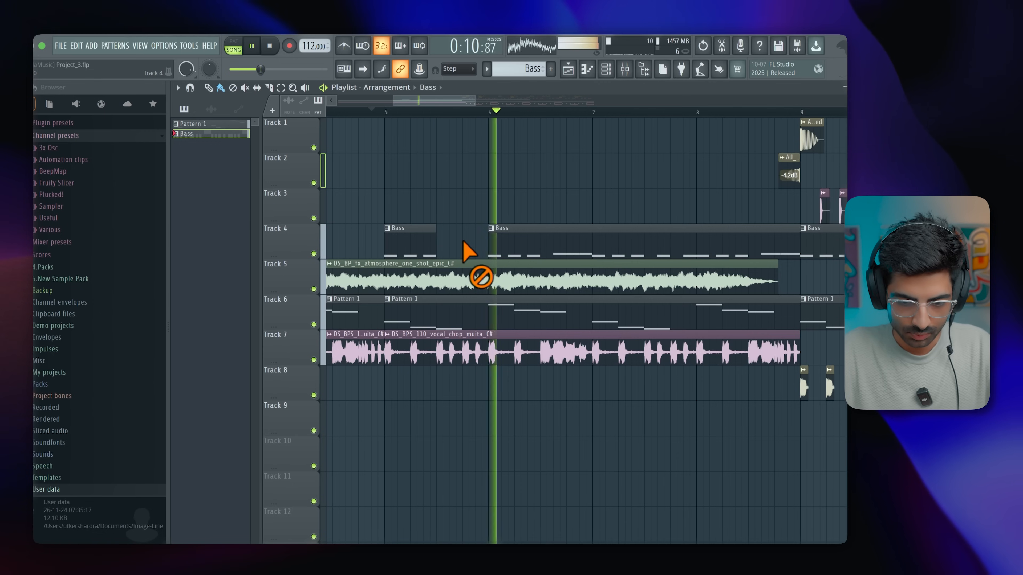
# Step: Slice the long Bass clip on Track 4 at bar 7 and midway through bar 7, and trim the last piece's start to bar 8
pyautogui.click(269, 88)
pyautogui.press('space')
pyautogui.press('space')
pyautogui.moveTo(593, 242); pyautogui.dragTo(593, 242)
pyautogui.moveTo(646, 216); pyautogui.dragTo(646, 242)
pyautogui.click(218, 89)
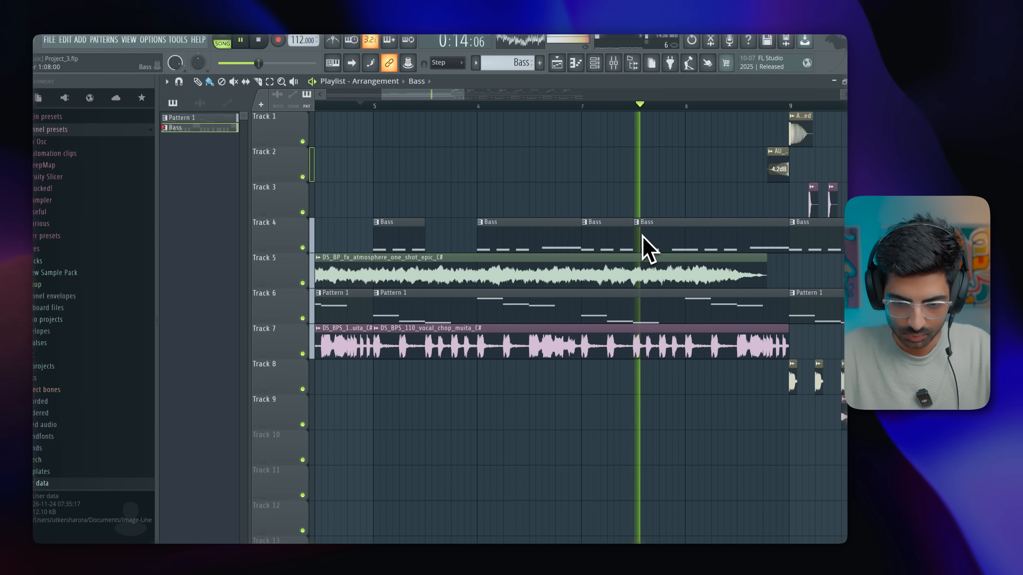
pyautogui.moveTo(635, 236); pyautogui.dragTo(683, 236)
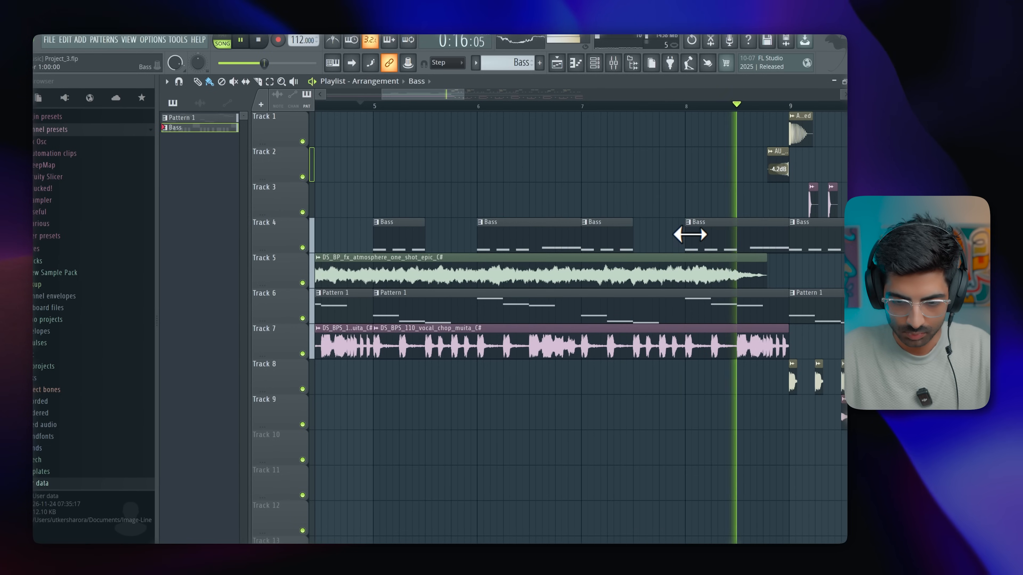
# Step: Raise the two middle D5 notes of the bass pattern's closing run at the end of bar 4 to E5 and F#5
pyautogui.press('space')
pyautogui.doubleClick(708, 233)
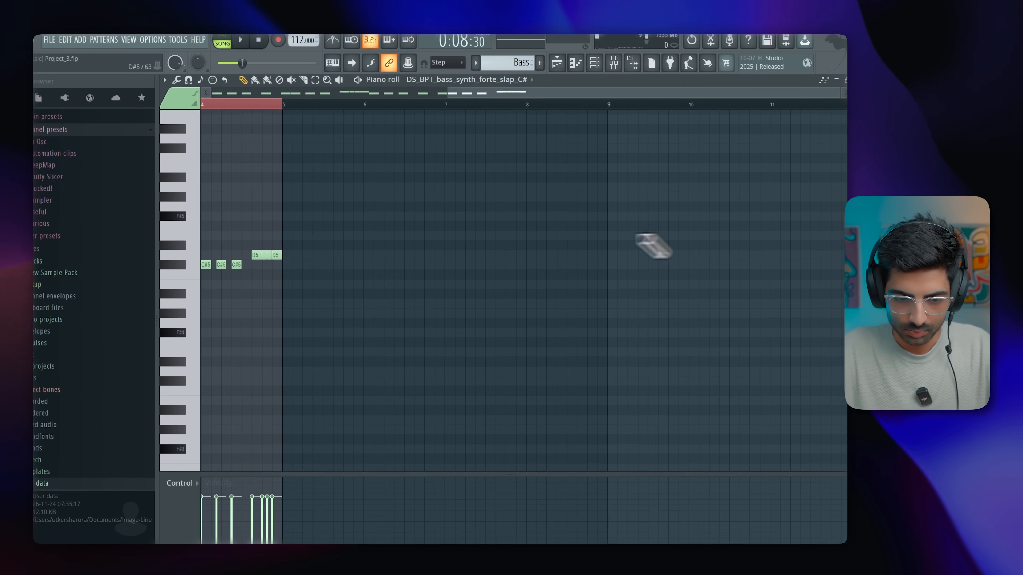
pyautogui.hscroll(-5, 278, 243)
pyautogui.scroll(4, 253, 245)
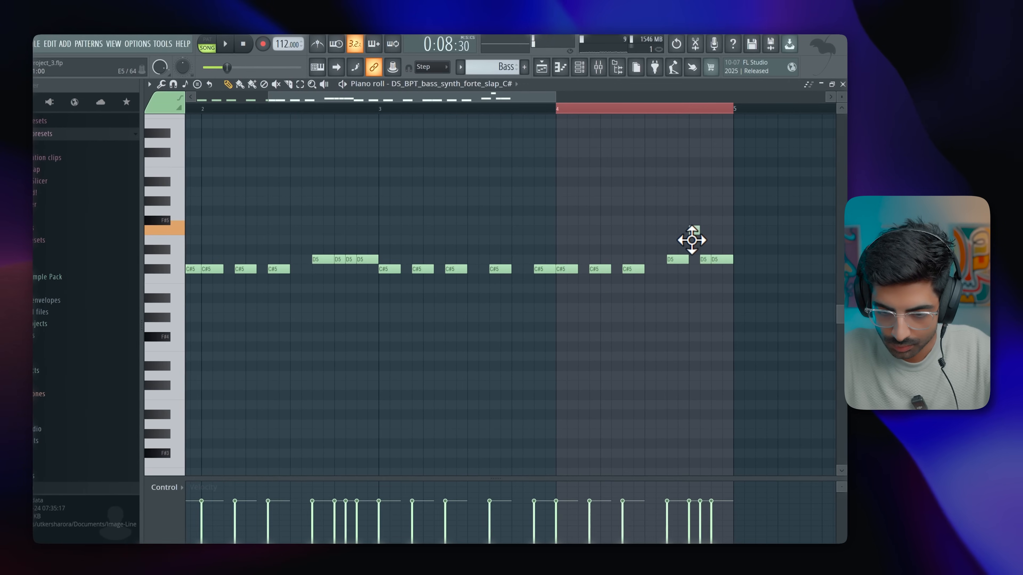
pyautogui.moveTo(703, 259); pyautogui.dragTo(693, 240)
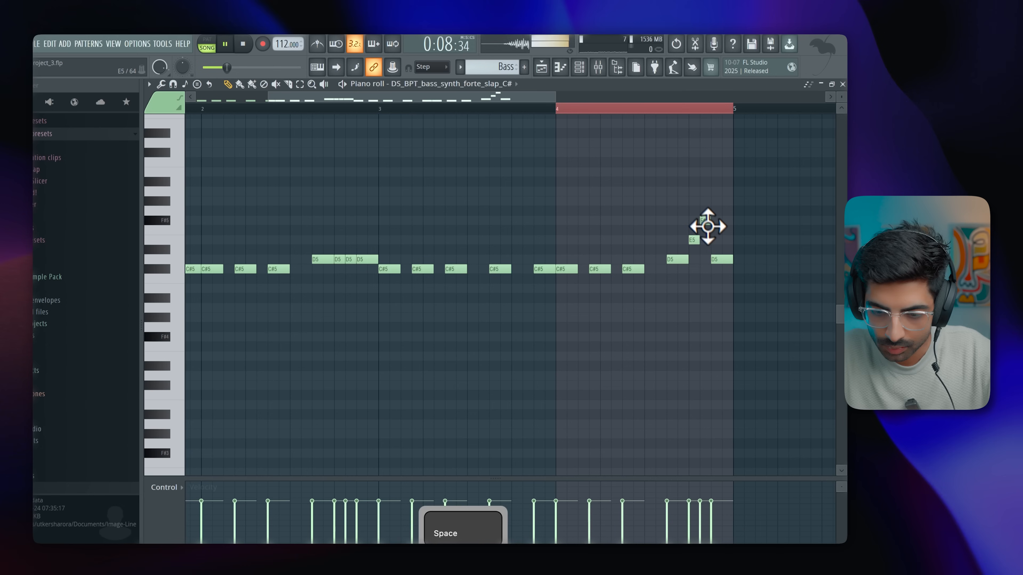
pyautogui.scroll(-3, 711, 239)
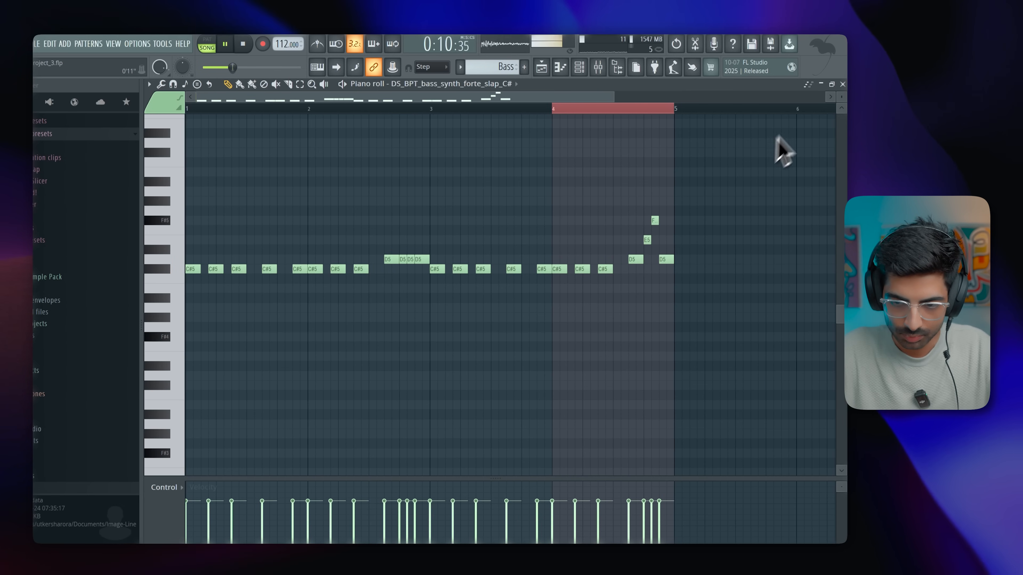
pyautogui.click(842, 84)
# Step: Duplicate the Bass clip at bar 9 on Track 4 to bar 13 and play the bass part from bar 5
pyautogui.scroll(-5, 612, 218)
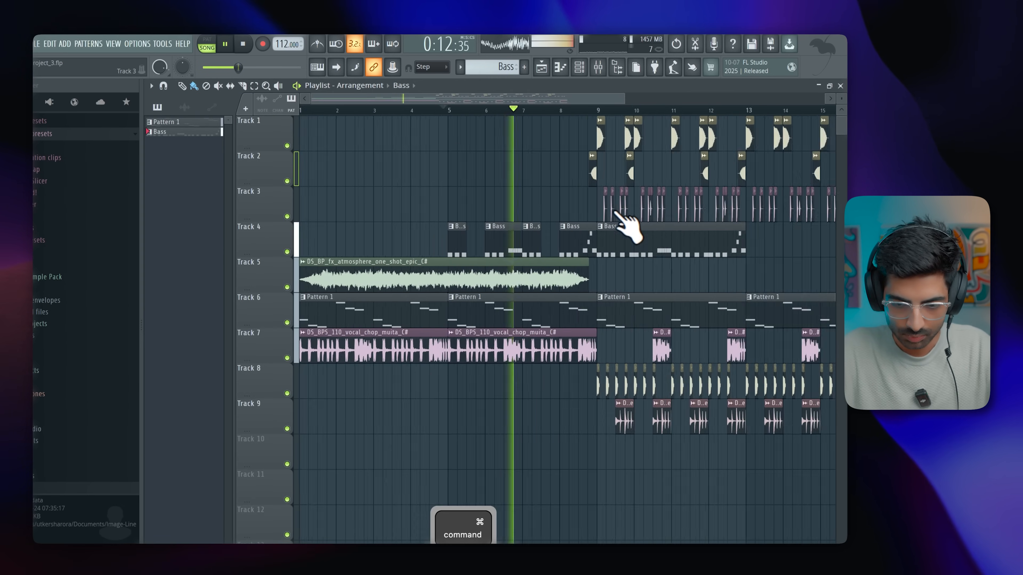
pyautogui.scroll(5, 575, 225)
pyautogui.keyDown('super'); pyautogui.click(656, 240); pyautogui.keyUp('super')
pyautogui.press('super+b')
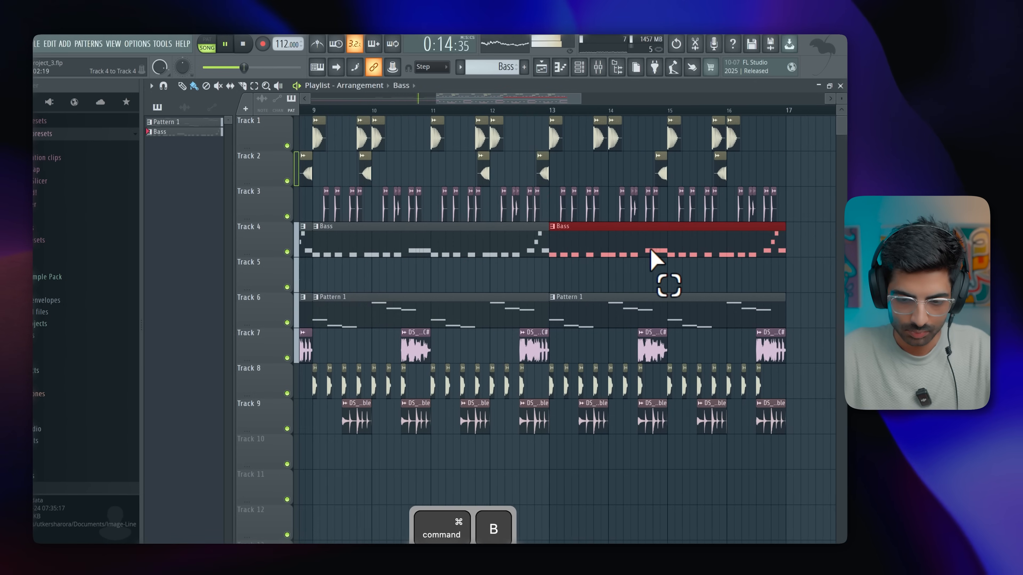
pyautogui.scroll(-4, 645, 252)
pyautogui.scroll(4, 524, 285)
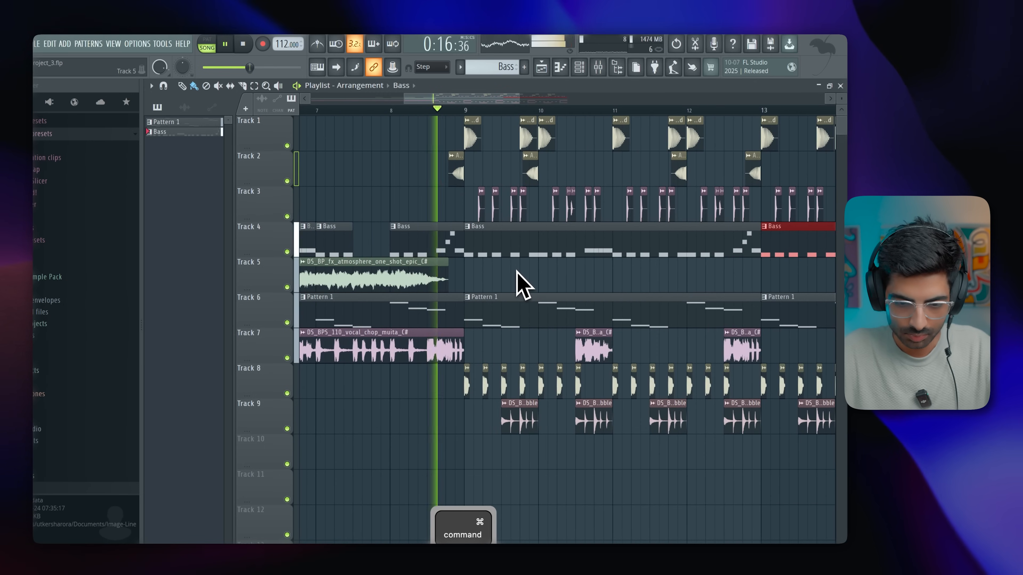
pyautogui.press('space')
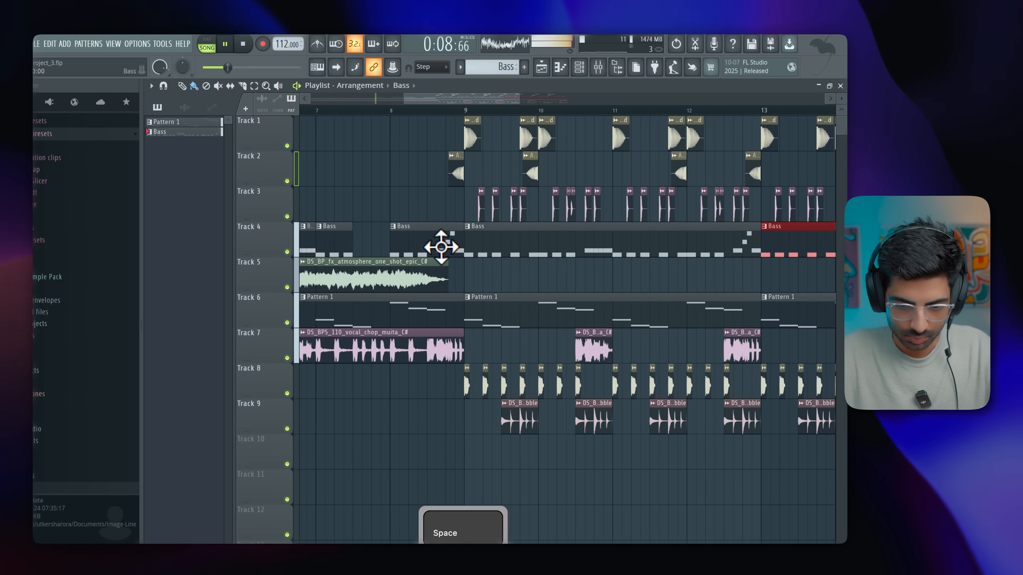
# Step: Reorder the two raised notes near the end of the bass pattern's bar 4 so that F#5 comes before E5
pyautogui.doubleClick(441, 246)
pyautogui.scroll(4, 318, 230)
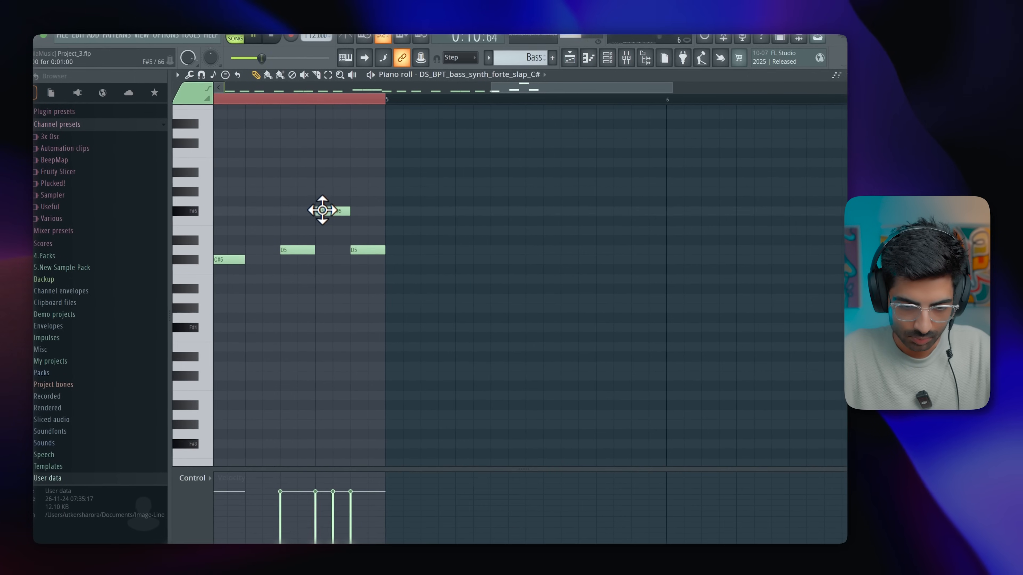
pyautogui.scroll(3, 369, 204)
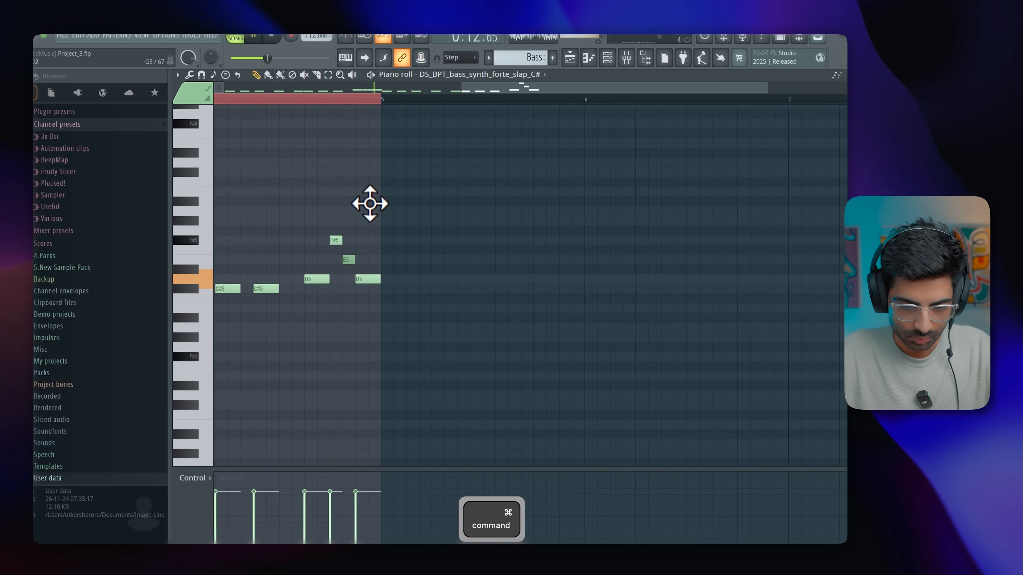
pyautogui.scroll(-4, 370, 204)
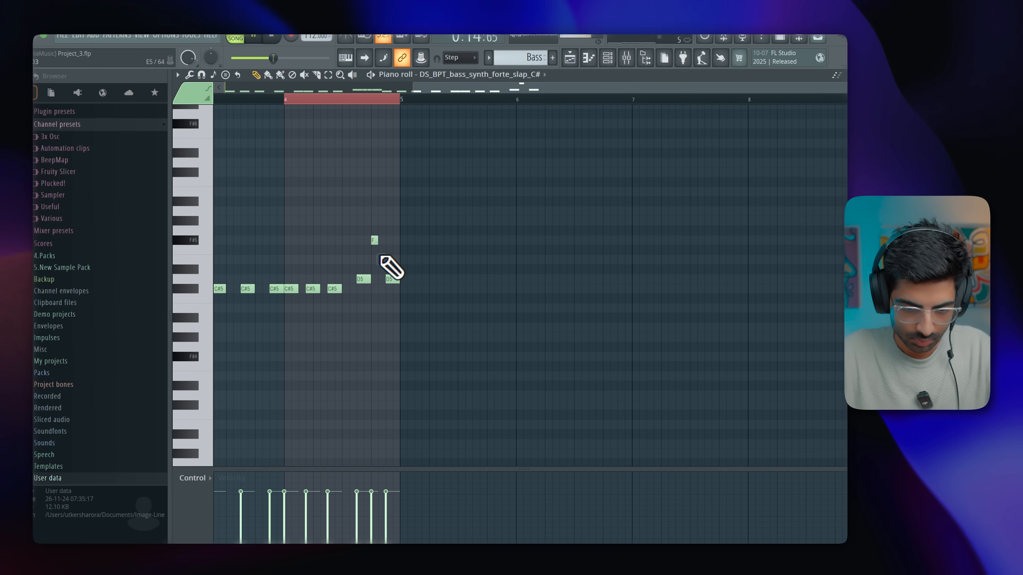
pyautogui.click(382, 260)
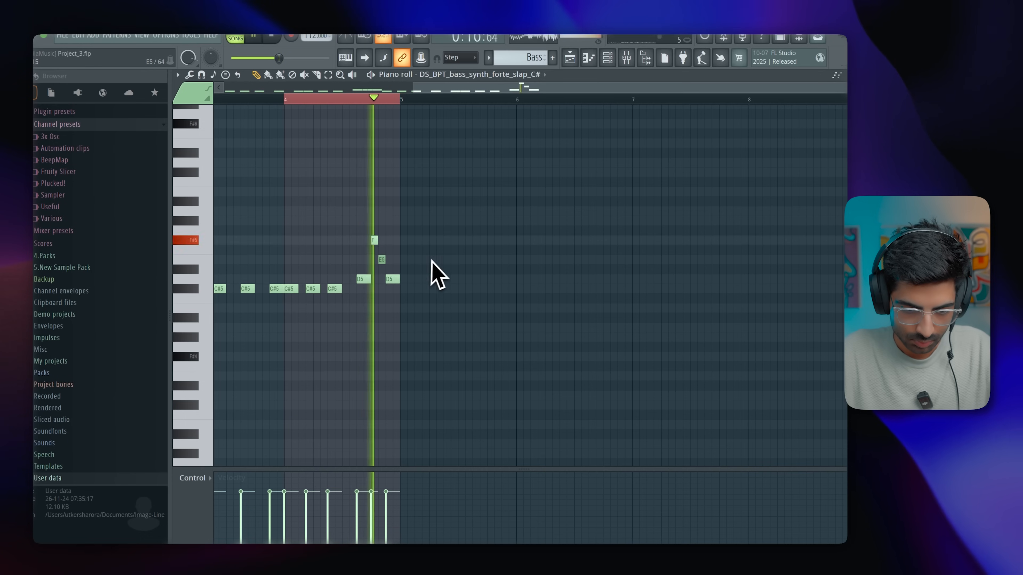
# Step: Raise the E5 note's velocity in its note properties to match the neighbouring notes, and return to the playlist
pyautogui.doubleClick(379, 261)
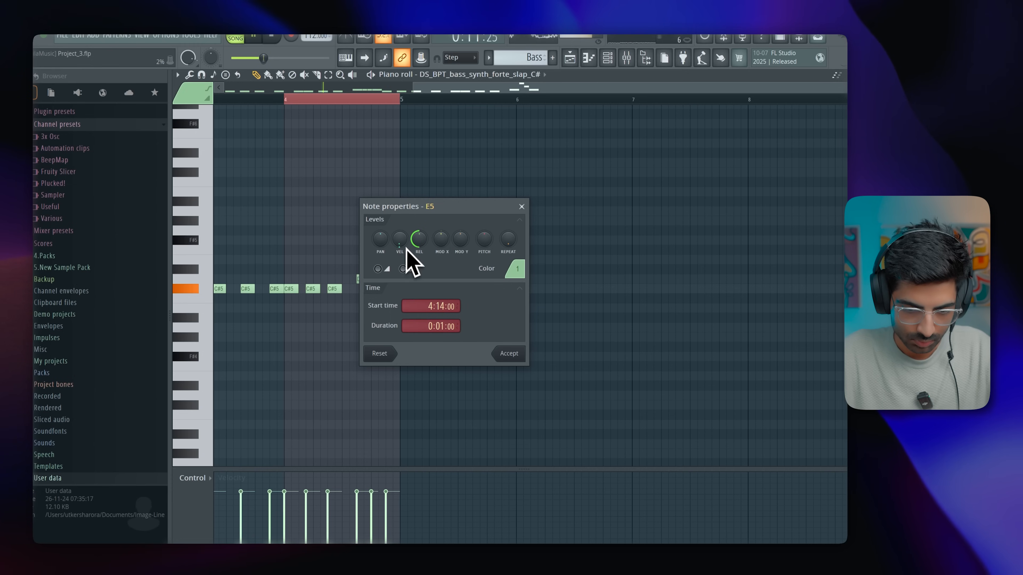
pyautogui.click(509, 353)
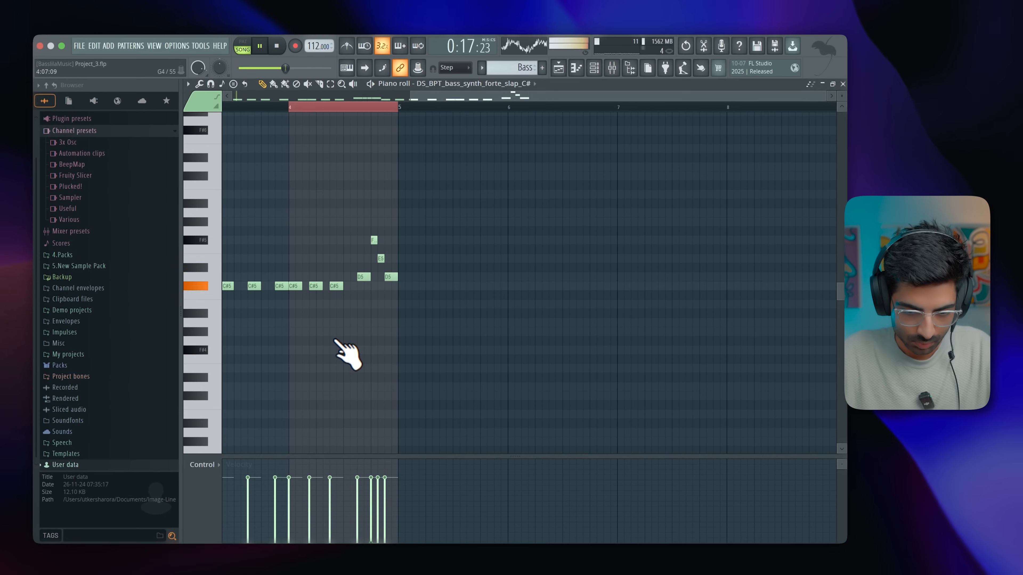
pyautogui.click(843, 84)
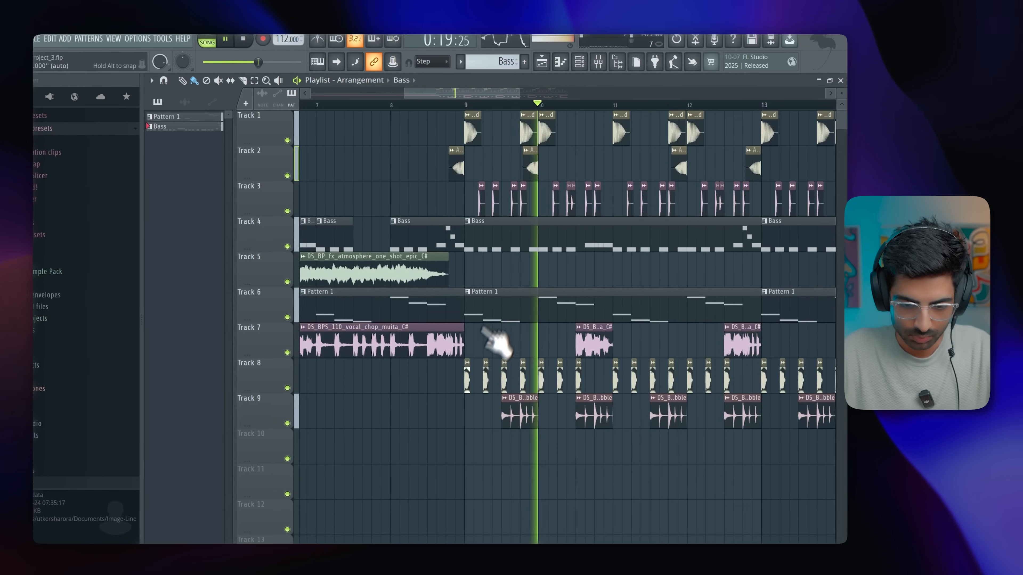
# Step: Route the DECAP 93 vocal loop clip on Track 8 to a free mixer track
pyautogui.doubleClick(466, 379)
pyautogui.click(209, 137)
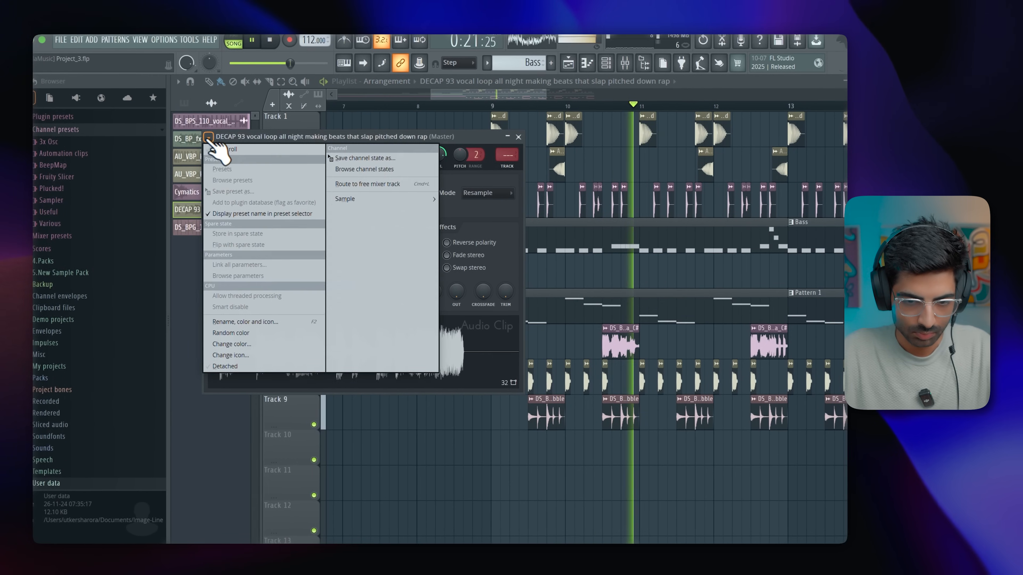
pyautogui.click(369, 184)
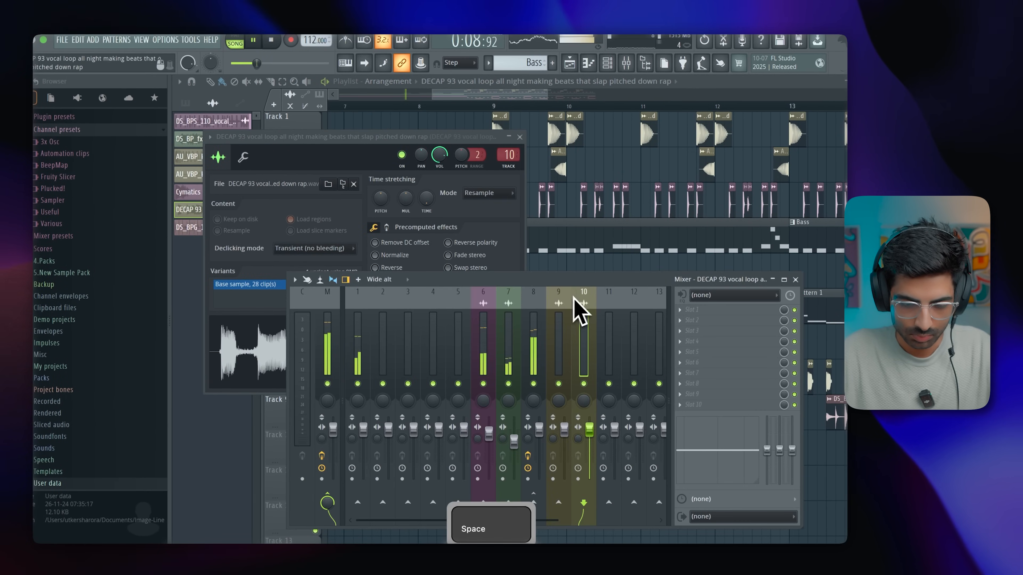
pyautogui.click(520, 137)
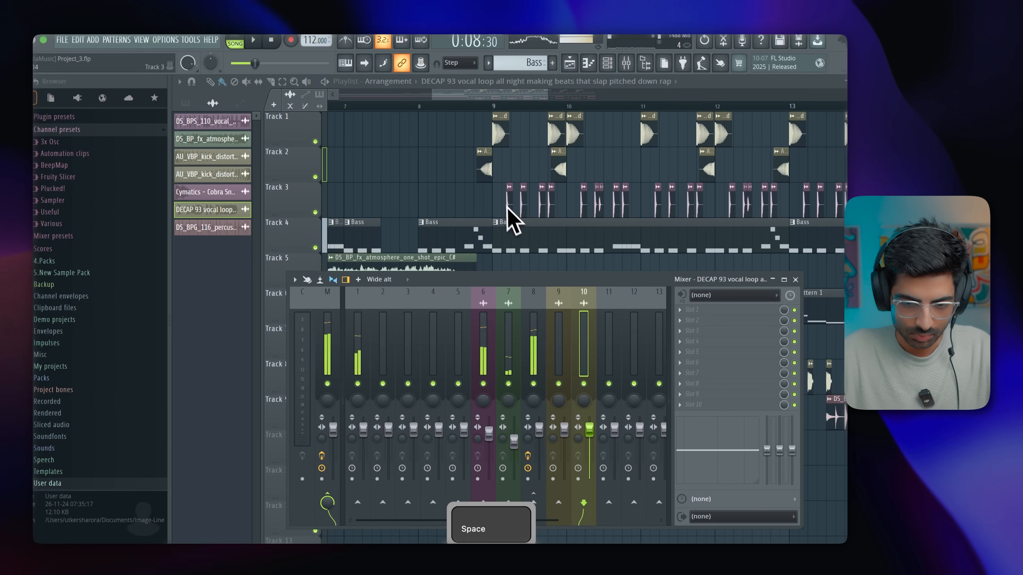
# Step: Play the transition into bar 9 and slightly lower the vocal loop's fader on mixer track 10
pyautogui.moveTo(540, 273); pyautogui.dragTo(531, 269)
pyautogui.click(460, 106)
pyautogui.press('space')
pyautogui.click(627, 63)
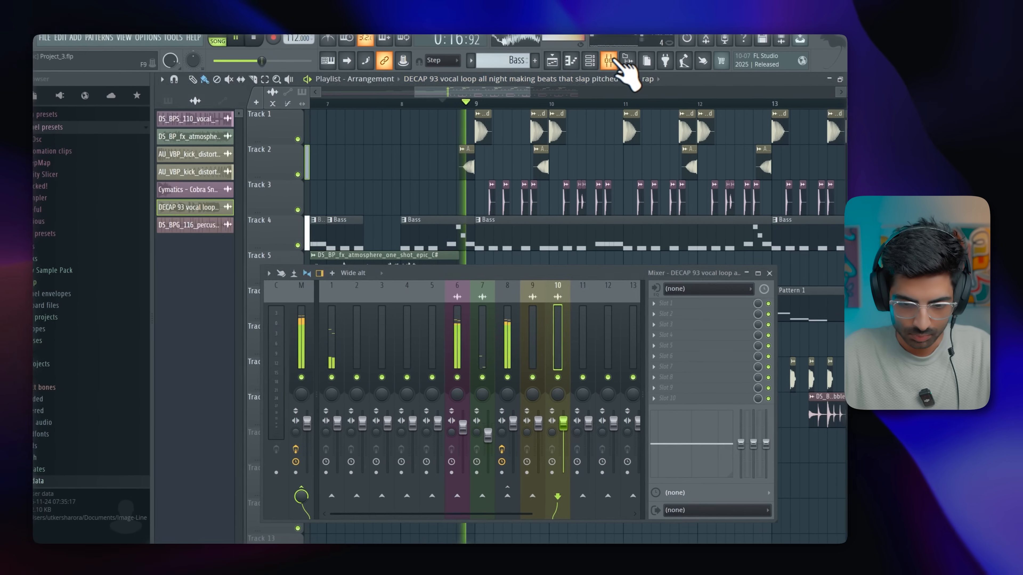
pyautogui.moveTo(558, 420)
pyautogui.mouseDown()
pyautogui.moveTo(559, 447)
pyautogui.moveTo(554, 422)
pyautogui.mouseUp()
pyautogui.press('space')
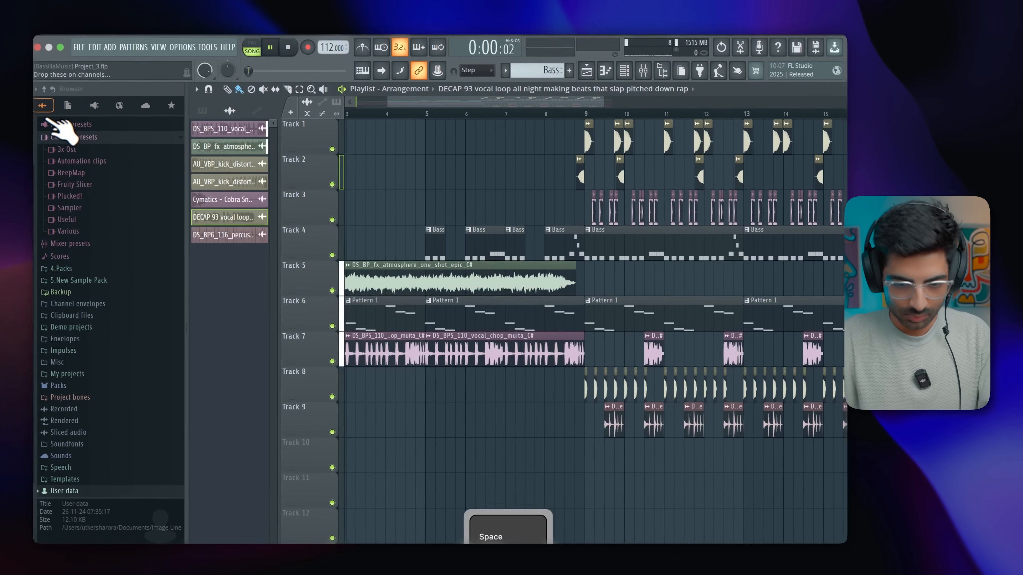
# Step: Open the effect plugin picker for the first slot of mixer track 10
pyautogui.scroll(5, 386, 191)
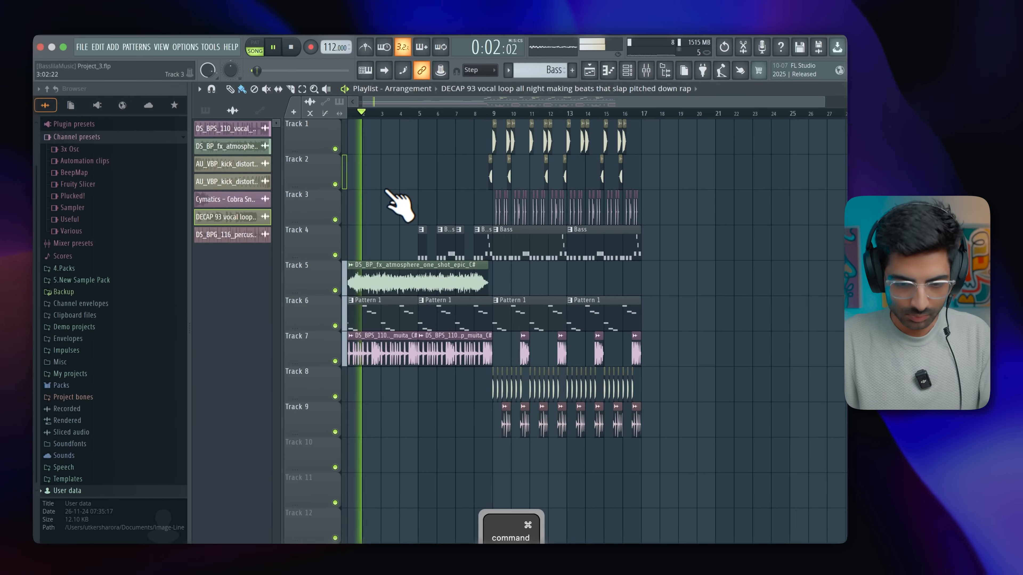
pyautogui.scroll(3, 467, 159)
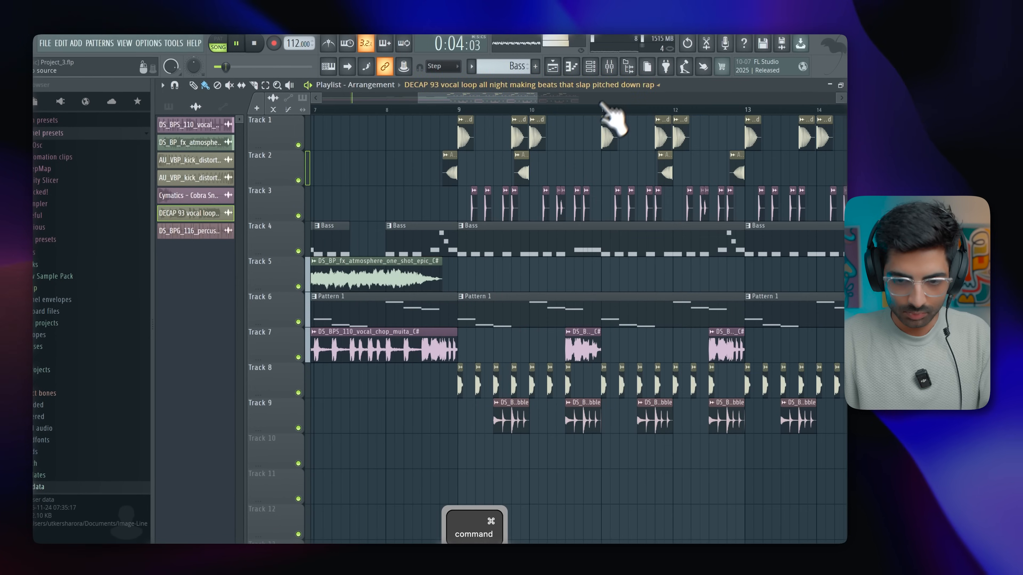
pyautogui.click(610, 66)
pyautogui.click(665, 316)
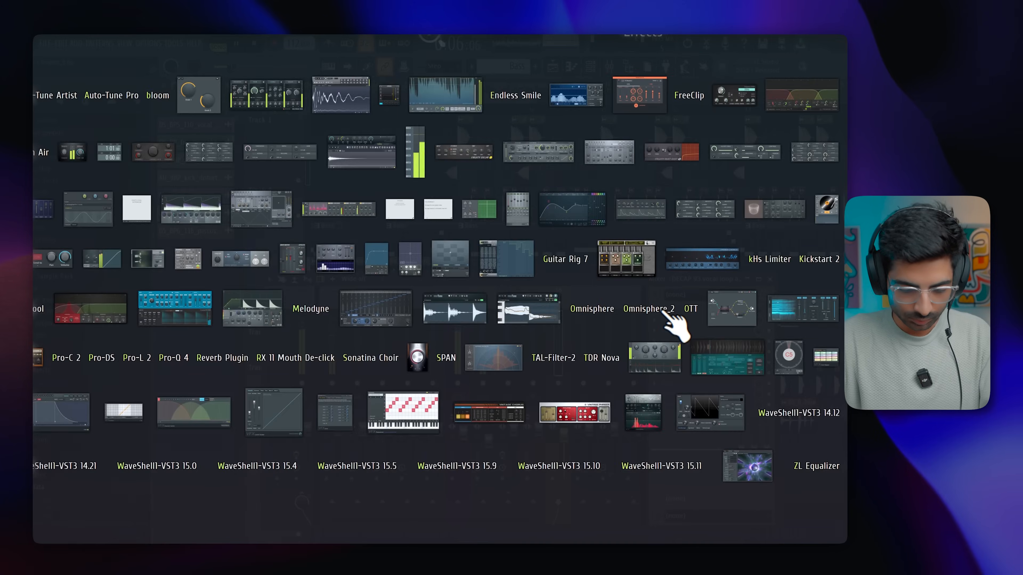
pyautogui.press('r')
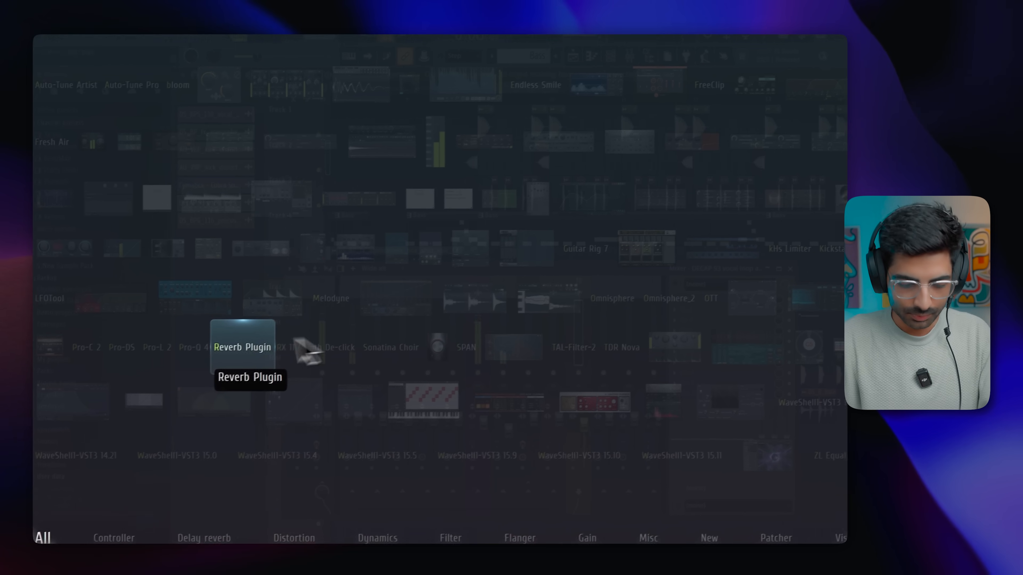
pyautogui.press('super+a')
pyautogui.press('BackSpace')
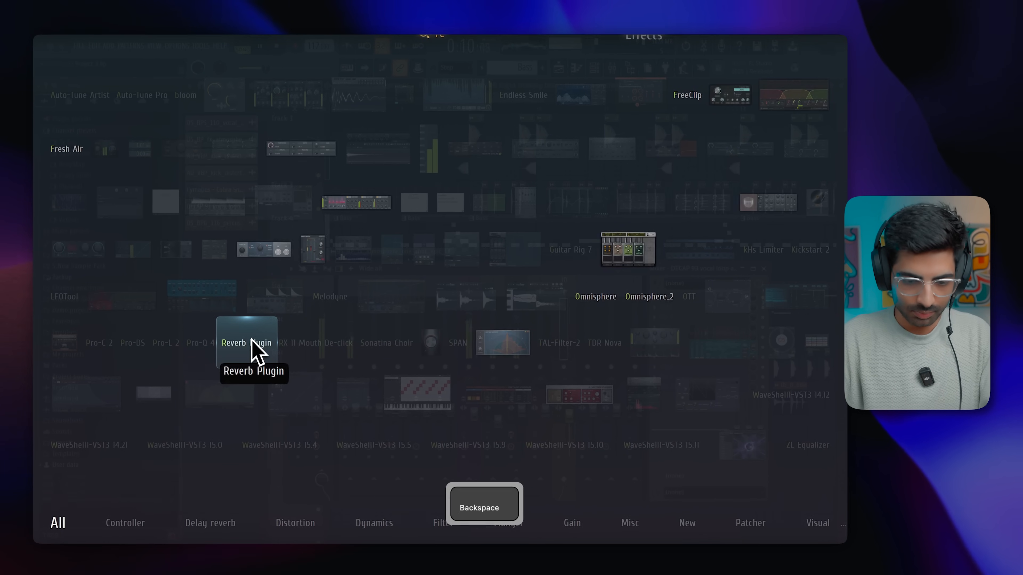
pyautogui.press('r')
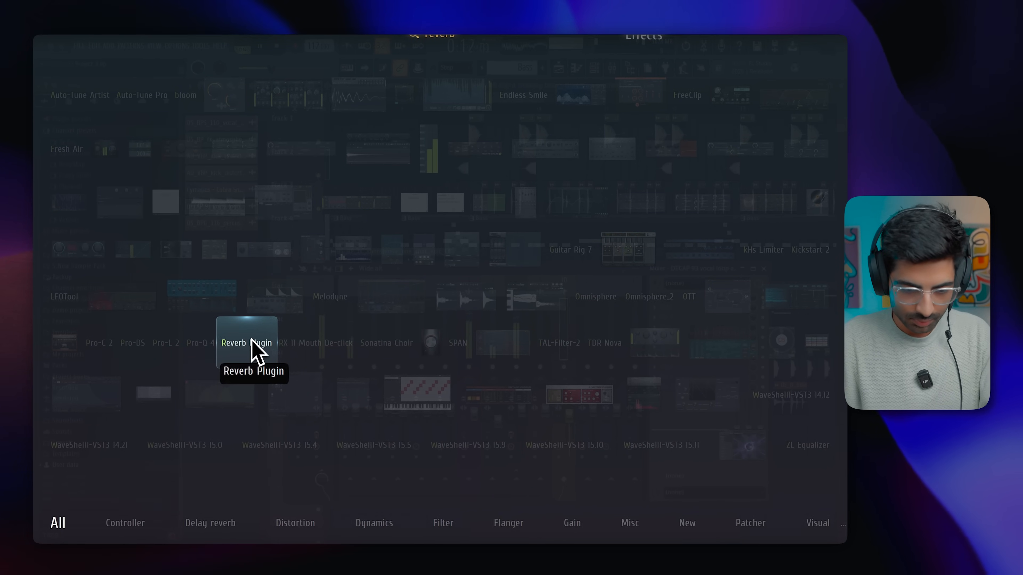
pyautogui.press('BackSpace')
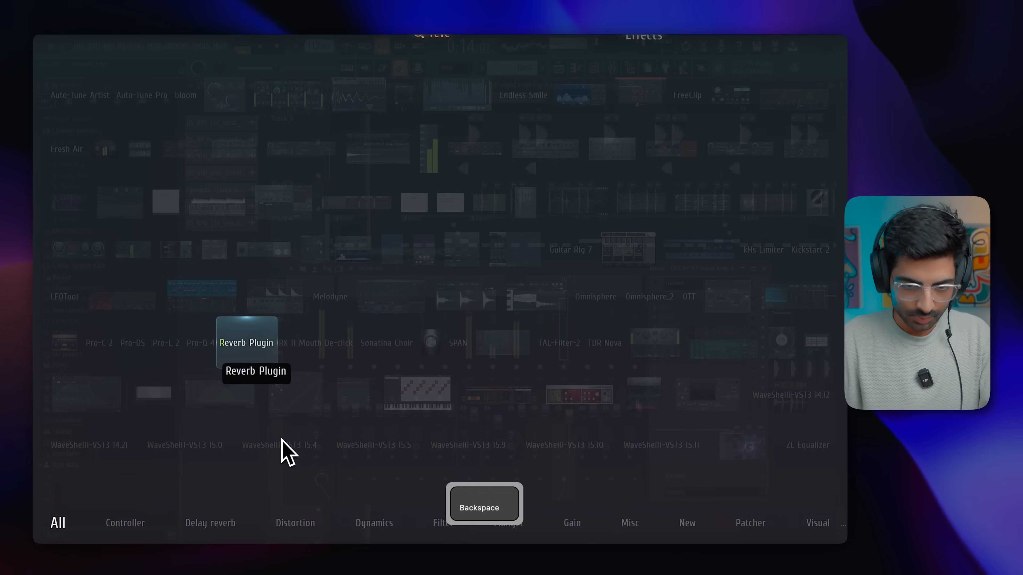
# Step: Load Fruity Reeverb 2 from the Delay reverb effects onto the vocal loop's mixer track and close its window
pyautogui.click(194, 519)
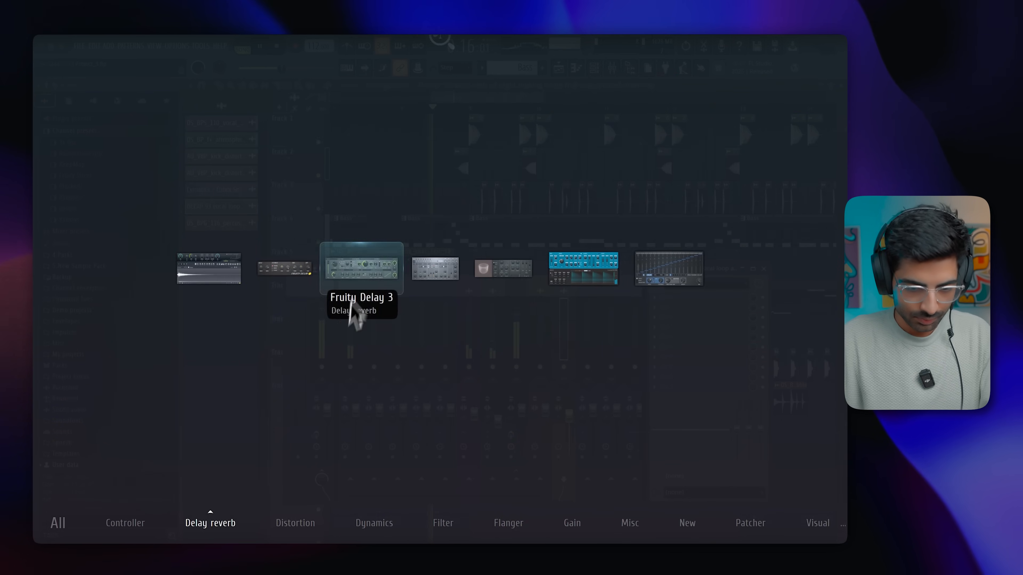
pyautogui.moveTo(507, 263); pyautogui.dragTo(681, 297)
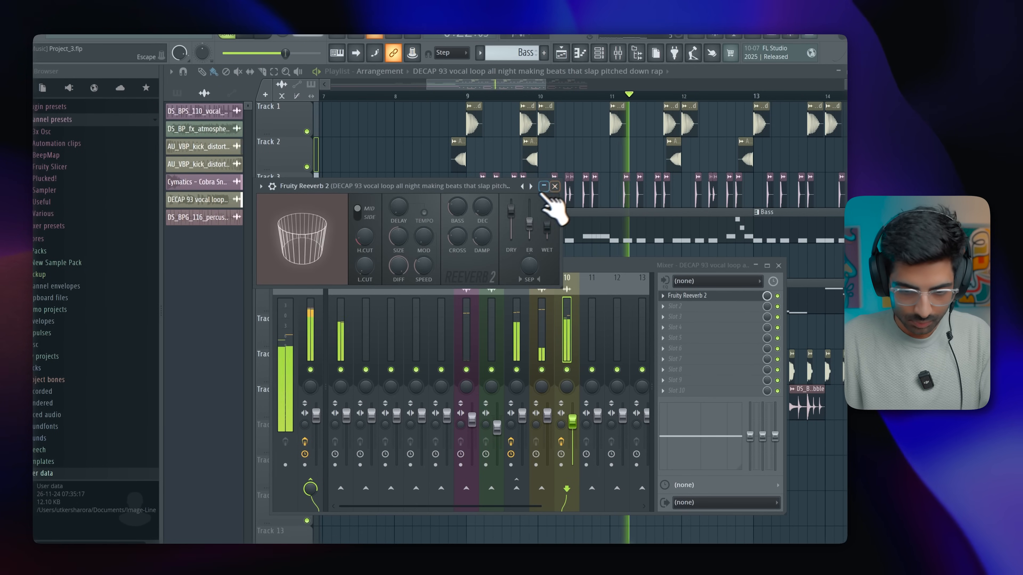
pyautogui.press('Escape')
# Step: Open the channel settings of the vocal chop clip on Track 7 and bring up its mixer track 6
pyautogui.moveTo(516, 266); pyautogui.dragTo(516, 429)
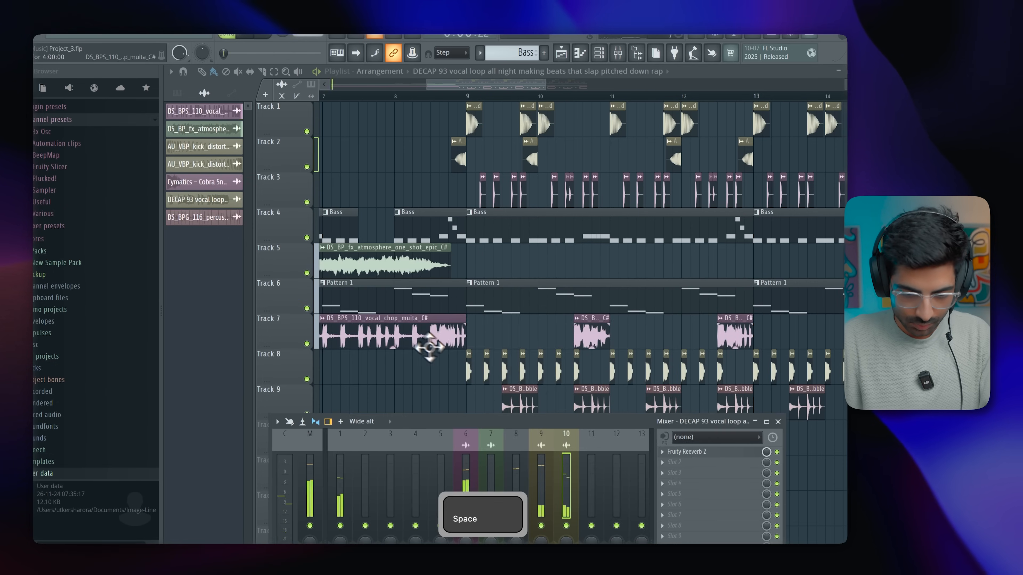
pyautogui.doubleClick(395, 328)
pyautogui.click(246, 171)
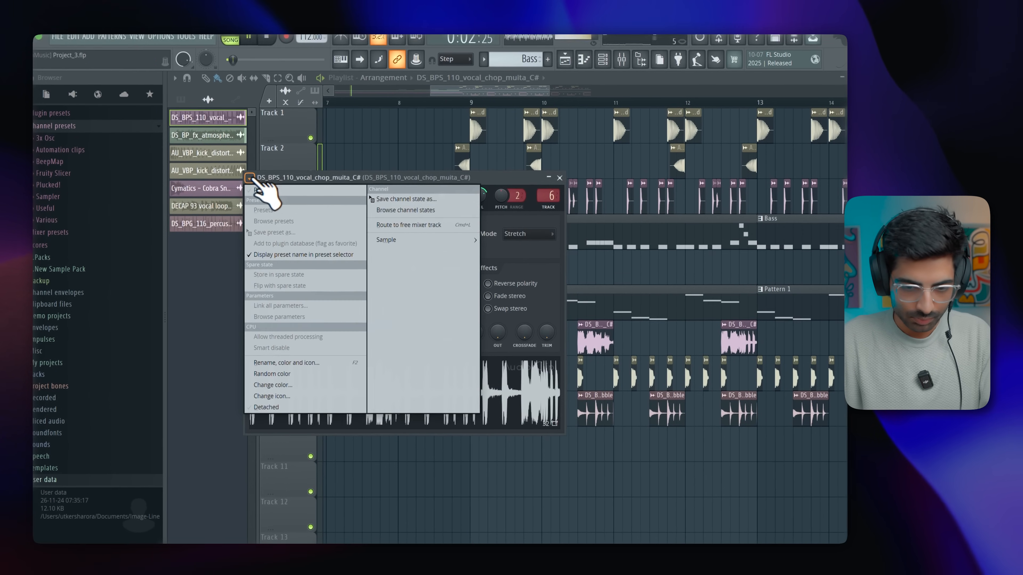
pyautogui.click(624, 61)
pyautogui.click(624, 62)
pyautogui.click(625, 61)
pyautogui.moveTo(560, 427); pyautogui.dragTo(543, 164)
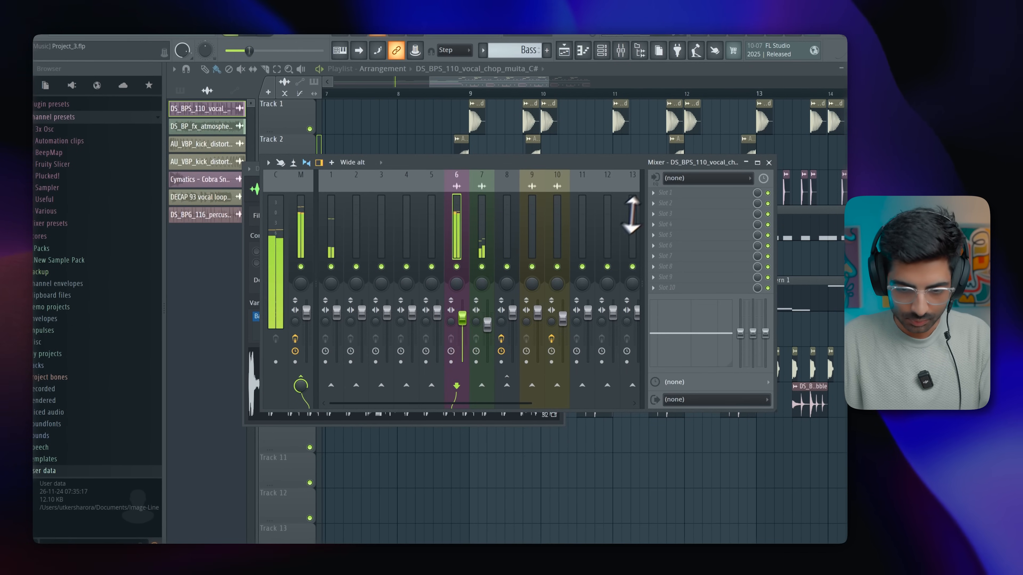
# Step: Add Fruity Reeverb 2 to the first effect slot of the vocal chop's mixer track 6 and close the mixer
pyautogui.press('F8')
pyautogui.moveTo(201, 532)
pyautogui.moveTo(383, 262); pyautogui.dragTo(658, 214)
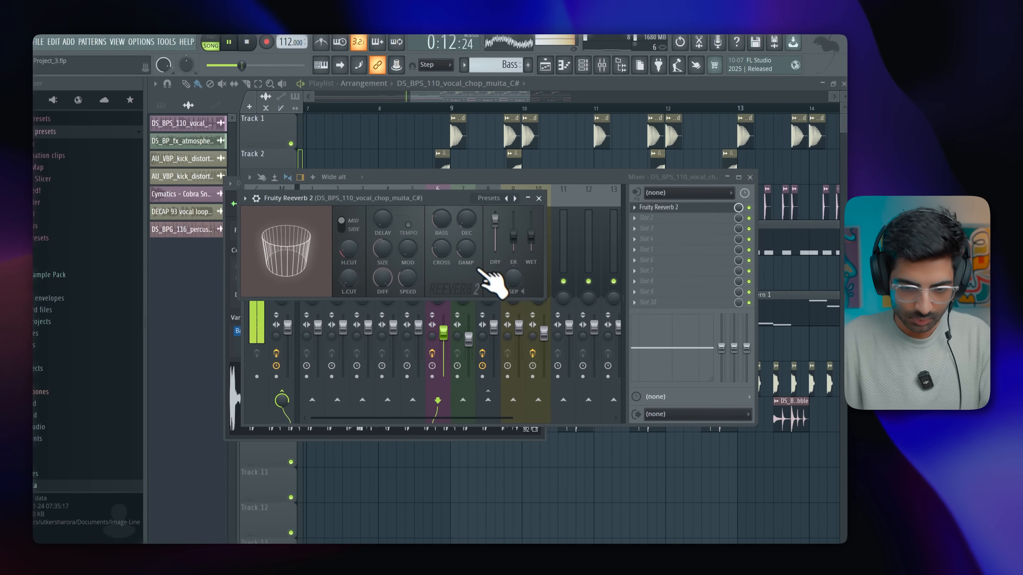
pyautogui.click(744, 178)
# Step: Play the arrangement from bar 9 and review the section up to bar 17
pyautogui.click(433, 106)
pyautogui.hscroll(1, 433, 107)
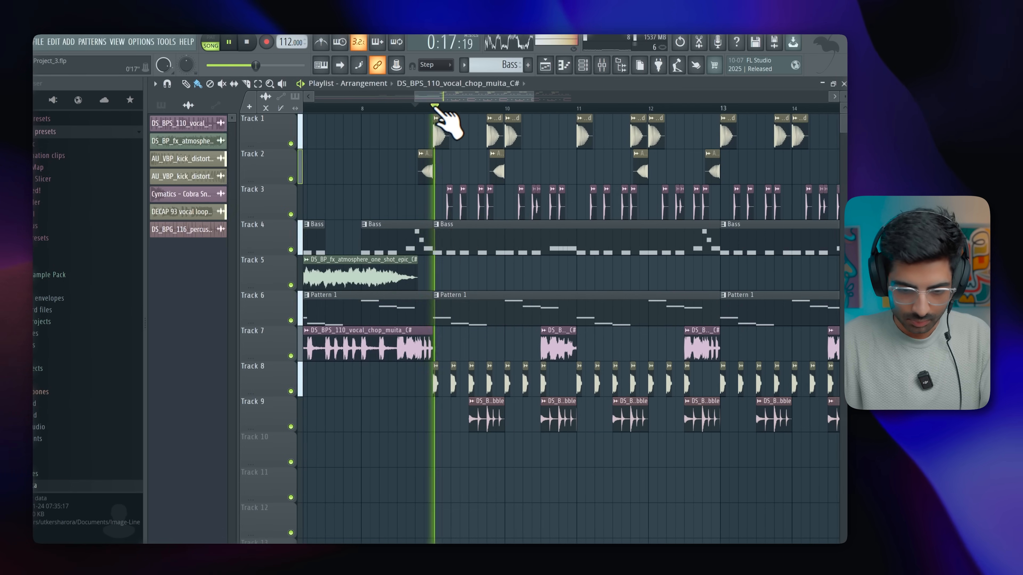
pyautogui.scroll(-5, 428, 109)
pyautogui.scroll(3, 427, 228)
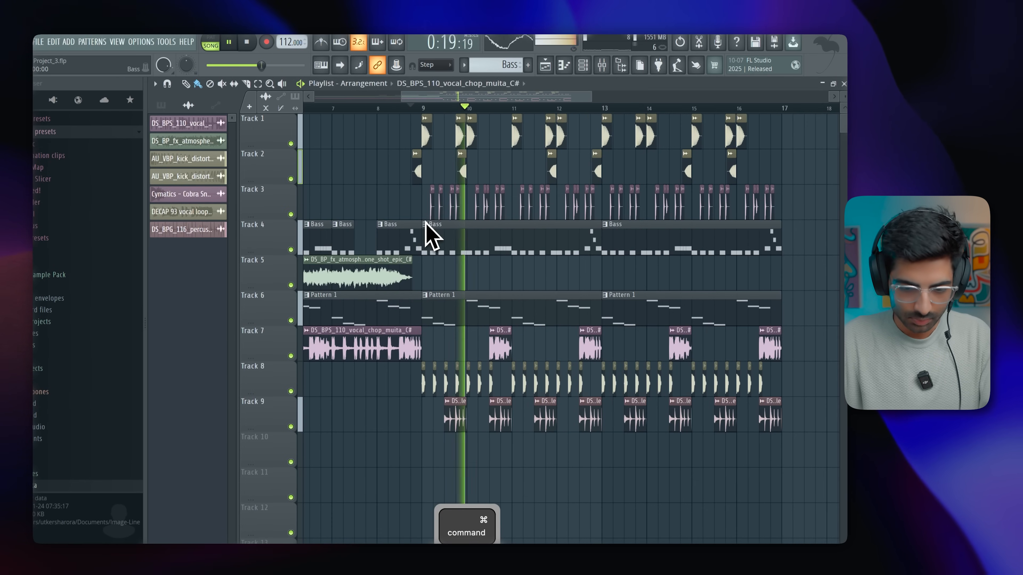
# Step: Add Fruity Parametric EQ 2 to the second effect slot of the bass synth's mixer track 8, after Kickstart 2
pyautogui.scroll(3, 497, 275)
pyautogui.scroll(-4, 498, 273)
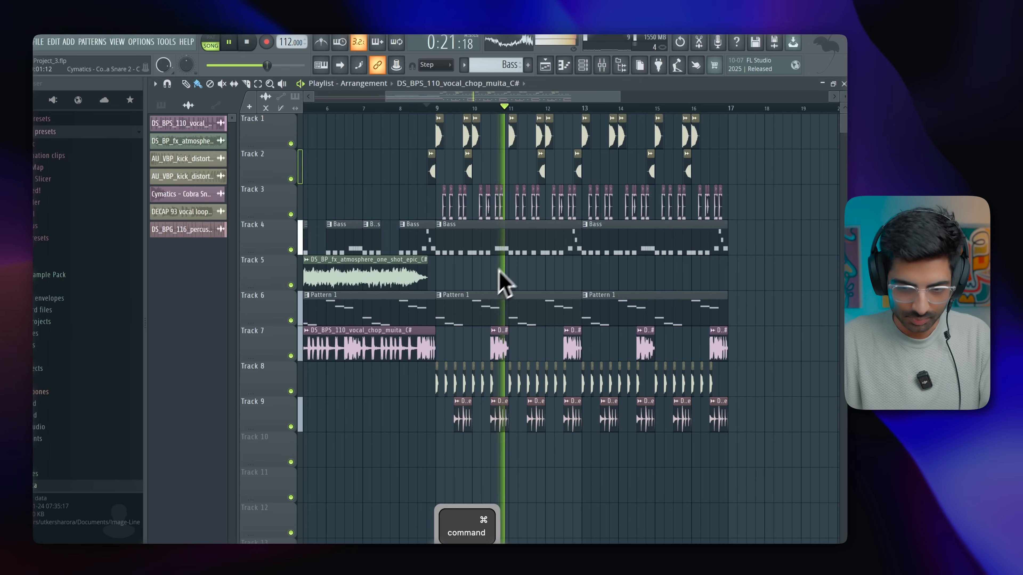
pyautogui.click(602, 66)
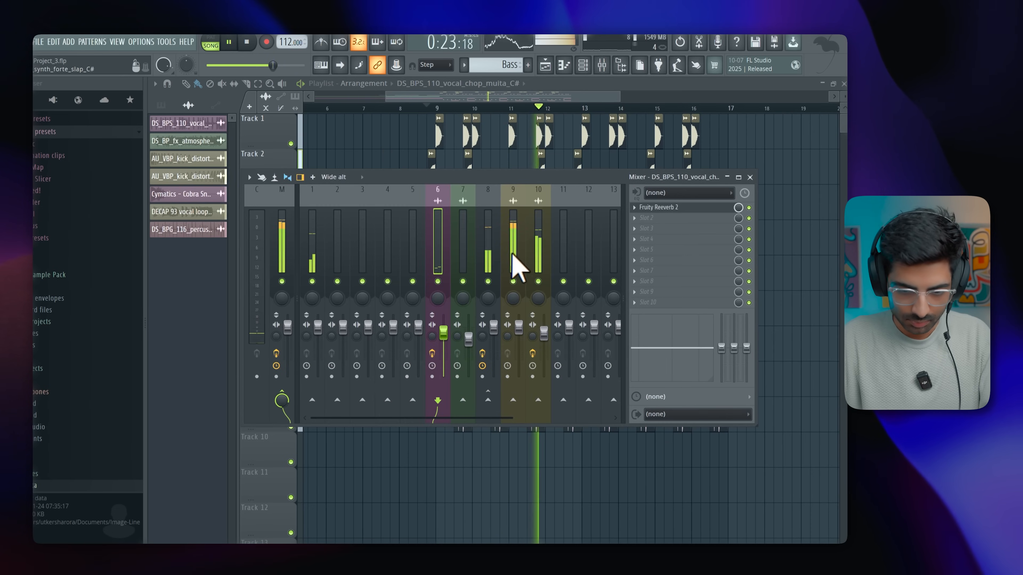
pyautogui.click(488, 254)
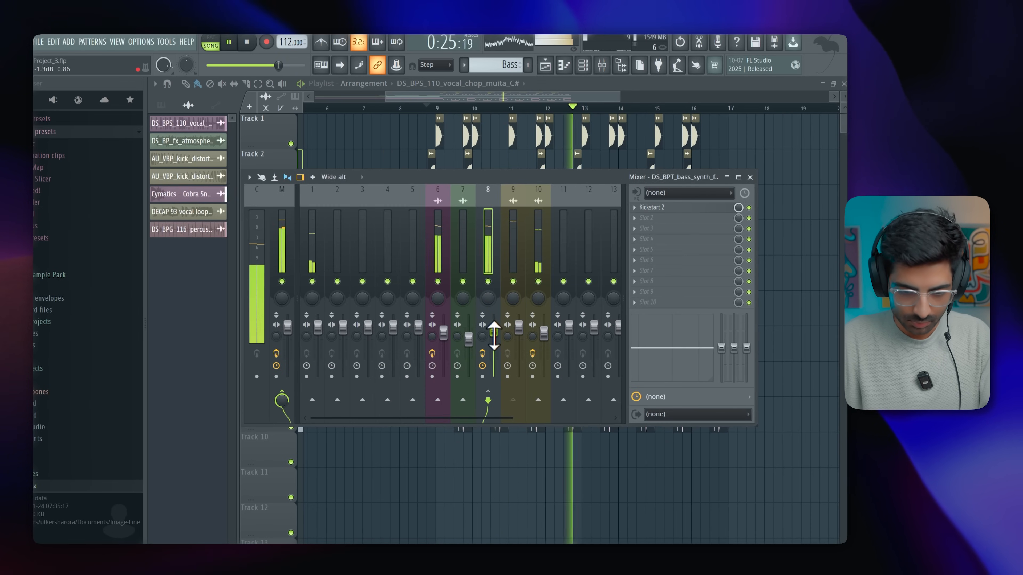
pyautogui.click(641, 218)
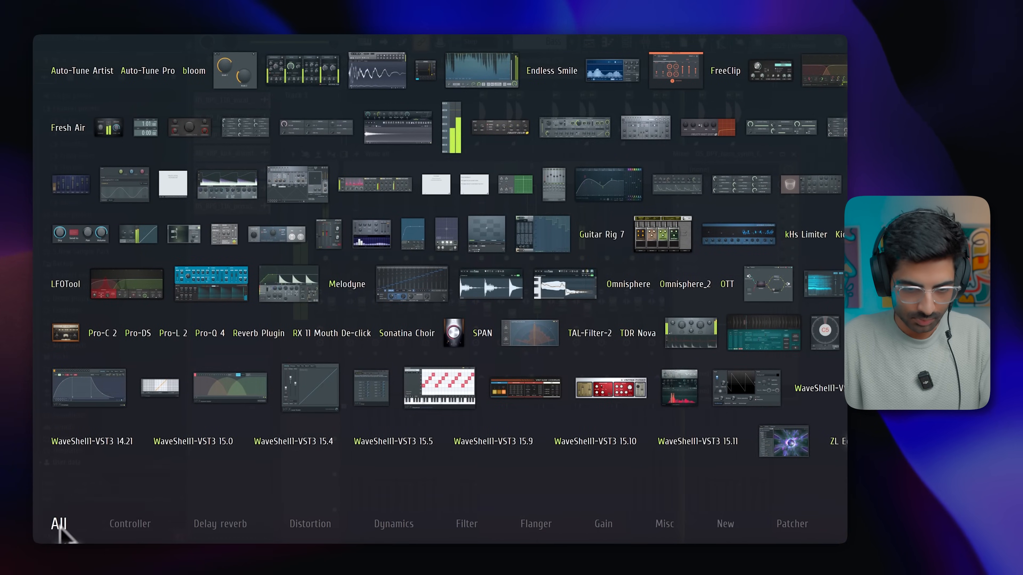
pyautogui.moveTo(608, 186); pyautogui.dragTo(679, 207)
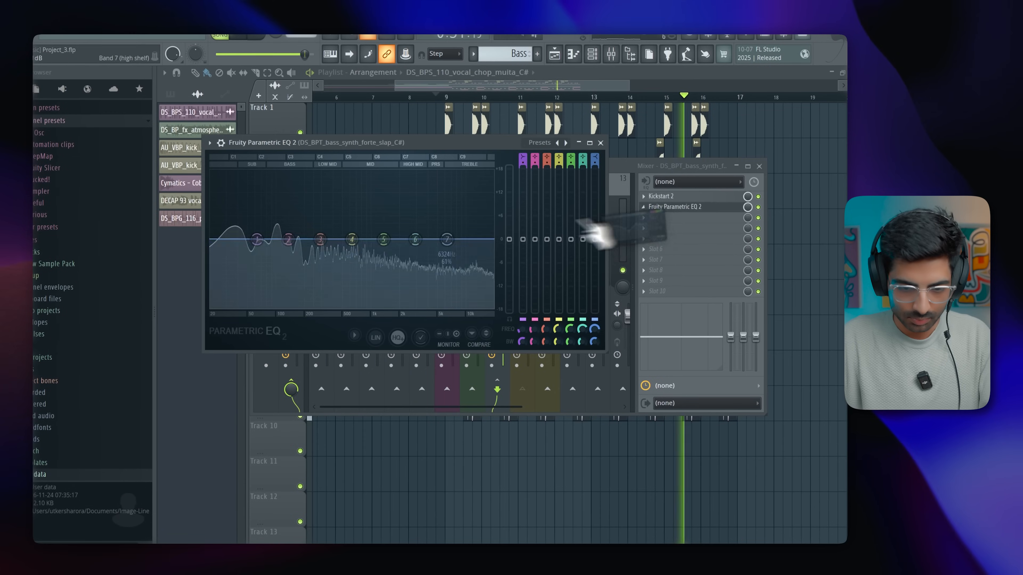
# Step: Shape the bass EQ by slightly lowering bands 4 and 6 and slightly raising band 7, and close the EQ
pyautogui.moveTo(447, 242); pyautogui.dragTo(450, 254)
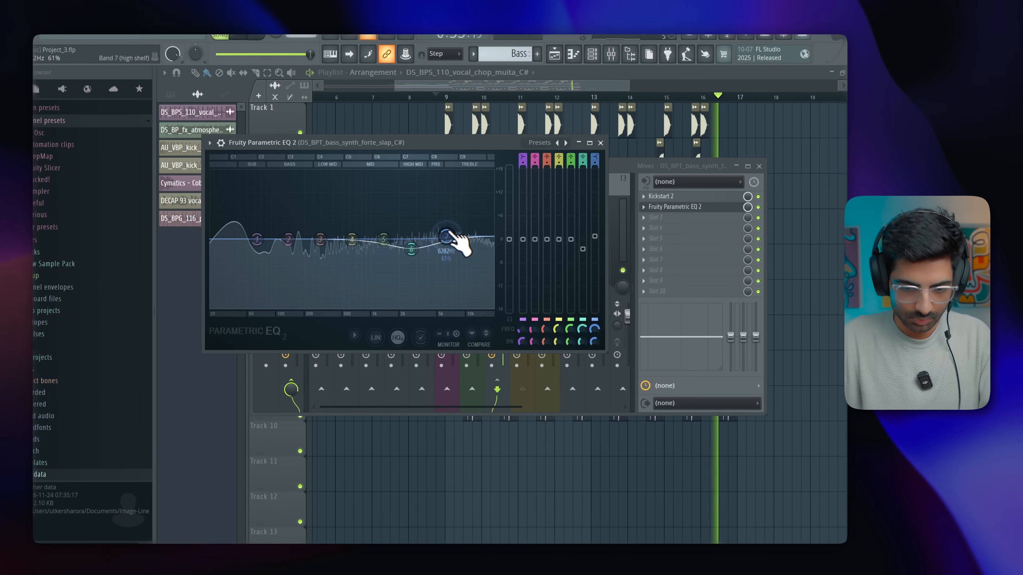
pyautogui.press('space')
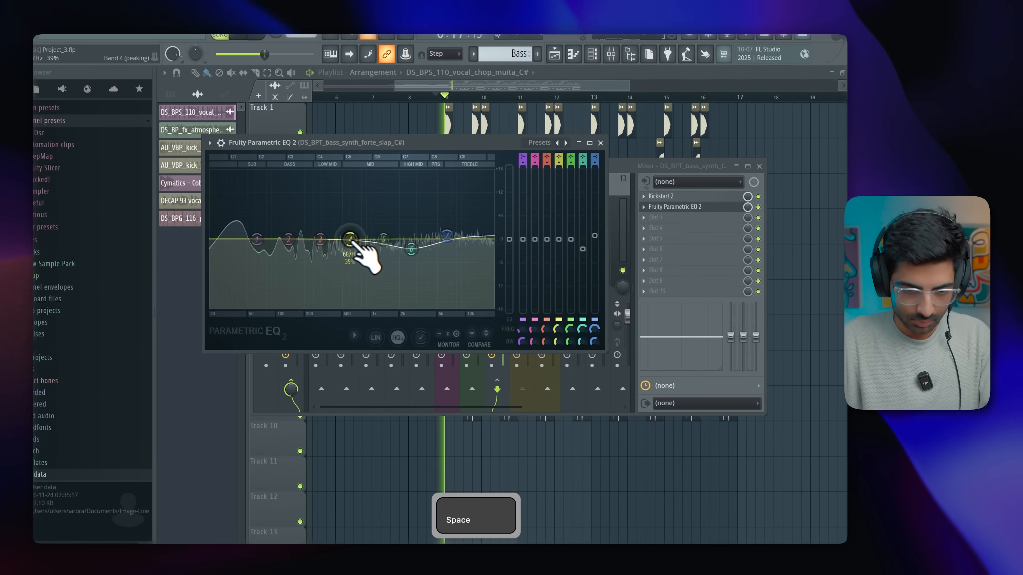
pyautogui.moveTo(355, 240); pyautogui.dragTo(348, 260)
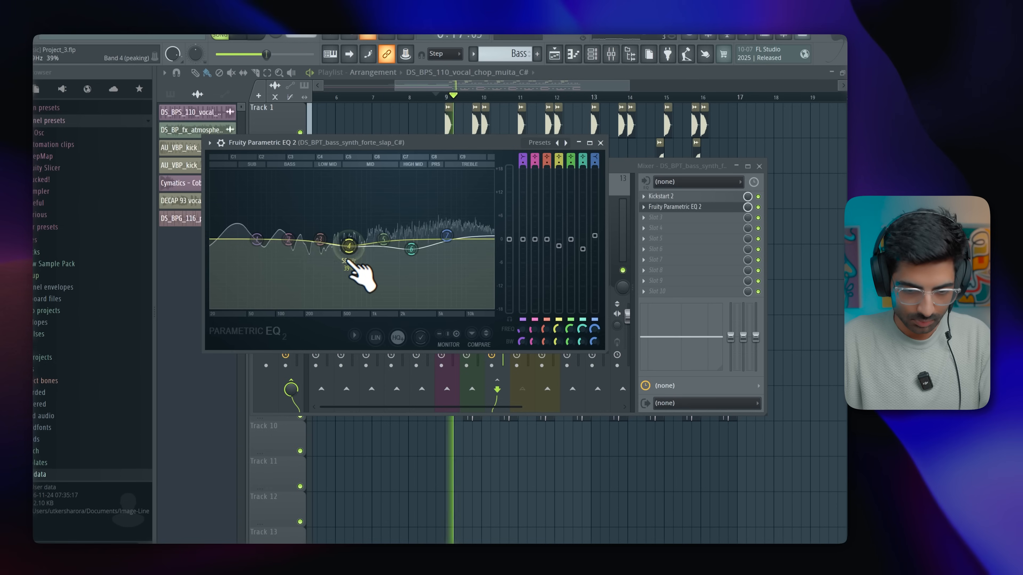
pyautogui.click(601, 143)
# Step: Inspect the Kickstart 2 settings on the bass track, close the plugin, and move the mixer below the playlist tracks
pyautogui.click(684, 197)
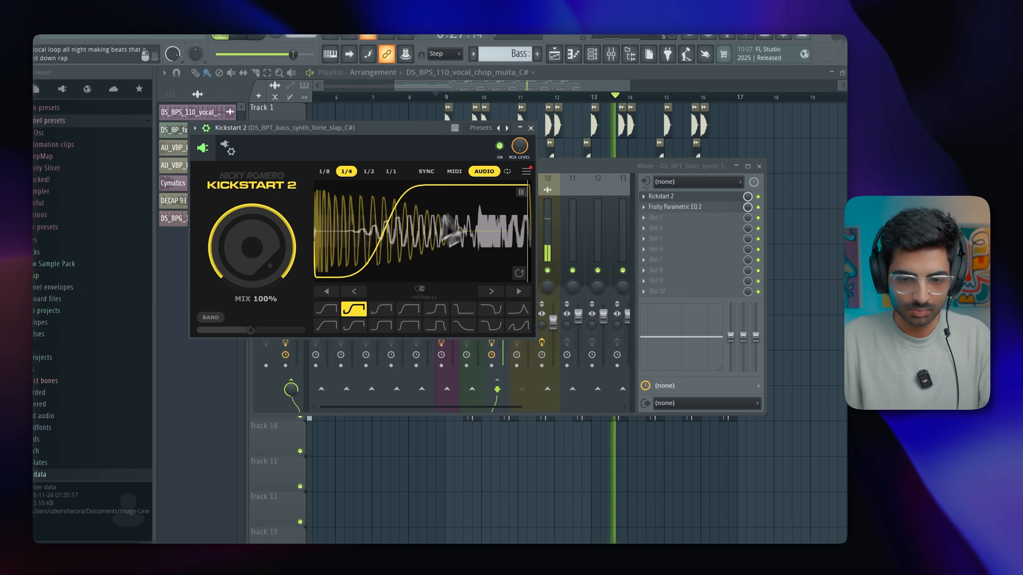
pyautogui.click(530, 127)
pyautogui.moveTo(488, 165); pyautogui.dragTo(485, 451)
# Step: Play the drop from bar 9 to bar 17 and examine how the bass and drum clips carry across bar 13
pyautogui.scroll(3, 499, 279)
pyautogui.scroll(-5, 498, 275)
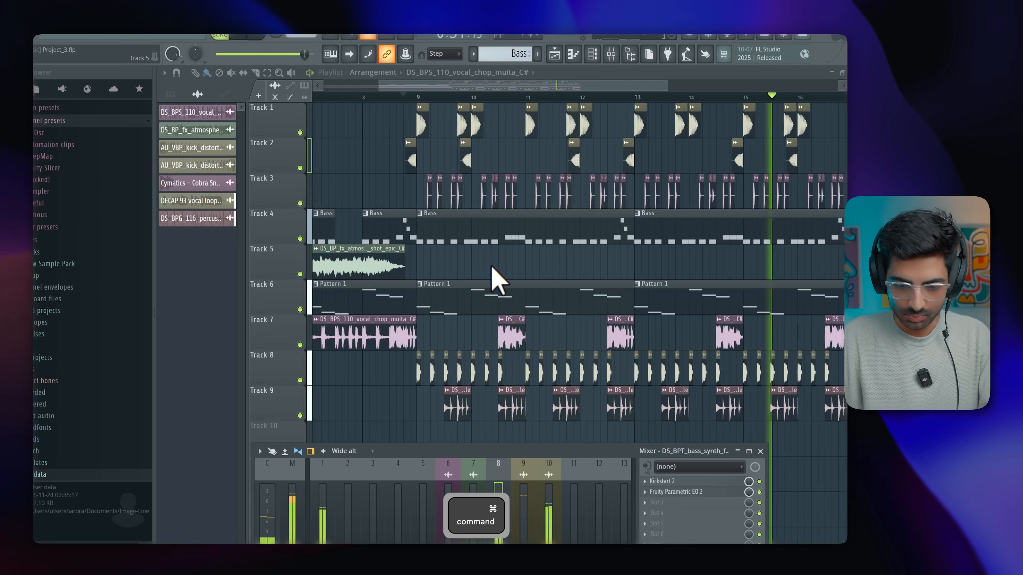
pyautogui.scroll(4, 498, 275)
pyautogui.scroll(-3, 498, 267)
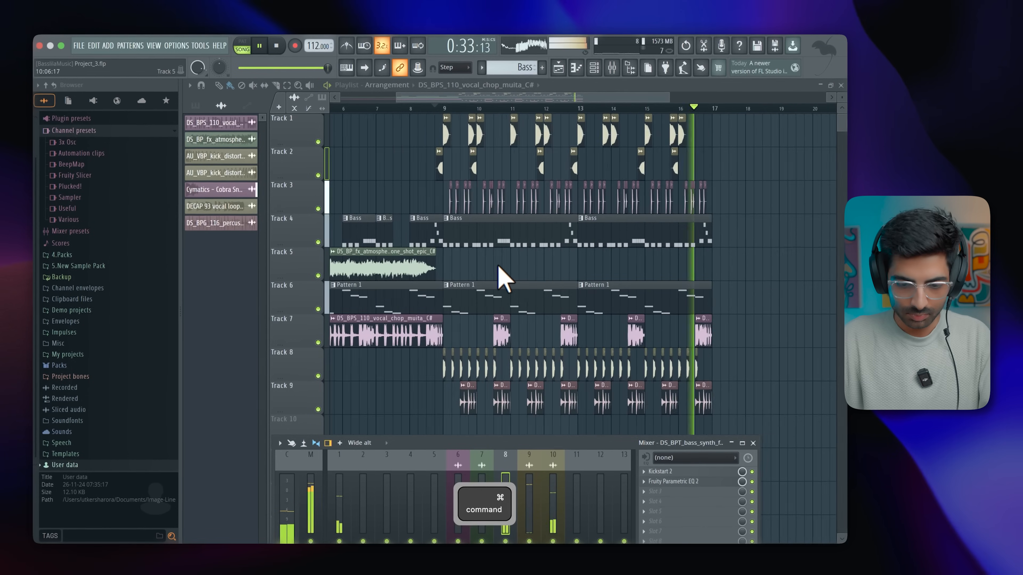
pyautogui.scroll(2, 499, 267)
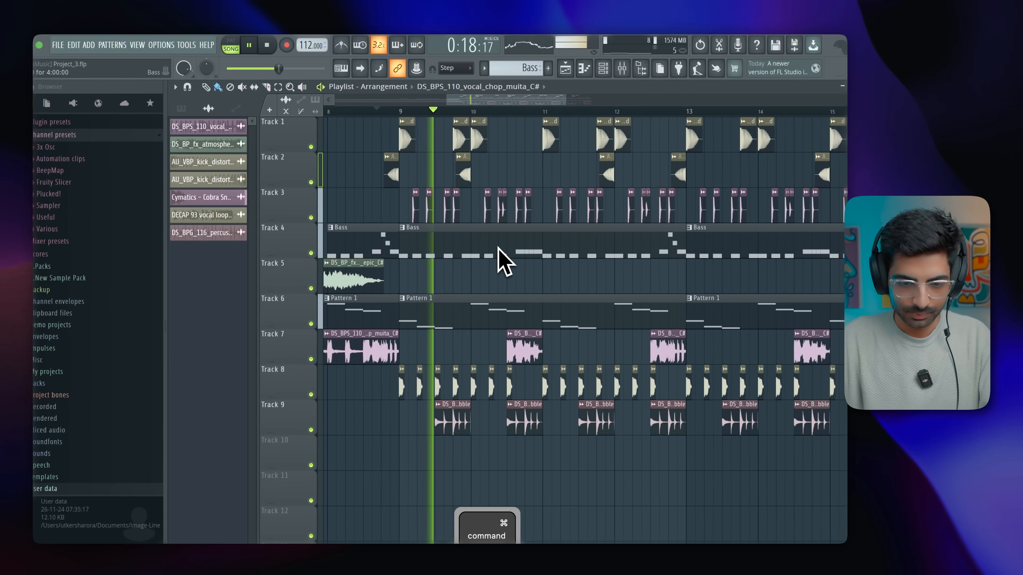
pyautogui.scroll(2, 498, 255)
pyautogui.scroll(2, 499, 253)
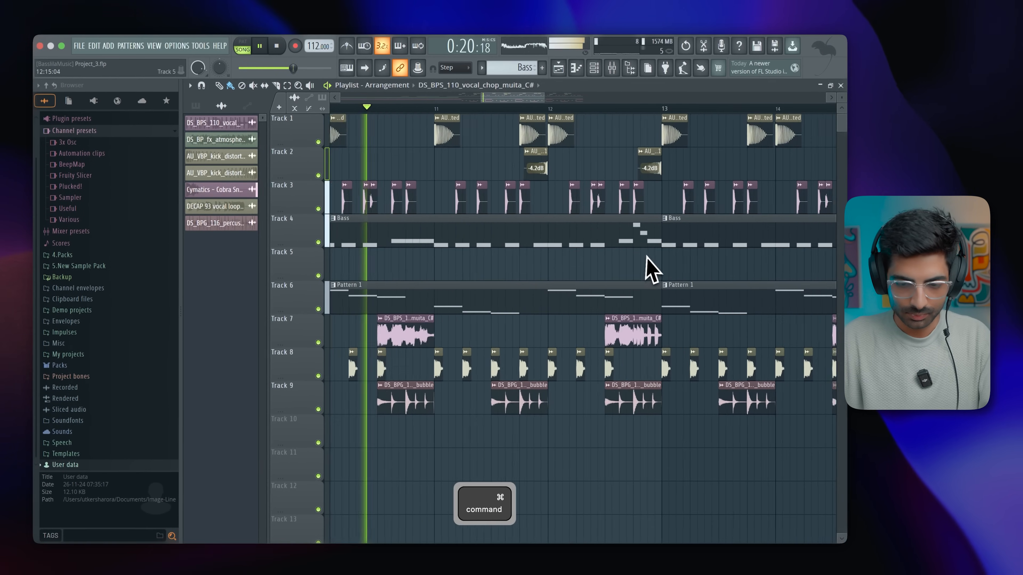
pyautogui.scroll(-4, 578, 248)
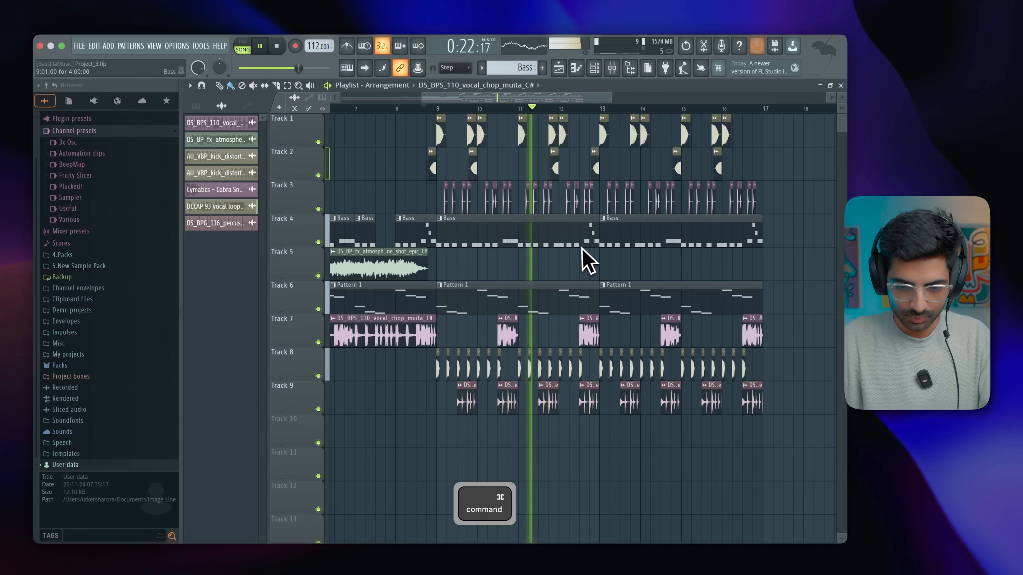
pyautogui.scroll(3, 587, 248)
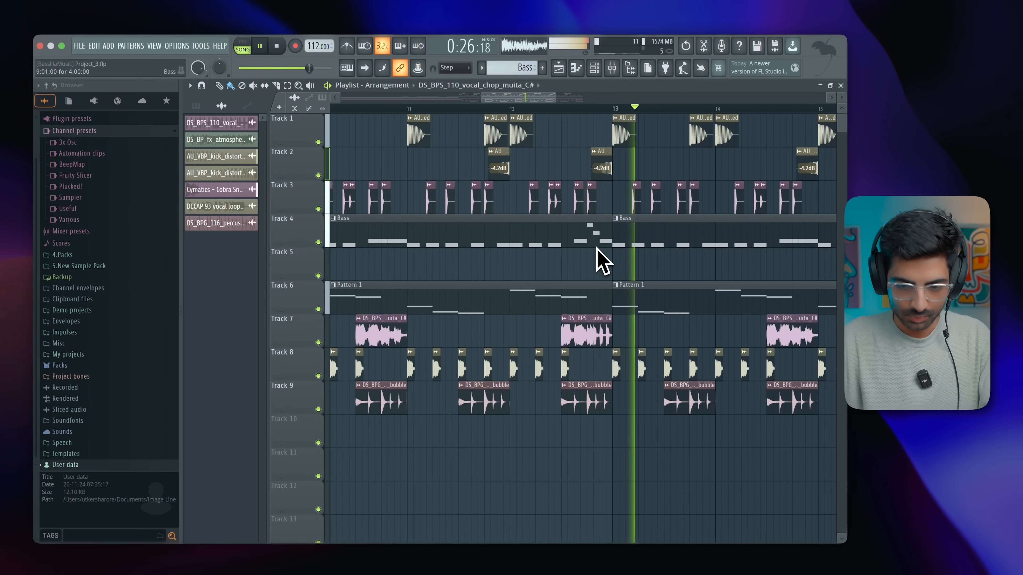
# Step: Delete the kick, snare, Track 8 and percussion bubble clips that follow the groove's opening beats in bar 13, leaving a gap before bar 14
pyautogui.press('space')
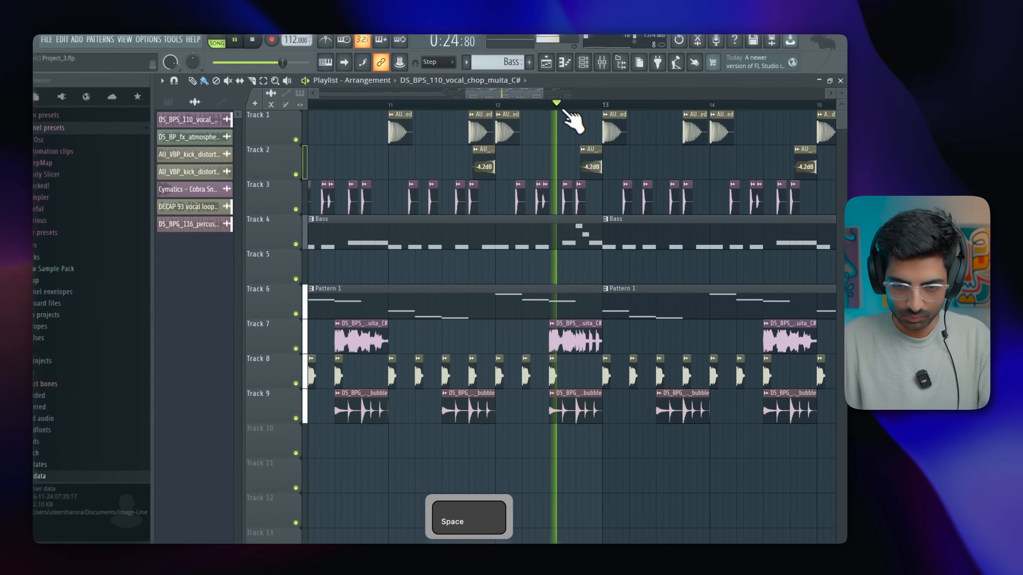
pyautogui.scroll(3, 664, 190)
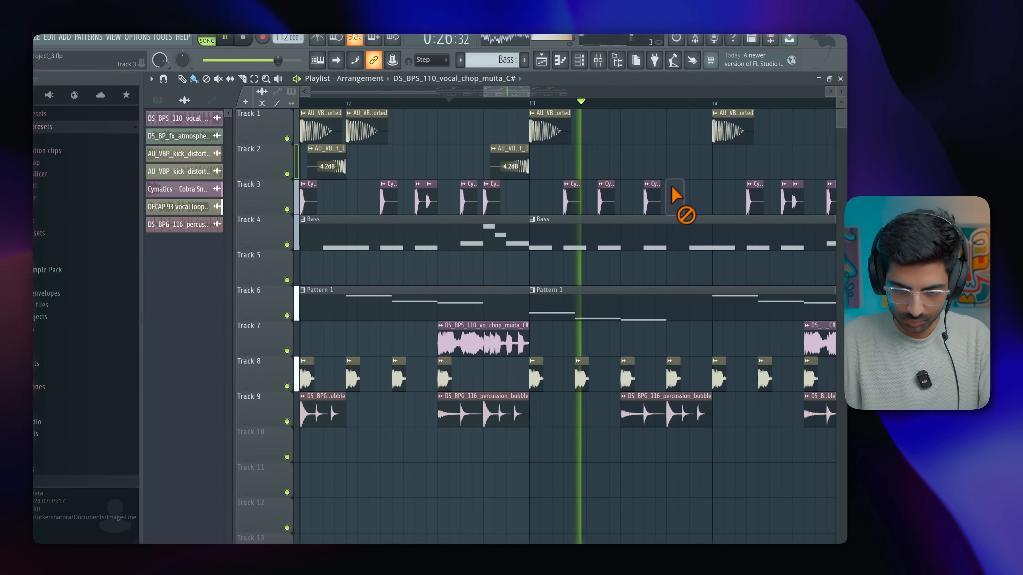
pyautogui.rightClick(651, 202)
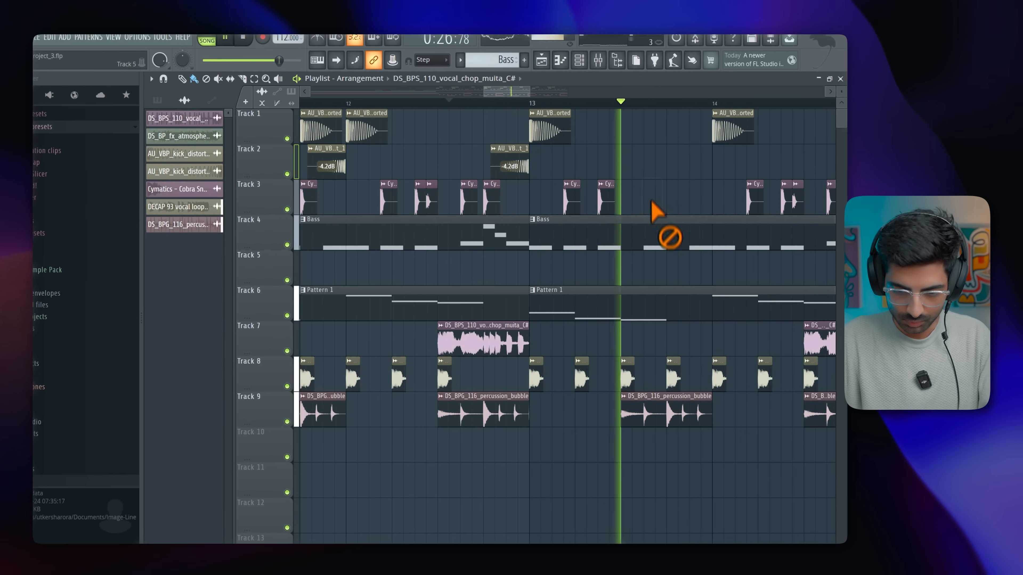
pyautogui.press('space')
pyautogui.press('space')
pyautogui.rightClick(700, 412)
pyautogui.rightClick(677, 383)
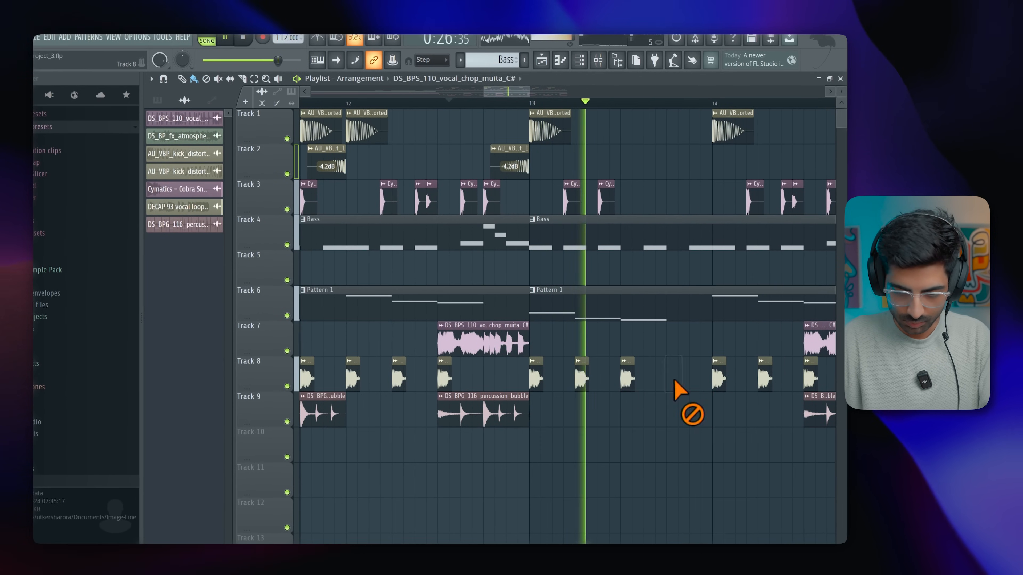
pyautogui.press('space')
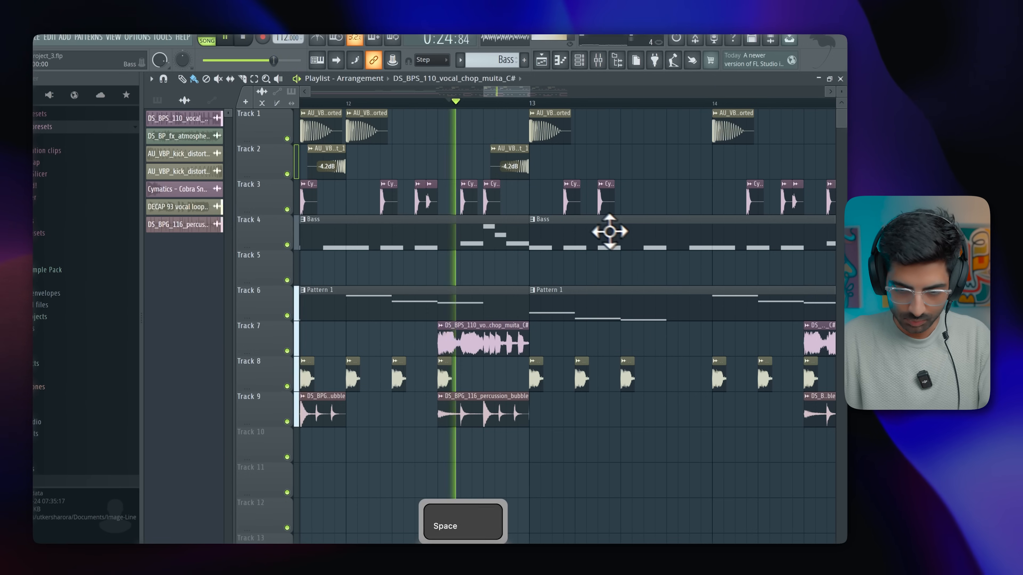
pyautogui.doubleClick(609, 230)
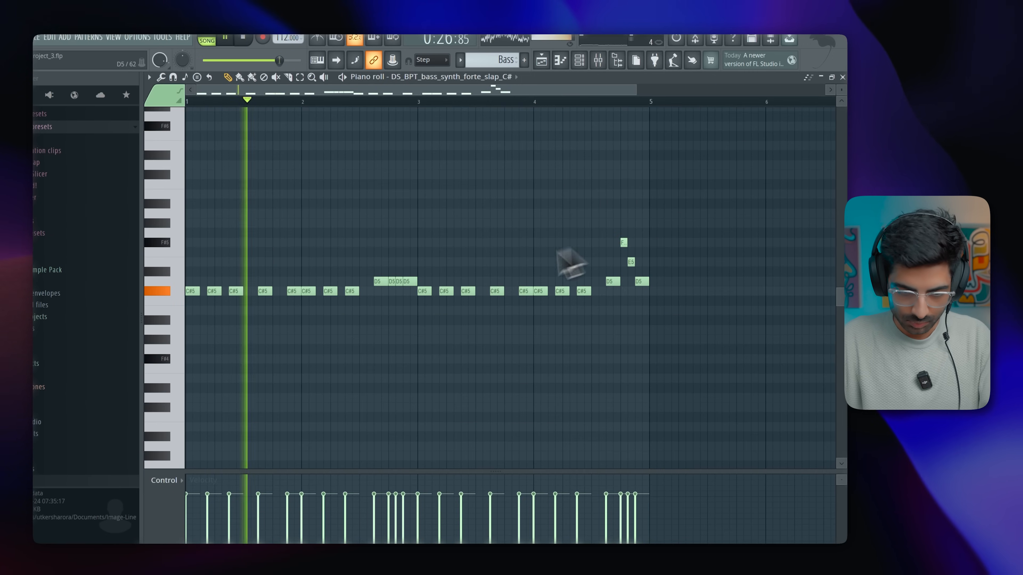
pyautogui.press('space')
pyautogui.press('space')
pyautogui.click(842, 77)
pyautogui.press('space')
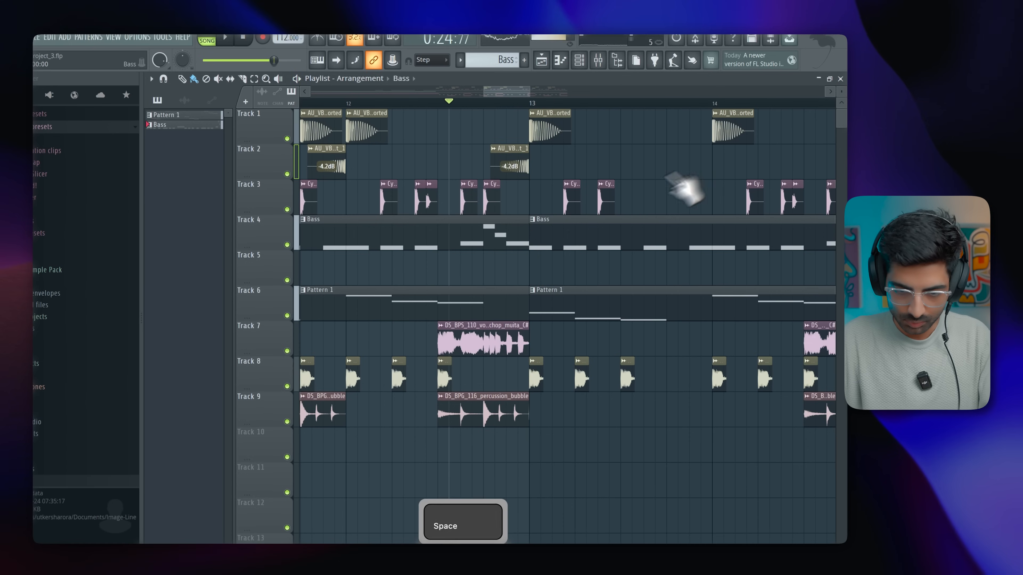
# Step: Make the Bass pattern clip at bar 13 unique and open its notes in the piano roll, focused on bar 1
pyautogui.click(541, 220)
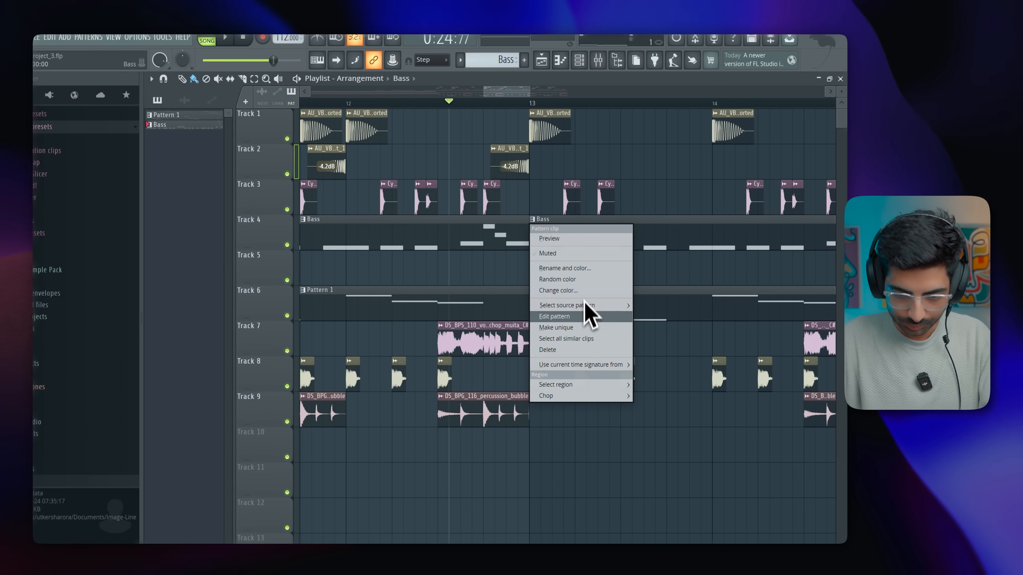
pyautogui.click(583, 327)
pyautogui.press('space')
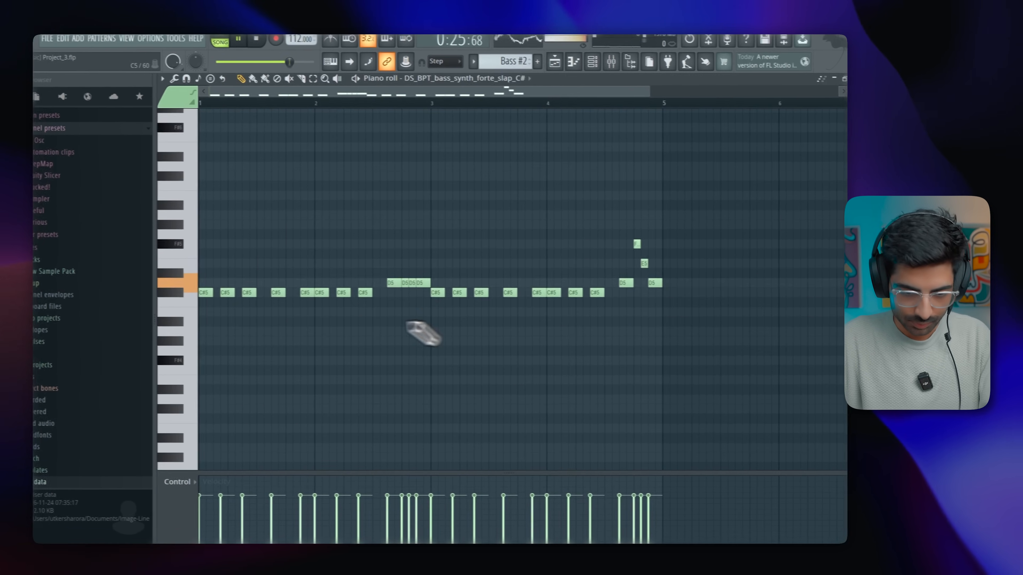
pyautogui.scroll(3, 217, 347)
pyautogui.press('space')
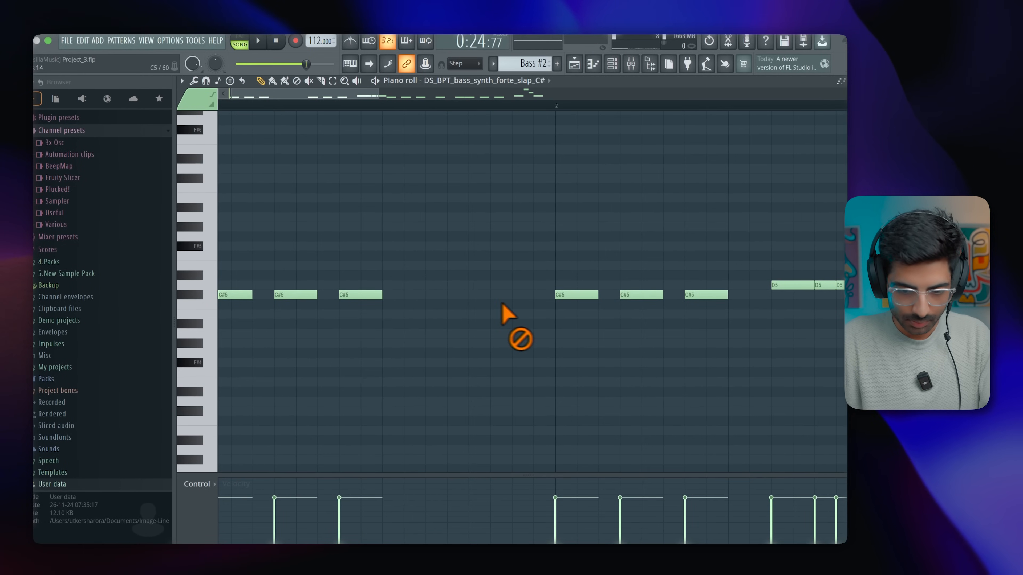
# Step: Set the snap to 1/6 beat and clear the C#5 notes in bar 1 except the first one
pyautogui.click(465, 65)
pyautogui.click(461, 168)
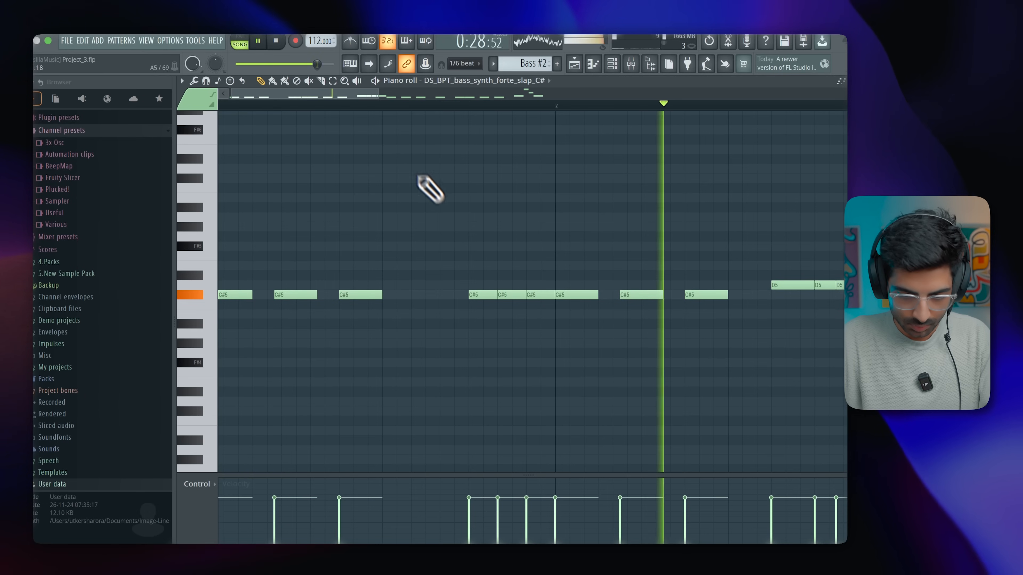
pyautogui.press('space')
pyautogui.rightClick(370, 295)
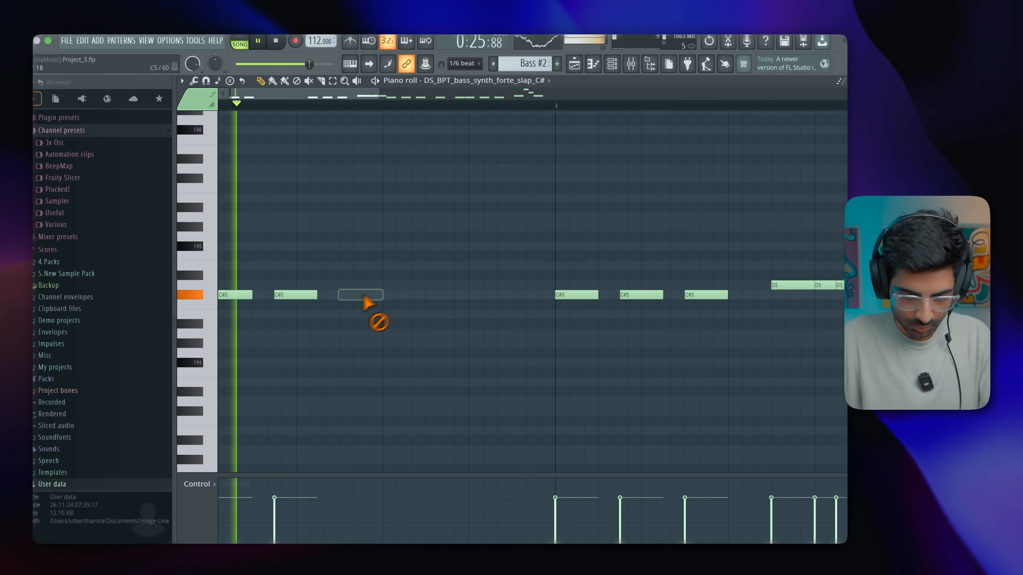
pyautogui.press('space')
pyautogui.click(304, 296)
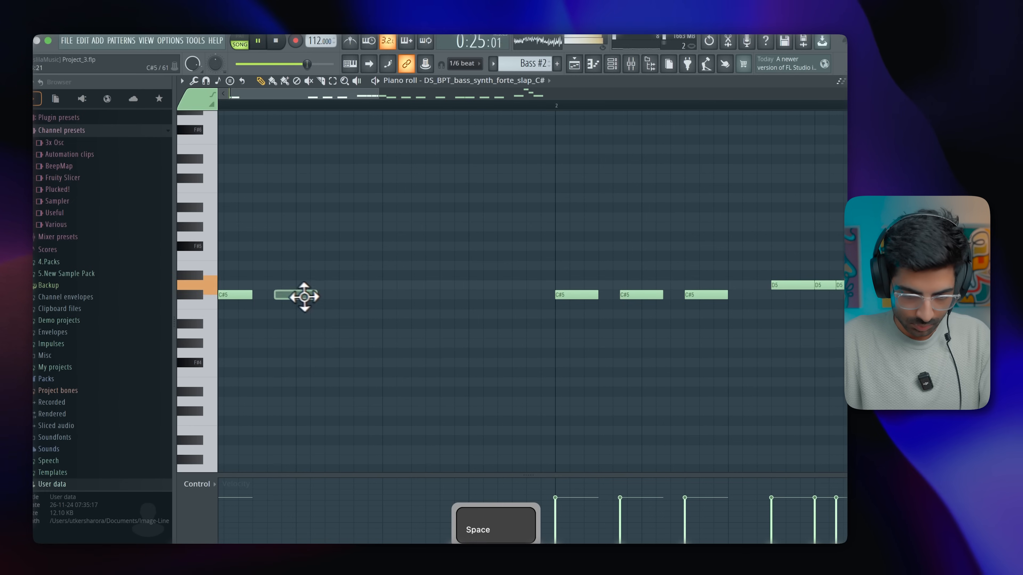
pyautogui.press('space')
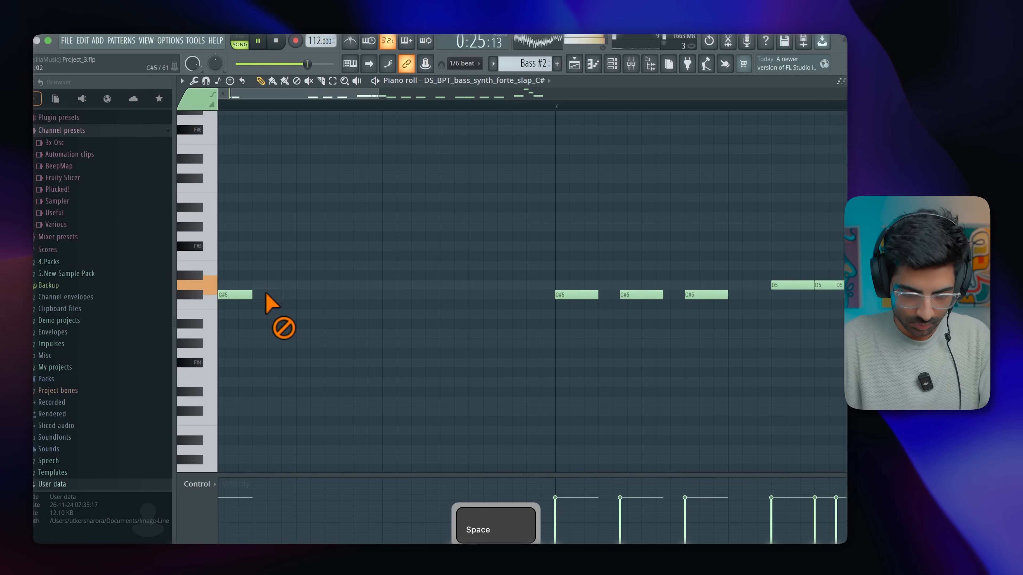
# Step: Fill bar 1 up to bar 2 with a continuous run of C#5 notes, shortest first, decline the Siri shortcut, and close the piano roll
pyautogui.press('space')
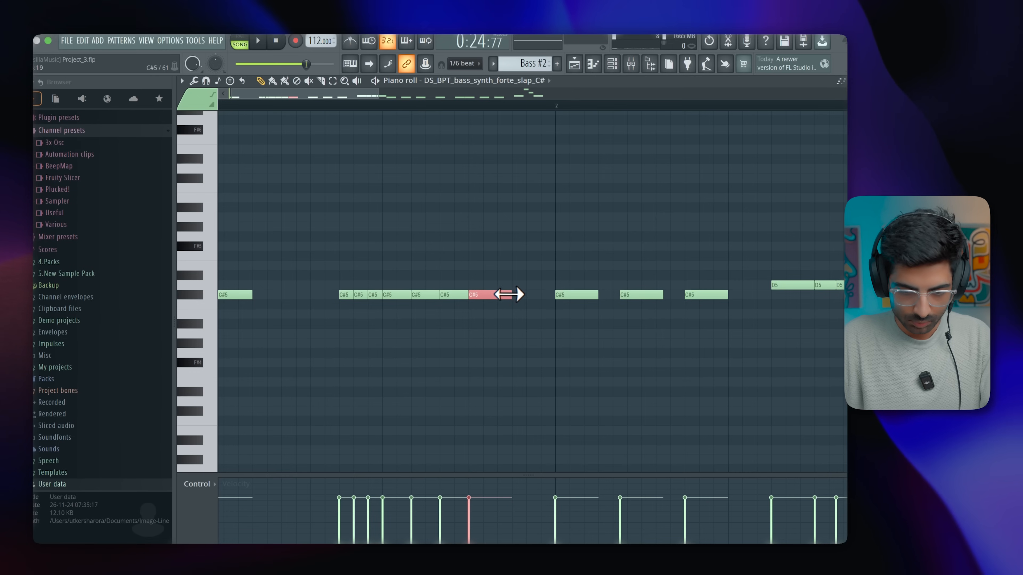
pyautogui.press('super+space')
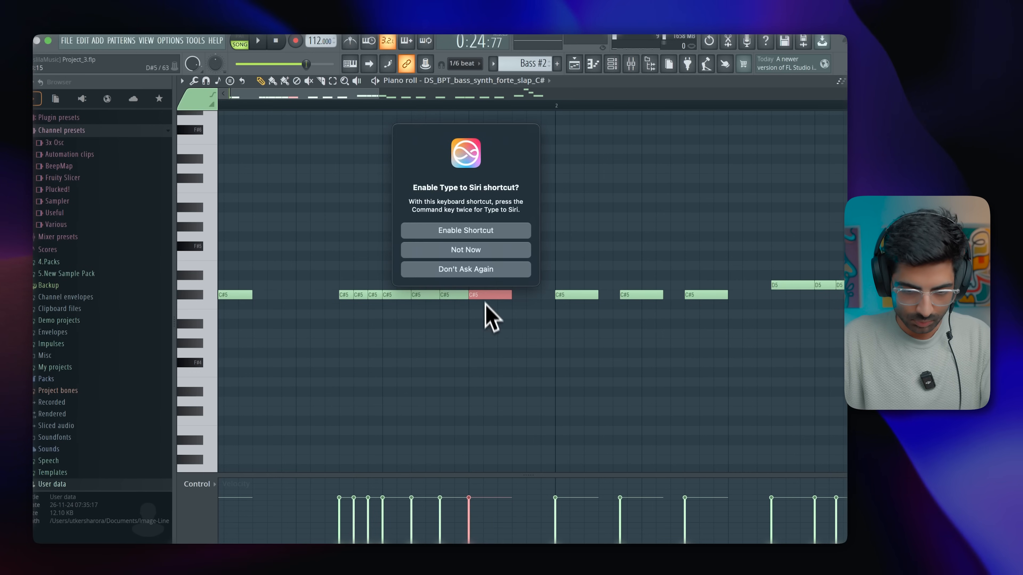
pyautogui.click(478, 257)
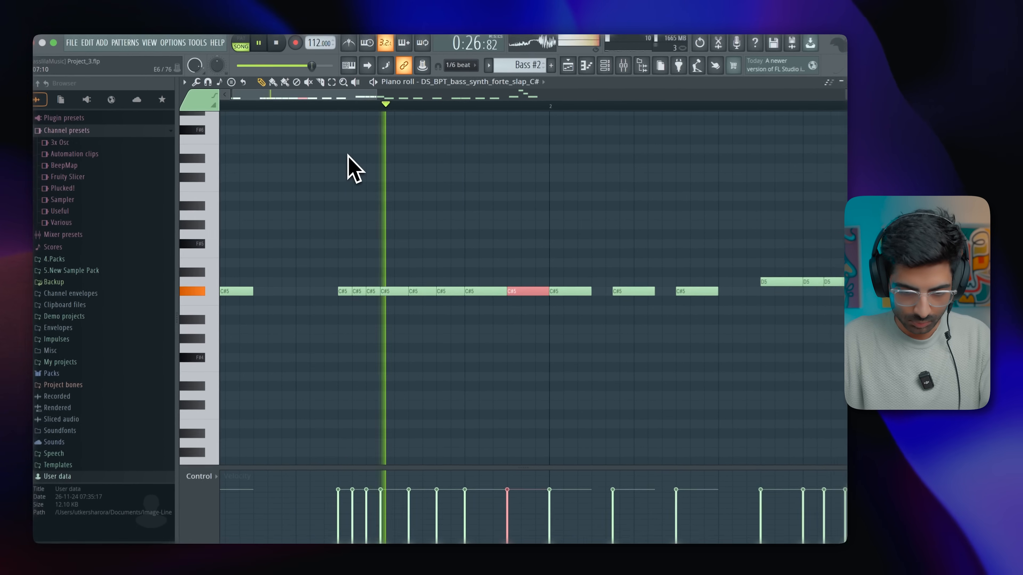
pyautogui.scroll(-5, 347, 164)
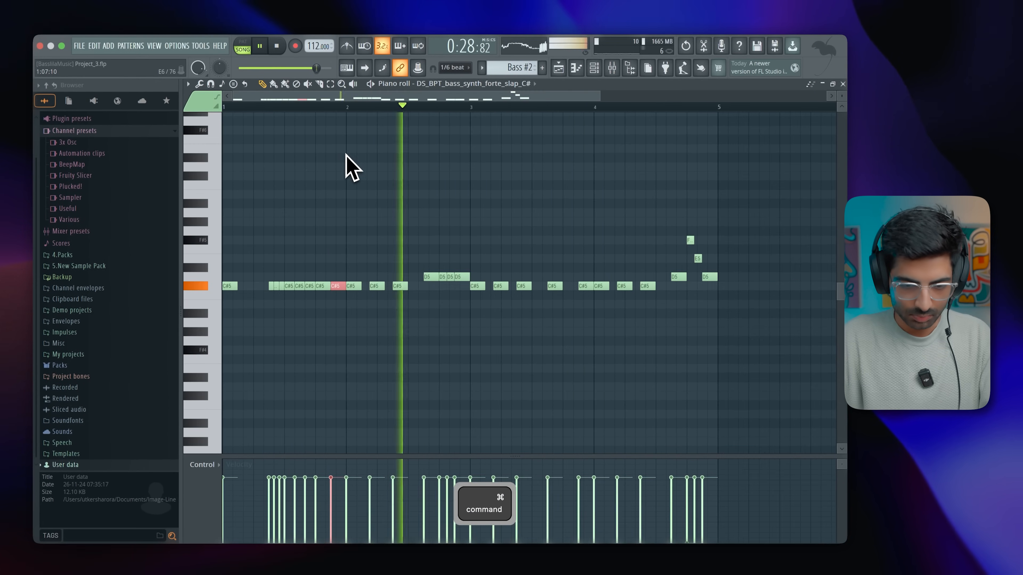
pyautogui.click(842, 84)
# Step: Play the arrangement around bar 13 and check the Bass #2 fill against the thinned drums
pyautogui.press('space')
pyautogui.press('space')
pyautogui.scroll(-3, 489, 224)
pyautogui.scroll(-3, 495, 231)
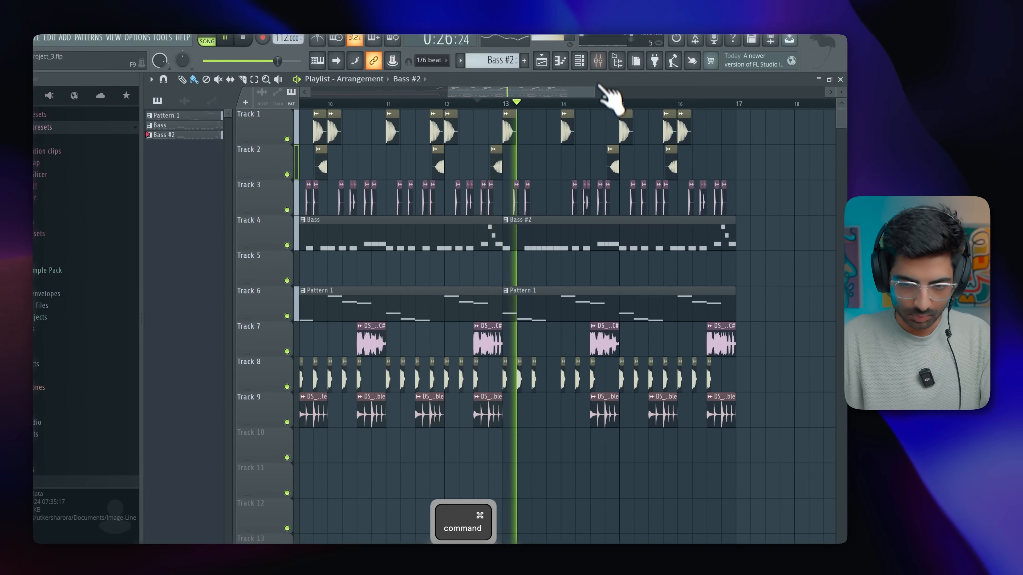
pyautogui.click(598, 61)
pyautogui.click(598, 60)
pyautogui.press('space')
pyautogui.press('space')
pyautogui.scroll(2, 562, 197)
pyautogui.scroll(4, 530, 217)
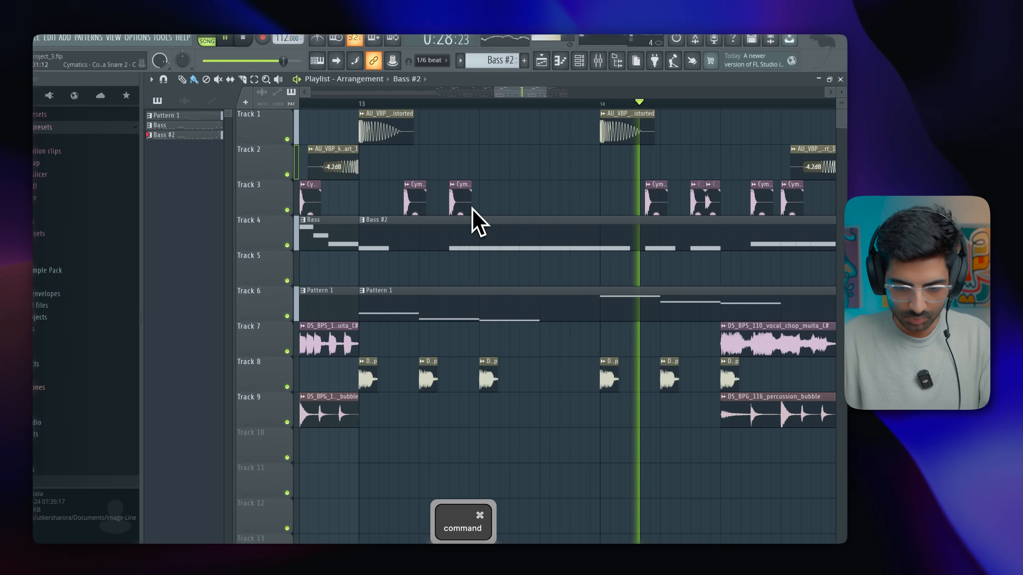
# Step: Play the arrangement, move the mixer into view and add Endless Smile to the Master channel
pyautogui.scroll(-4, 473, 210)
pyautogui.press('space')
pyautogui.click(613, 61)
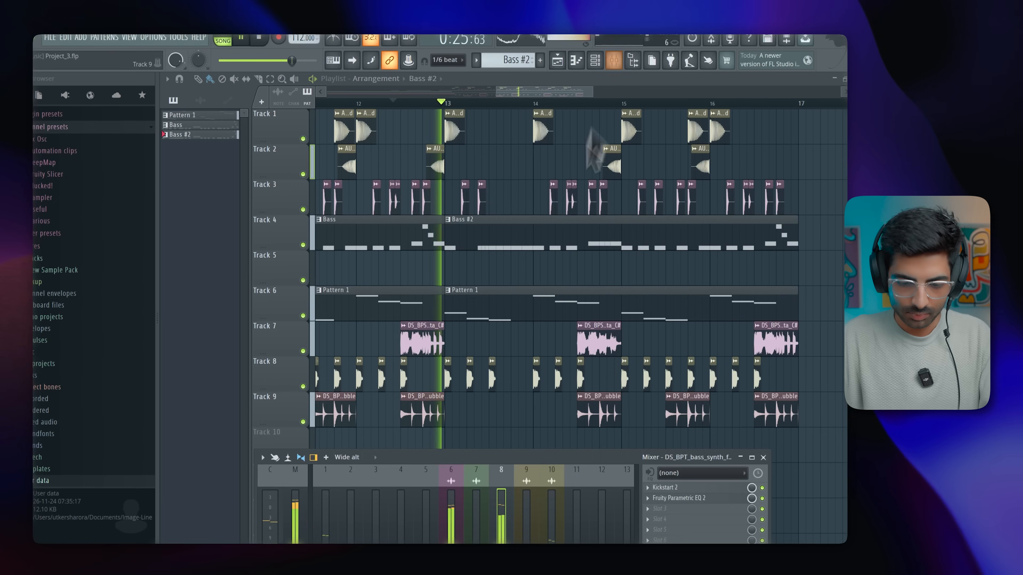
pyautogui.moveTo(513, 454); pyautogui.dragTo(467, 126)
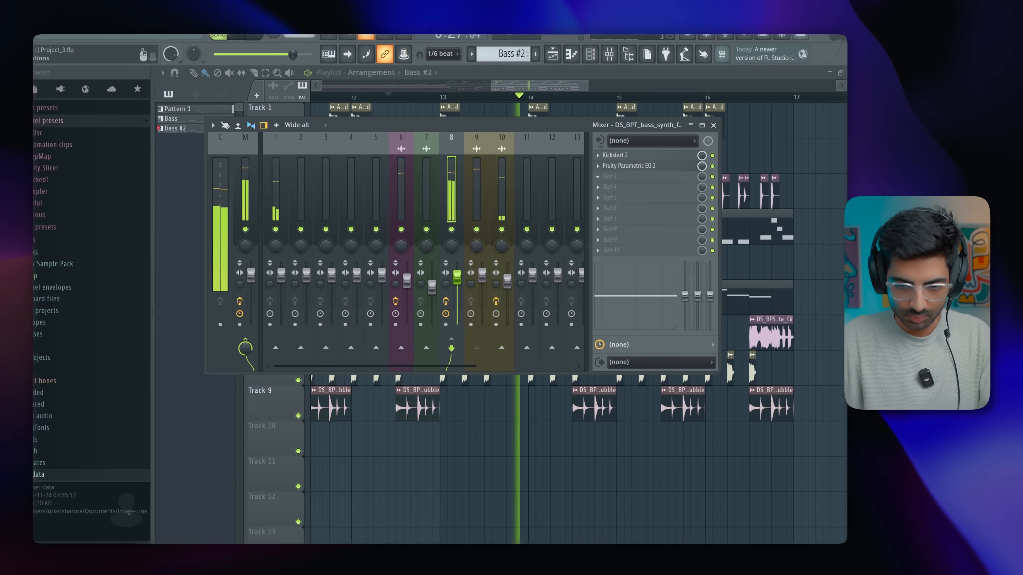
pyautogui.middleClick(605, 177)
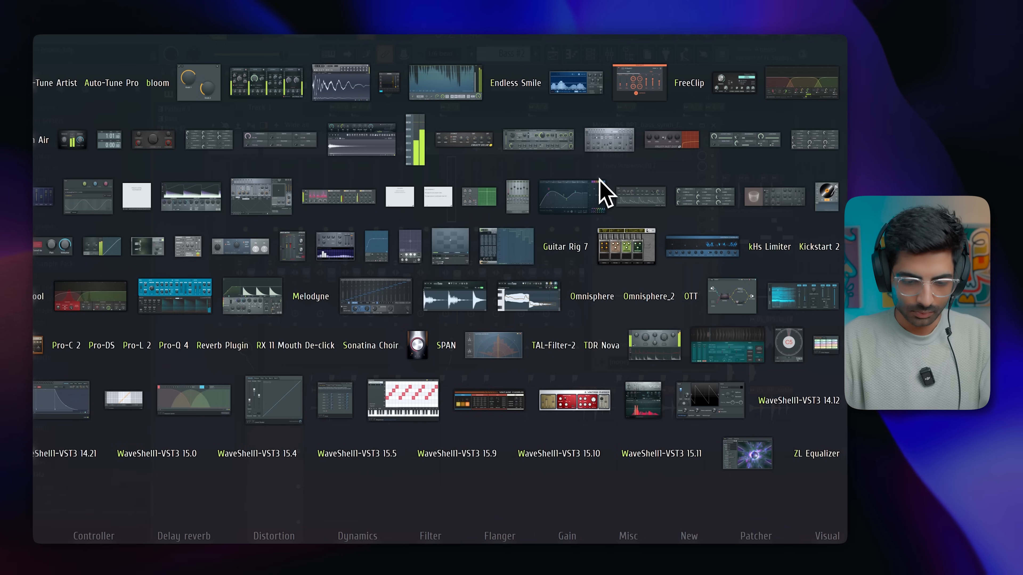
pyautogui.press('n')
pyautogui.press('Return')
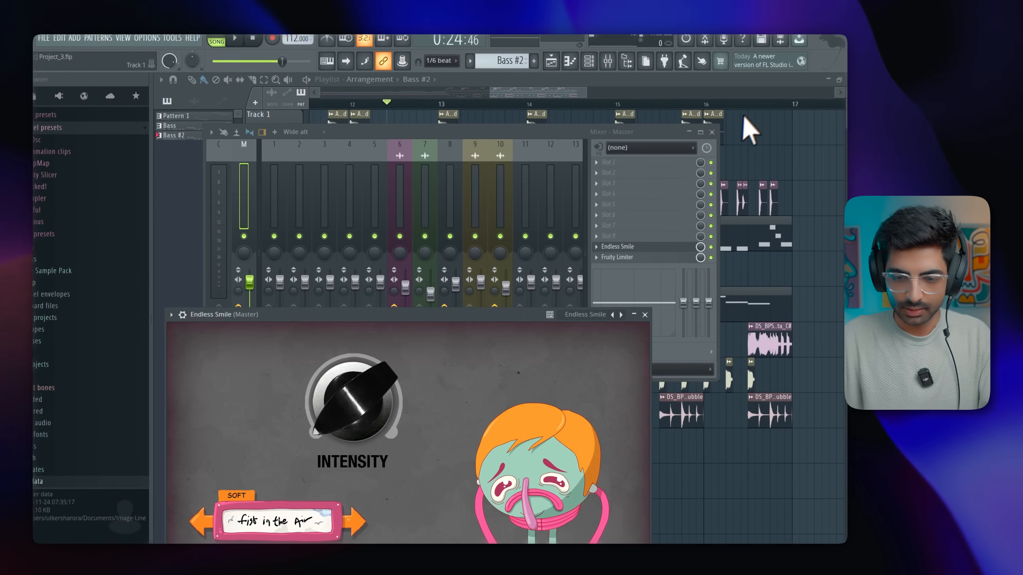
# Step: Play the drop and try out a higher Endless Smile Intensity on the Master
pyautogui.click(734, 144)
pyautogui.press('space')
pyautogui.moveTo(345, 385); pyautogui.dragTo(336, 362)
pyautogui.press('space')
# Step: Delete the two snare clips on Track 3 in bar 13 and play the section
pyautogui.press('space')
pyautogui.rightClick(467, 204)
pyautogui.press('space')
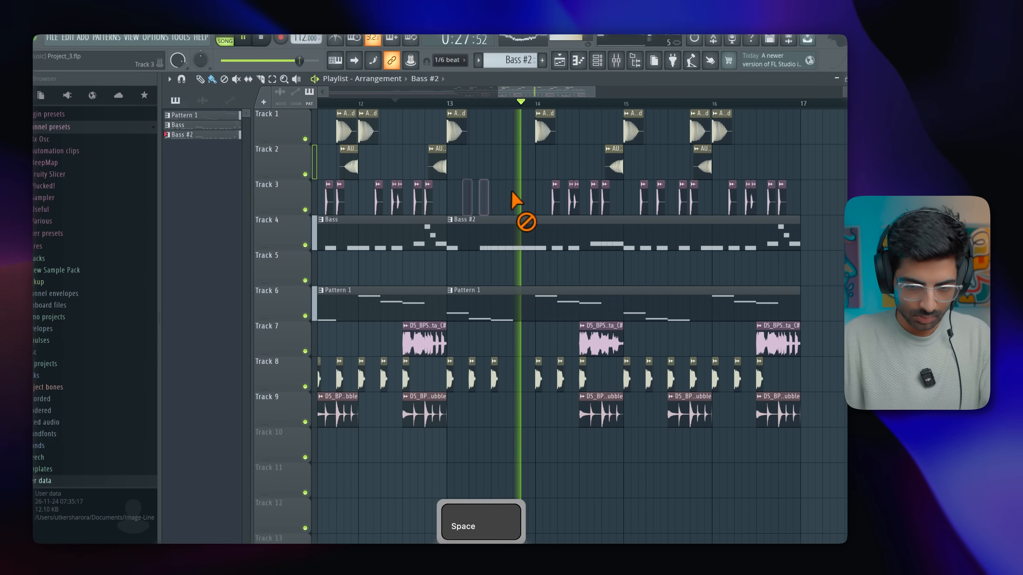
# Step: Reopen Endless Smile on the Master, audition its Intensity at 30% and 7%, and turn it down to its minimum
pyautogui.click(615, 60)
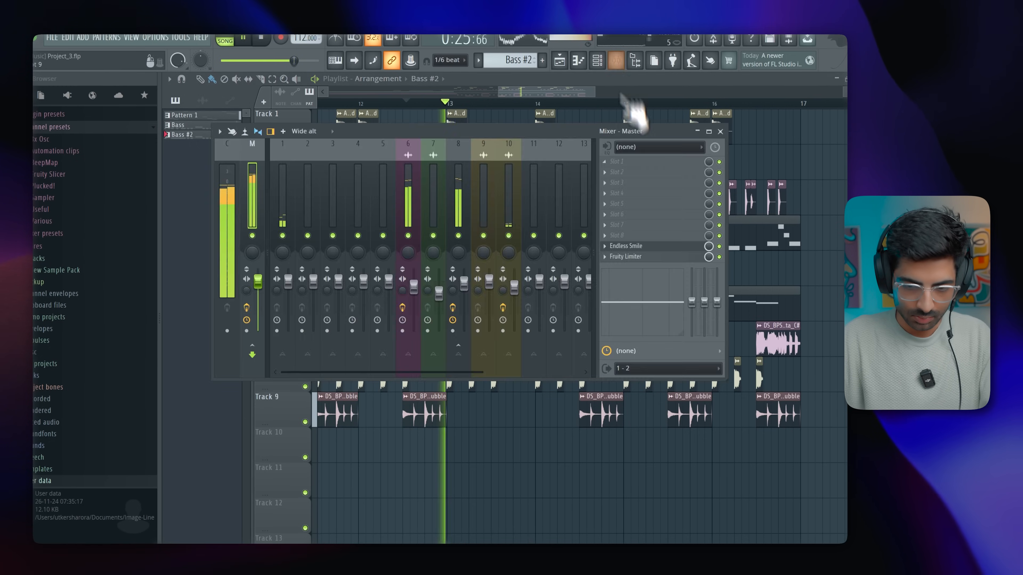
pyautogui.click(620, 246)
pyautogui.press('space')
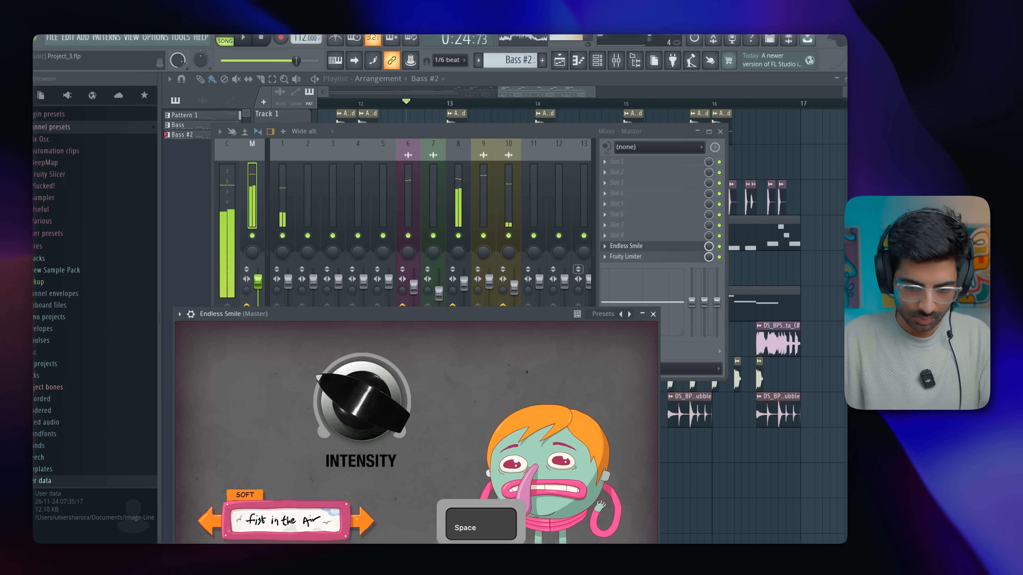
pyautogui.moveTo(357, 395); pyautogui.dragTo(354, 478)
pyautogui.press('space')
pyautogui.press('space')
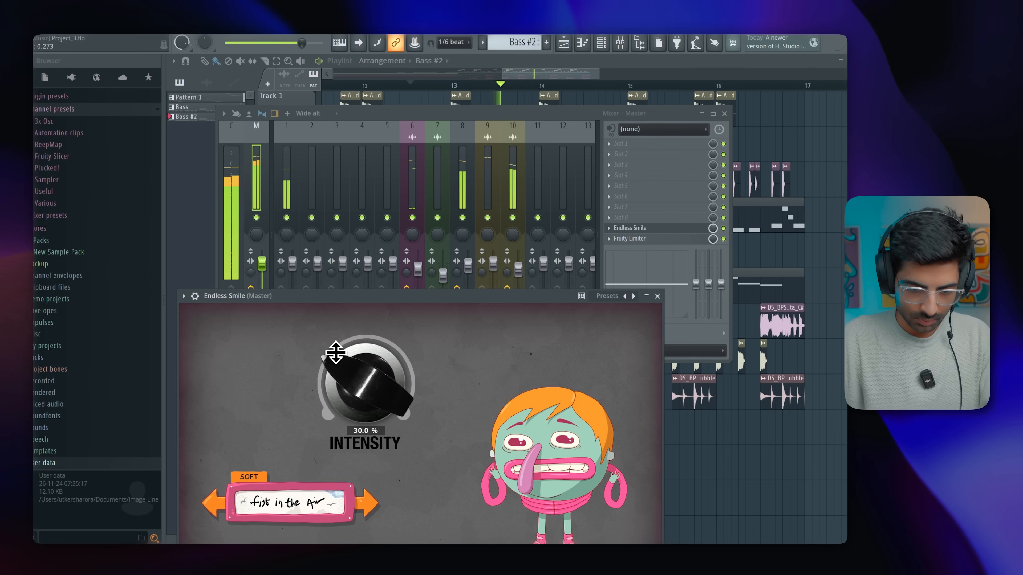
pyautogui.moveTo(339, 343); pyautogui.dragTo(313, 484)
pyautogui.press('space')
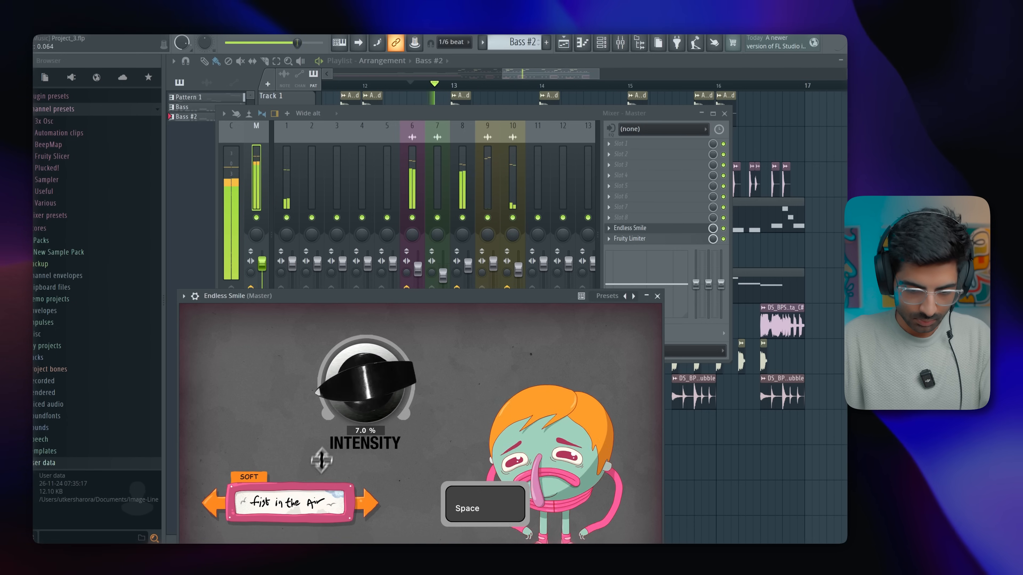
pyautogui.moveTo(337, 383); pyautogui.dragTo(304, 443)
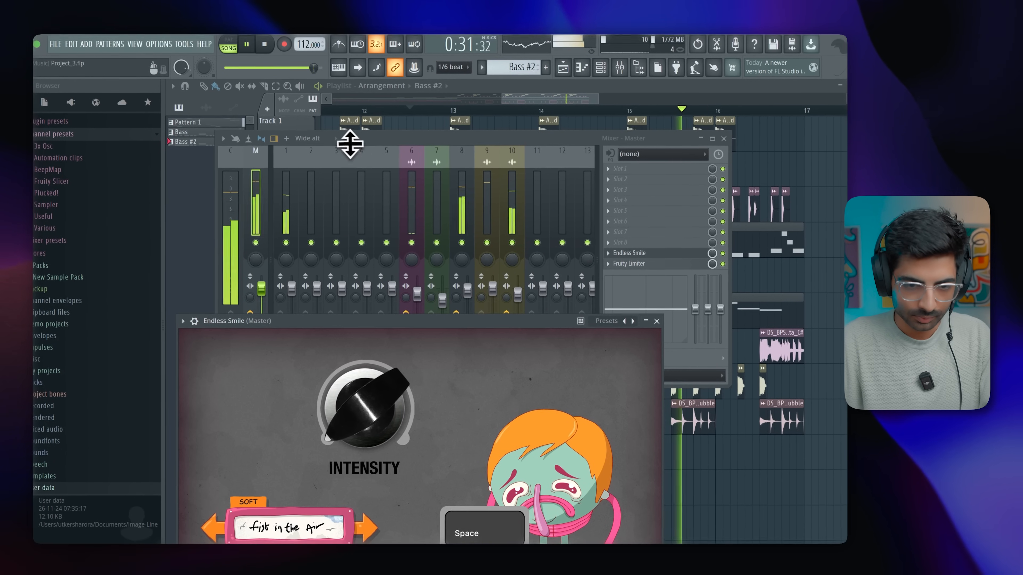
# Step: Create automation clips for the last tweaked parameters and delete the Fruity Parametric EQ 2 Band 4 level clip on Track 11
pyautogui.click(417, 70)
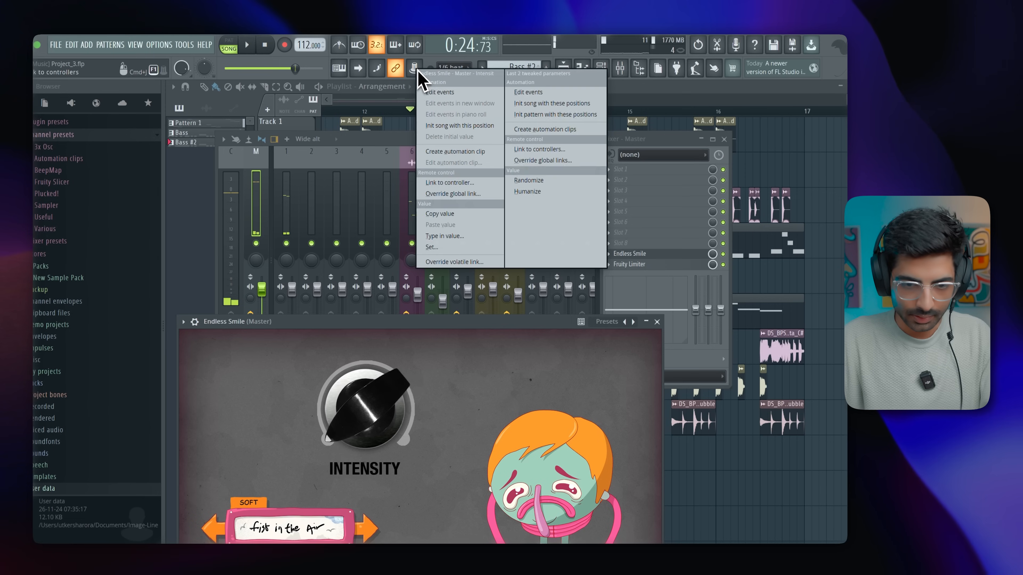
pyautogui.click(540, 130)
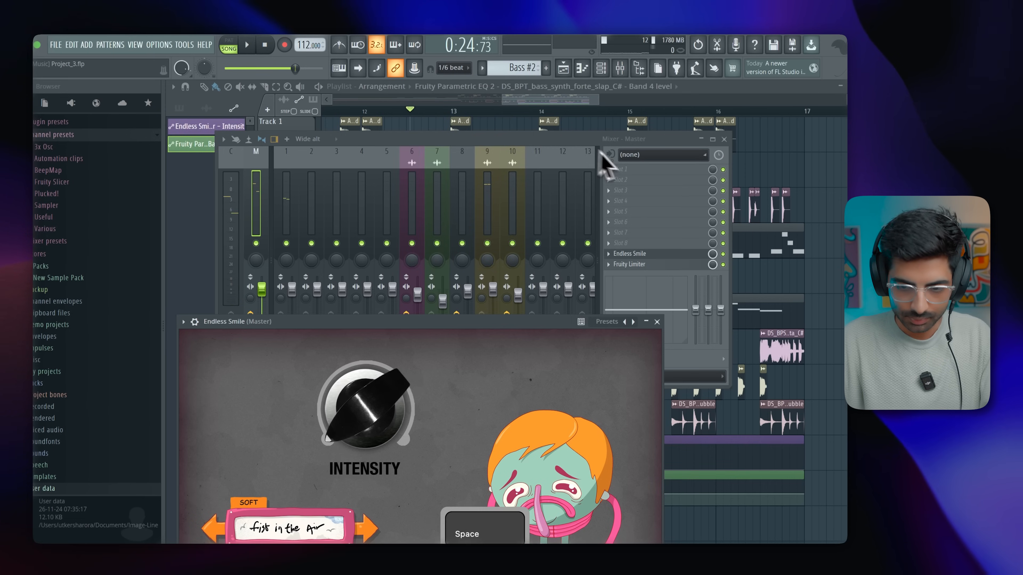
pyautogui.click(724, 139)
pyautogui.click(657, 322)
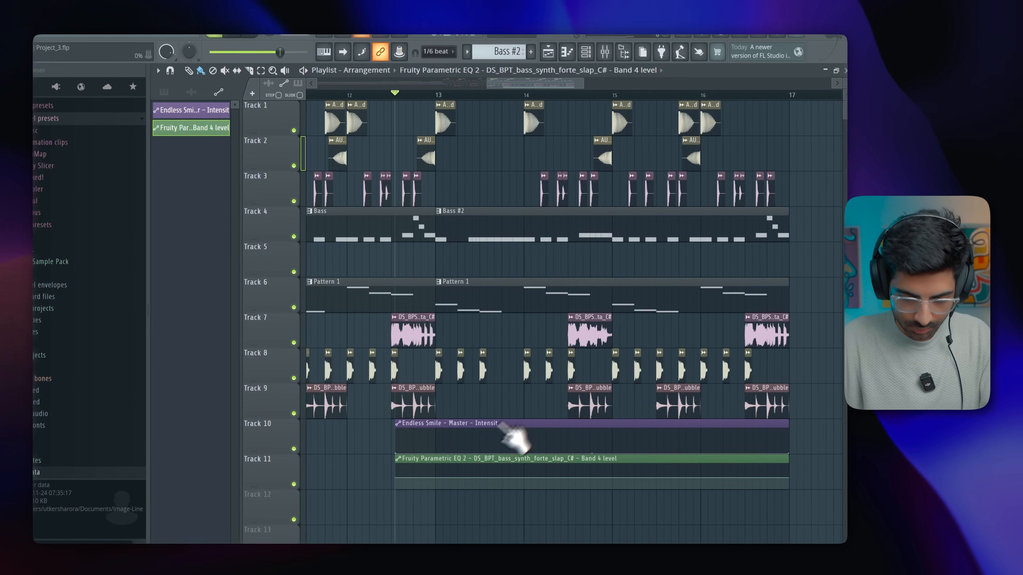
pyautogui.rightClick(469, 486)
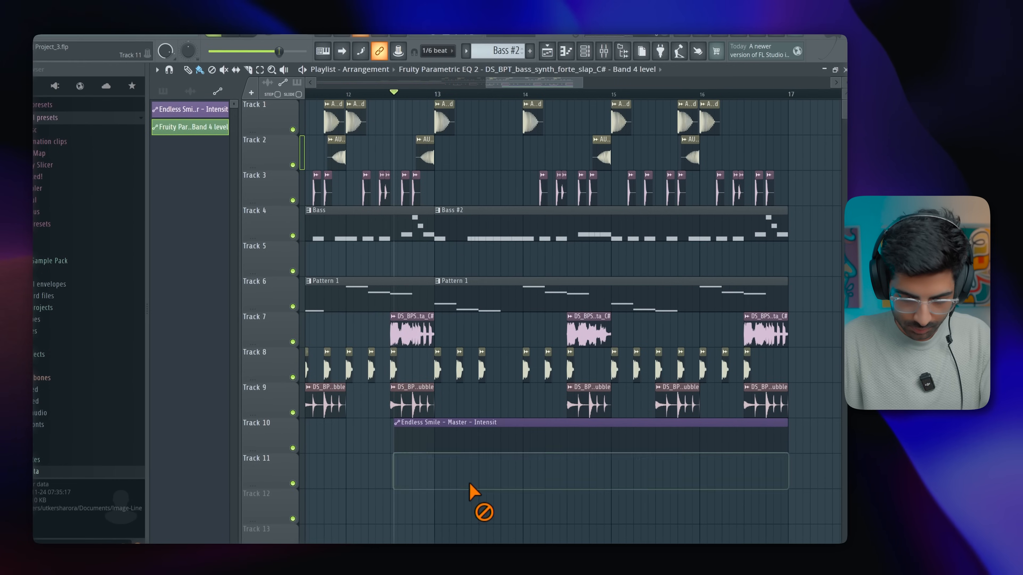
# Step: Keep the Endless Smile Intensity automation at zero until bar 13 and raise it to a peak midway through the bar
pyautogui.press('space')
pyautogui.keyDown('super'); pyautogui.scroll(4, 418, 483); pyautogui.keyUp('super')
pyautogui.scroll(-10, 497, 450)
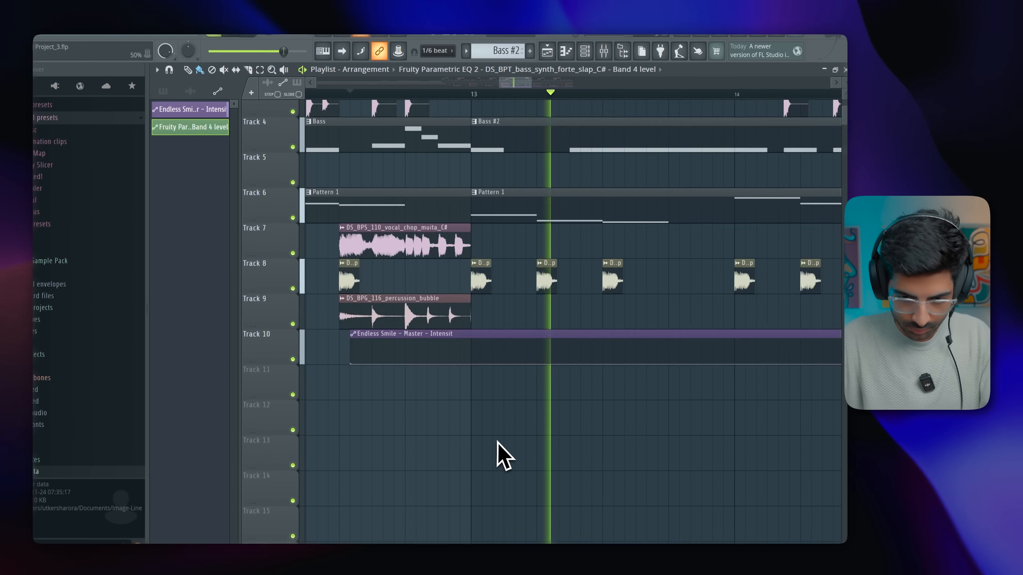
pyautogui.scroll(10, 497, 447)
pyautogui.press('space')
pyautogui.moveTo(471, 442); pyautogui.dragTo(472, 453)
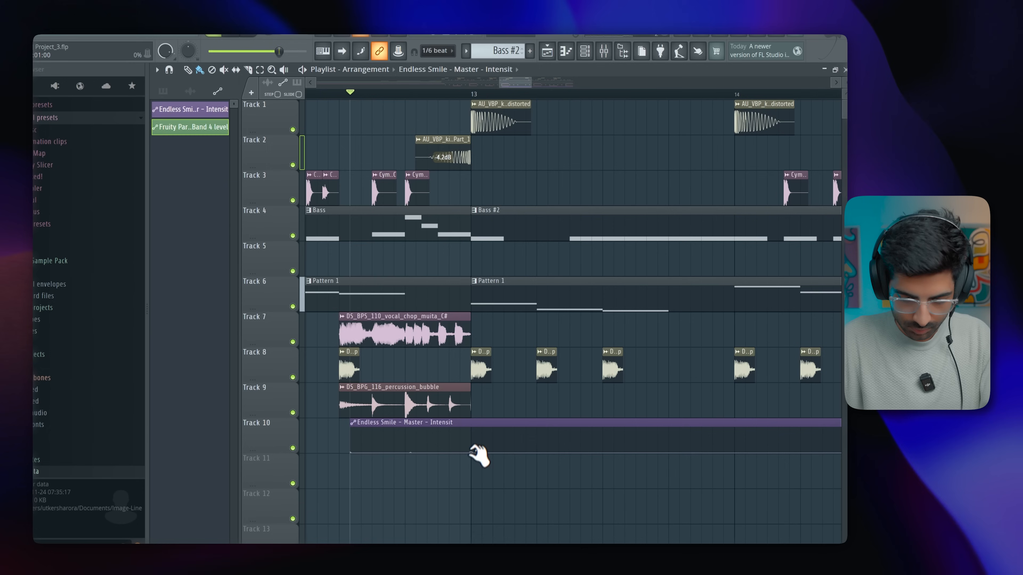
pyautogui.press('space')
pyautogui.rightClick(603, 442)
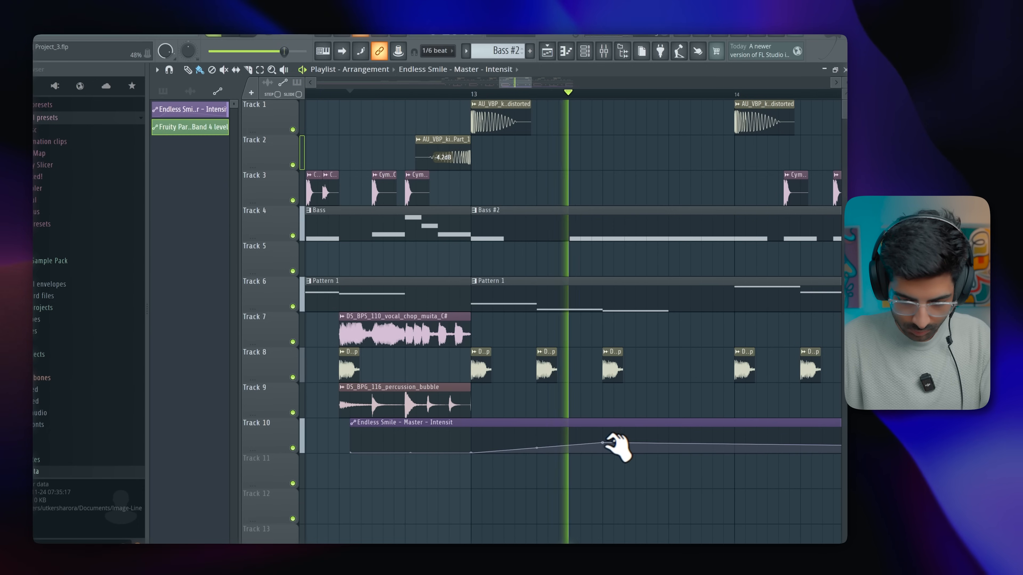
# Step: Return the Intensity automation to zero at bar 14, shift its peak slightly earlier, and play the section
pyautogui.press('space')
pyautogui.press('space')
pyautogui.moveTo(744, 447); pyautogui.dragTo(744, 472)
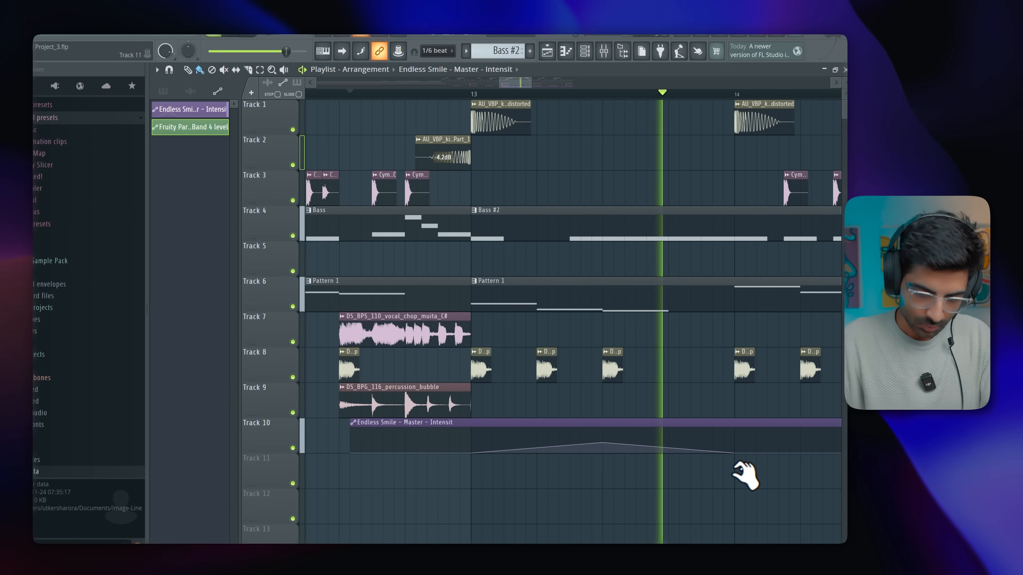
pyautogui.press('space')
pyautogui.press('space')
pyautogui.moveTo(602, 442); pyautogui.dragTo(580, 442)
pyautogui.press('space')
pyautogui.press('space')
# Step: Add another Fruity Parametric EQ 2 in slot 3 of the bass mixer channel and load its 20Hz + 18kHz cut preset
pyautogui.click(618, 63)
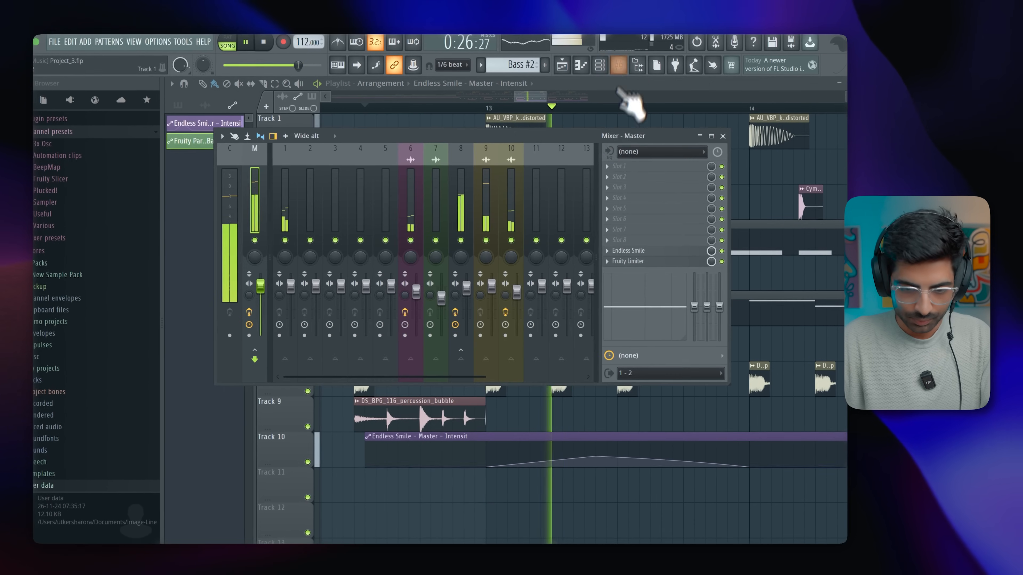
pyautogui.click(464, 219)
pyautogui.press('space')
pyautogui.click(610, 196)
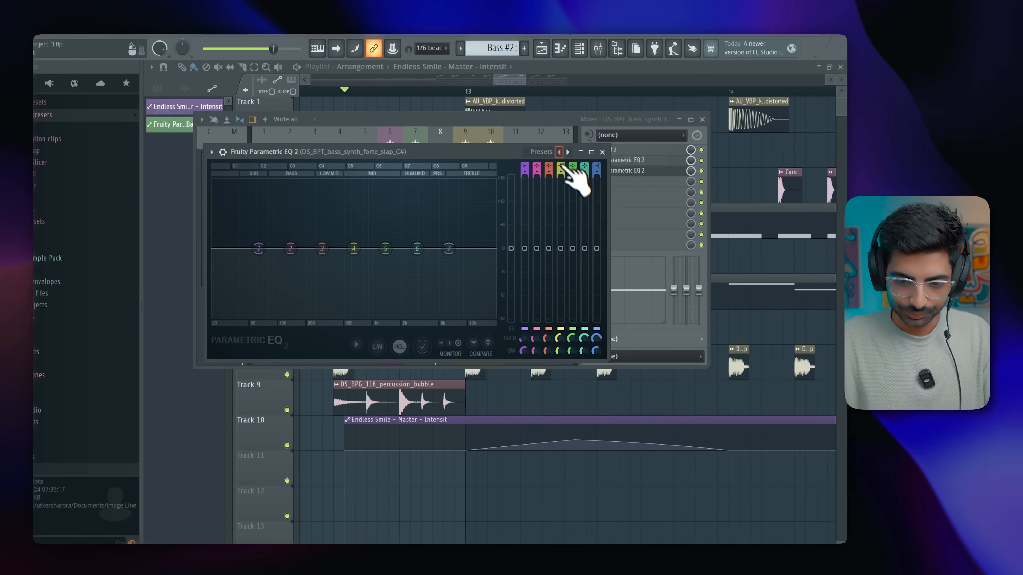
pyautogui.rightClick(559, 152)
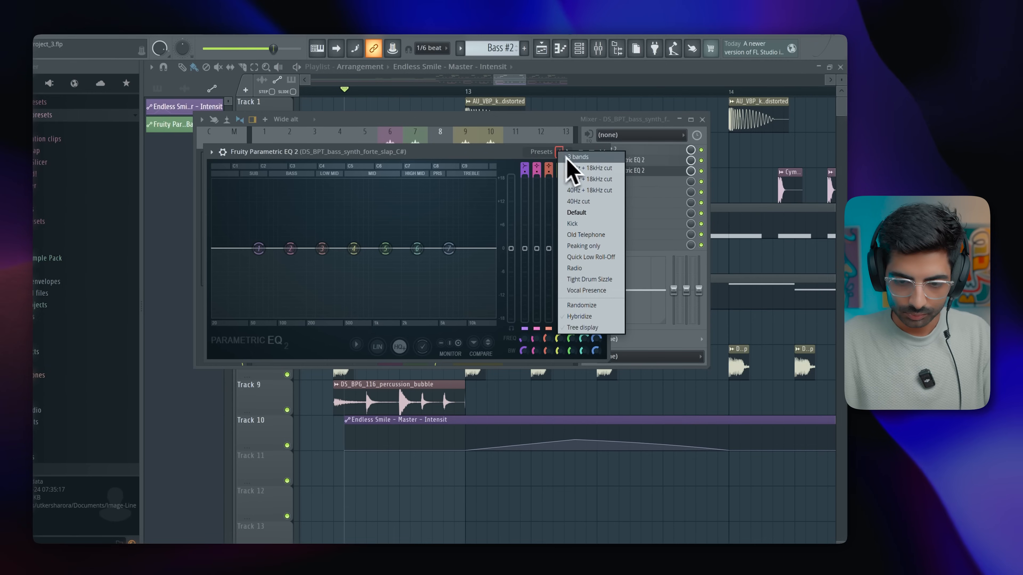
pyautogui.click(587, 168)
# Step: Play the bass while sweeping the Band 7 low-pass frequency, and soften the filter's slope
pyautogui.press('space')
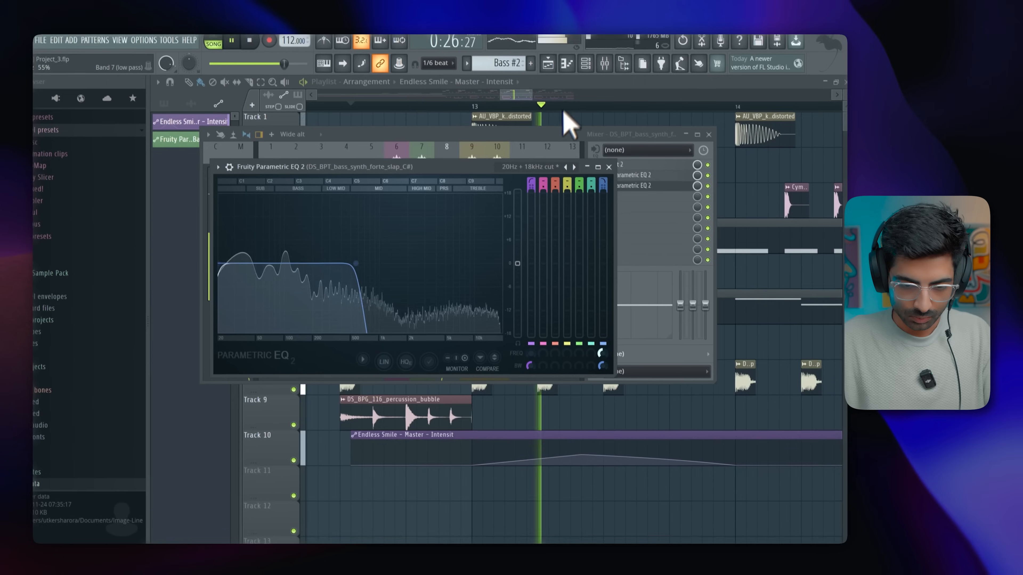
pyautogui.moveTo(564, 112); pyautogui.dragTo(556, 558)
pyautogui.press('space')
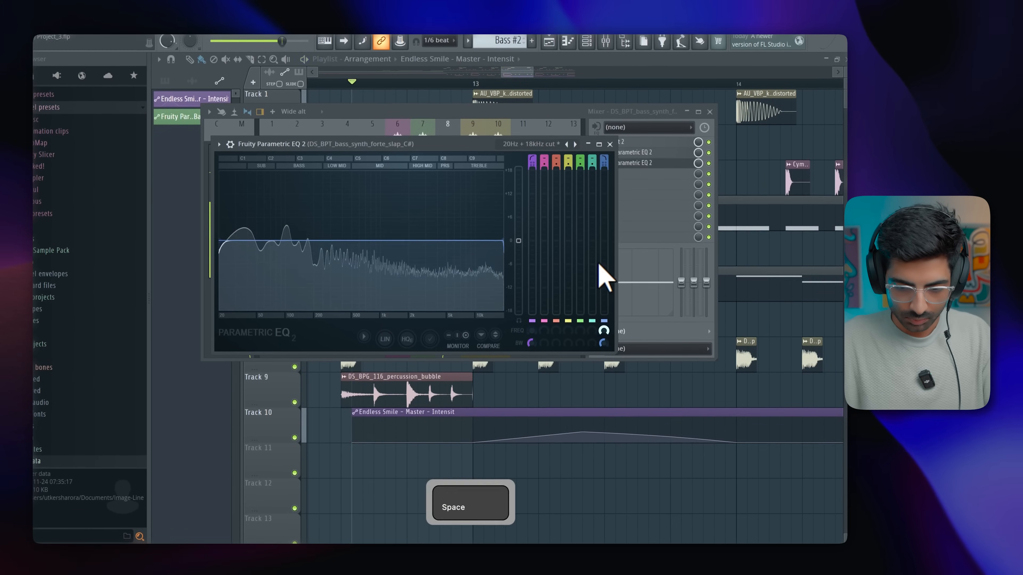
pyautogui.press('space')
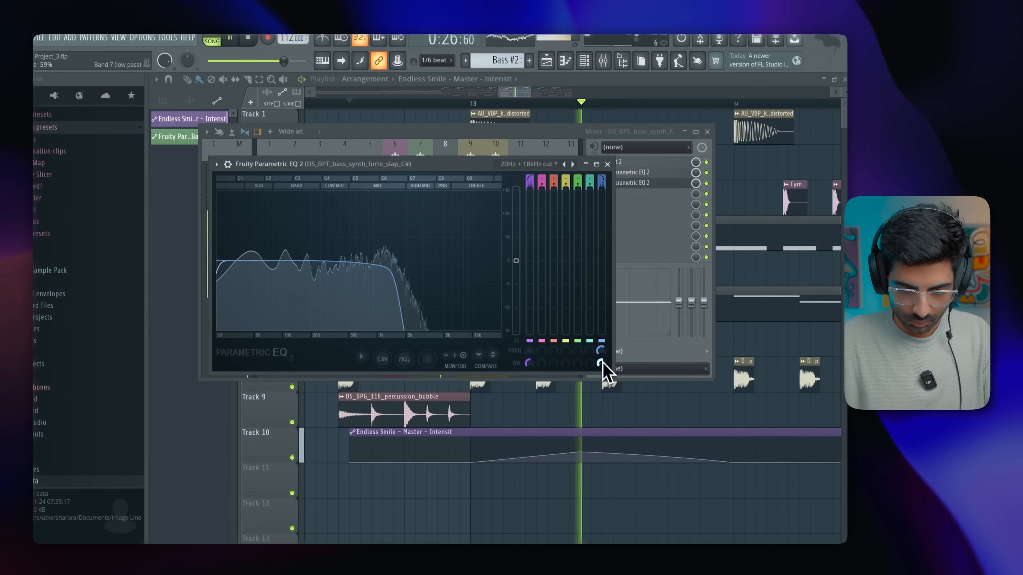
pyautogui.moveTo(602, 364); pyautogui.dragTo(603, 347)
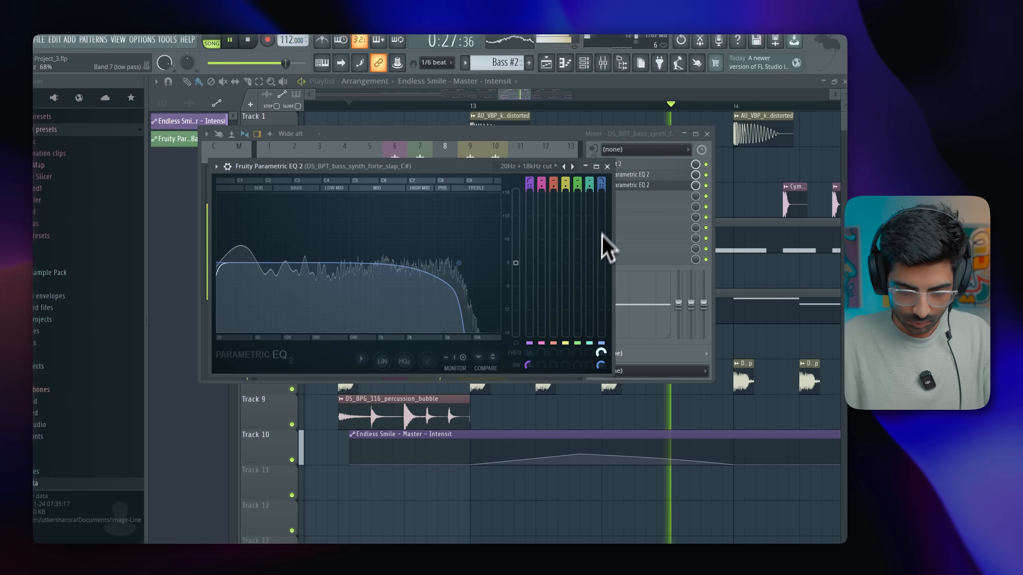
pyautogui.press('space')
# Step: Create an automation clip for the Band 7 frequency and add a control point at bar 13
pyautogui.rightClick(601, 354)
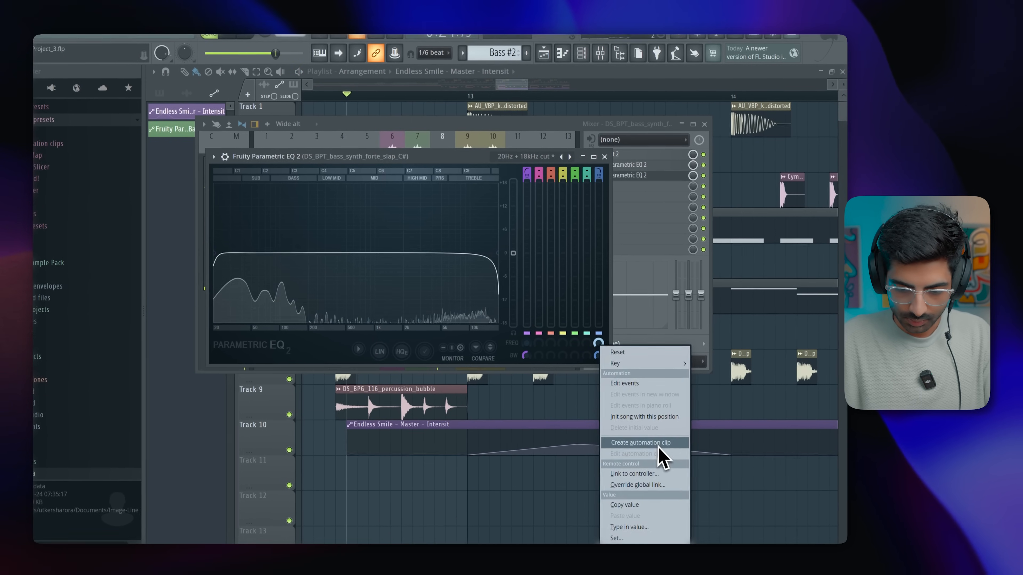
pyautogui.click(659, 443)
pyautogui.press('space')
pyautogui.rightClick(468, 471)
pyautogui.press('space')
# Step: Shape the Band 7 frequency automation into a dip midway through bar 13 that recovers by bar 14, and play it
pyautogui.press('space')
pyautogui.rightClick(588, 478)
pyautogui.moveTo(596, 478); pyautogui.dragTo(599, 475)
pyautogui.rightClick(700, 471)
pyautogui.press('space')
pyautogui.moveTo(700, 472); pyautogui.dragTo(742, 463)
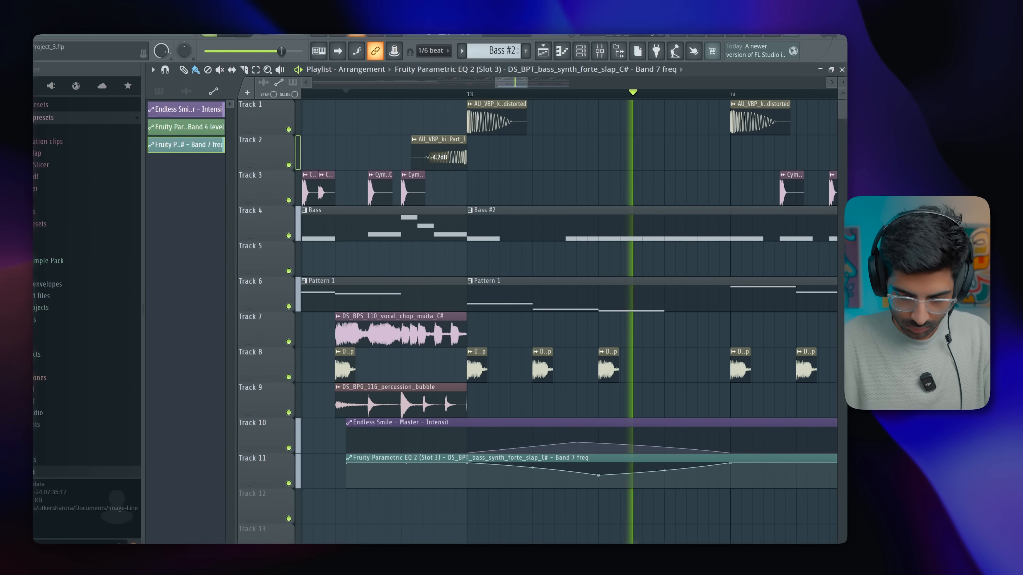
pyautogui.moveTo(599, 476); pyautogui.dragTo(599, 471)
pyautogui.press('space')
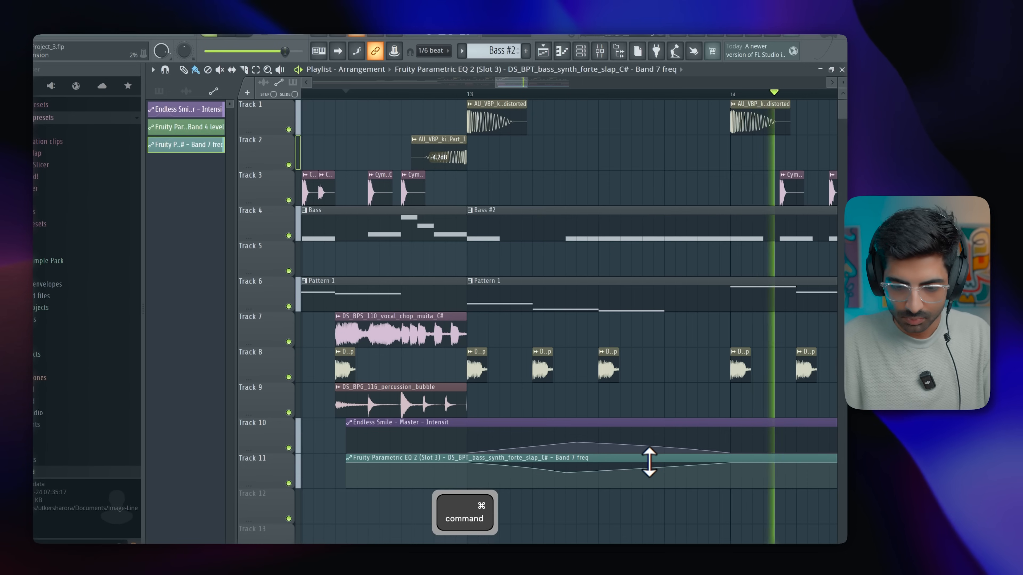
# Step: Place a copy of the AU_VBP_kick_distorted clip on Track 1 at bar 29, away from the arrangement
pyautogui.keyDown('super'); pyautogui.scroll(-3, 650, 464); pyautogui.keyUp('super')
pyautogui.keyDown('super'); pyautogui.scroll(4, 651, 431); pyautogui.keyUp('super')
pyautogui.keyDown('super'); pyautogui.scroll(-5, 624, 306); pyautogui.keyUp('super')
pyautogui.press('space')
pyautogui.keyDown('super'); pyautogui.scroll(3, 625, 218); pyautogui.keyUp('super')
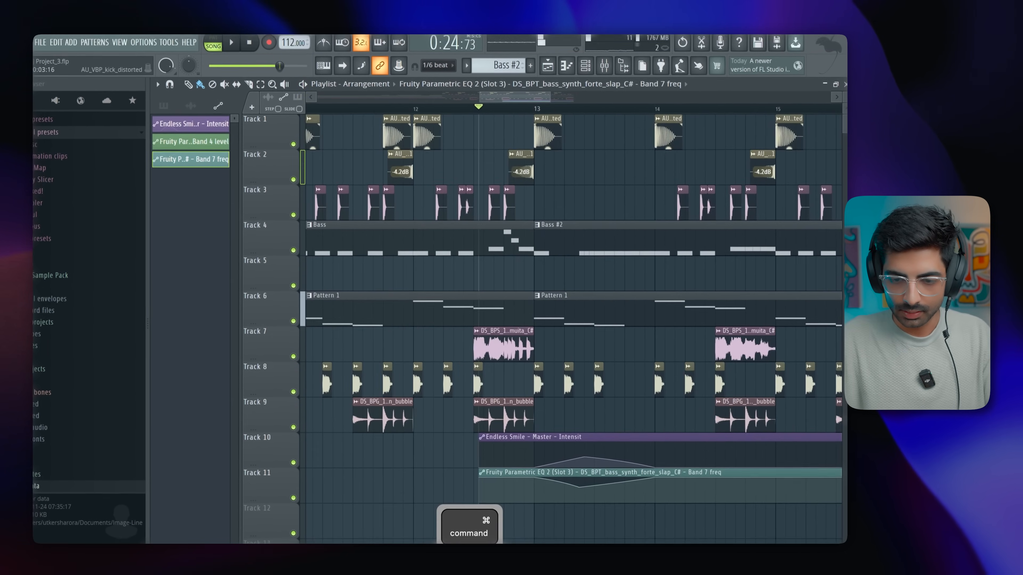
pyautogui.click(553, 137)
pyautogui.keyDown('super'); pyautogui.scroll(-5, 598, 158); pyautogui.keyUp('super')
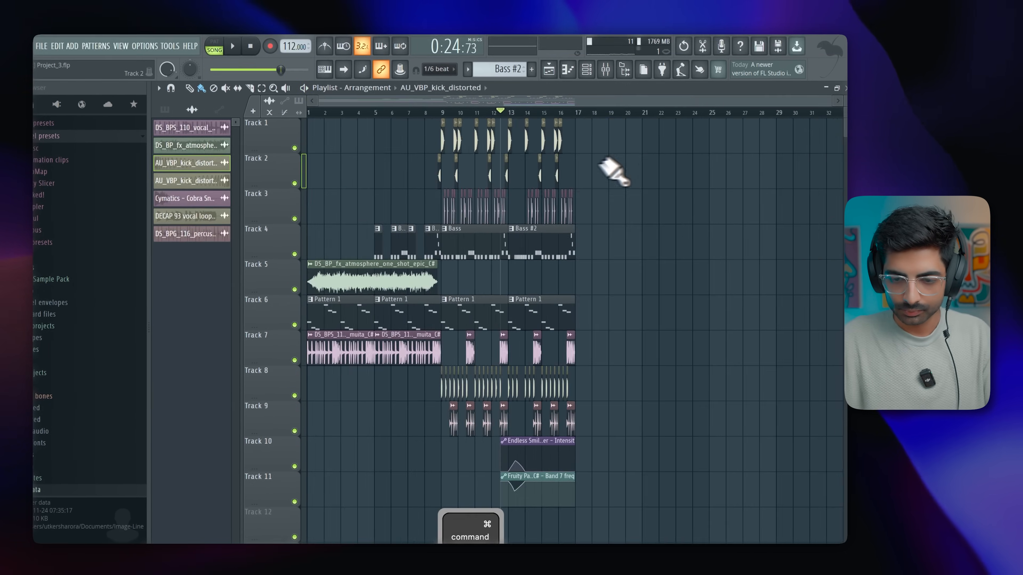
pyautogui.keyDown('super'); pyautogui.scroll(4, 670, 153); pyautogui.keyUp('super')
pyautogui.keyDown('super'); pyautogui.scroll(-5, 708, 153); pyautogui.keyUp('super')
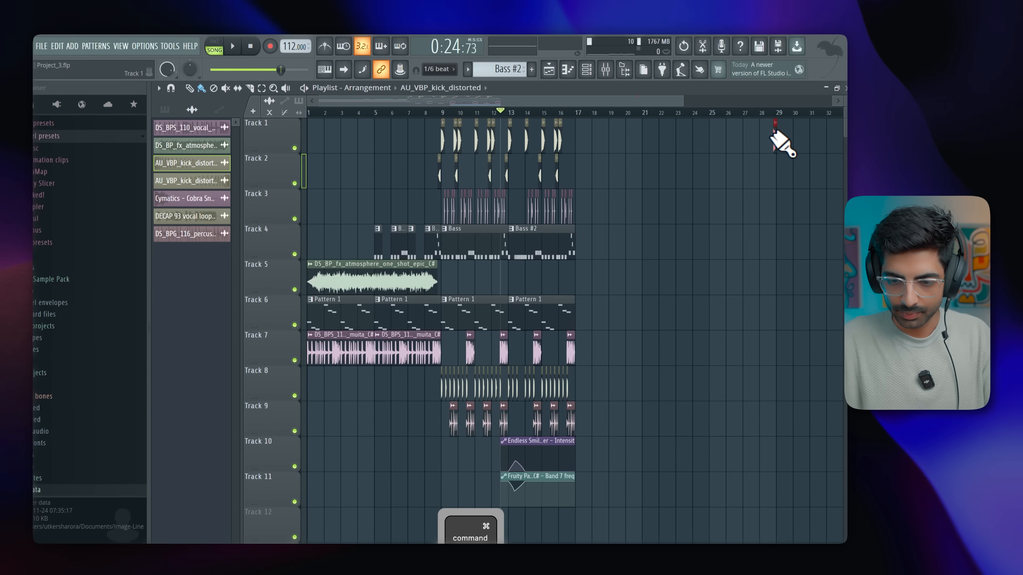
pyautogui.keyDown('super'); pyautogui.scroll(3, 775, 136); pyautogui.keyUp('super')
# Step: Add Fruity Reeverb 2 to the first effect slot of the AU_VBP_kick_distorted mixer channel
pyautogui.click(605, 69)
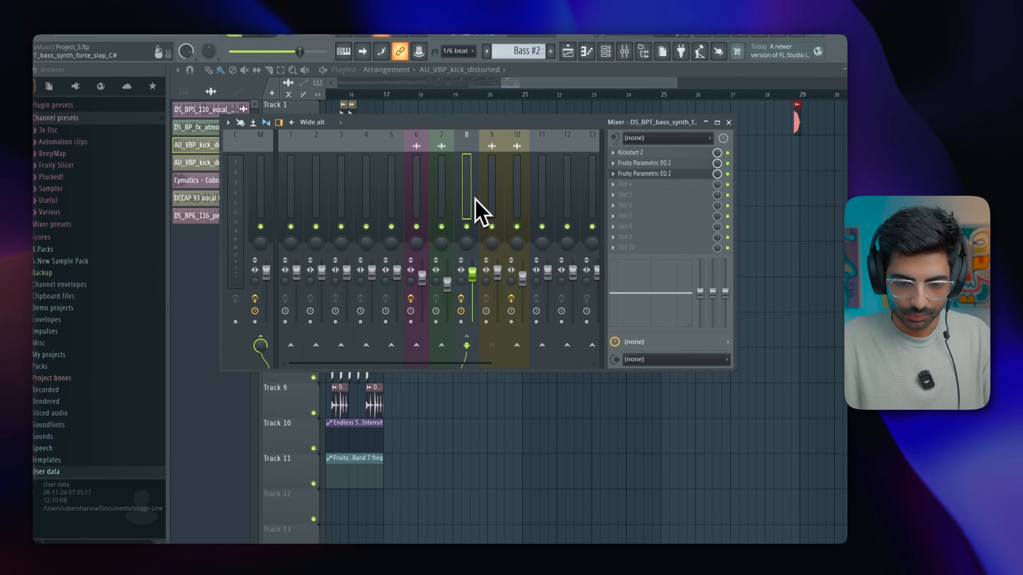
pyautogui.click(491, 199)
pyautogui.press('space')
pyautogui.click(620, 151)
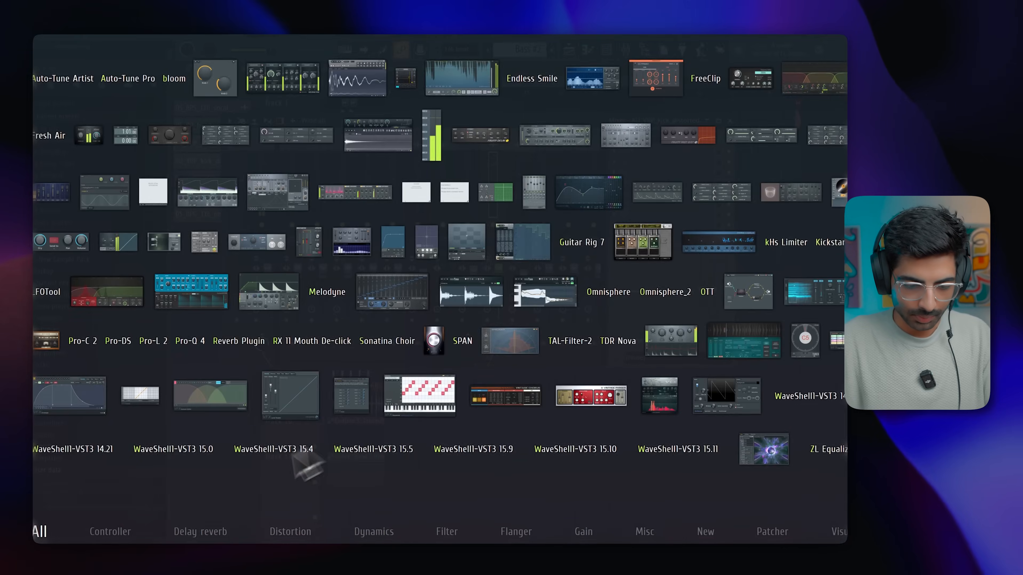
pyautogui.click(205, 528)
pyautogui.click(487, 268)
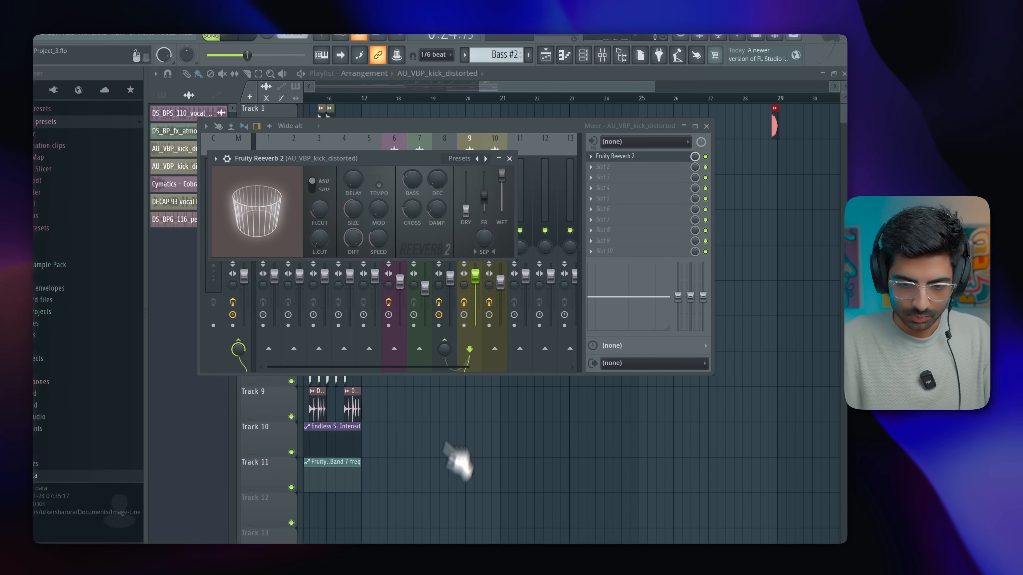
# Step: Consolidate Track 1 into a single WAV audio clip, leaving the remainder as tail and keeping insert effects enabled
pyautogui.rightClick(515, 114)
pyautogui.rightClick(259, 121)
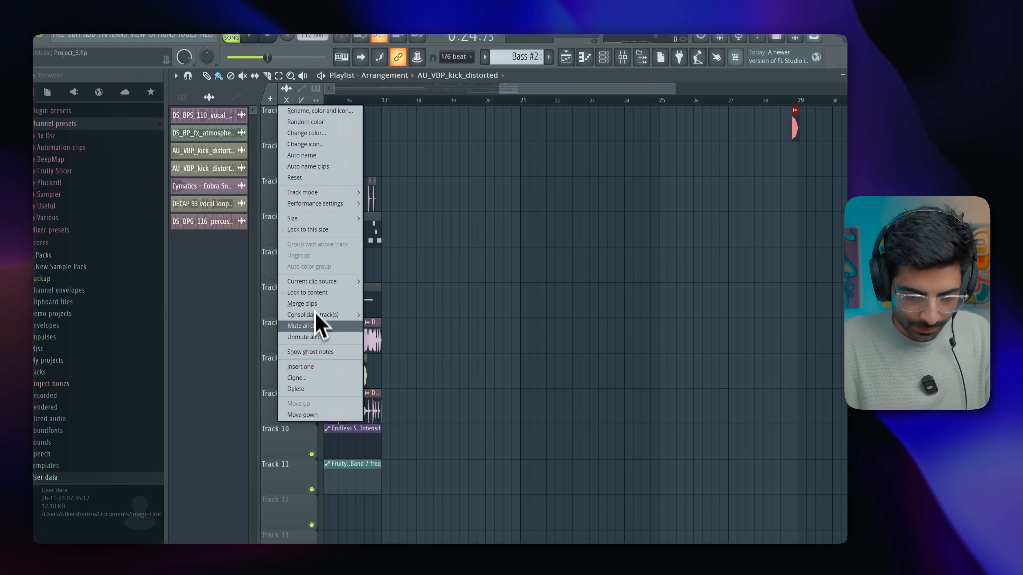
pyautogui.click(377, 317)
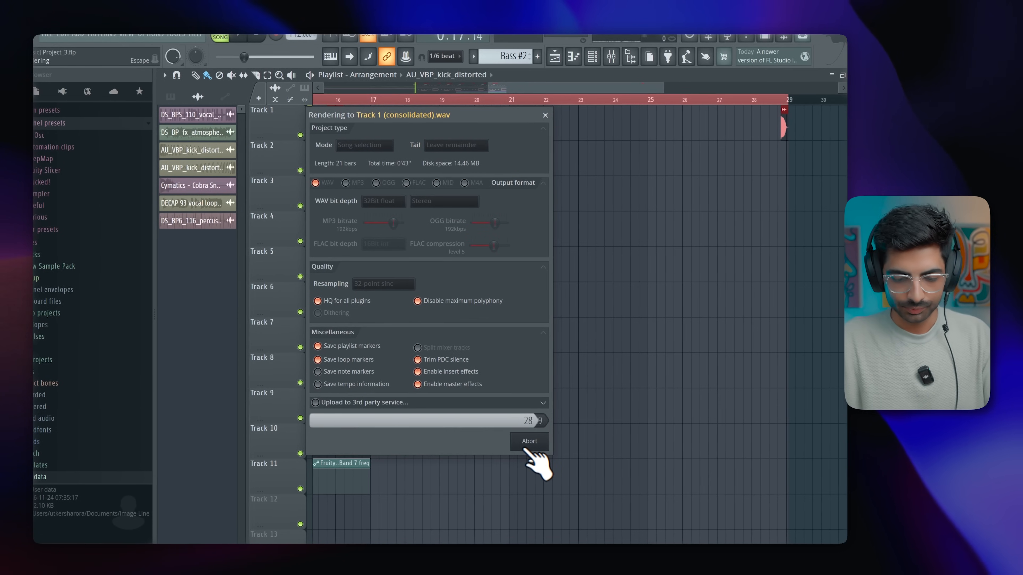
# Step: Move the consolidated clip to Track 6 at about bar 26 and delete the emptied Track 1
pyautogui.keyDown('super'); pyautogui.scroll(-5, 636, 274); pyautogui.keyUp('super')
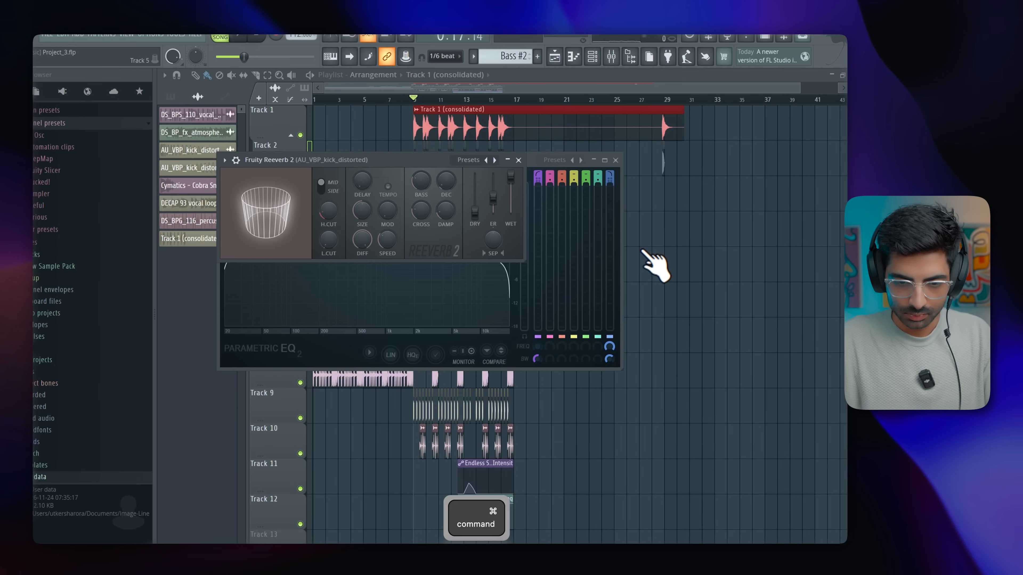
pyautogui.click(493, 91)
pyautogui.moveTo(489, 131); pyautogui.dragTo(688, 299)
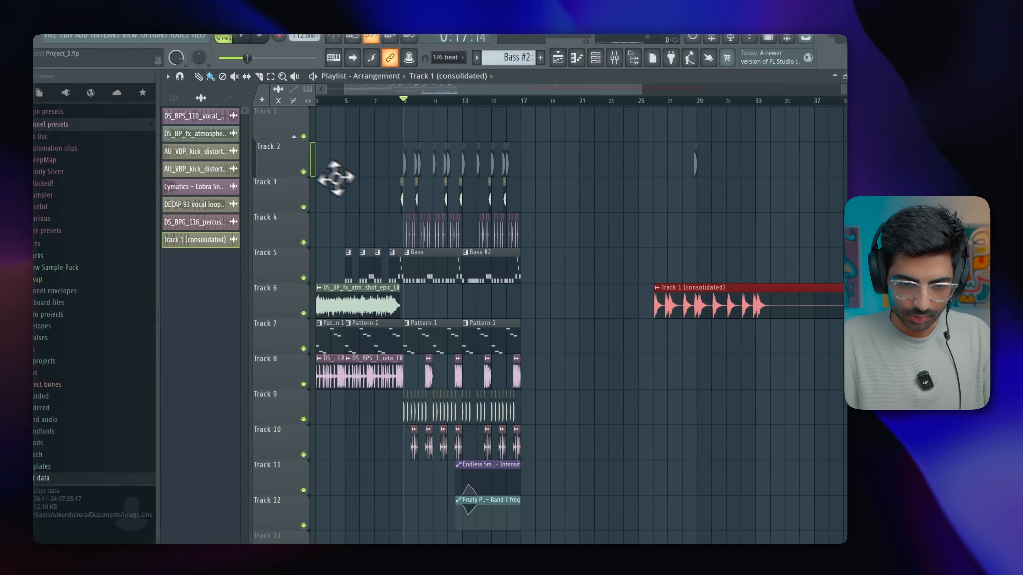
pyautogui.rightClick(271, 146)
pyautogui.click(334, 393)
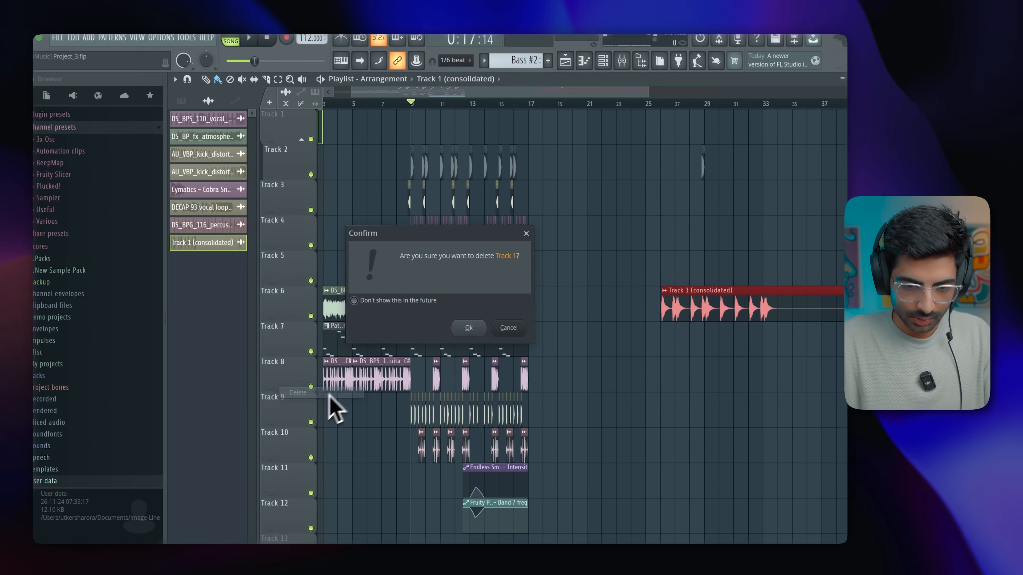
pyautogui.click(468, 328)
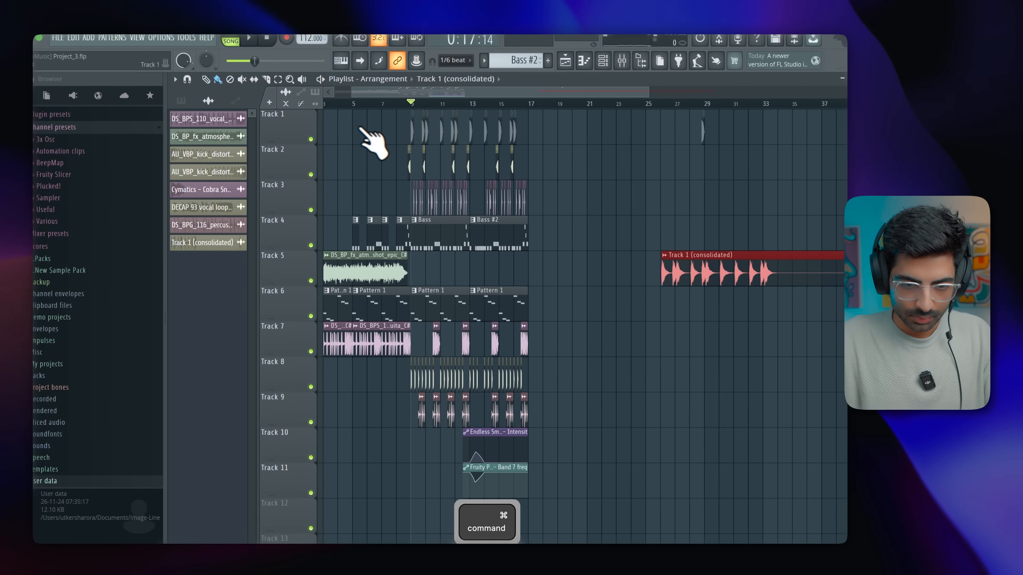
# Step: Unmute the drop's original kick clips and remove Fruity Reeverb 2 from the AU_VBP_kick_distorted mixer channel
pyautogui.scroll(3, 373, 143)
pyautogui.press('space')
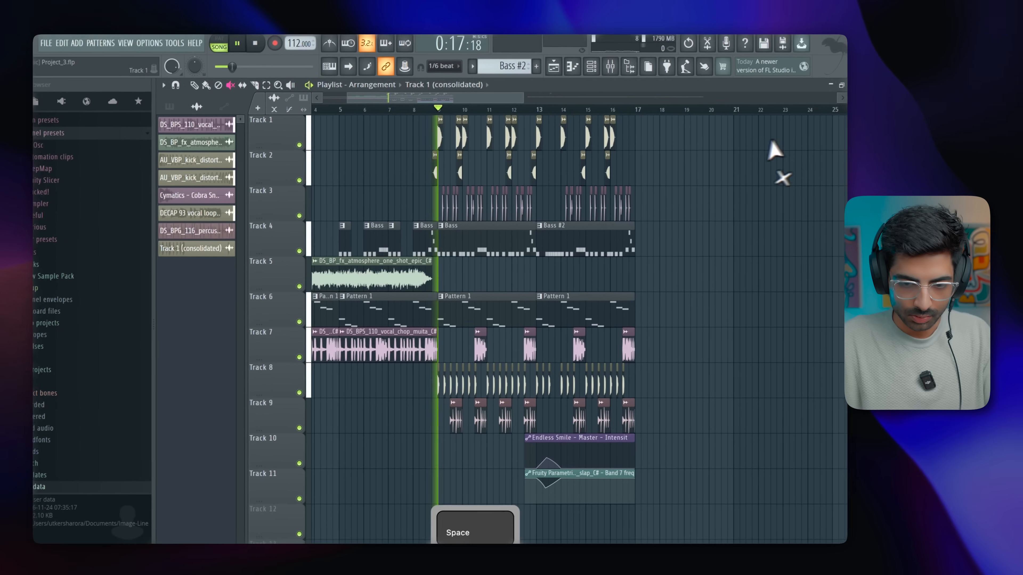
pyautogui.scroll(3, 598, 156)
pyautogui.click(621, 60)
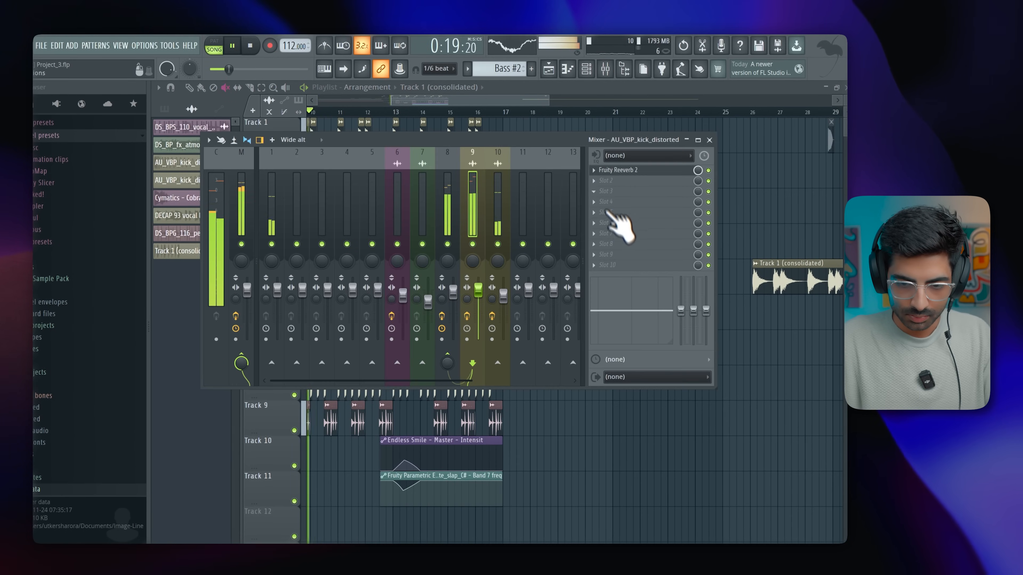
pyautogui.click(600, 170)
pyautogui.click(610, 192)
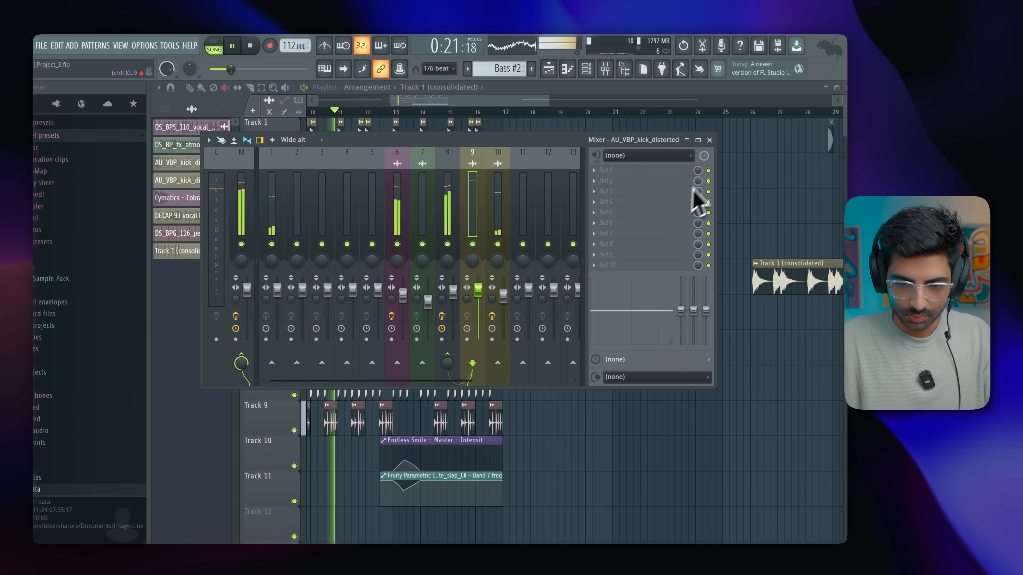
pyautogui.scroll(-2, 744, 157)
pyautogui.click(710, 140)
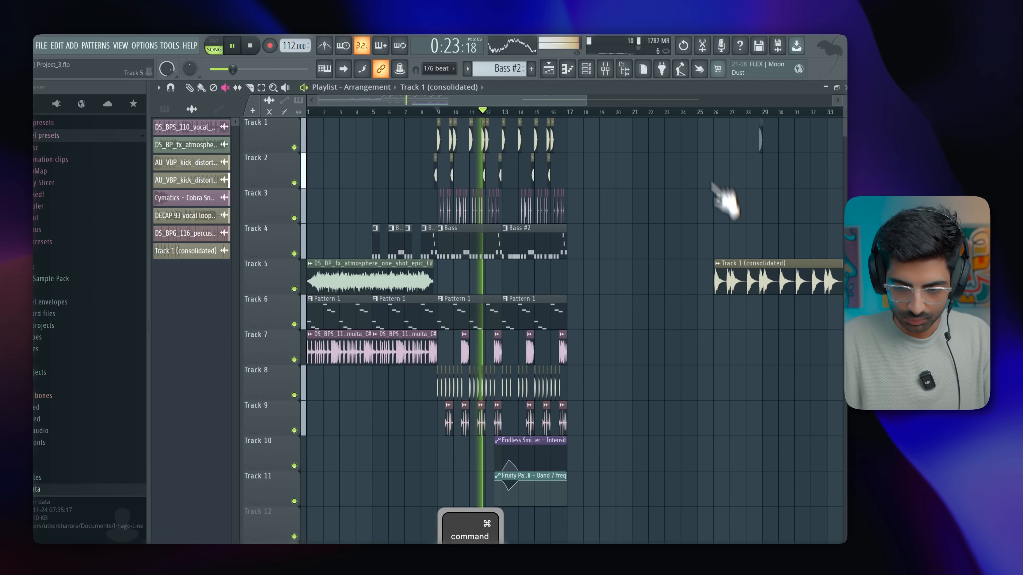
# Step: Shorten the consolidated clip on Track 5 and move it into the drop, starting between bars 11 and 12
pyautogui.scroll(-3, 742, 285)
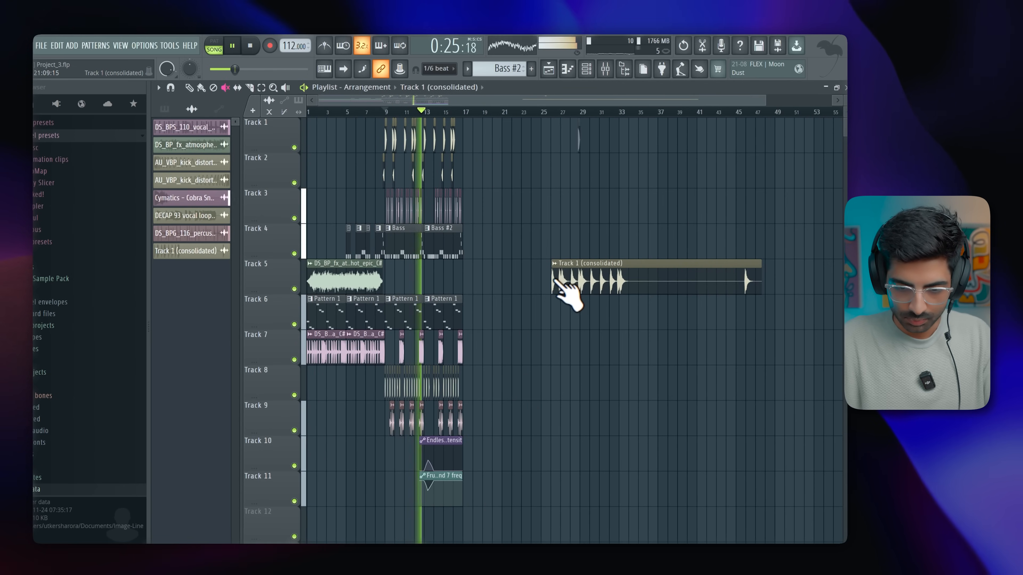
pyautogui.click(201, 88)
pyautogui.press('space')
pyautogui.moveTo(574, 285); pyautogui.dragTo(741, 282)
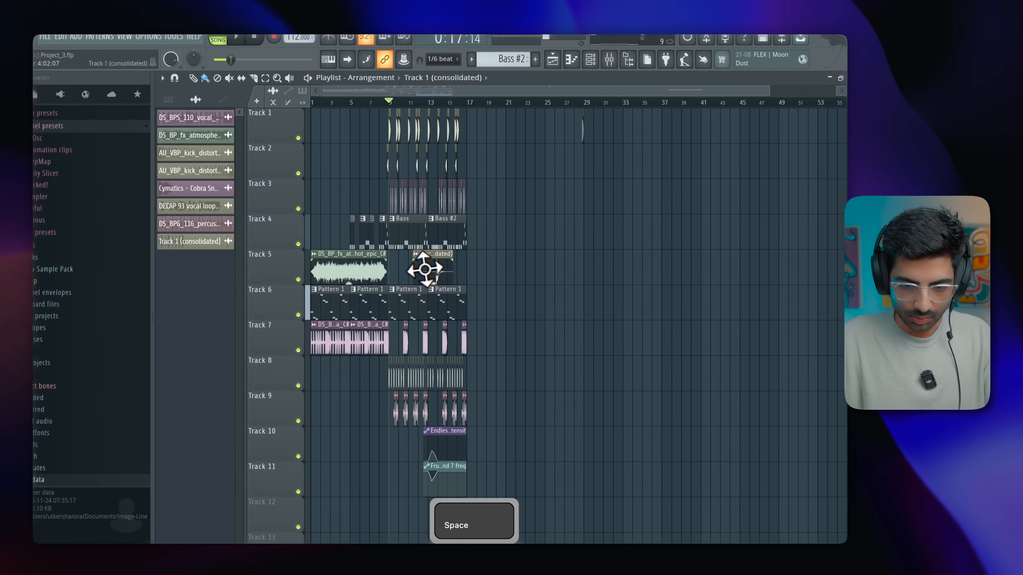
# Step: Reverse the sample of the Track 1 (consolidated) clip
pyautogui.doubleClick(434, 270)
pyautogui.click(330, 235)
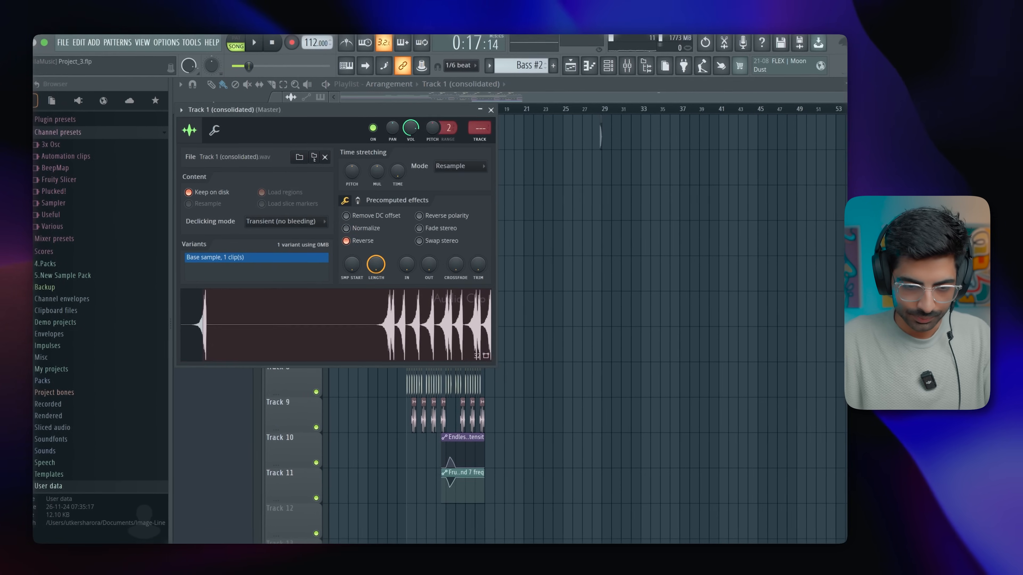
pyautogui.click(491, 110)
# Step: Trim the reversed clip to the last part of bar 13, ending at bar 14, and place it on Track 2 at -2.3 dB
pyautogui.press('space')
pyautogui.scroll(5, 443, 282)
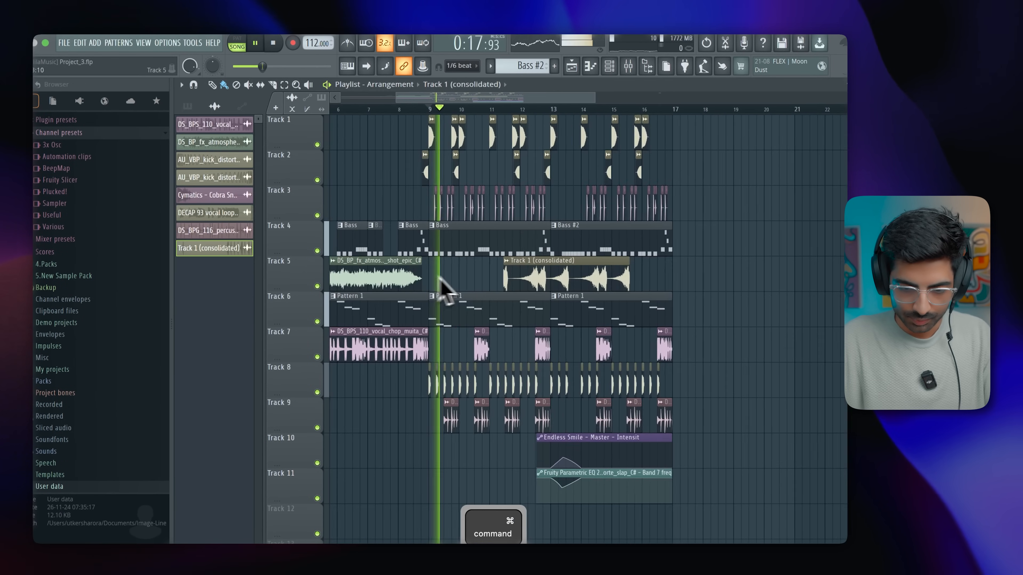
pyautogui.moveTo(778, 274); pyautogui.dragTo(626, 263)
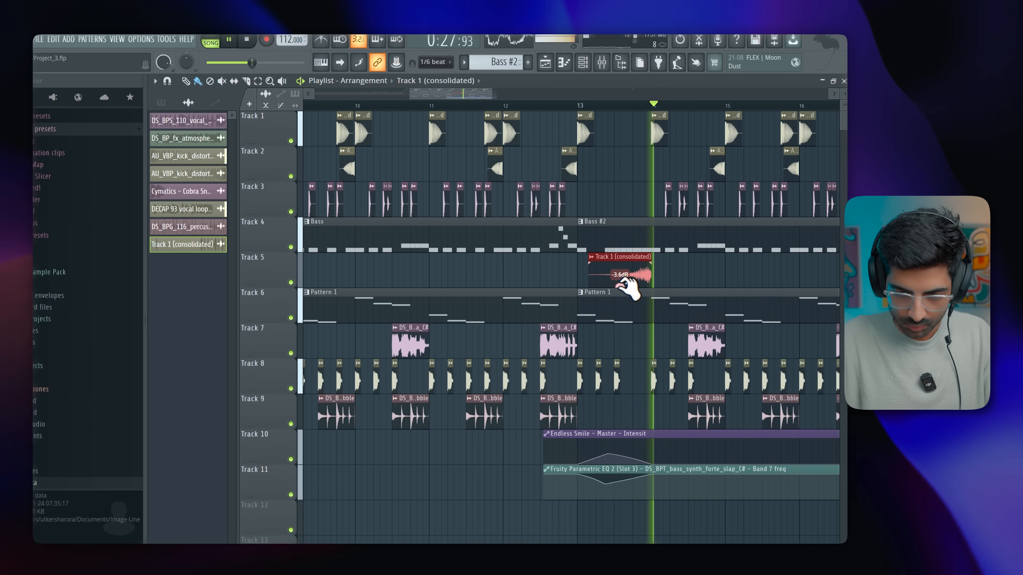
pyautogui.moveTo(633, 272); pyautogui.dragTo(633, 165)
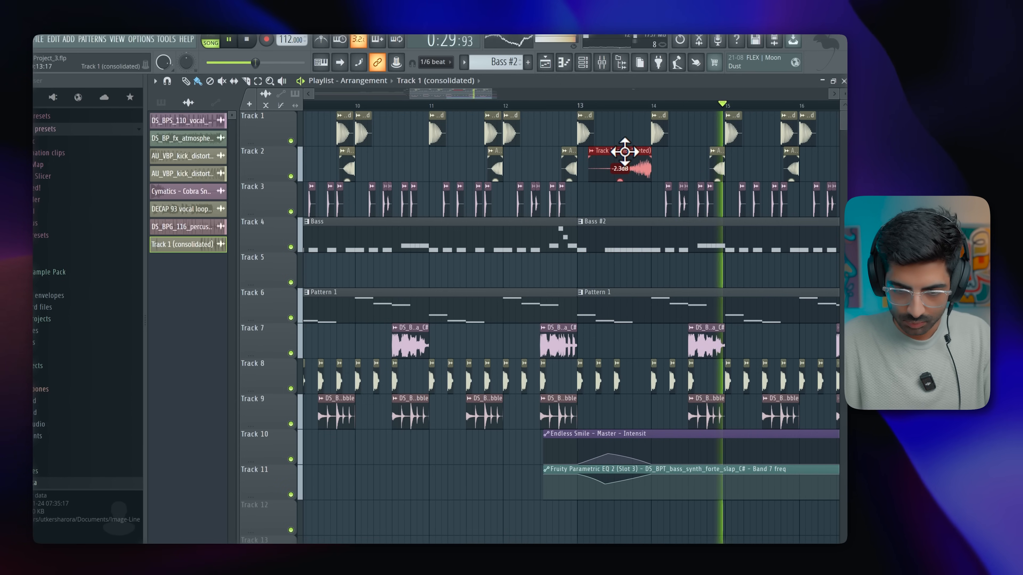
# Step: Route the channel of the reversed Track 1 (consolidated) clip to a free mixer track
pyautogui.scroll(5, 643, 173)
pyautogui.scroll(3, 664, 180)
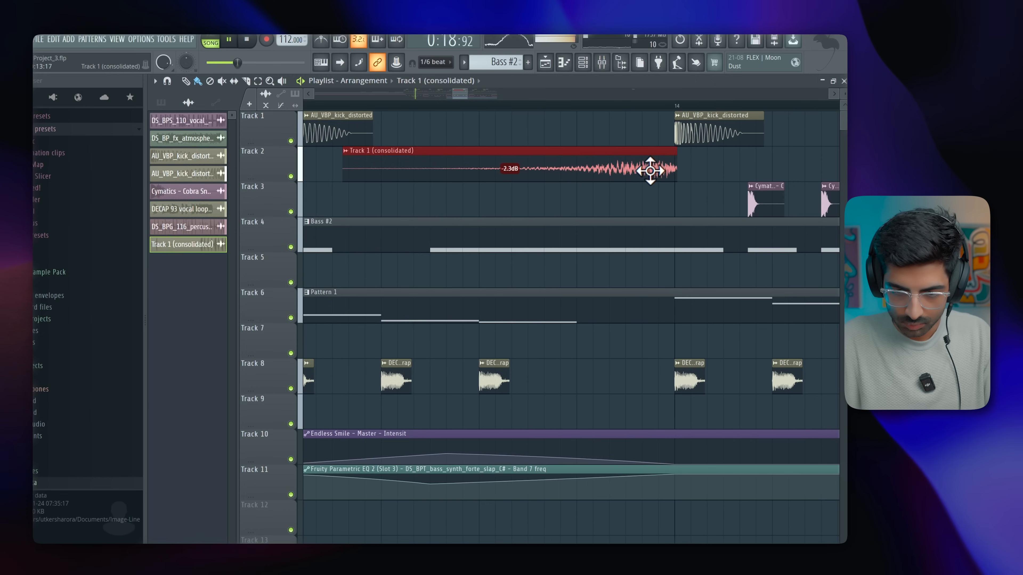
pyautogui.doubleClick(651, 171)
pyautogui.click(156, 106)
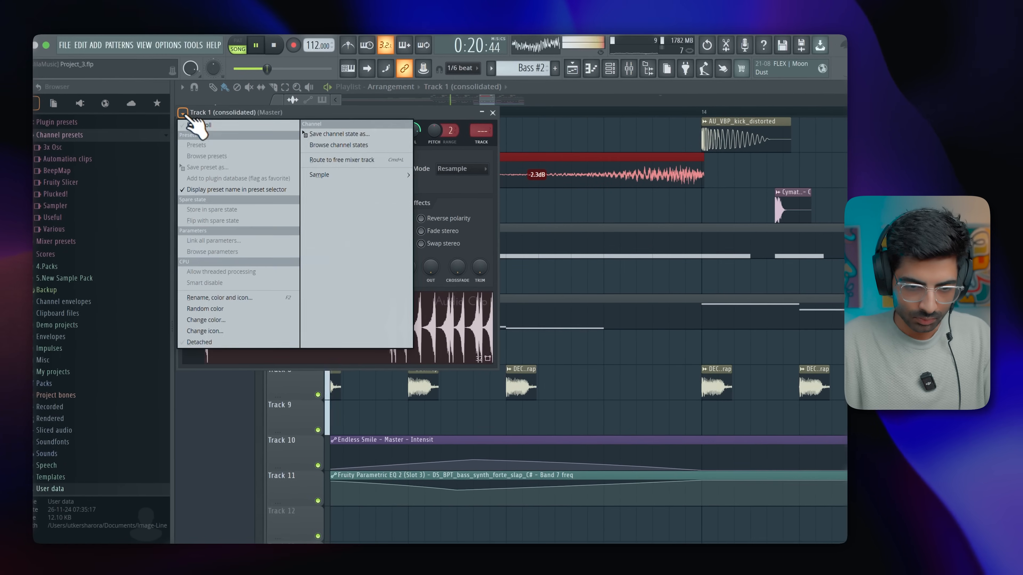
pyautogui.click(341, 160)
# Step: Add Fruity Parametric EQ 2 to the reversed clip's mixer channel and adjust its EQ curve while auditioning playback
pyautogui.press('F8')
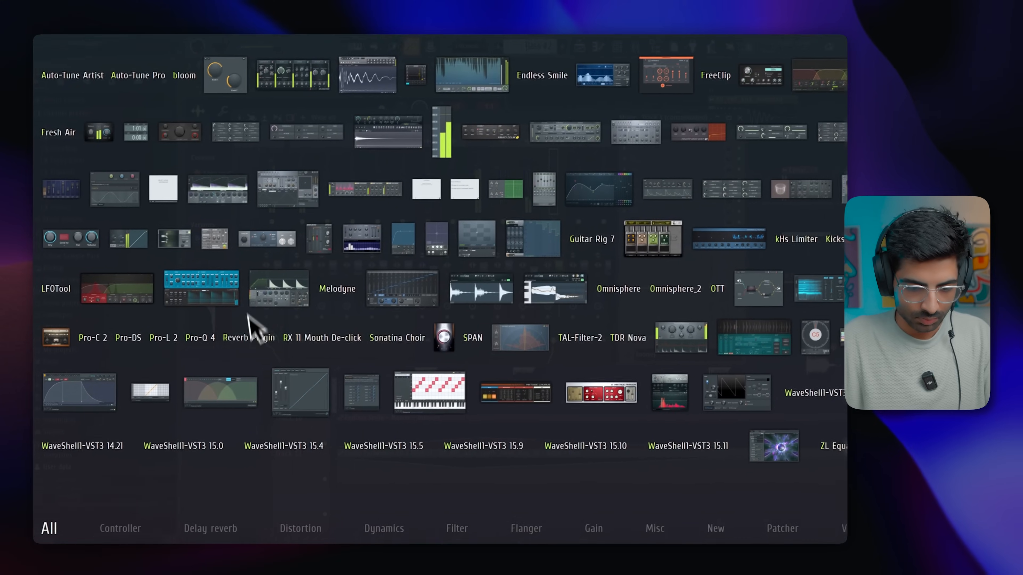
pyautogui.moveTo(301, 529)
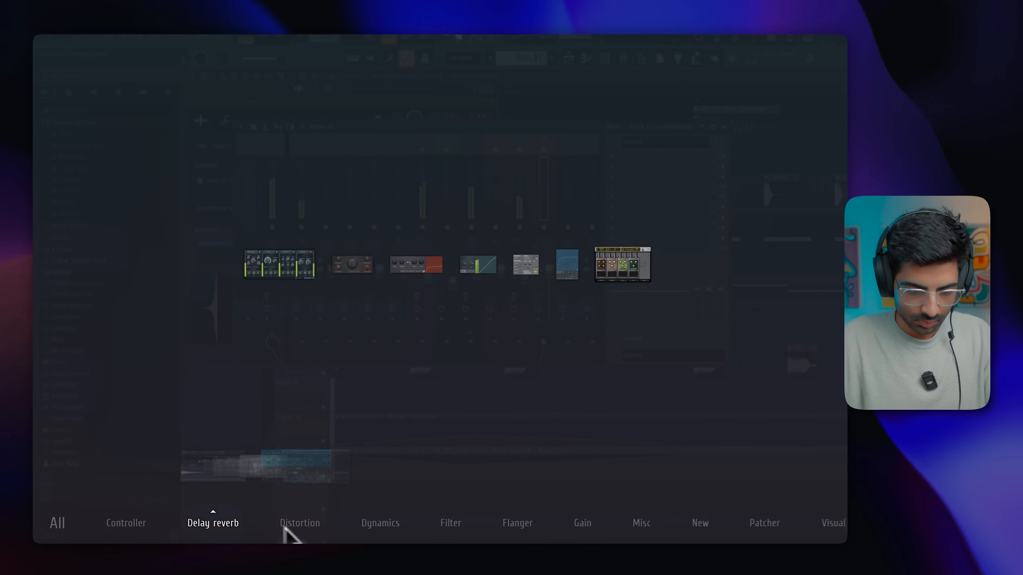
pyautogui.moveTo(114, 531)
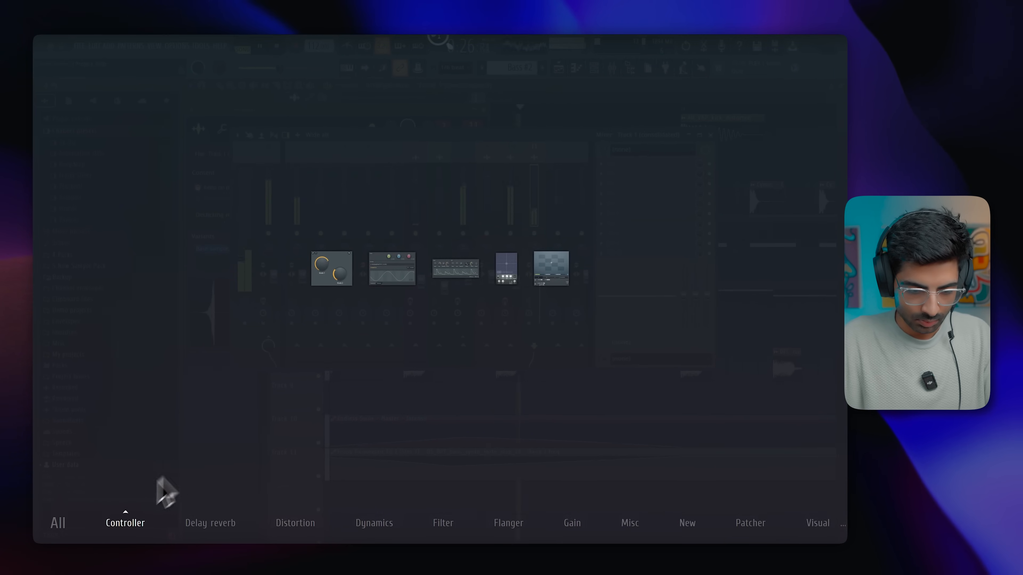
pyautogui.moveTo(50, 530)
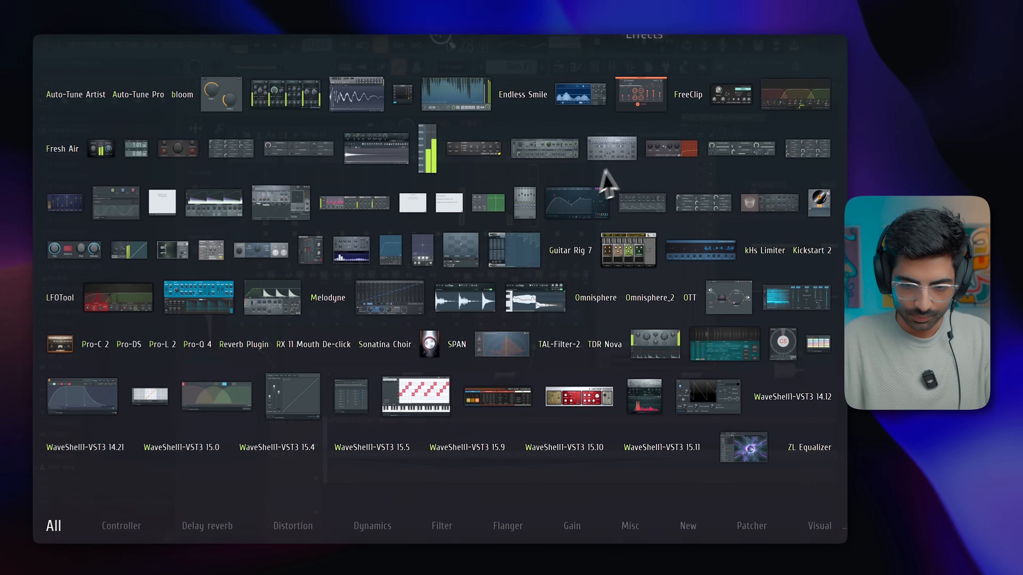
pyautogui.click(605, 177)
pyautogui.press('space')
pyautogui.moveTo(405, 203); pyautogui.dragTo(217, 375)
pyautogui.press('space')
pyautogui.moveTo(214, 206); pyautogui.dragTo(218, 203)
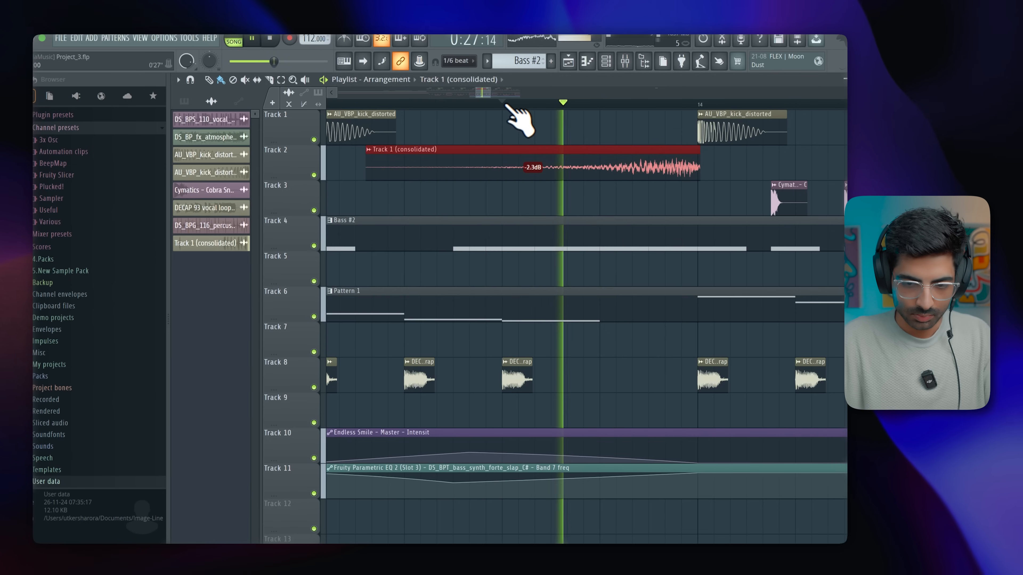
# Step: Play the drop from bar 9 with the reversed effect and delete the leftover muted kick clip on Track 1 at bar 29
pyautogui.scroll(-6, 519, 120)
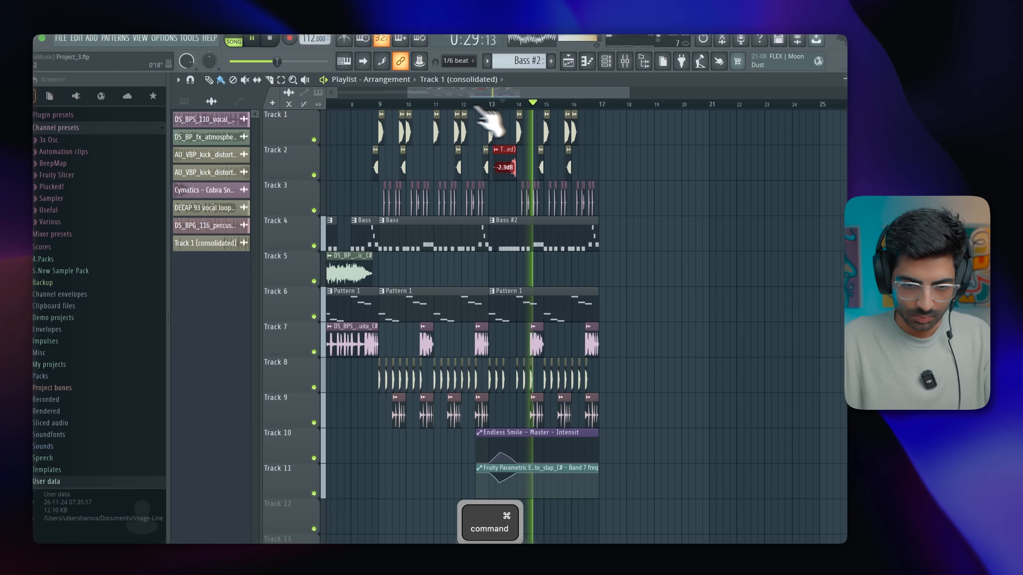
pyautogui.scroll(2, 378, 117)
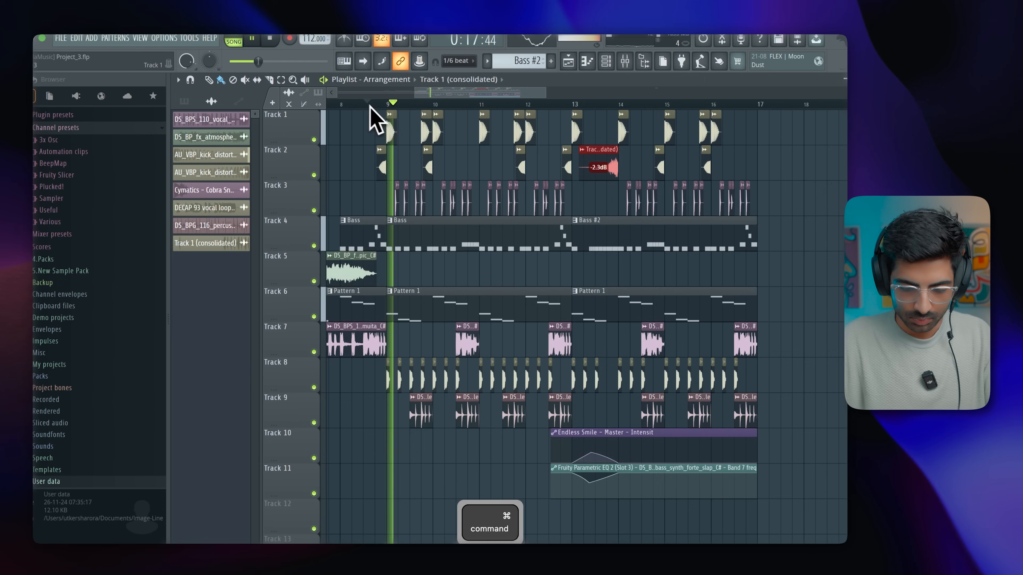
pyautogui.scroll(3, 451, 134)
pyautogui.scroll(-5, 451, 134)
pyautogui.scroll(3, 408, 170)
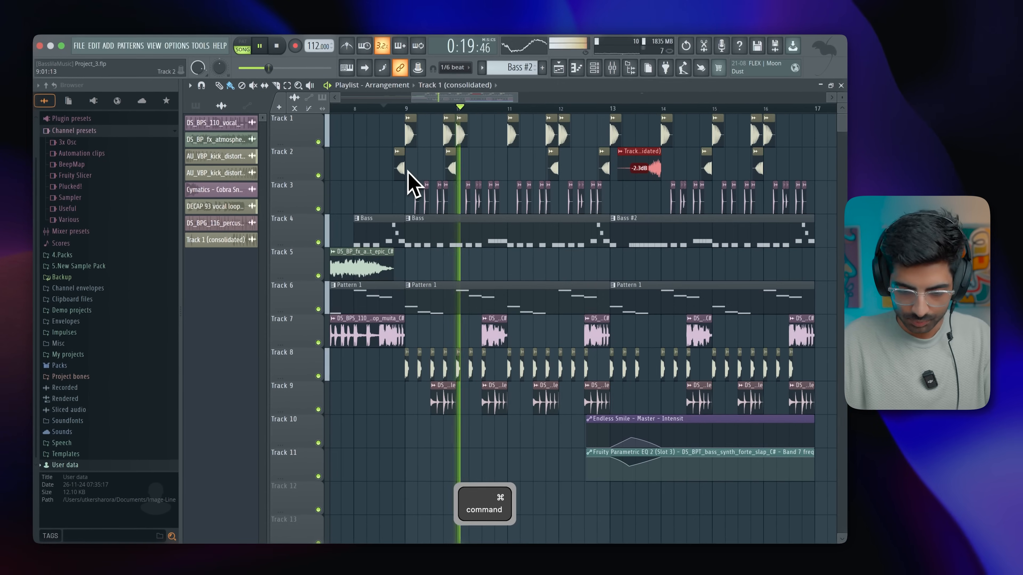
pyautogui.scroll(-5, 411, 185)
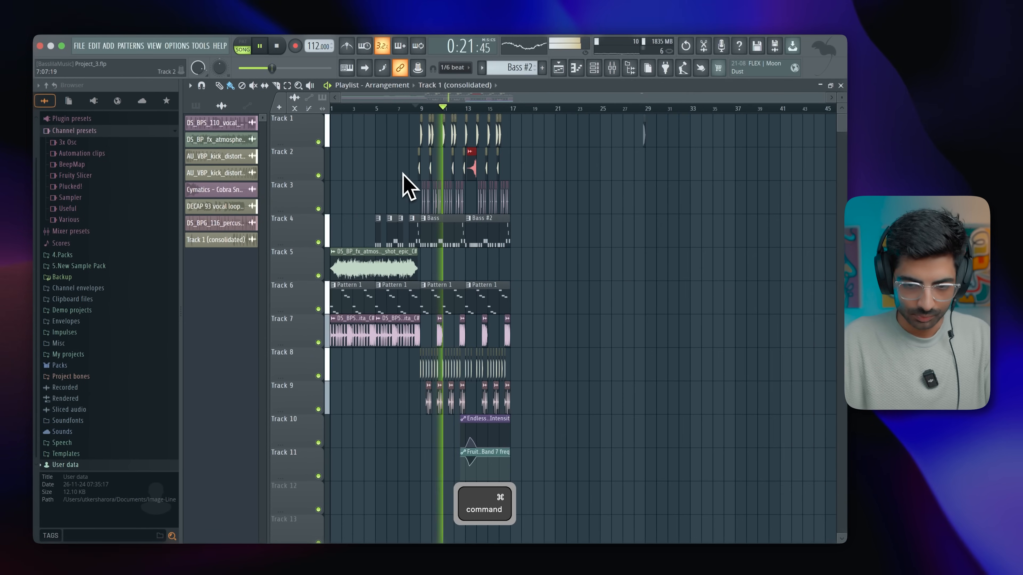
pyautogui.scroll(1, 403, 176)
pyautogui.rightClick(701, 133)
pyautogui.scroll(4, 405, 193)
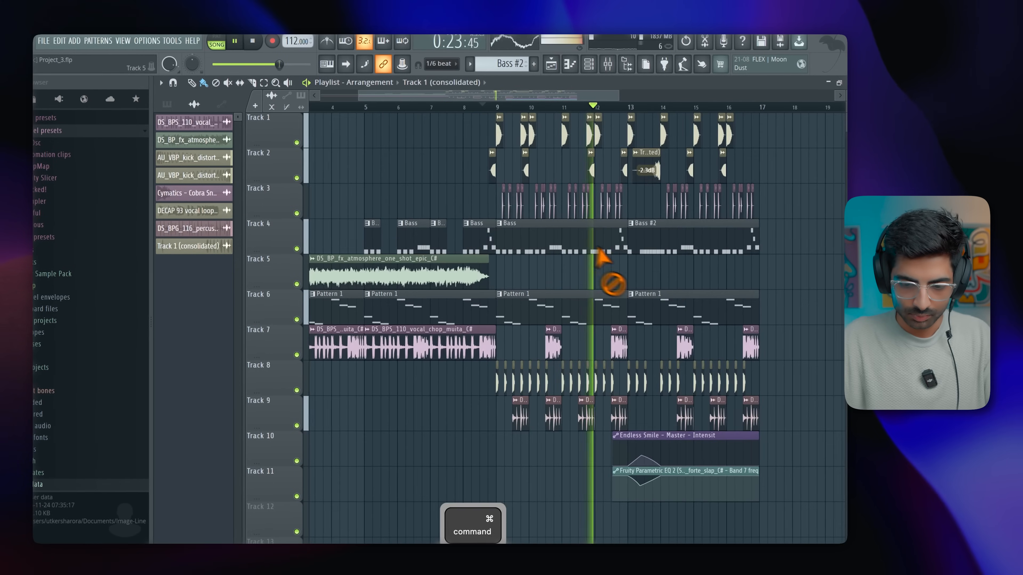
pyautogui.scroll(5, 602, 258)
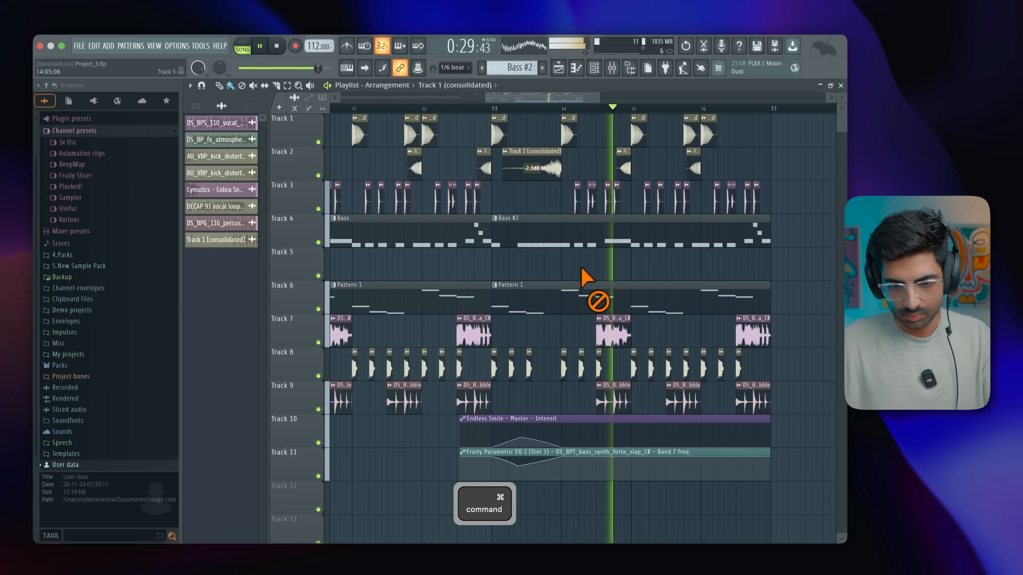
pyautogui.scroll(-2, 583, 276)
pyautogui.scroll(2, 584, 274)
pyautogui.press('space')
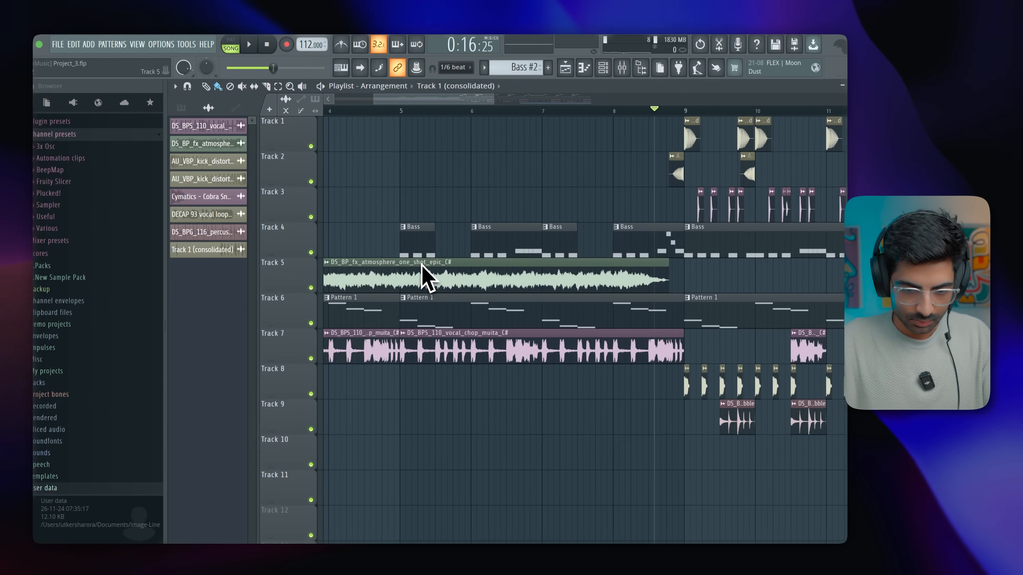
# Step: Open Pattern 1's synth pluck melody in the piano roll, play it in pattern mode and check it in the mixer
pyautogui.click(391, 287)
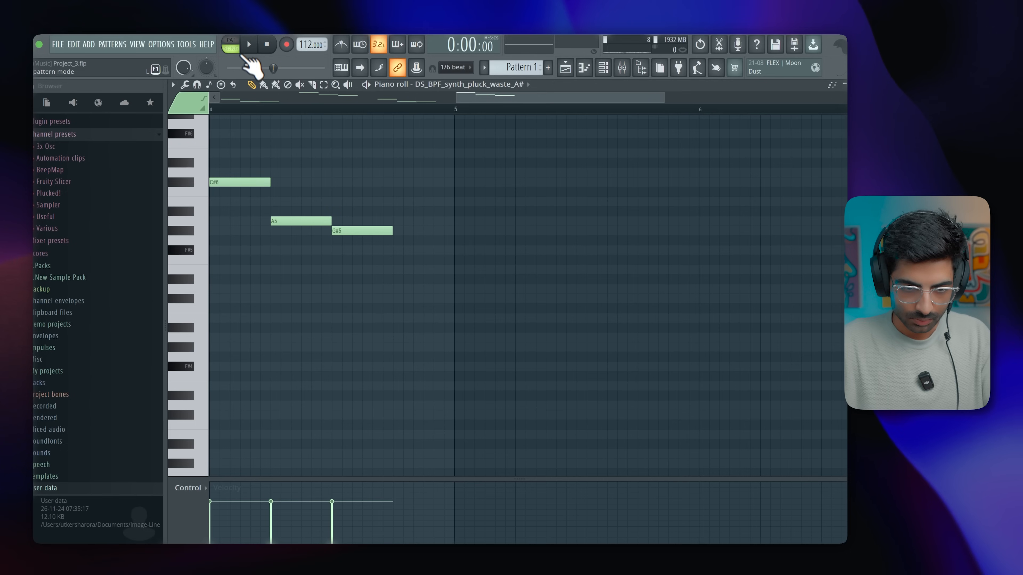
pyautogui.click(617, 74)
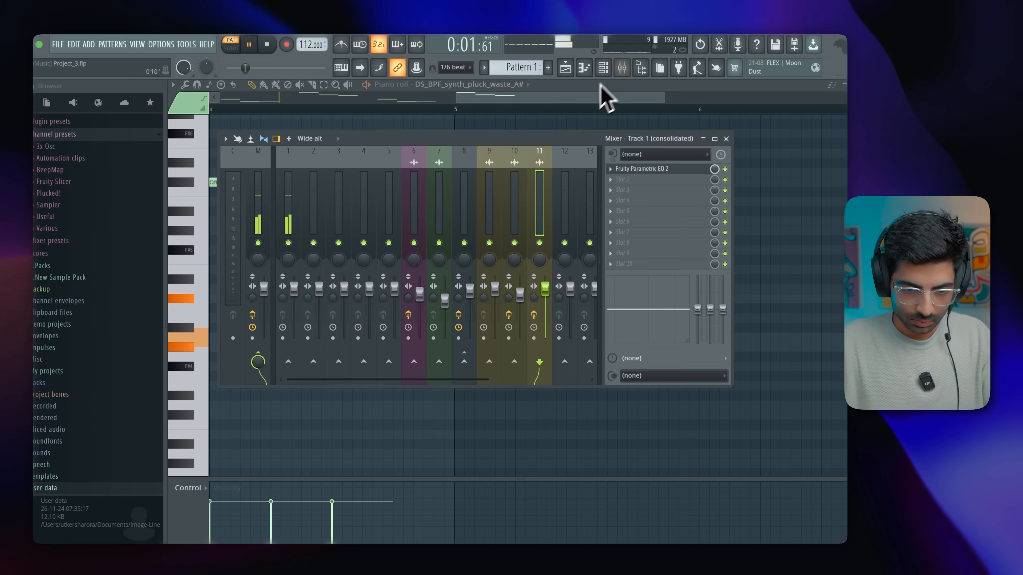
pyautogui.press('space')
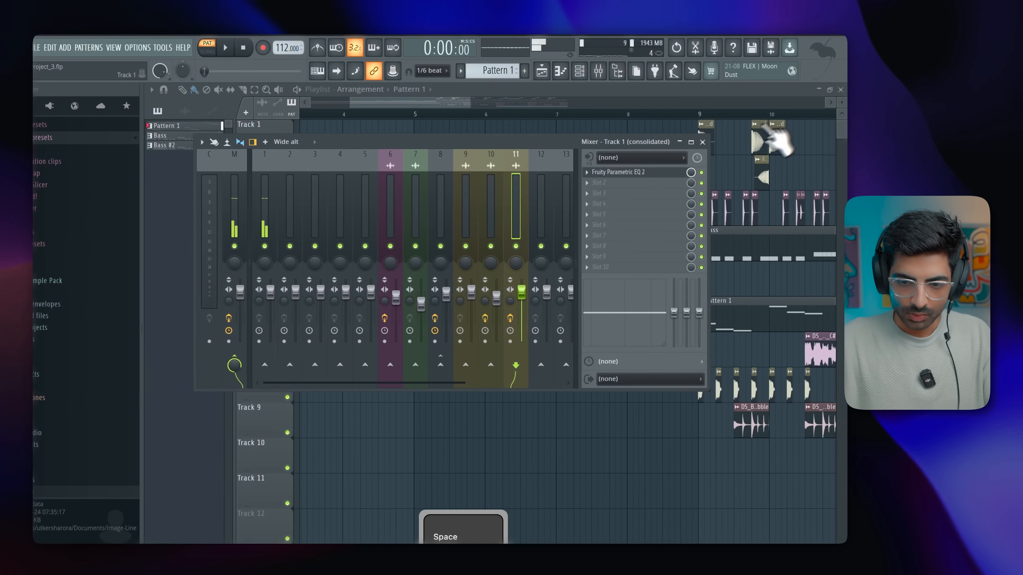
pyautogui.click(726, 138)
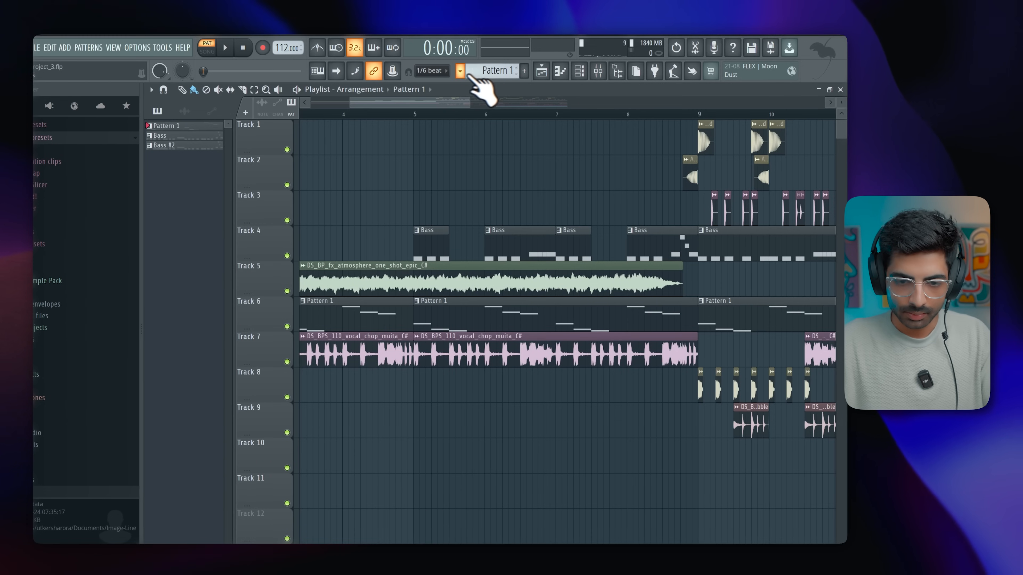
# Step: Insert a new empty pattern below Pattern 1 for a second melody
pyautogui.click(461, 72)
pyautogui.click(479, 84)
pyautogui.click(579, 71)
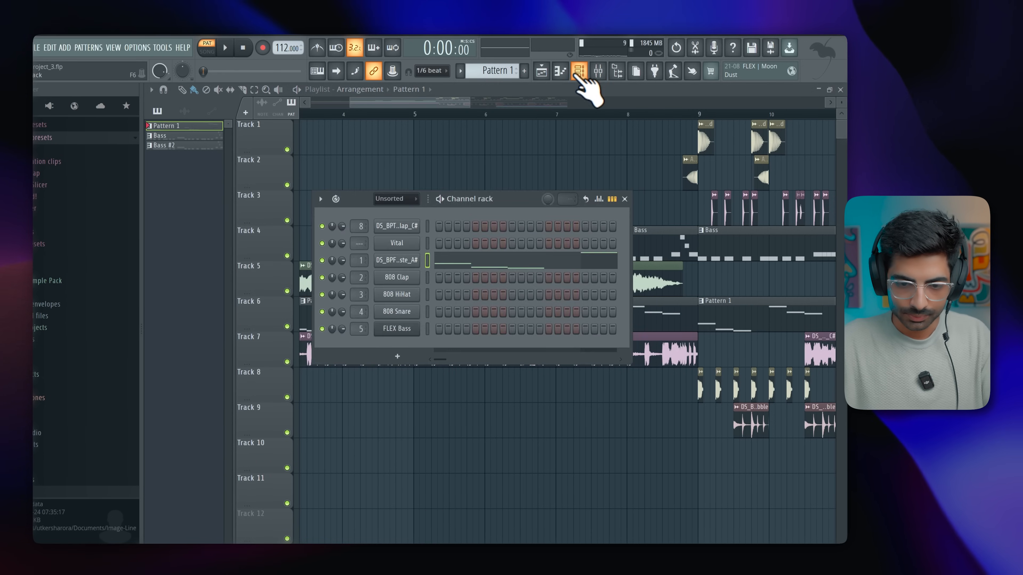
pyautogui.click(487, 64)
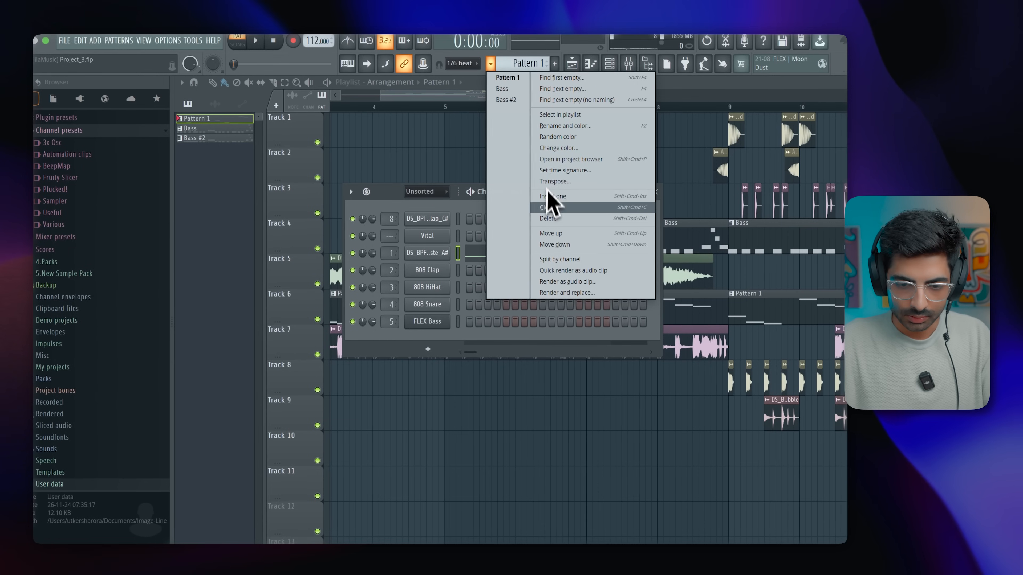
pyautogui.click(546, 207)
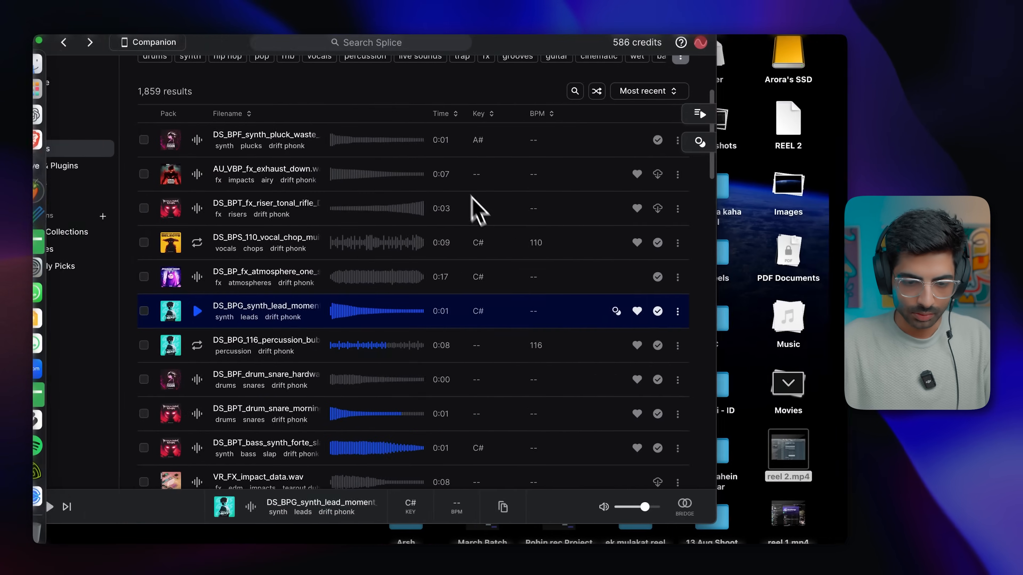
# Step: Load the DS_BPG_synth_lead_moment sample from Splice into a new channel of Pattern 2 and open its piano roll
pyautogui.click(247, 311)
pyautogui.hotkey('ctrl', 'Right')
pyautogui.moveTo(556, 313); pyautogui.dragTo(428, 208)
pyautogui.rightClick(448, 266)
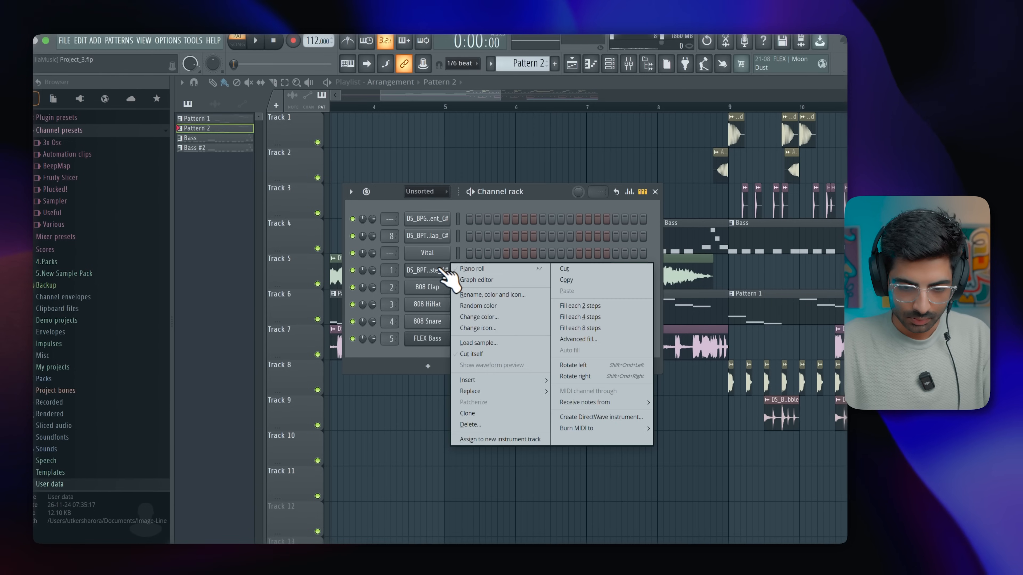
pyautogui.click(548, 269)
pyautogui.rightClick(447, 218)
pyautogui.click(471, 221)
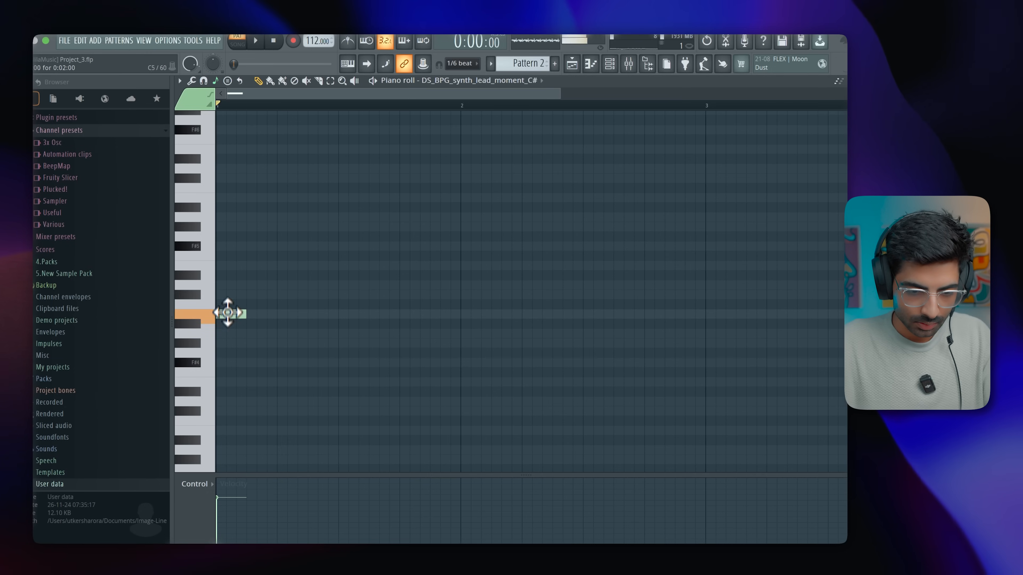
# Step: Try out a C5 note followed by C#5 at the start of the pattern and audition the lead sound
pyautogui.moveTo(232, 301); pyautogui.dragTo(232, 291)
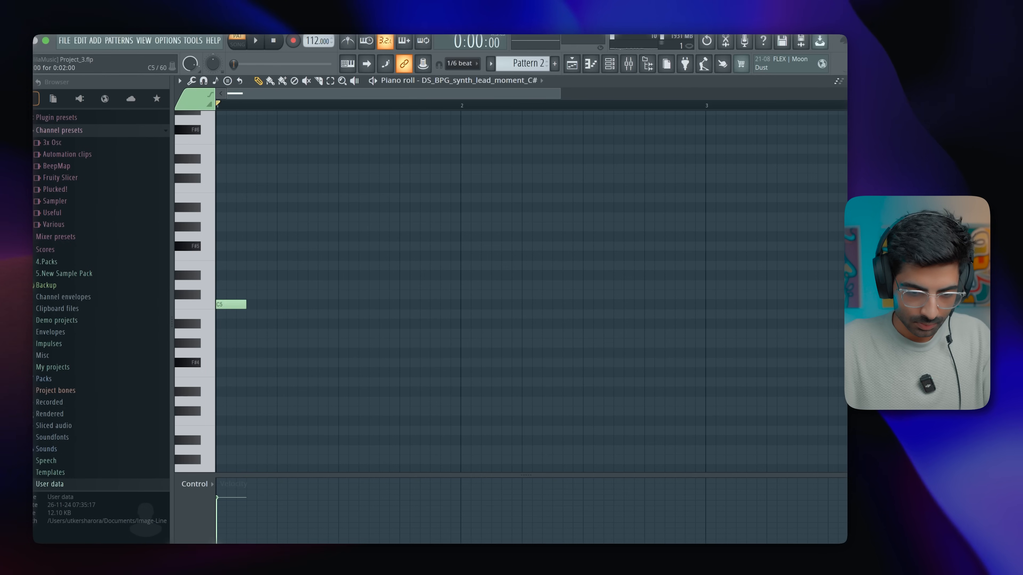
pyautogui.press('space')
pyautogui.press('space')
pyautogui.click(244, 296)
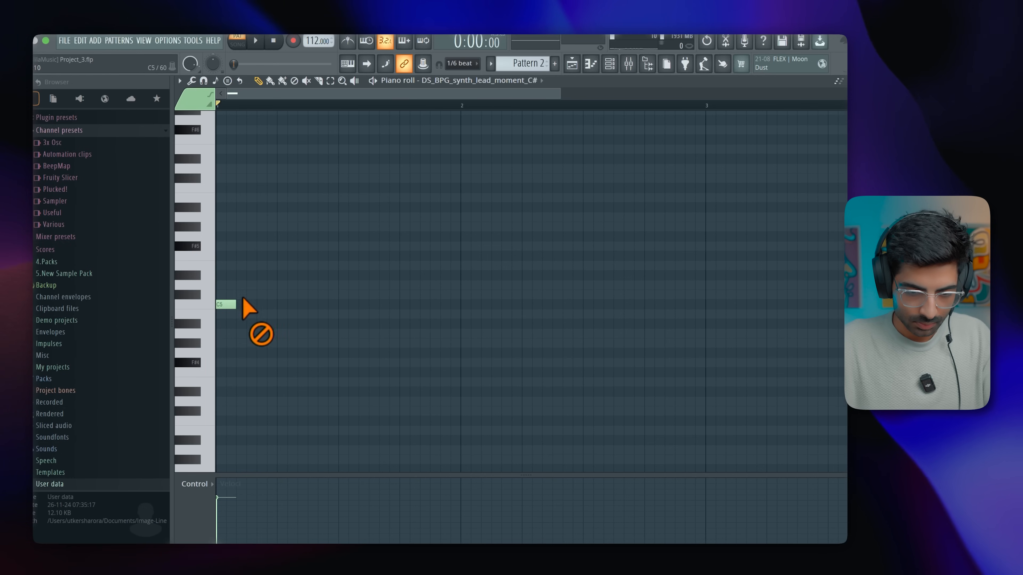
pyautogui.press('space')
pyautogui.press('space')
pyautogui.click(250, 297)
pyautogui.press('space')
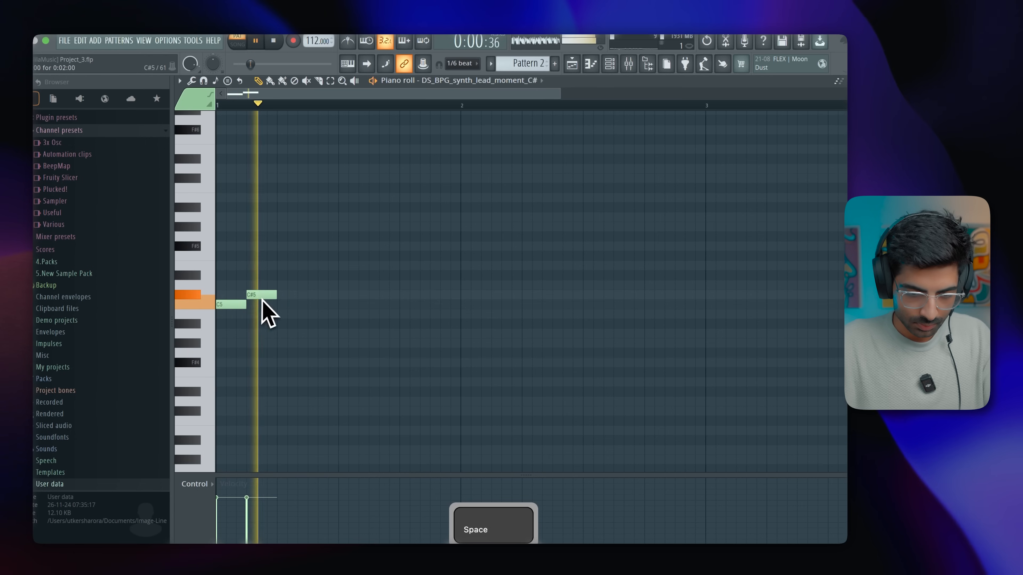
pyautogui.press('space')
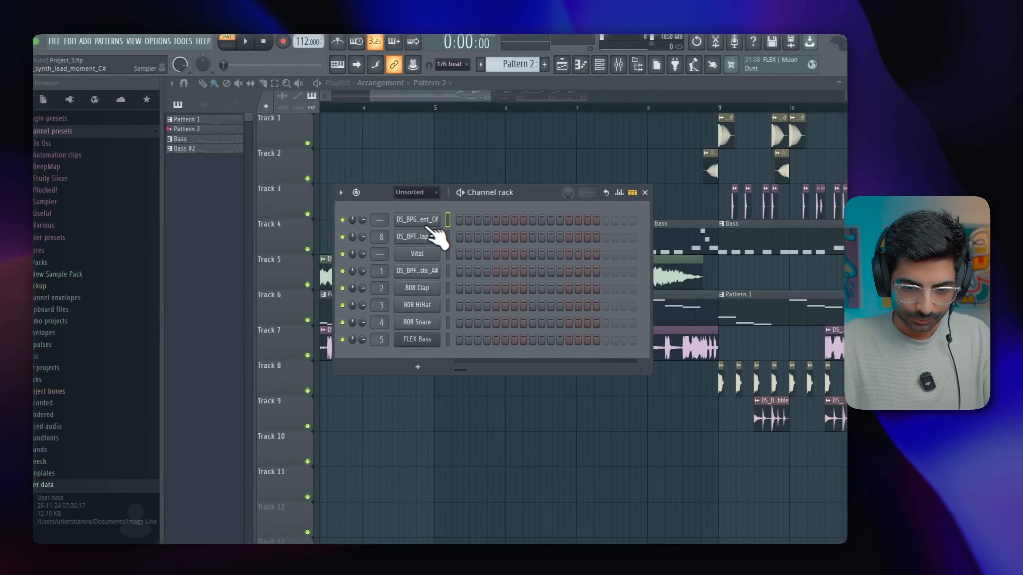
# Step: Check the root note setting of the synth lead channel and reopen its piano roll
pyautogui.click(426, 224)
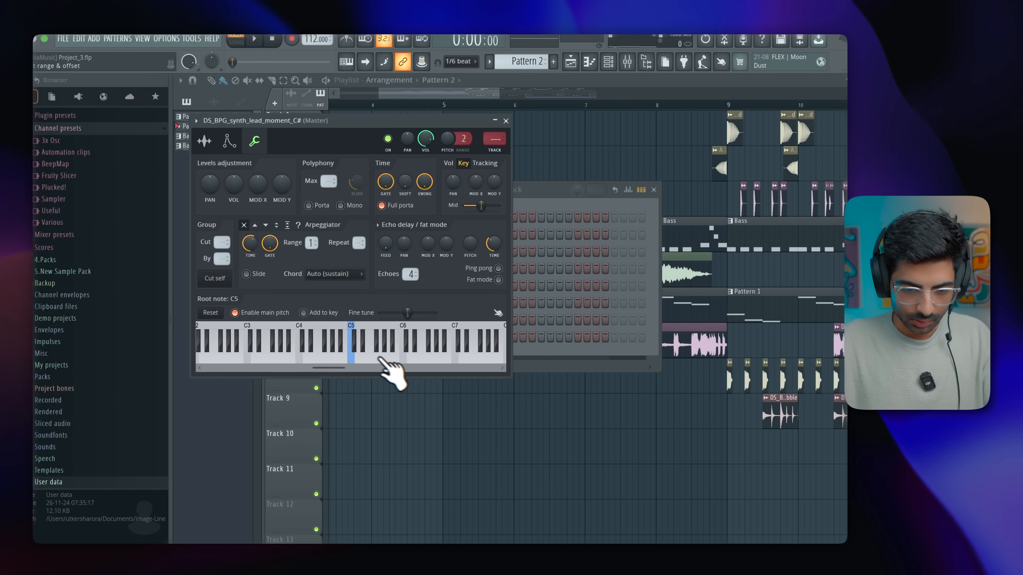
pyautogui.click(518, 118)
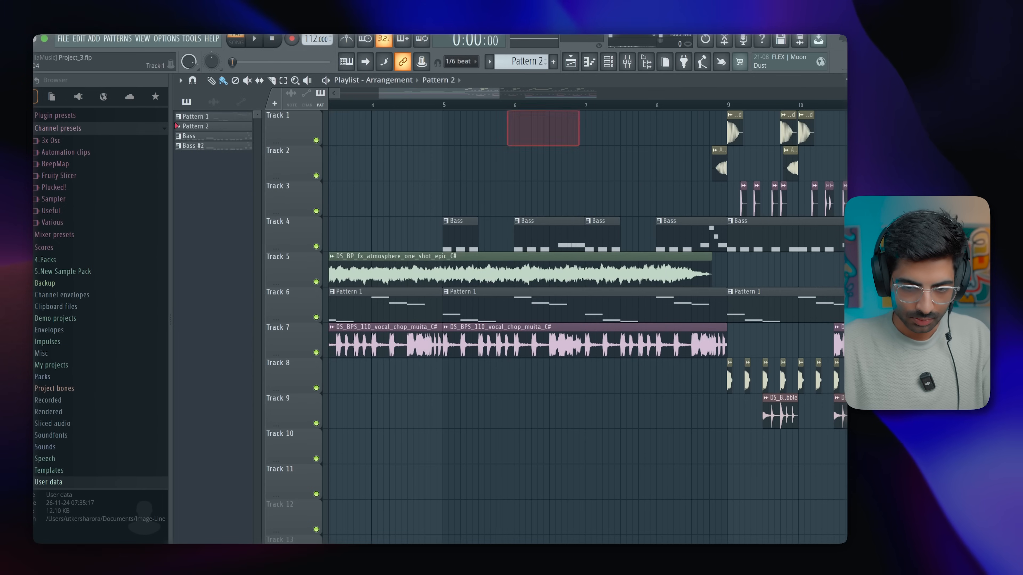
pyautogui.click(608, 61)
pyautogui.rightClick(450, 211)
pyautogui.click(470, 215)
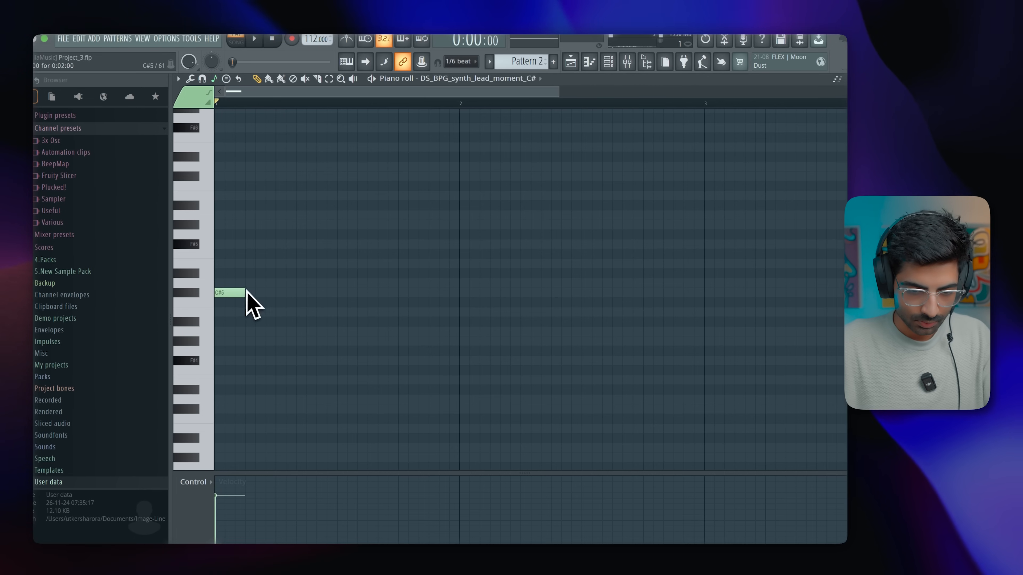
# Step: Build the riff's opening from C#5 followed by D5, lengthening the first note and auditioning the timing
pyautogui.press('space')
pyautogui.press('space')
pyautogui.press('space')
pyautogui.click(251, 283)
pyautogui.press('space')
pyautogui.press('space')
pyautogui.moveTo(260, 285)
pyautogui.mouseDown()
pyautogui.moveTo(269, 286)
pyautogui.moveTo(256, 295)
pyautogui.mouseUp()
pyautogui.press('space')
pyautogui.press('space')
pyautogui.press('space')
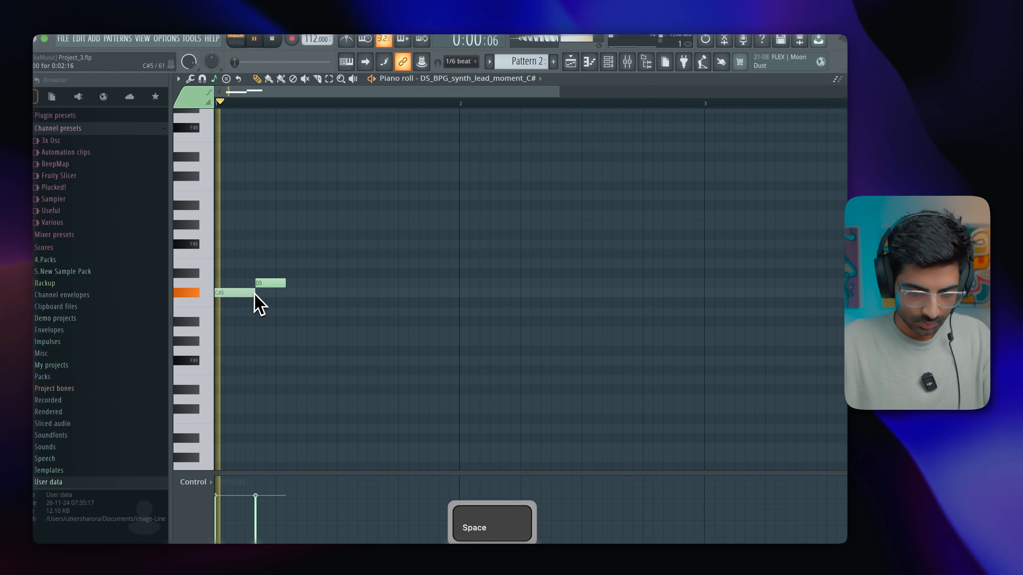
pyautogui.press('space')
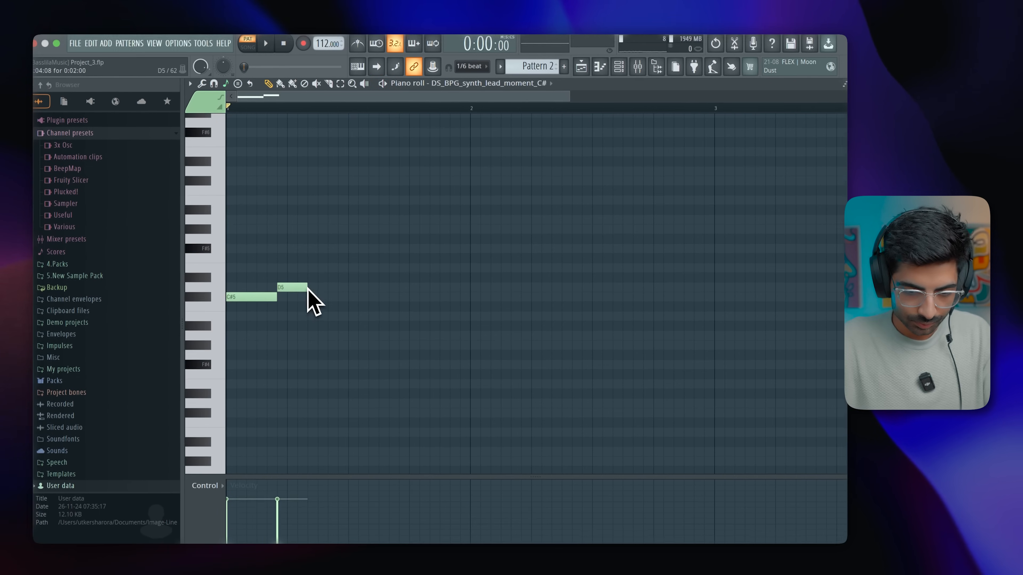
# Step: Set snapping to Step and shape the riff as C#5 for three steps, D5 for three steps and C#5 for two steps
pyautogui.moveTo(308, 287); pyautogui.dragTo(315, 289)
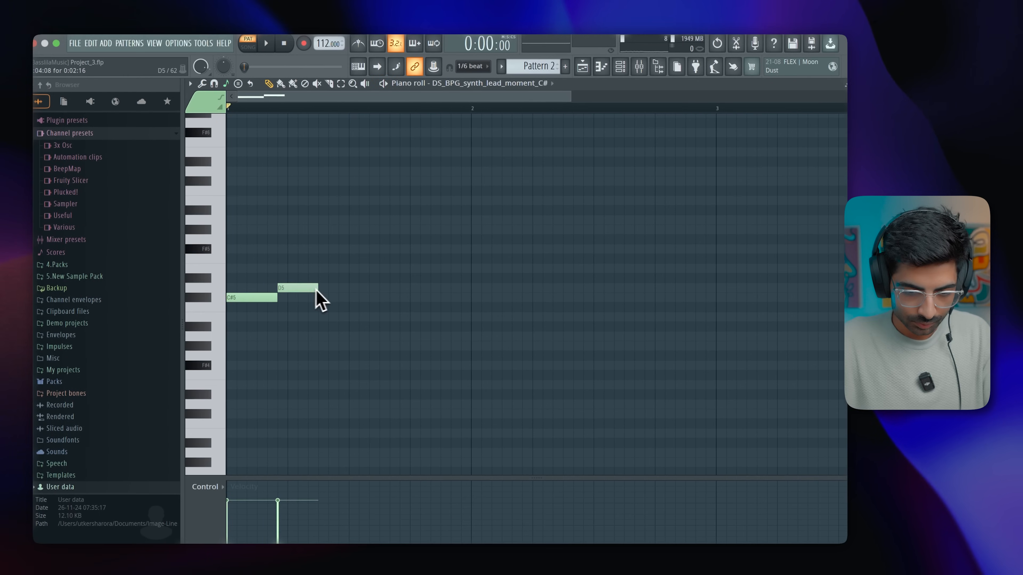
pyautogui.click(471, 66)
pyautogui.click(465, 161)
pyautogui.press('space')
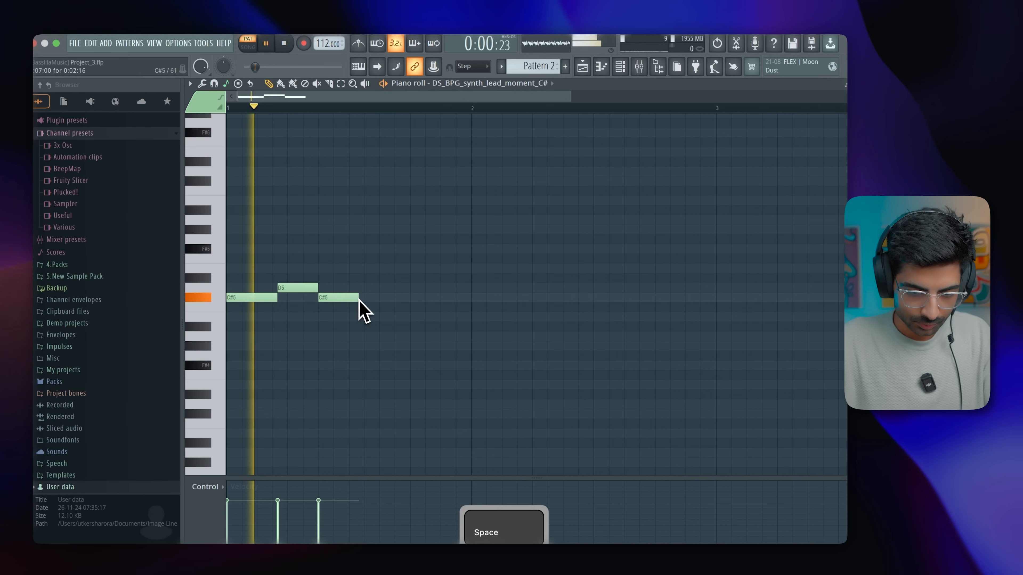
pyautogui.press('space')
pyautogui.moveTo(354, 300); pyautogui.dragTo(348, 301)
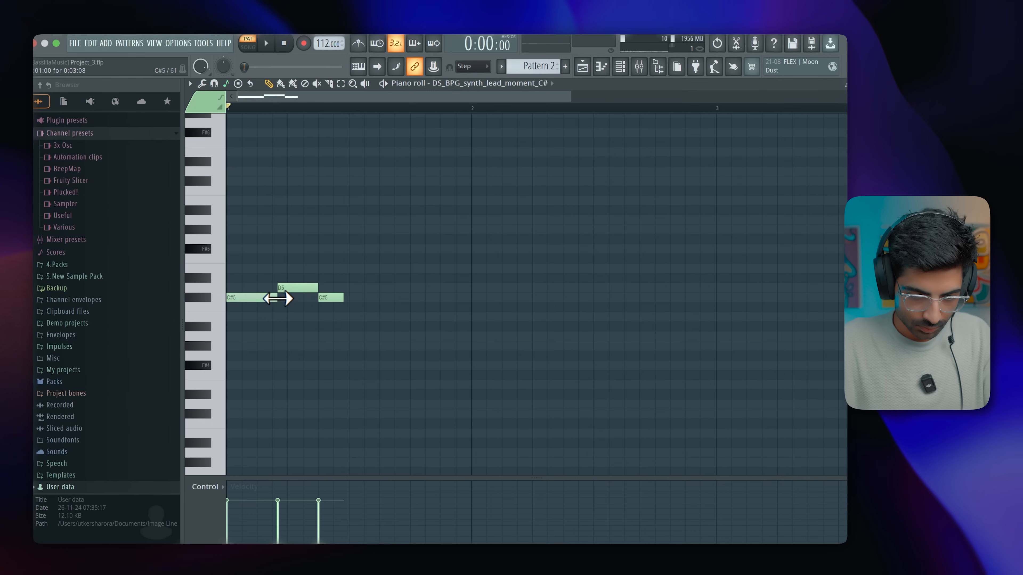
pyautogui.scroll(2, 261, 311)
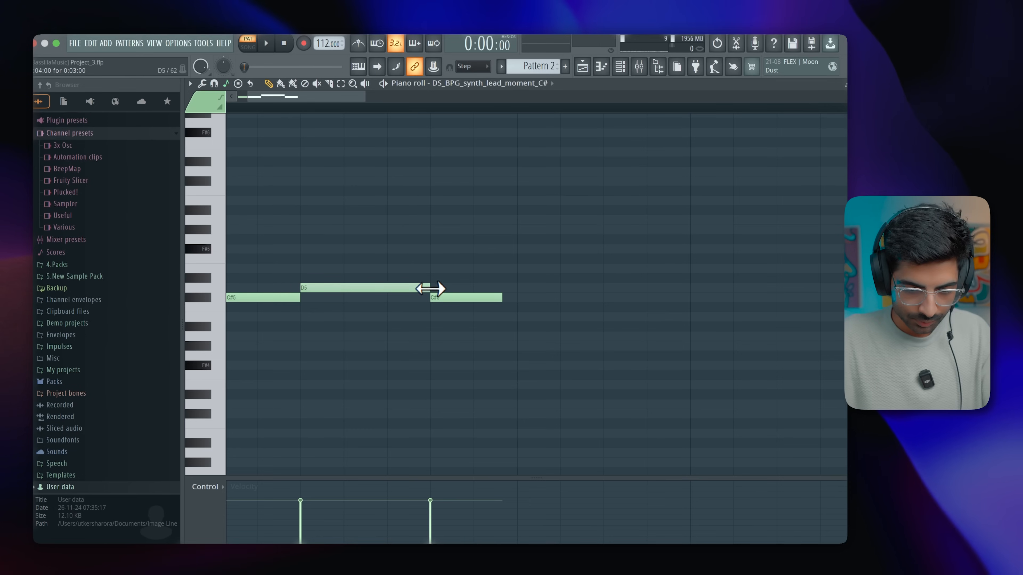
pyautogui.scroll(-2, 407, 289)
pyautogui.press('space')
pyautogui.press('space')
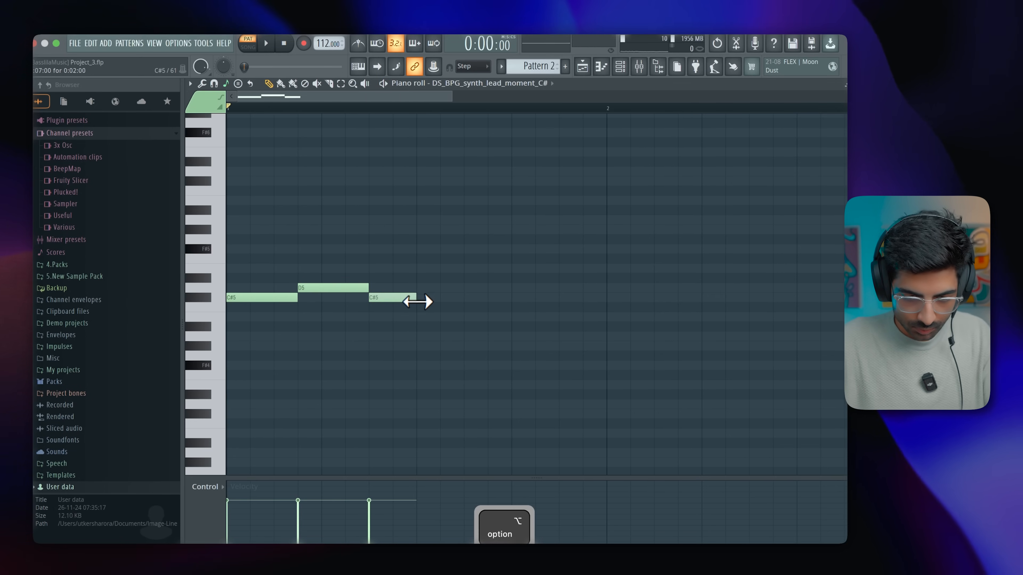
# Step: Duplicate the three-note riff until it fills two bars while the pattern plays
pyautogui.press('cmd+a')
pyautogui.press('space')
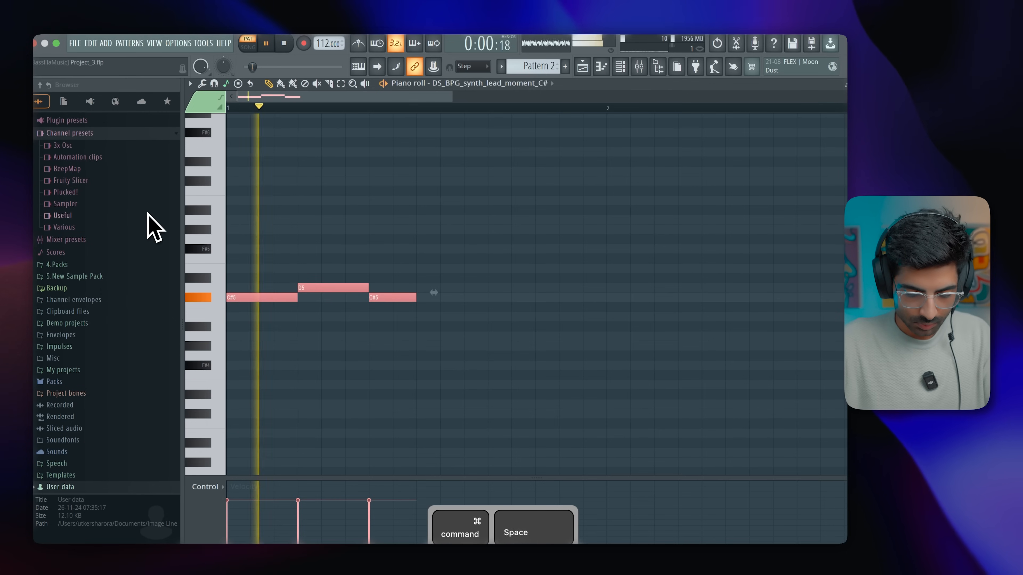
pyautogui.press('cmd+b')
pyautogui.scroll(-3, 340, 246)
pyautogui.press('super+space')
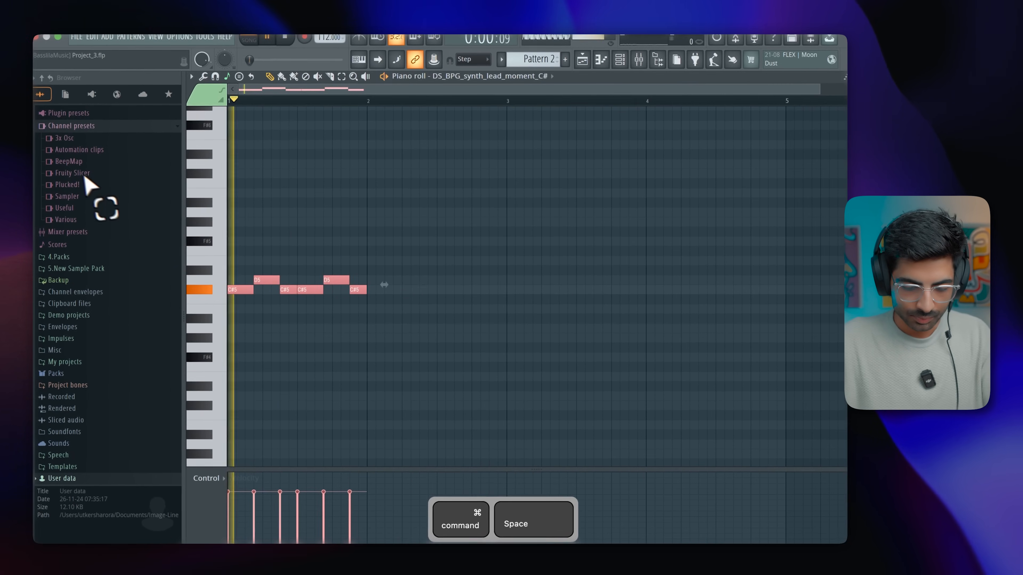
pyautogui.press('super+b')
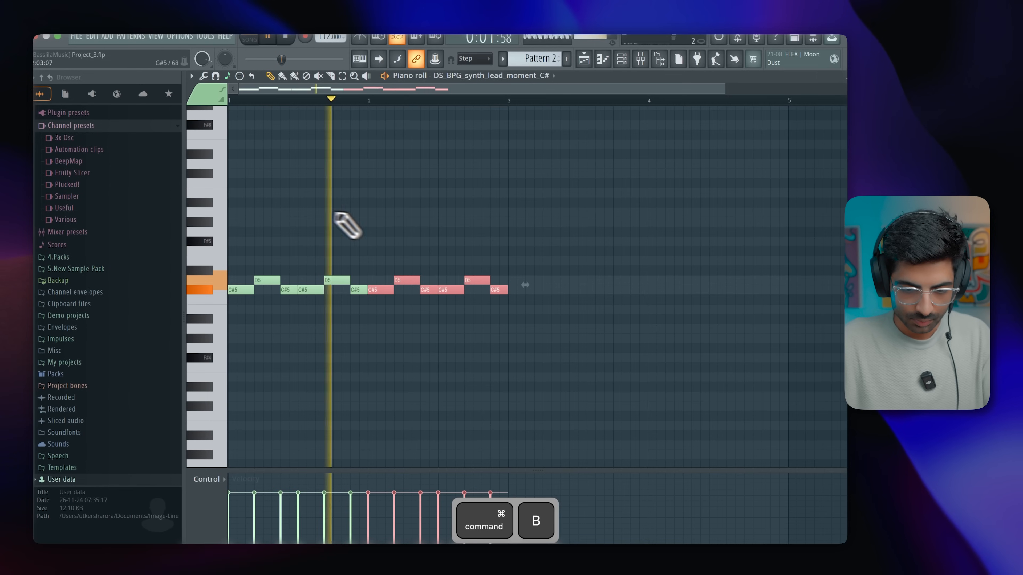
# Step: Add a one-step F#5 note in the second half of bar 2, audition the loop and close the piano roll
pyautogui.click(388, 222)
pyautogui.click(463, 241)
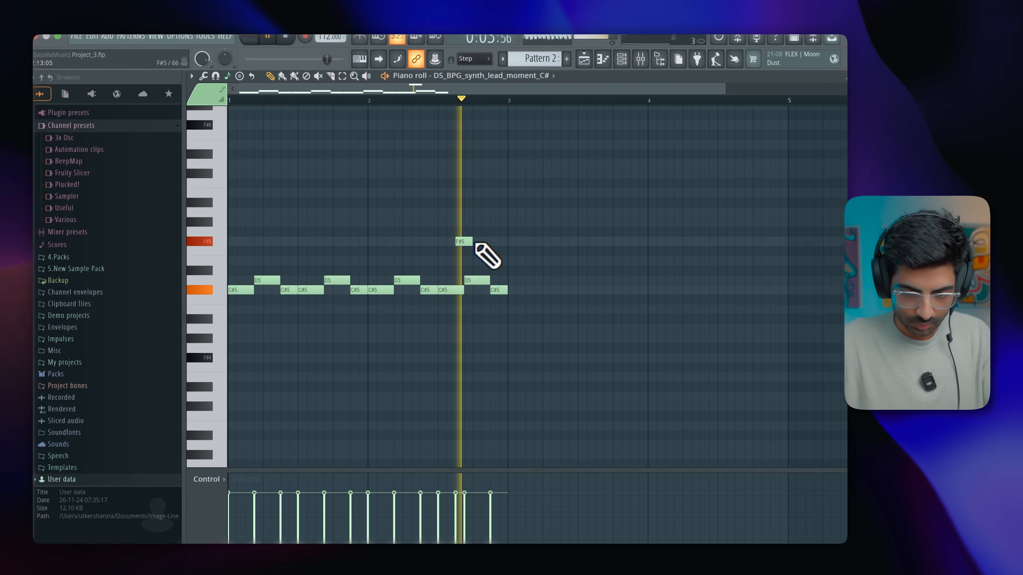
pyautogui.click(477, 241)
pyautogui.press('space')
pyautogui.rightClick(478, 242)
pyautogui.press('space')
pyautogui.rightClick(463, 241)
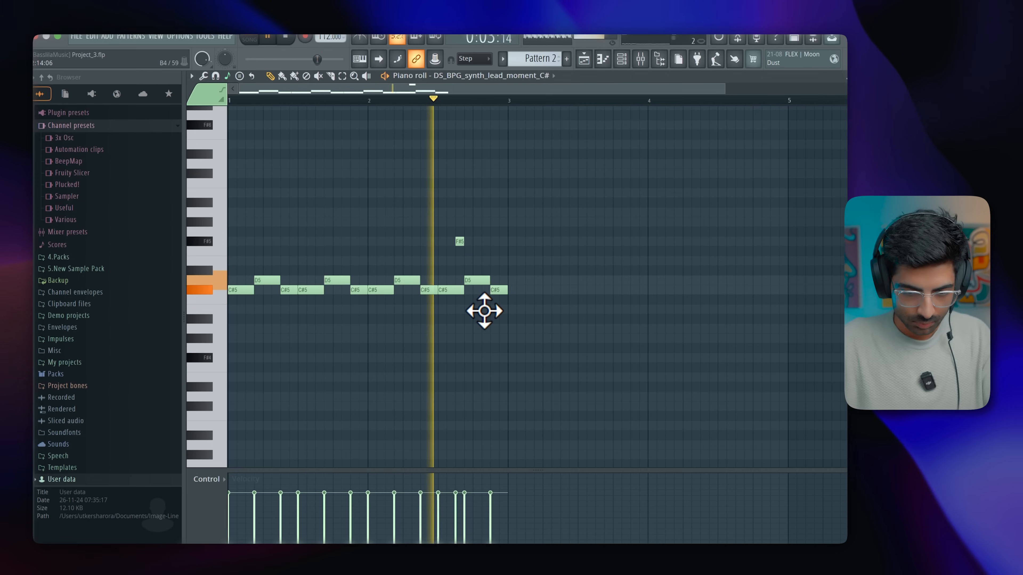
pyautogui.press('space')
pyautogui.press('space')
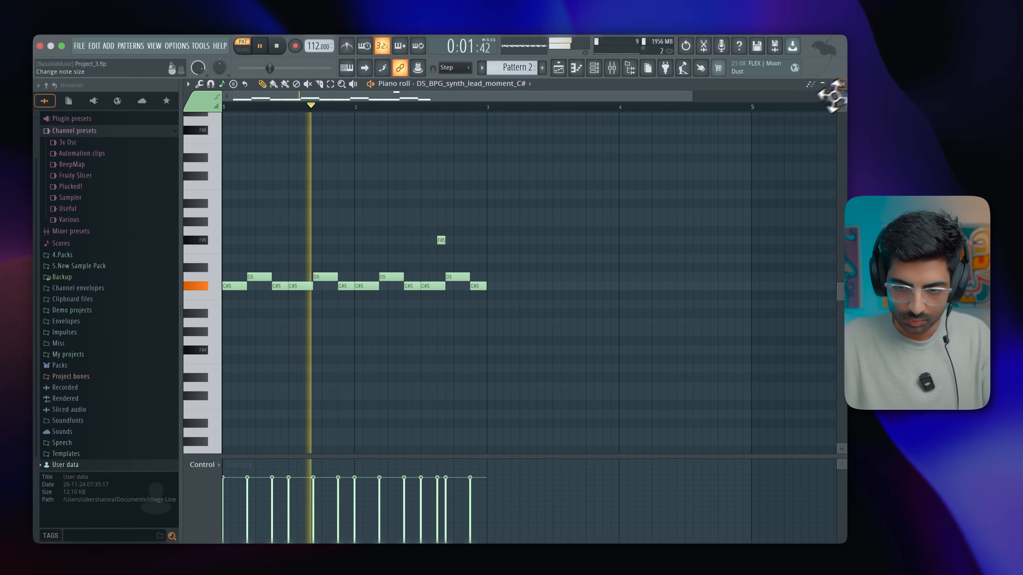
pyautogui.click(841, 89)
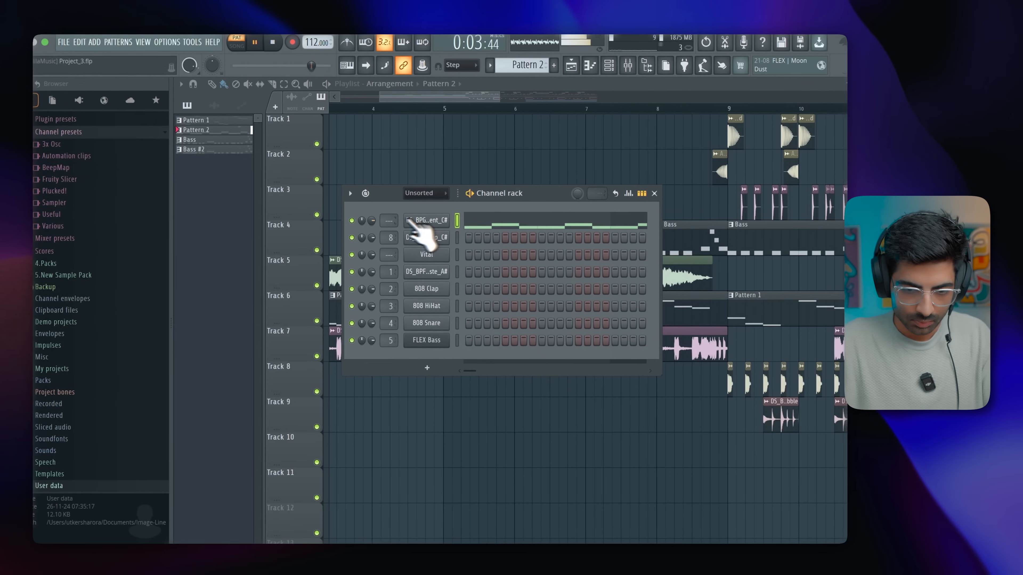
# Step: Route the synth lead channel to a free mixer track and lower that track's level to about -6.4 dB
pyautogui.click(442, 224)
pyautogui.click(198, 124)
pyautogui.moveTo(229, 136)
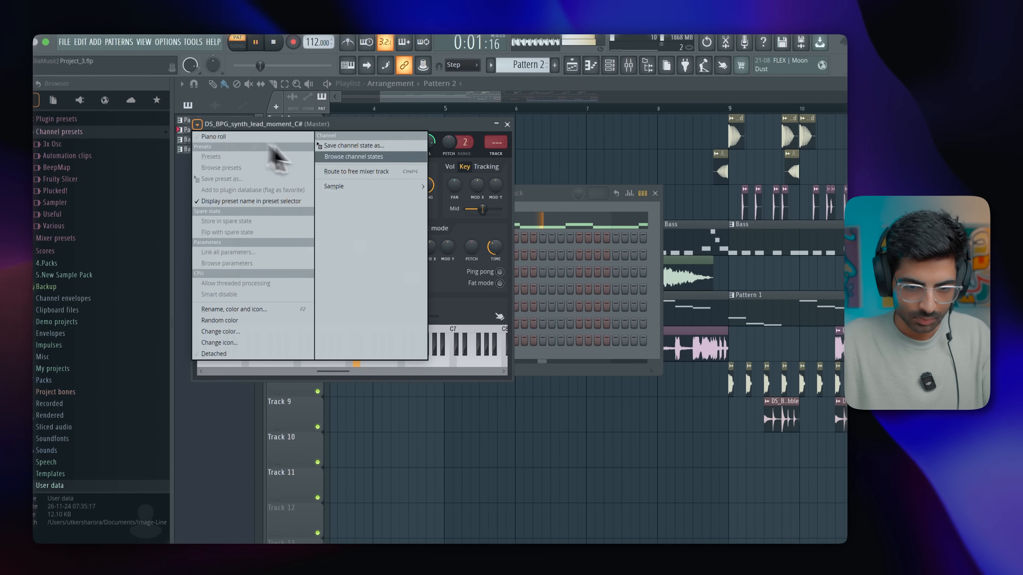
pyautogui.click(361, 172)
pyautogui.press('space')
pyautogui.press('space')
pyautogui.moveTo(579, 286); pyautogui.dragTo(557, 314)
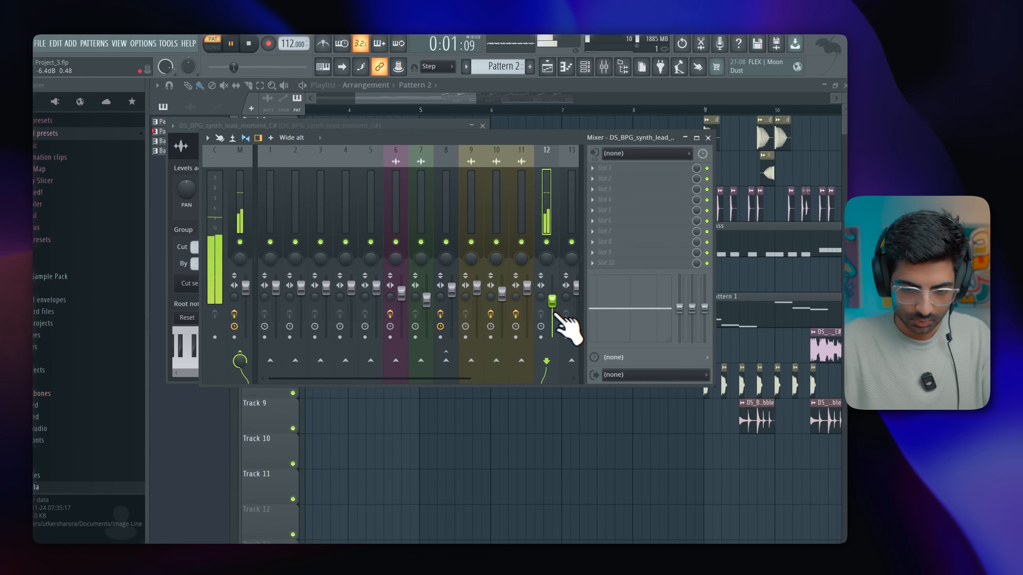
pyautogui.click(708, 137)
# Step: Place Pattern 2 on Track 5 at bar 13 and duplicate it at bar 15, with the song playing
pyautogui.click(595, 109)
pyautogui.scroll(-5, 541, 121)
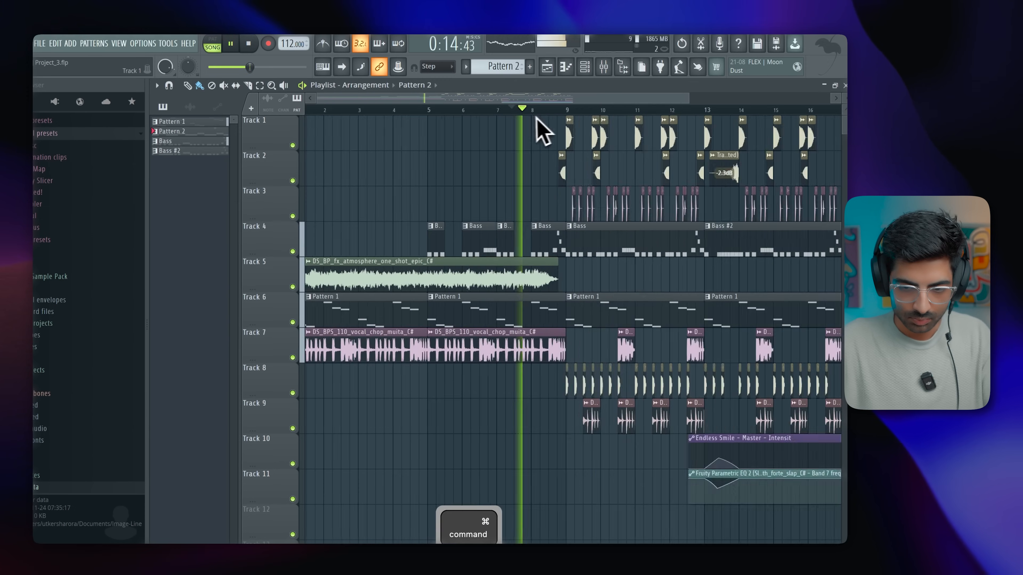
pyautogui.scroll(5, 531, 133)
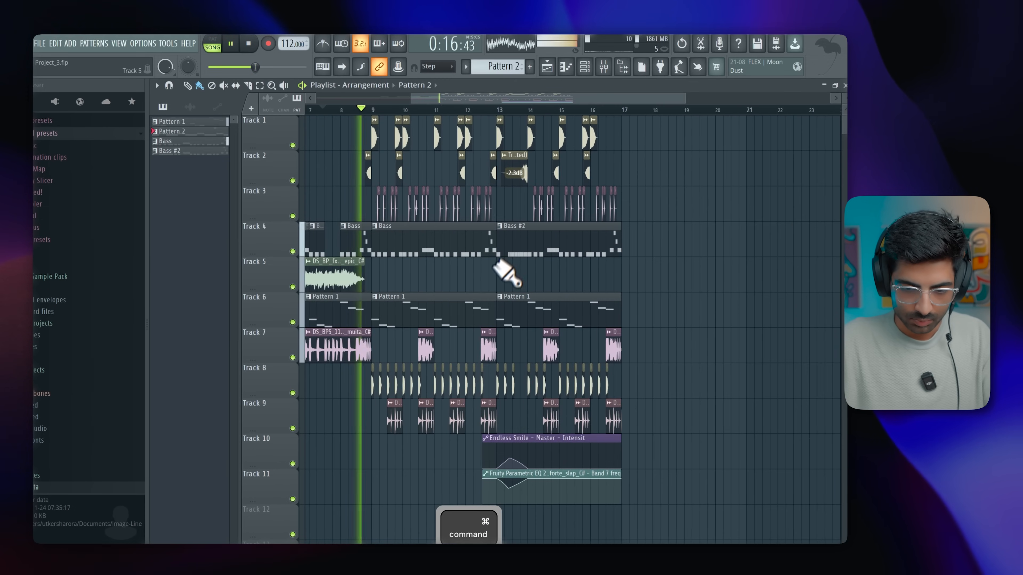
pyautogui.click(497, 278)
pyautogui.scroll(3, 508, 287)
pyautogui.moveTo(491, 274); pyautogui.dragTo(522, 278)
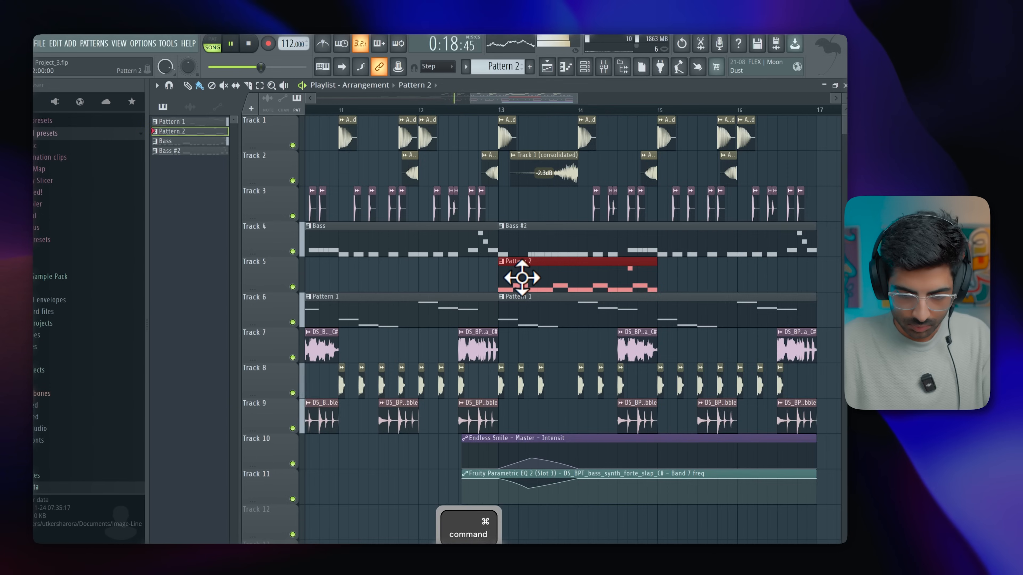
pyautogui.scroll(-3, 521, 278)
pyautogui.press('super+b')
pyautogui.scroll(2, 521, 263)
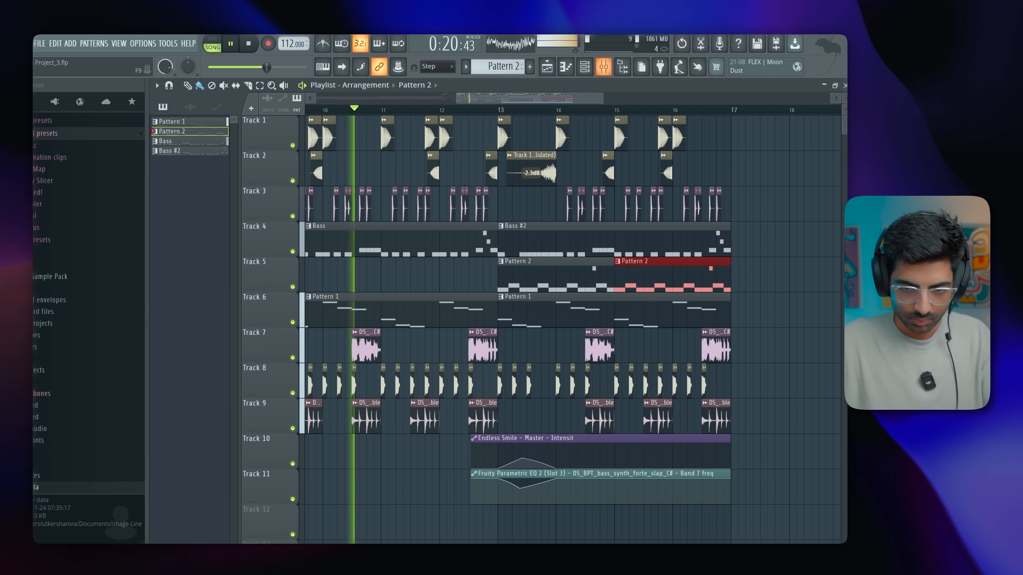
# Step: Raise the bass synth's mixer track 8 level slightly during playback and close the mixer
pyautogui.click(604, 67)
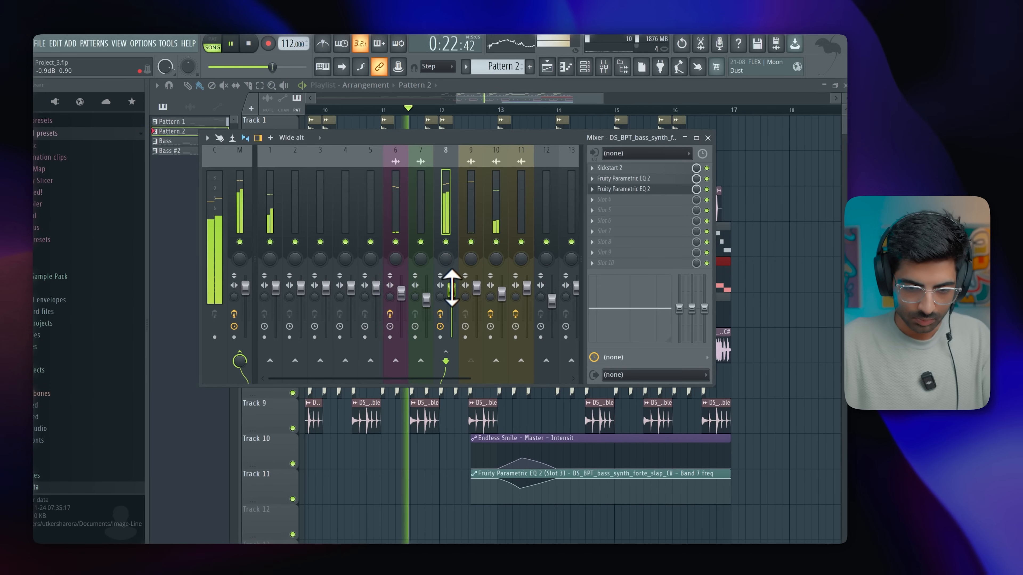
pyautogui.moveTo(452, 295); pyautogui.dragTo(452, 290)
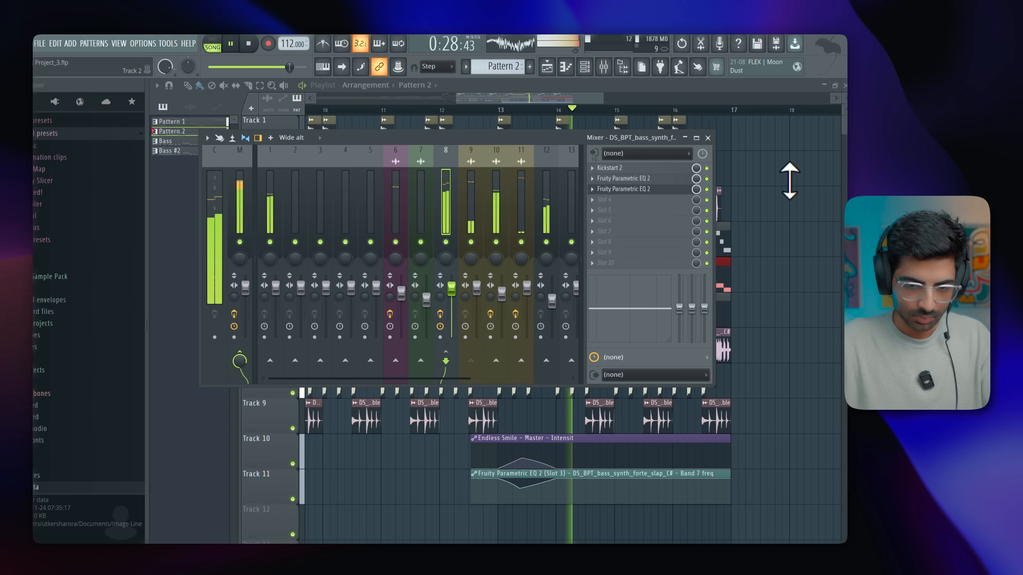
pyautogui.press('F9')
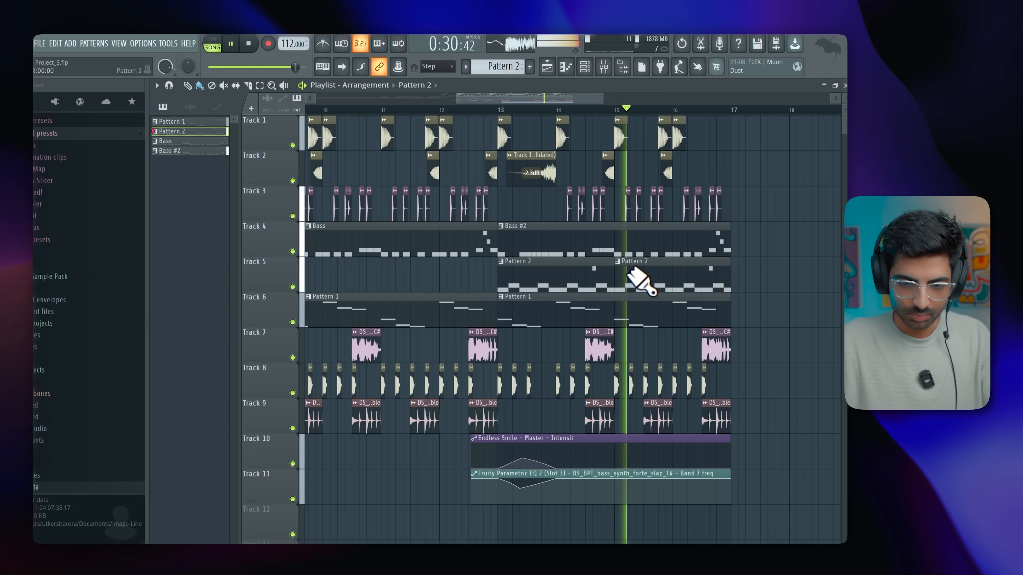
# Step: Check the mixer levels while the song plays, with the bass synth's track 8 selected
pyautogui.click(603, 67)
pyautogui.press('space')
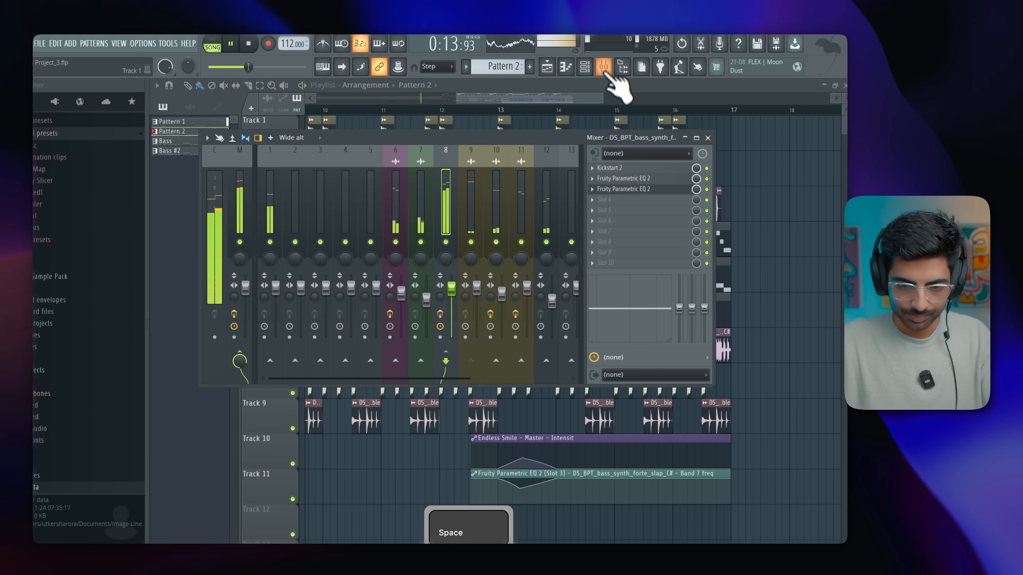
pyautogui.press('F9')
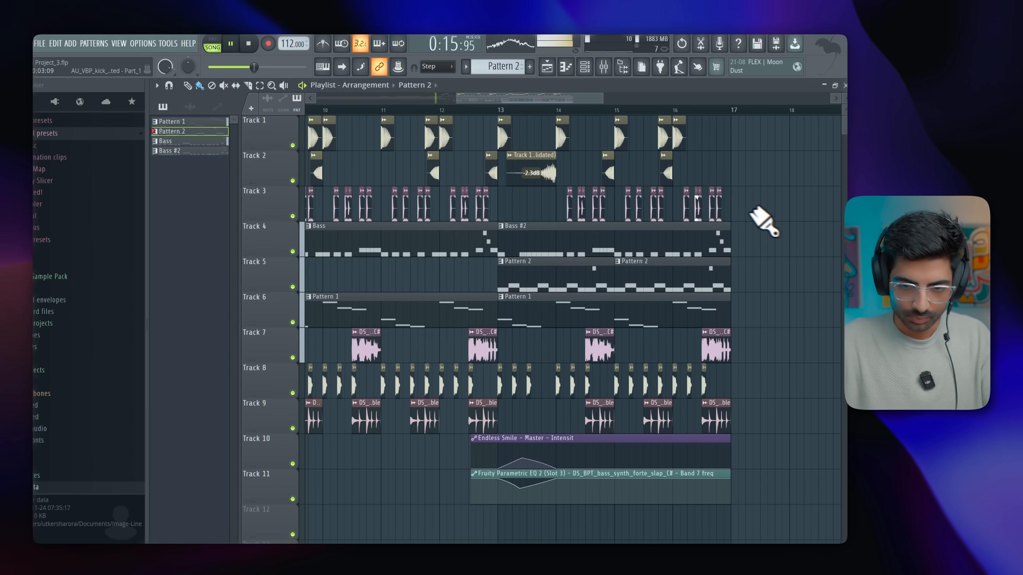
# Step: Open the synth lead channel's settings and route it to another free mixer track
pyautogui.click(604, 67)
pyautogui.click(585, 66)
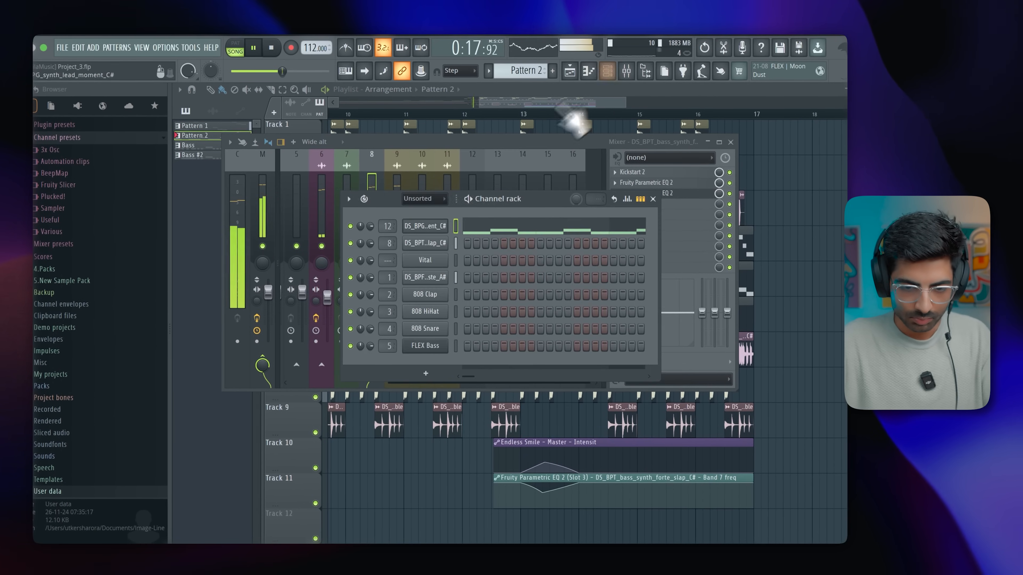
pyautogui.click(405, 233)
pyautogui.click(196, 130)
pyautogui.moveTo(203, 139)
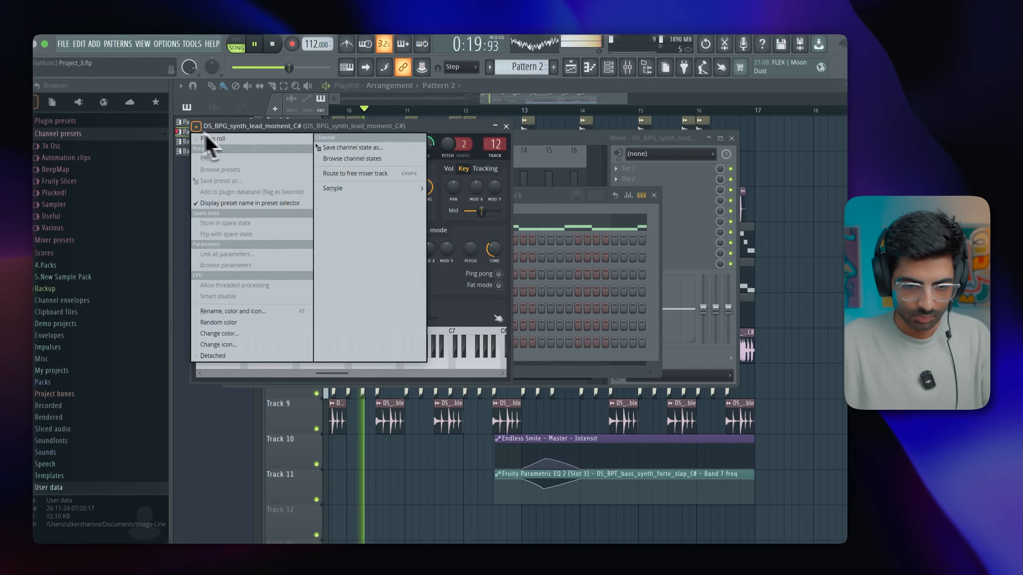
pyautogui.click(346, 178)
# Step: Lower the synth lead's mixer track 13 to about -7.4 dB during playback and stop the song
pyautogui.press('space')
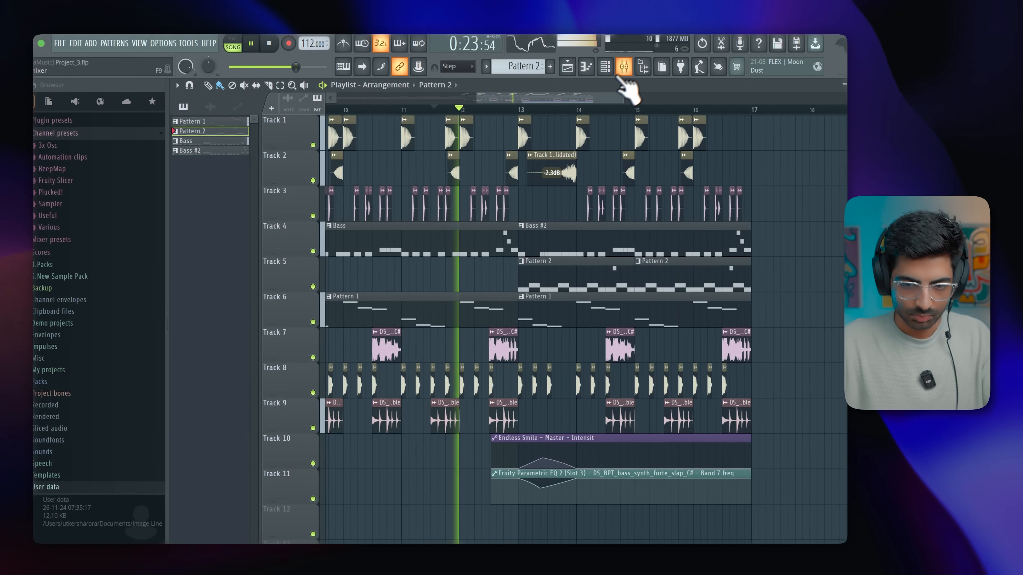
pyautogui.click(627, 67)
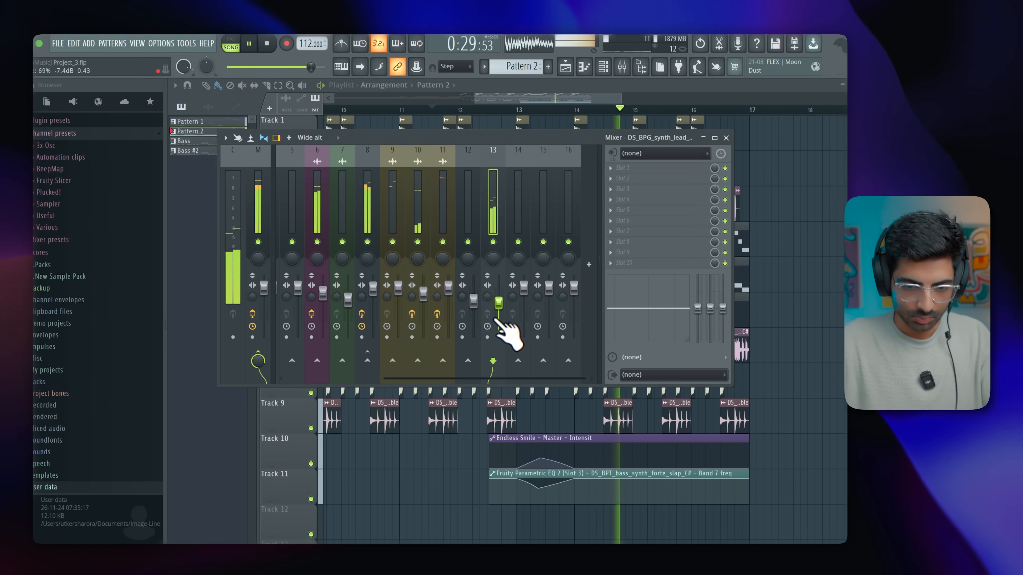
pyautogui.scroll(-5, 530, 110)
pyautogui.press('space')
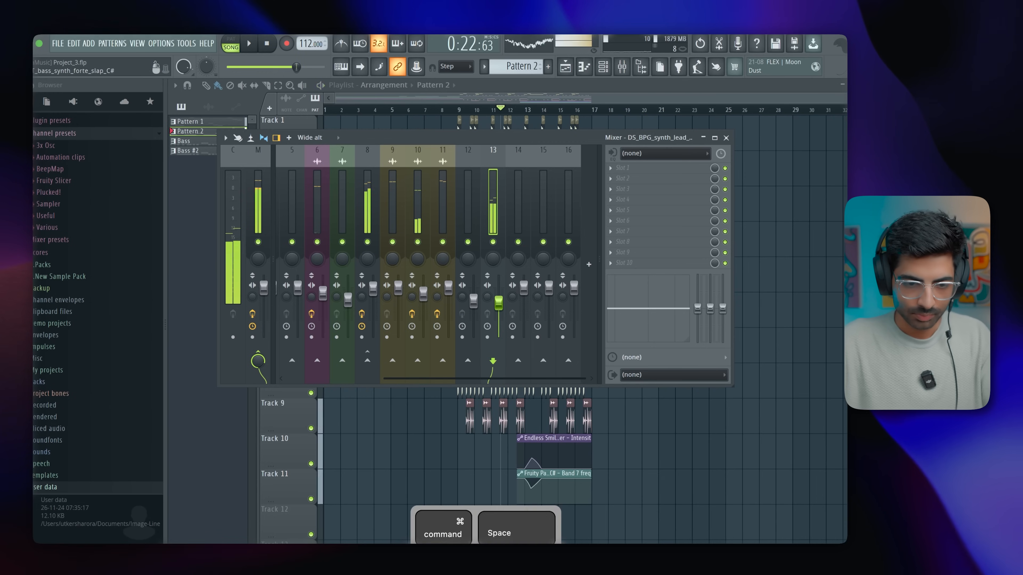
# Step: Replace the Fruity Limiter in the master track's last effect slot with Pro-L 2
pyautogui.click(265, 211)
pyautogui.click(610, 263)
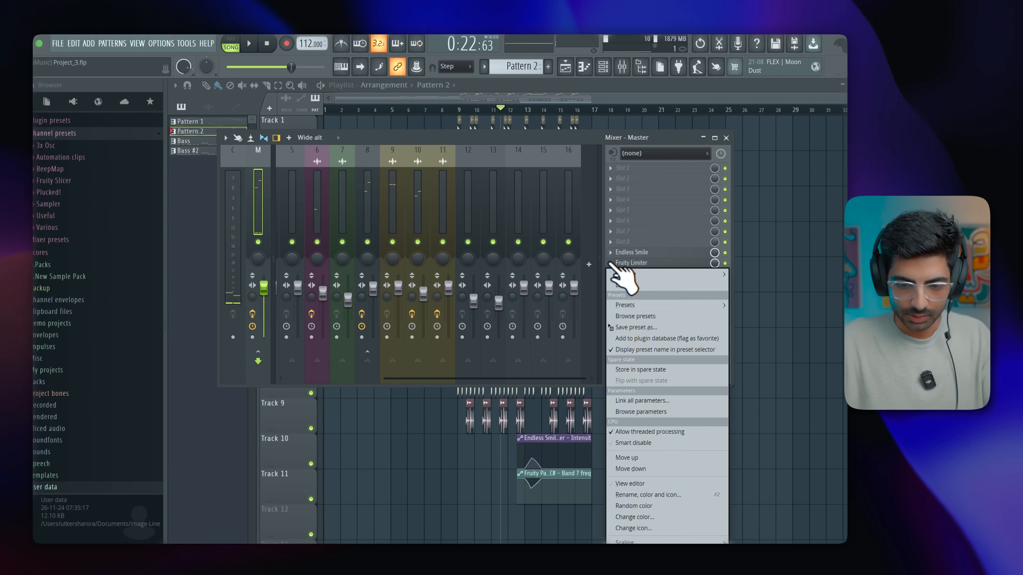
pyautogui.click(620, 285)
pyautogui.press('F8')
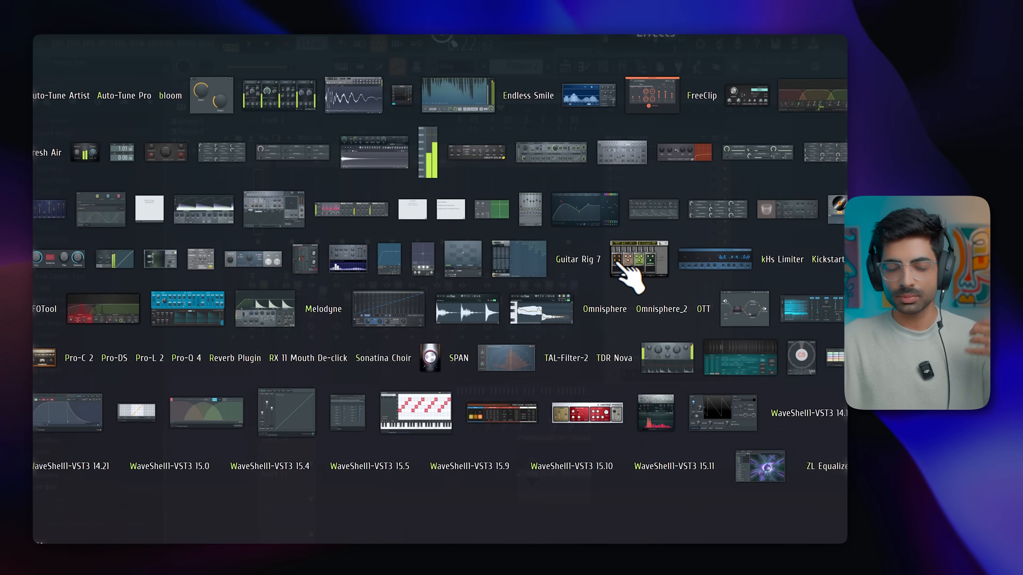
pyautogui.press('a')
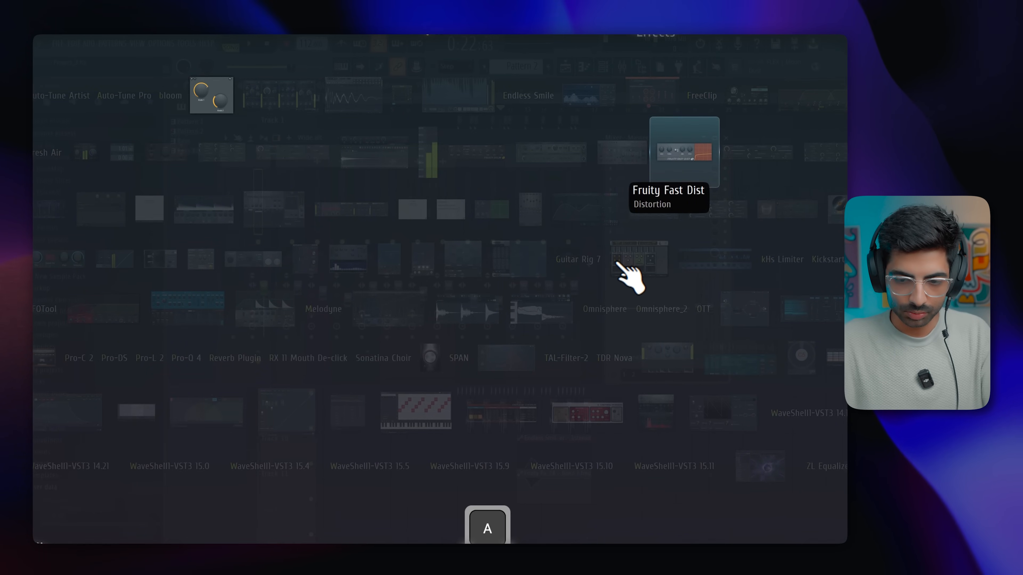
pyautogui.press('BackSpace')
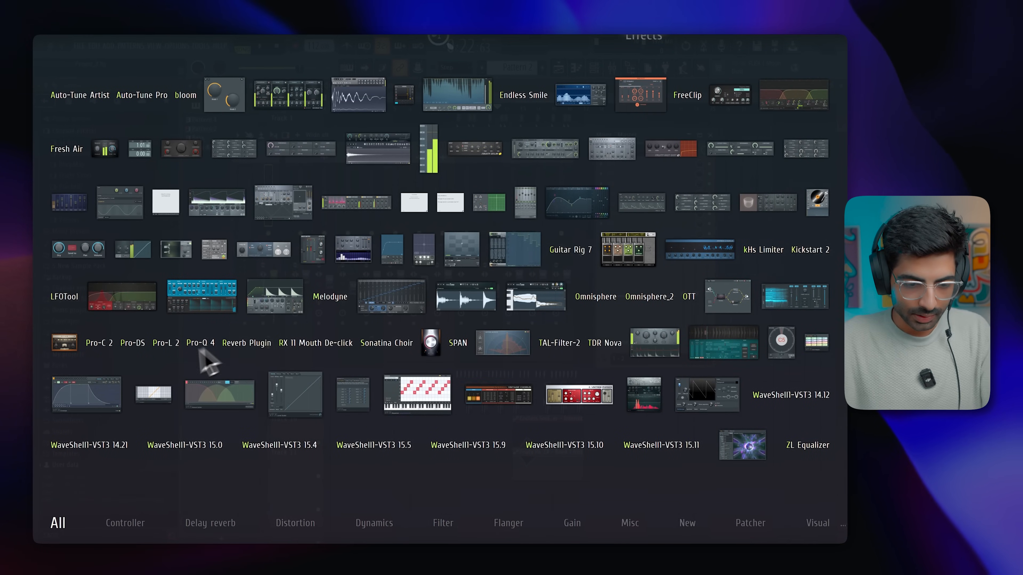
pyautogui.moveTo(166, 342); pyautogui.dragTo(623, 270)
# Step: Audition the song with Pro-L 2 on the master, and close the plugin window and the mixer
pyautogui.press('space')
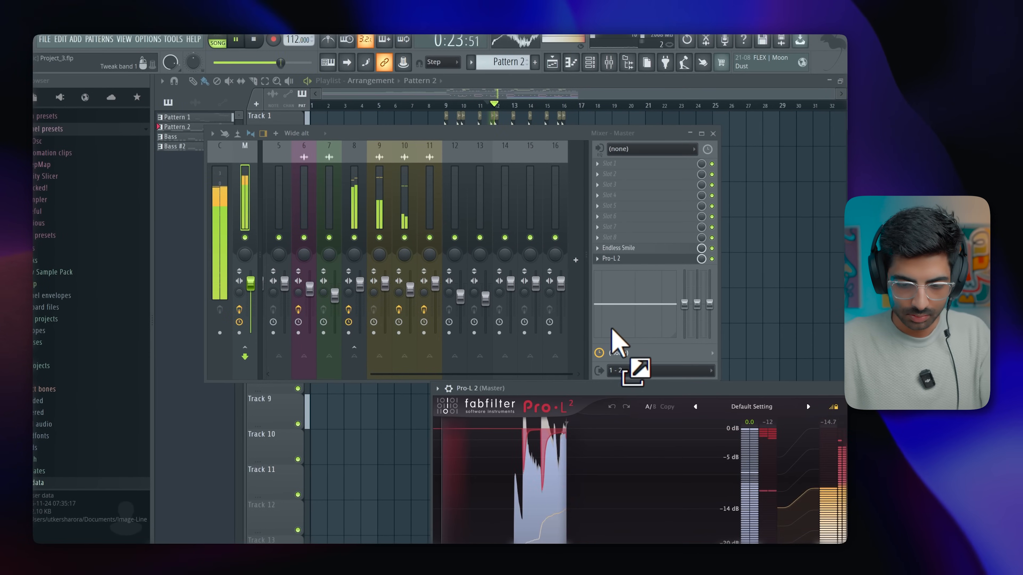
pyautogui.moveTo(630, 388); pyautogui.dragTo(396, 187)
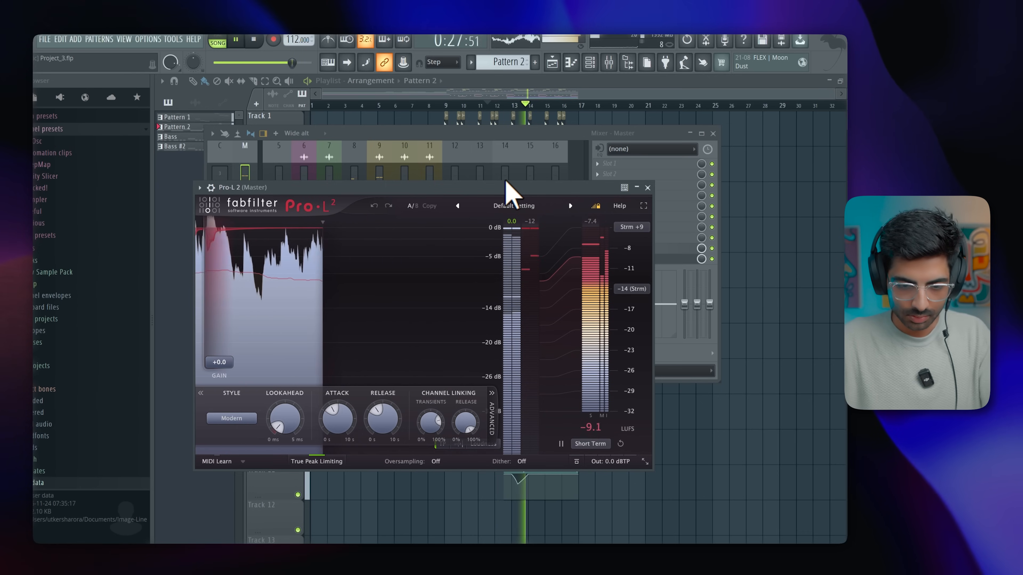
pyautogui.click(647, 187)
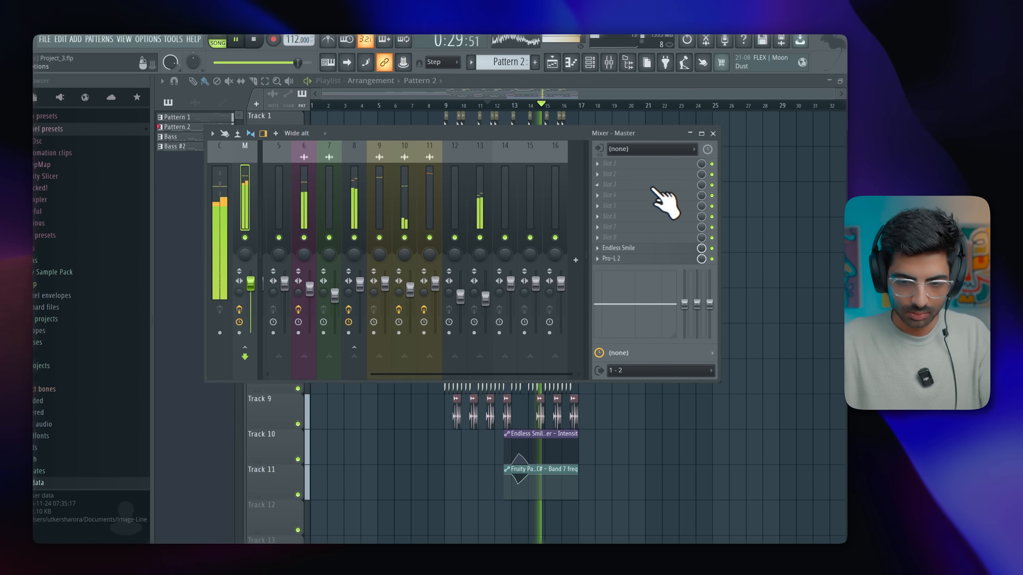
pyautogui.click(713, 134)
# Step: Replay the song from bar 12 and lower the synth lead's mixer track 13 slightly further
pyautogui.keyDown('super'); pyautogui.scroll(5, 450, 208); pyautogui.keyUp('super')
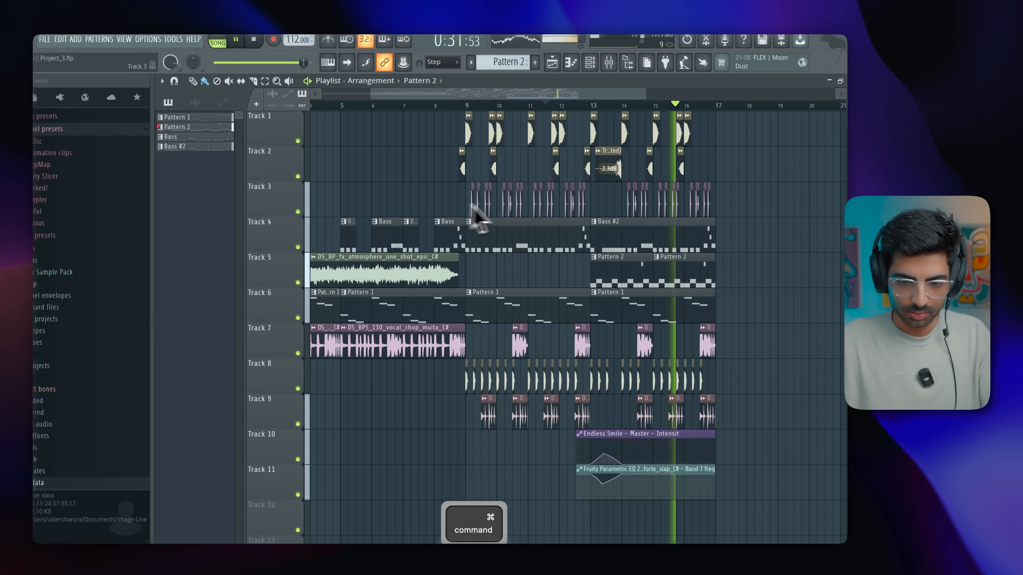
pyautogui.press('space')
pyautogui.press('space')
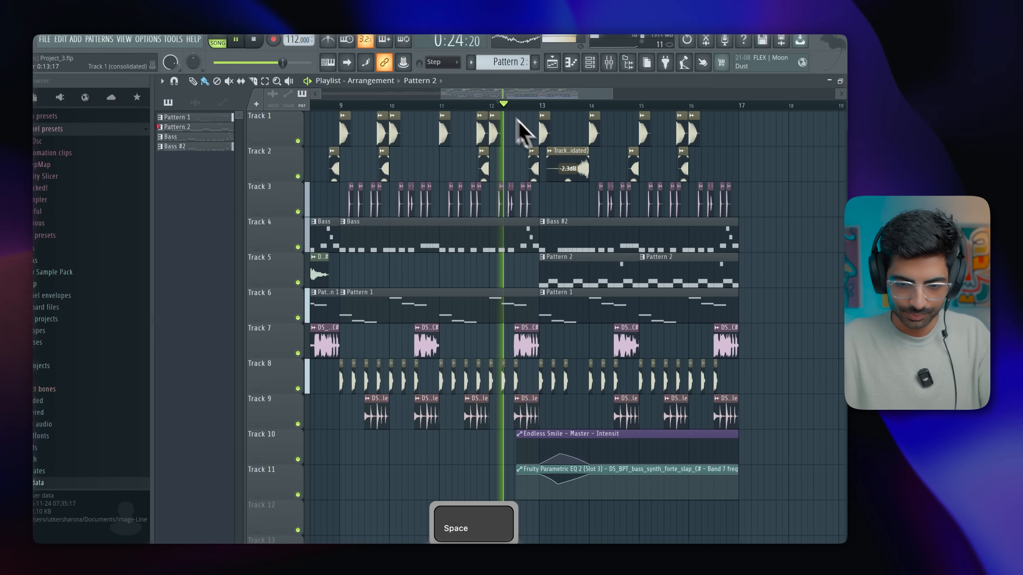
pyautogui.keyDown('super'); pyautogui.scroll(2, 596, 149); pyautogui.keyUp('super')
pyautogui.click(609, 62)
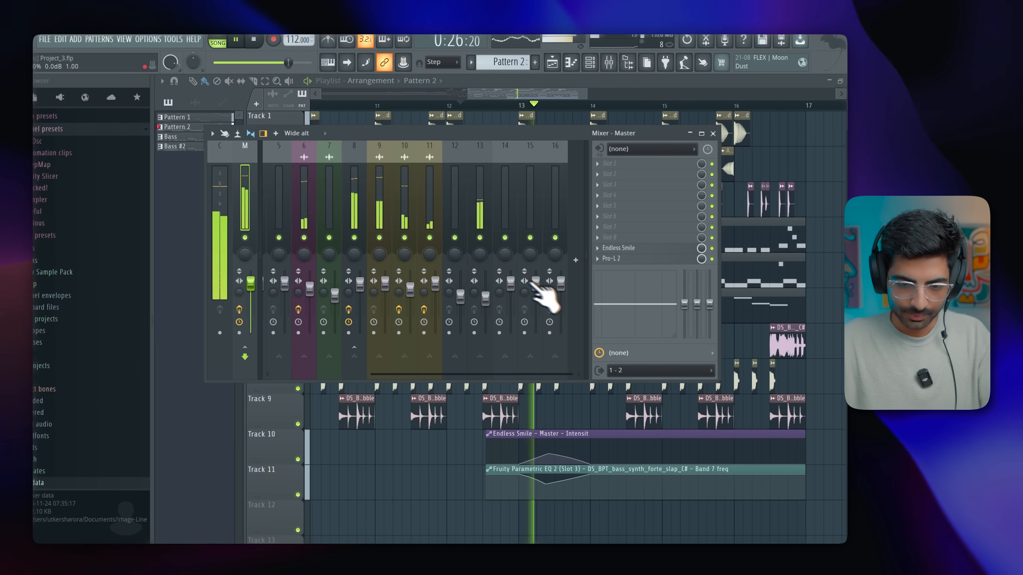
pyautogui.moveTo(485, 296); pyautogui.dragTo(487, 313)
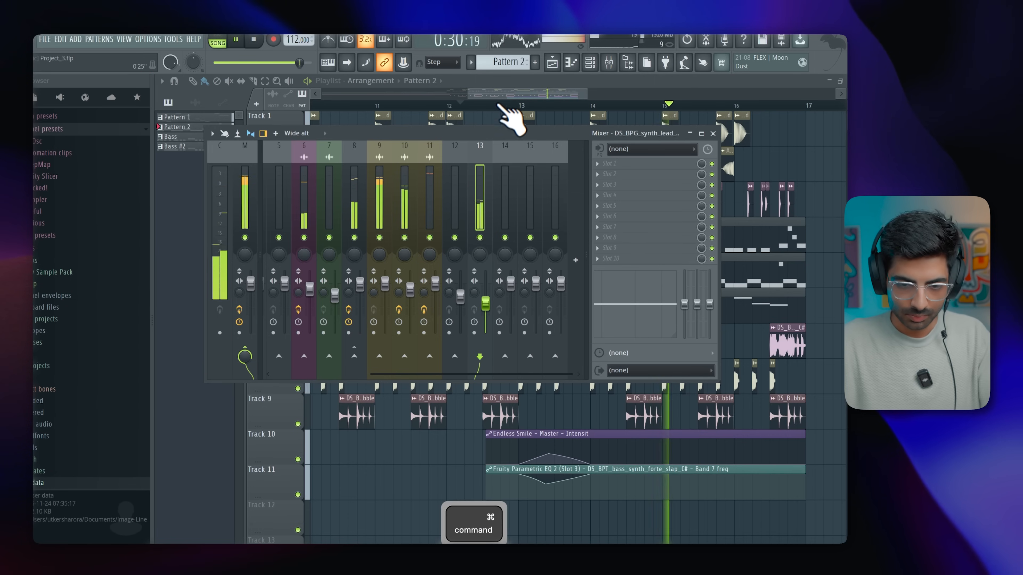
# Step: Set the gain of the atmosphere one-shot clip on Track 5 to -2.3 dB, playing the intro
pyautogui.keyDown('super'); pyautogui.scroll(-3, 507, 117); pyautogui.keyUp('super')
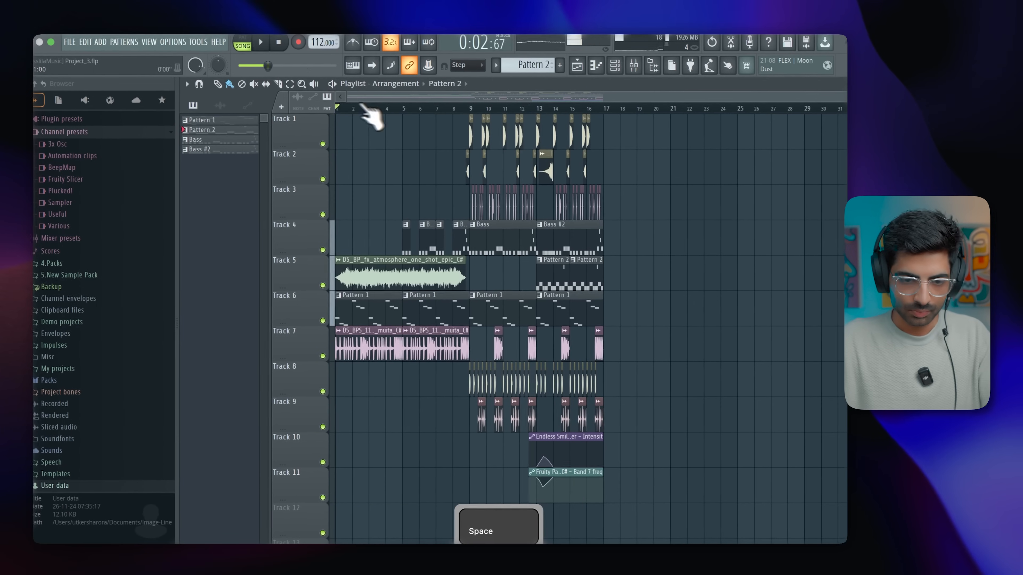
pyautogui.keyDown('super'); pyautogui.scroll(2, 383, 306); pyautogui.keyUp('super')
pyautogui.moveTo(441, 289); pyautogui.dragTo(445, 295)
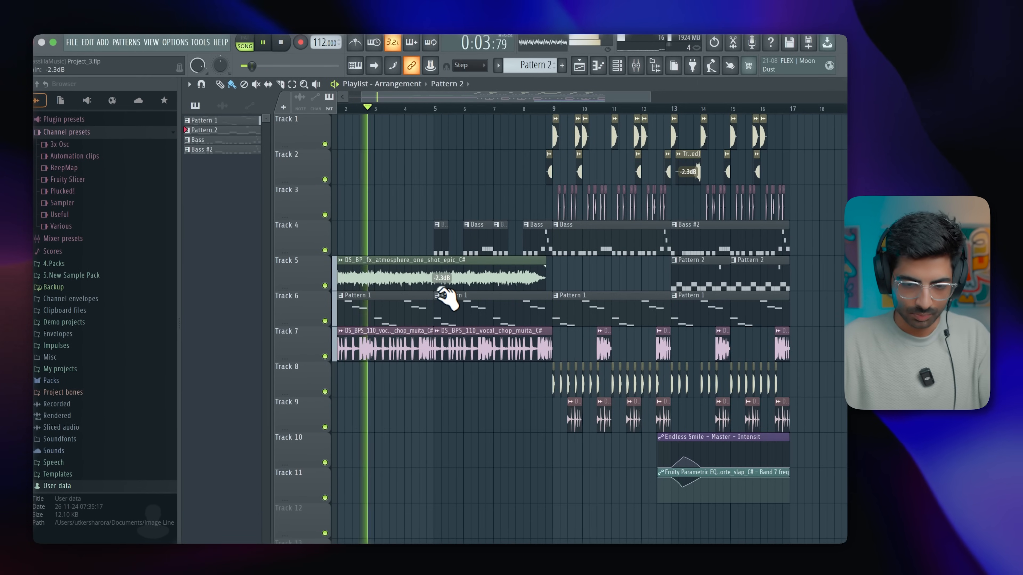
# Step: Move the atmosphere clip to Track 10 and the EQ and Endless Smile automation clips to Tracks 12 and 13
pyautogui.click(500, 277)
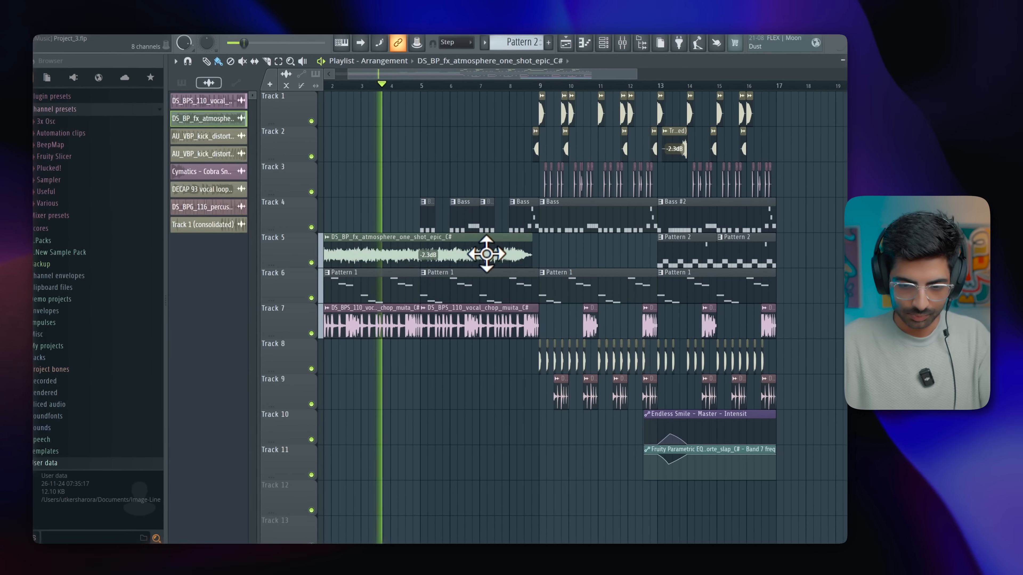
pyautogui.moveTo(367, 255); pyautogui.dragTo(359, 383)
pyautogui.scroll(-3, 311, 426)
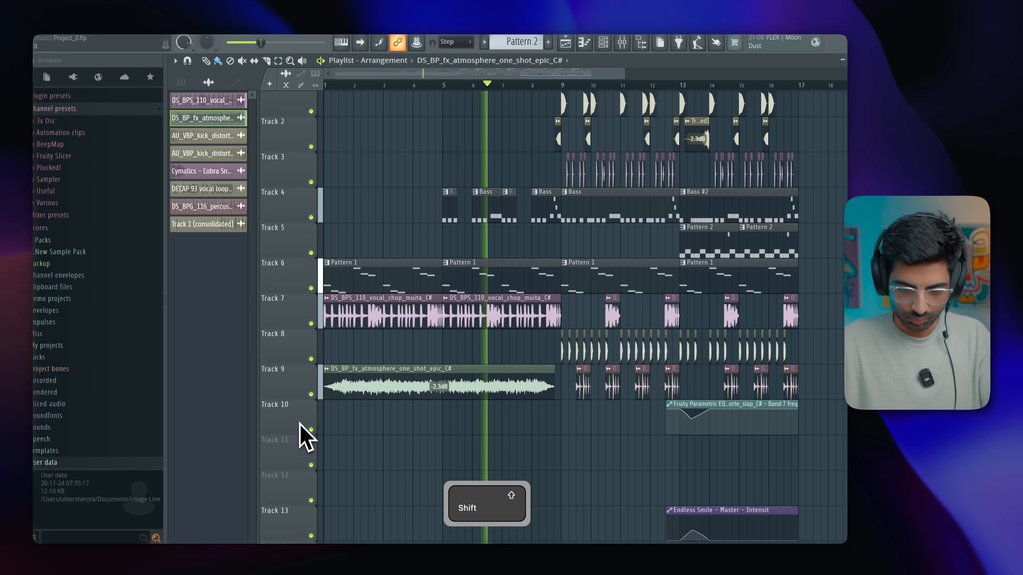
pyautogui.scroll(-2, 300, 419)
pyautogui.moveTo(363, 397); pyautogui.dragTo(365, 442)
# Step: Duplicate the atmosphere clip on Track 10 so the copy starts at bar 9, with the song playing
pyautogui.press('super+b')
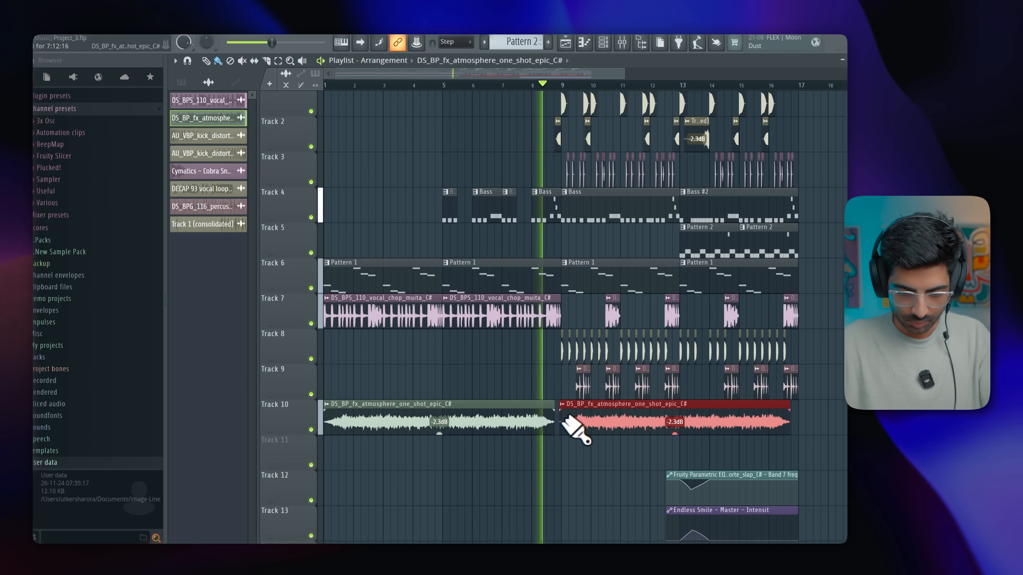
pyautogui.scroll(6, 580, 427)
pyautogui.scroll(-8, 587, 421)
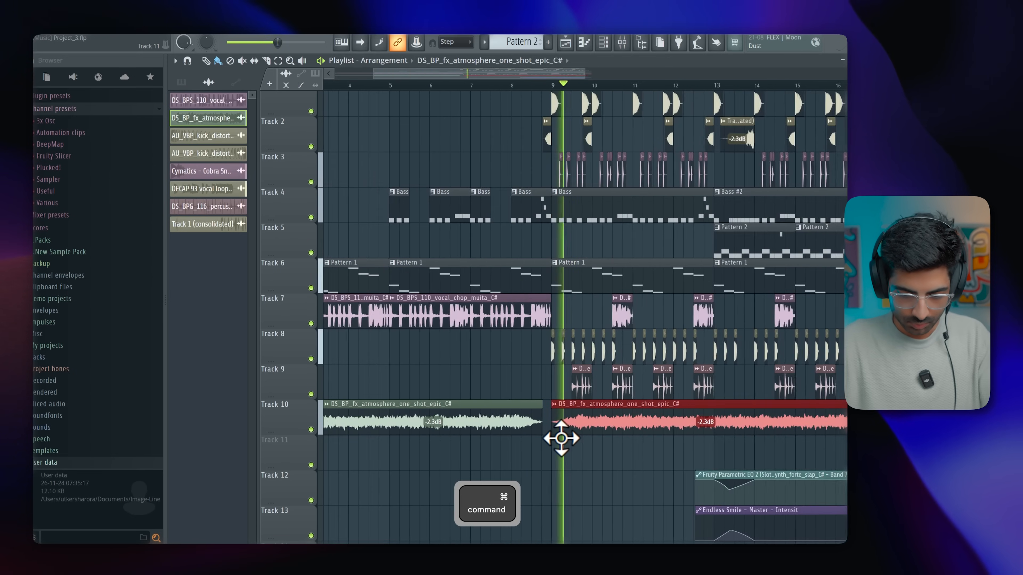
pyautogui.scroll(-6, 435, 446)
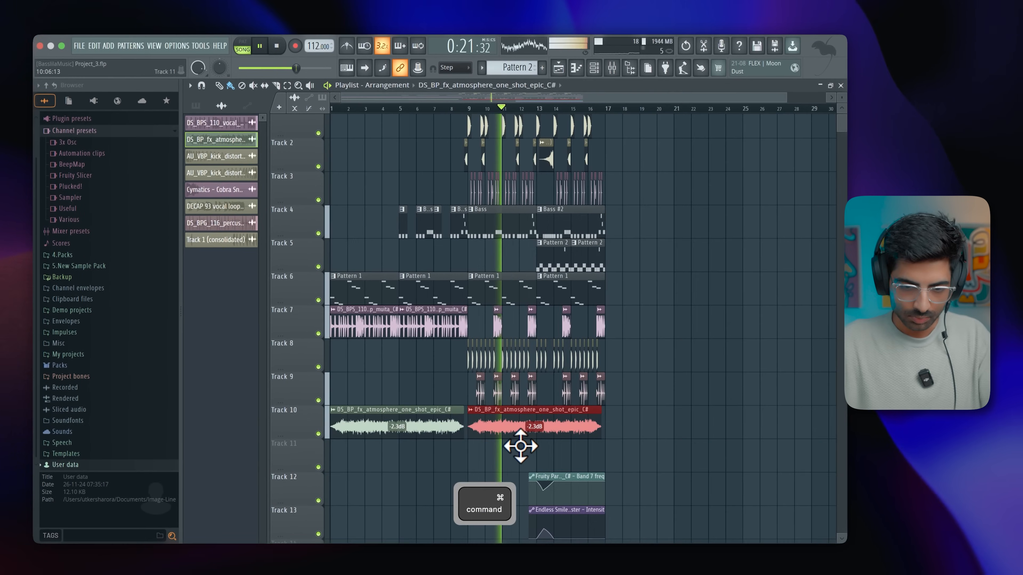
pyautogui.scroll(4, 437, 446)
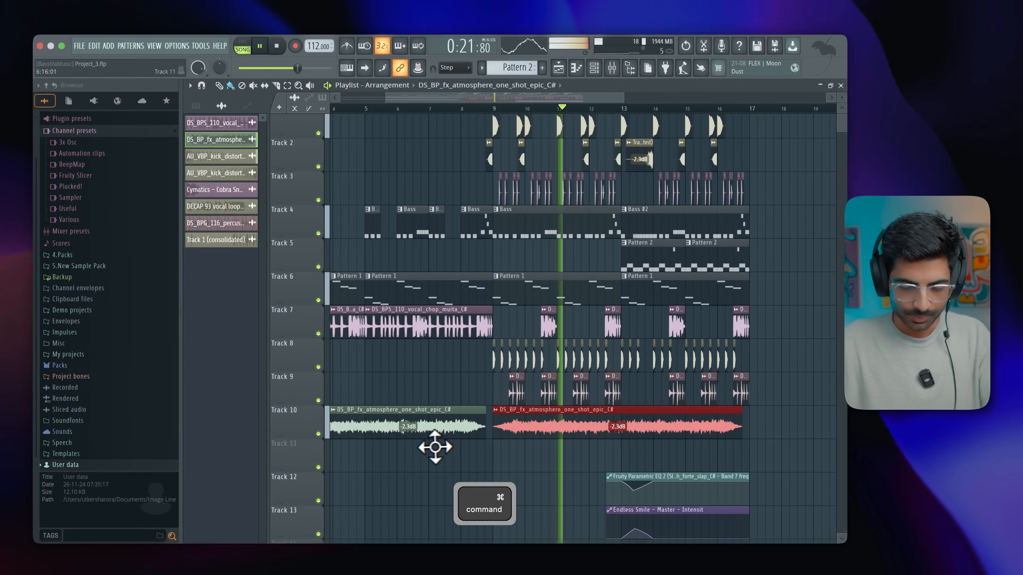
# Step: Raise the Band 1 high-pass frequency in the bass synth's slot 3 Parametric EQ 2, playing from just after bar 5
pyautogui.press('space')
pyautogui.click(357, 109)
pyautogui.press('space')
pyautogui.click(615, 67)
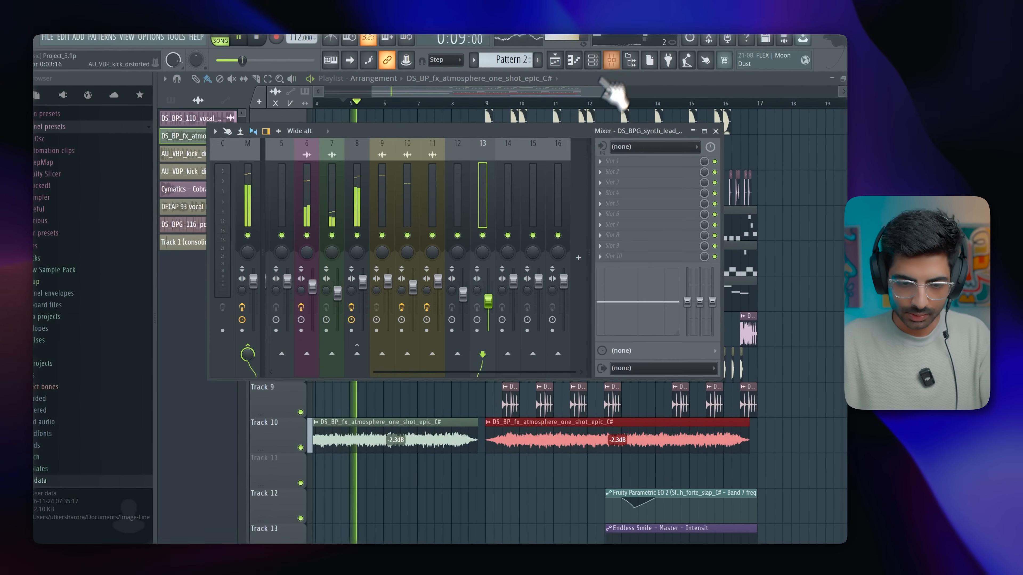
pyautogui.click(628, 183)
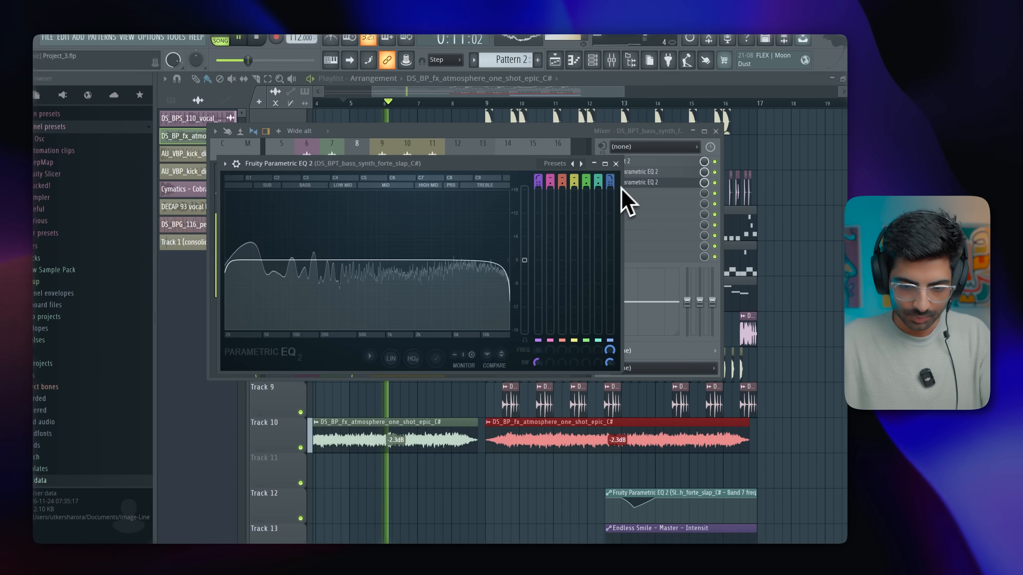
pyautogui.press('space')
pyautogui.press('space')
pyautogui.moveTo(535, 350); pyautogui.dragTo(521, 206)
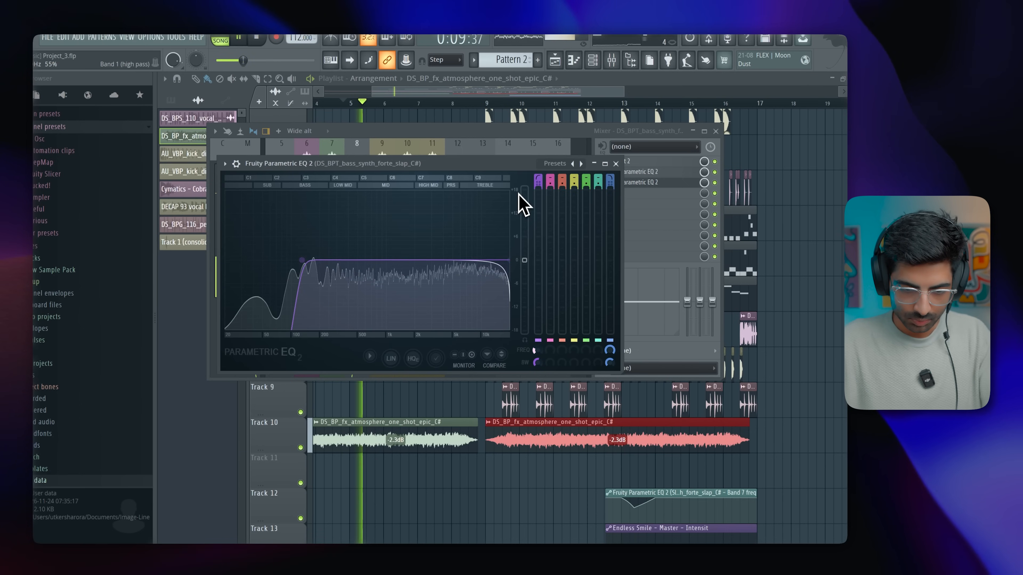
# Step: Create an automation clip for the EQ's Band 1 frequency, holding until about bar 8.5 and dropping to minimum from bar 9 onward
pyautogui.rightClick(535, 349)
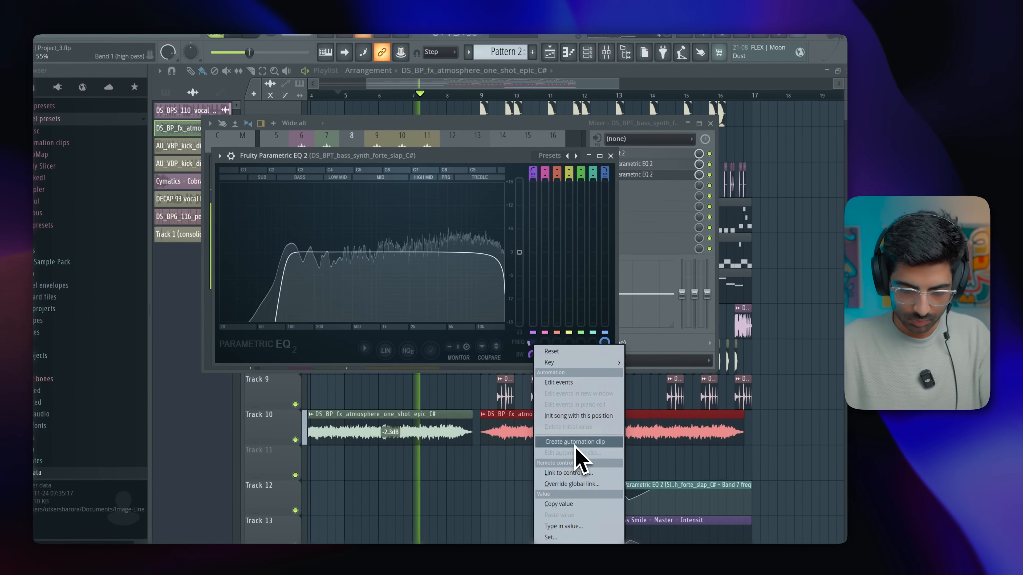
pyautogui.click(576, 442)
pyautogui.rightClick(466, 473)
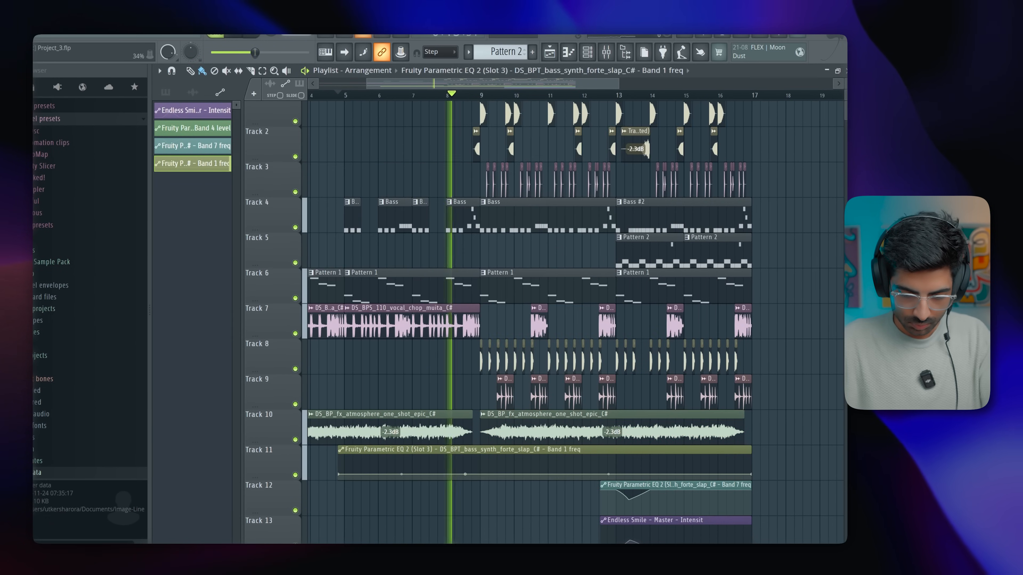
pyautogui.rightClick(484, 474)
pyautogui.moveTo(483, 474); pyautogui.dragTo(485, 481)
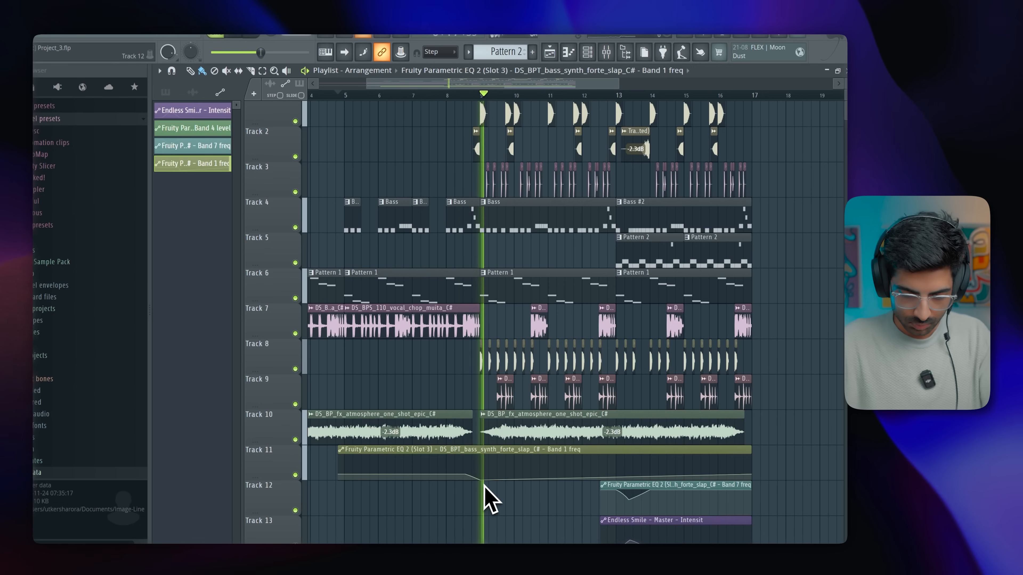
pyautogui.moveTo(751, 475); pyautogui.dragTo(749, 480)
# Step: Audition the bass filter automation from around bar 5 with the mixer open, and close the mixer
pyautogui.press('space')
pyautogui.click(332, 94)
pyautogui.press('space')
pyautogui.click(606, 52)
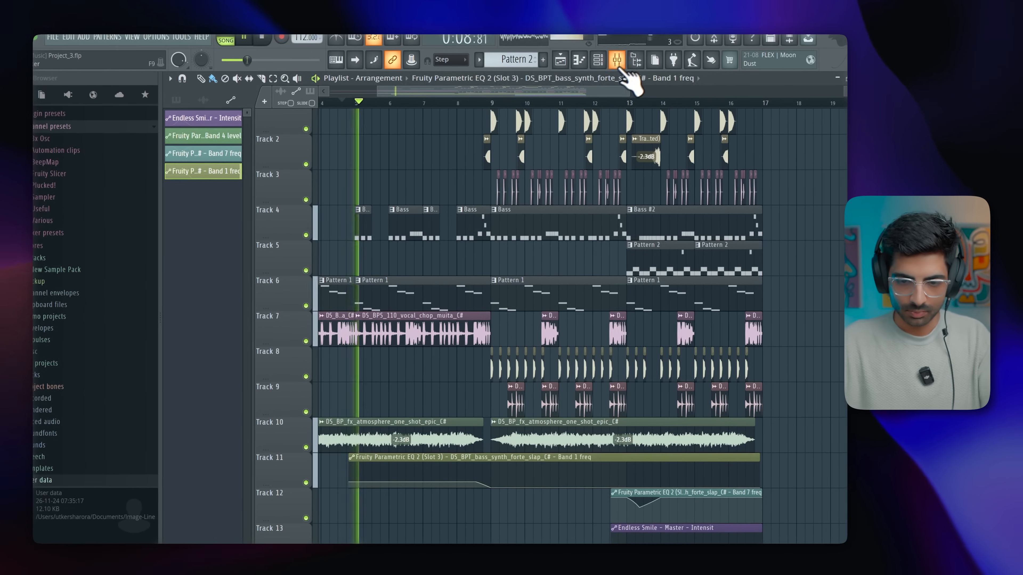
pyautogui.scroll(-5, 513, 532)
pyautogui.scroll(6, 568, 459)
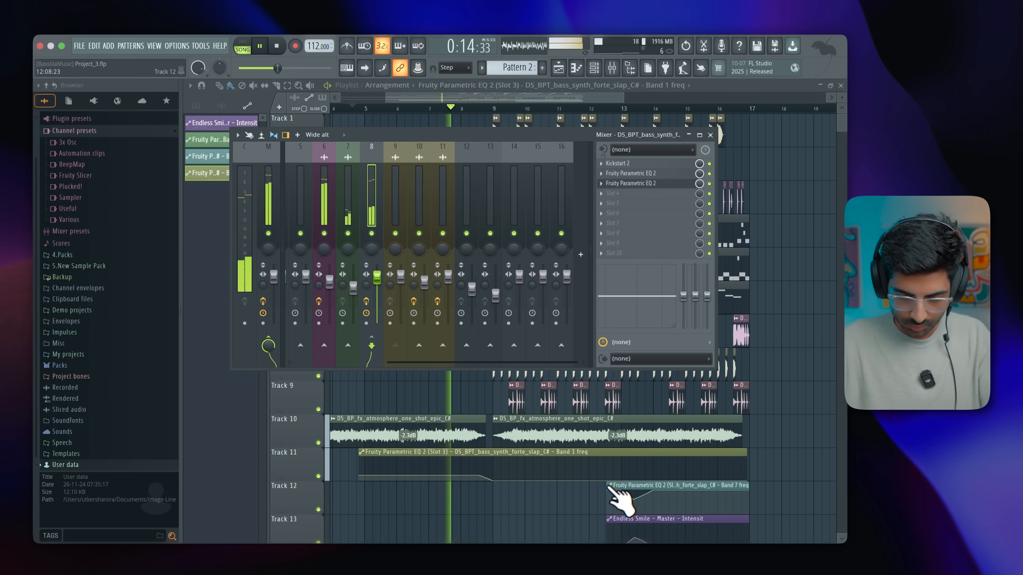
pyautogui.press('F9')
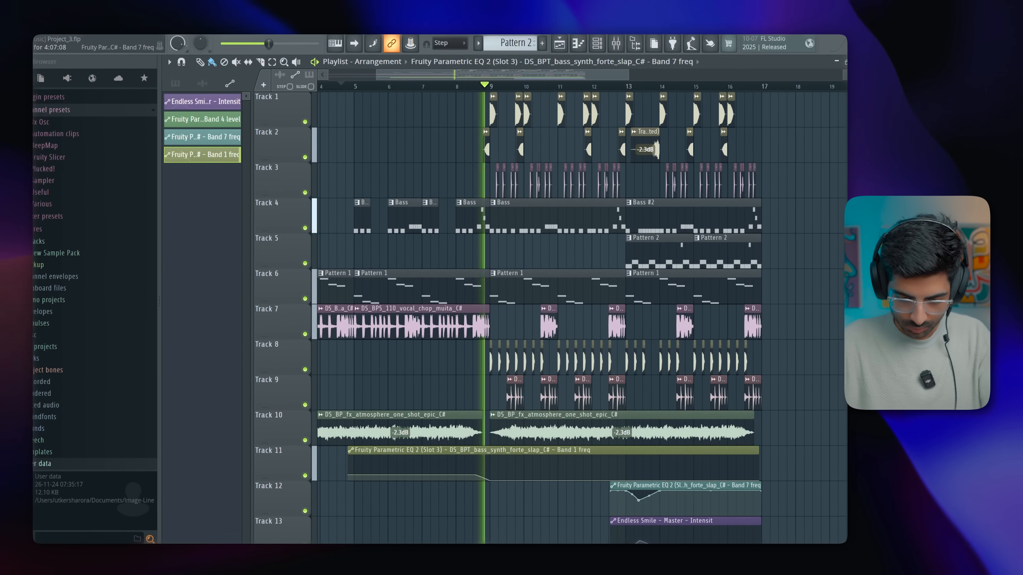
# Step: Duplicate the Band 7 frequency automation clip on Track 12 into the build-up and resize the copy to span bars 5 to 9
pyautogui.press('space')
pyautogui.moveTo(650, 486); pyautogui.dragTo(362, 523)
pyautogui.moveTo(371, 490); pyautogui.dragTo(376, 486)
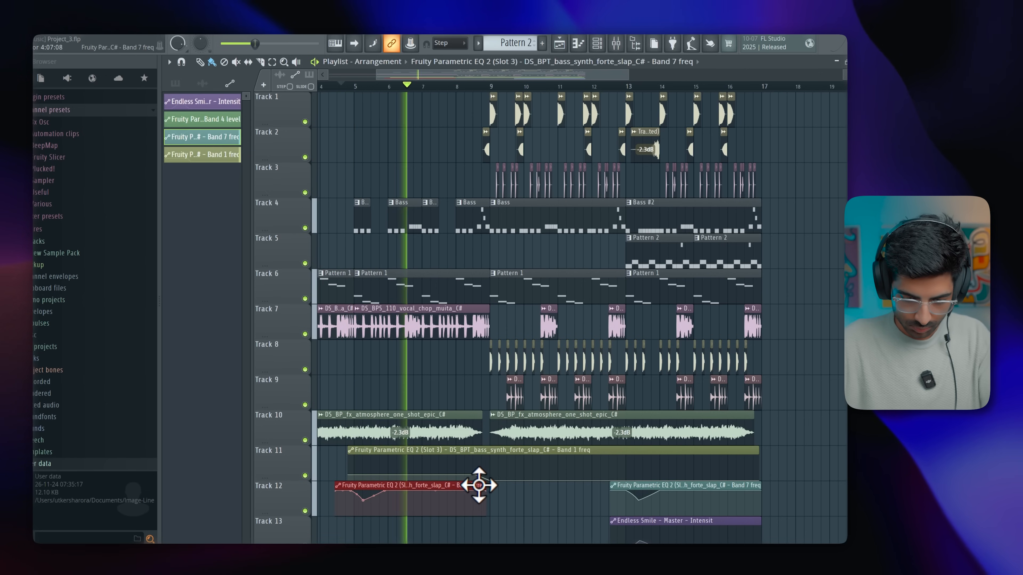
pyautogui.moveTo(482, 485); pyautogui.dragTo(570, 485)
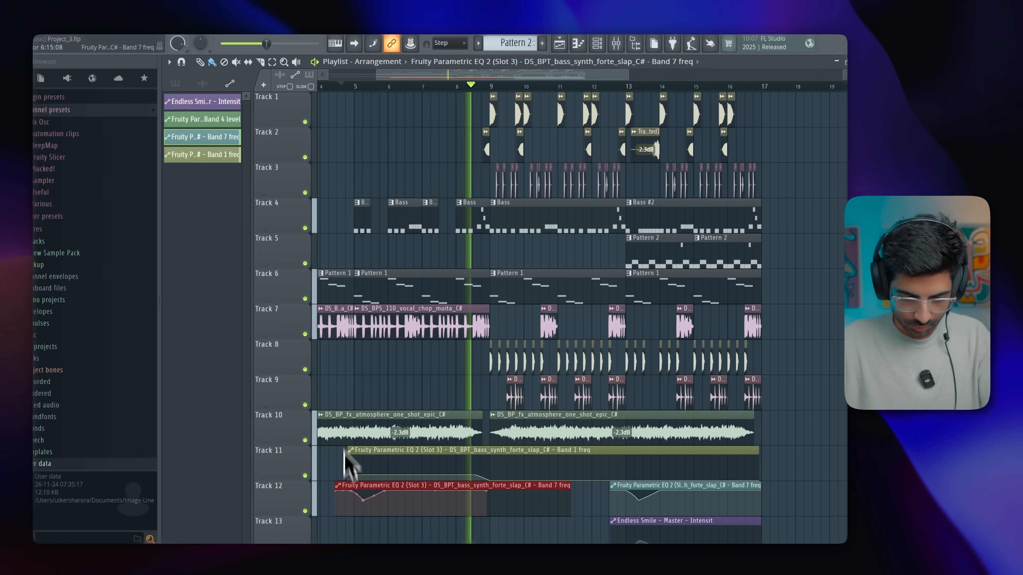
pyautogui.moveTo(336, 488); pyautogui.dragTo(471, 494)
pyautogui.press('space')
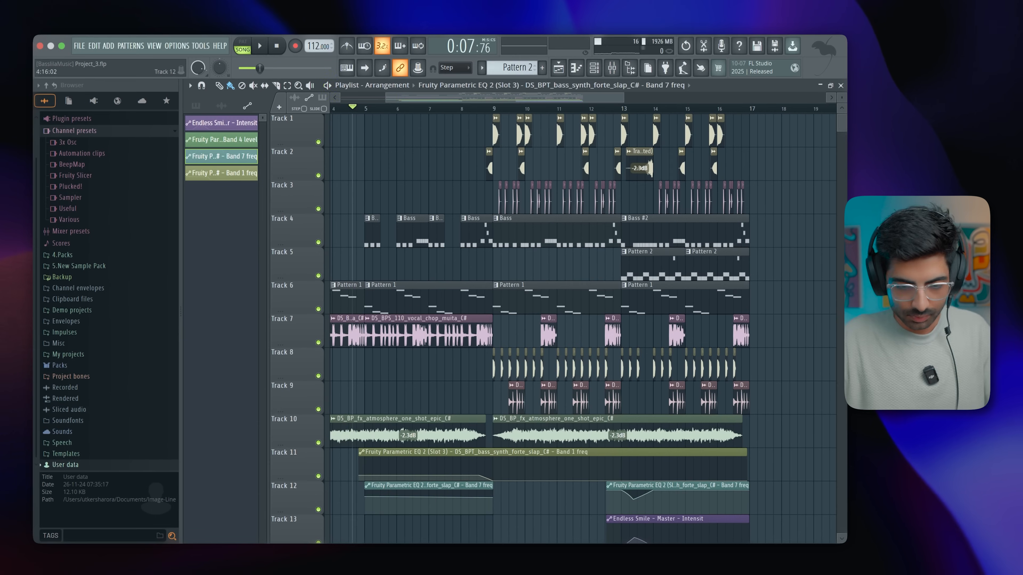
# Step: With the song playing, shape the copied Band 7 automation to hold until about bar 8.8 and ramp up by bar 9
pyautogui.press('space')
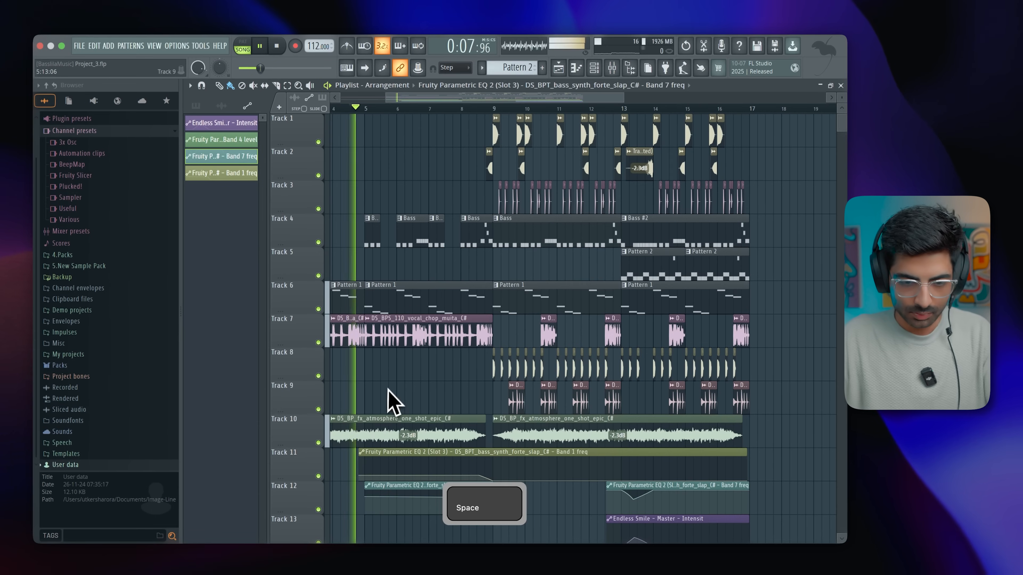
pyautogui.scroll(-4, 355, 429)
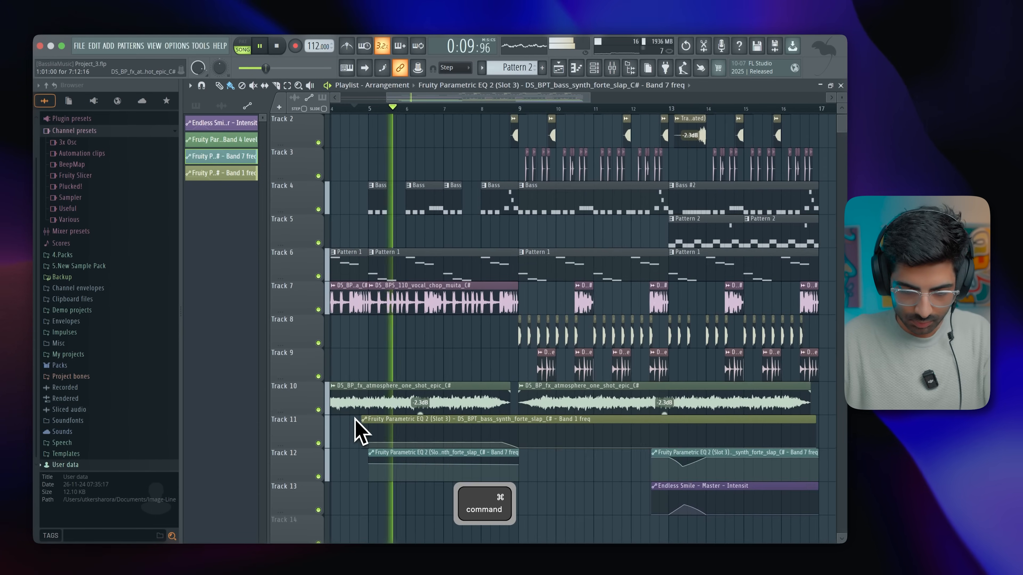
pyautogui.scroll(4, 441, 468)
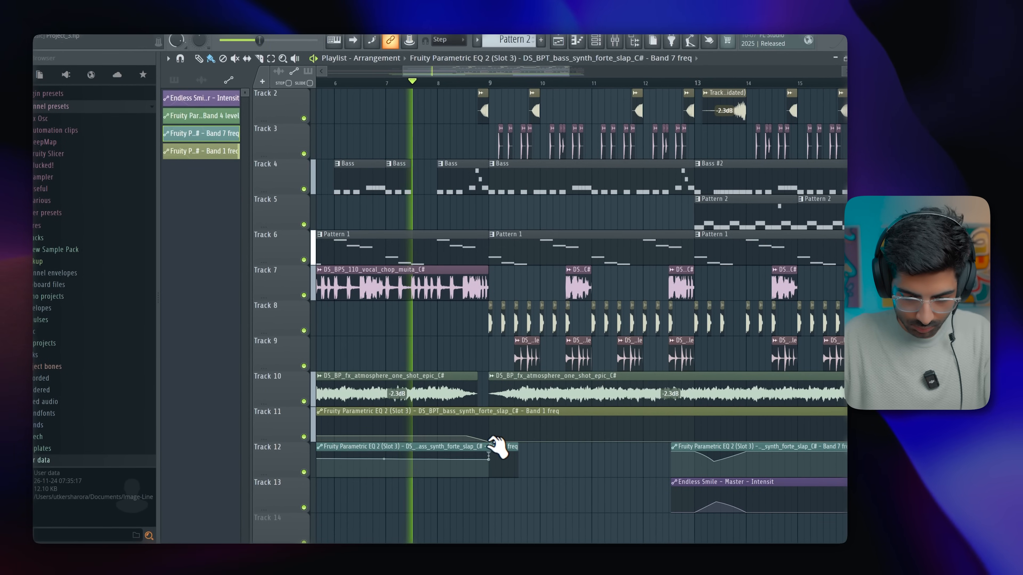
pyautogui.moveTo(488, 459); pyautogui.dragTo(480, 459)
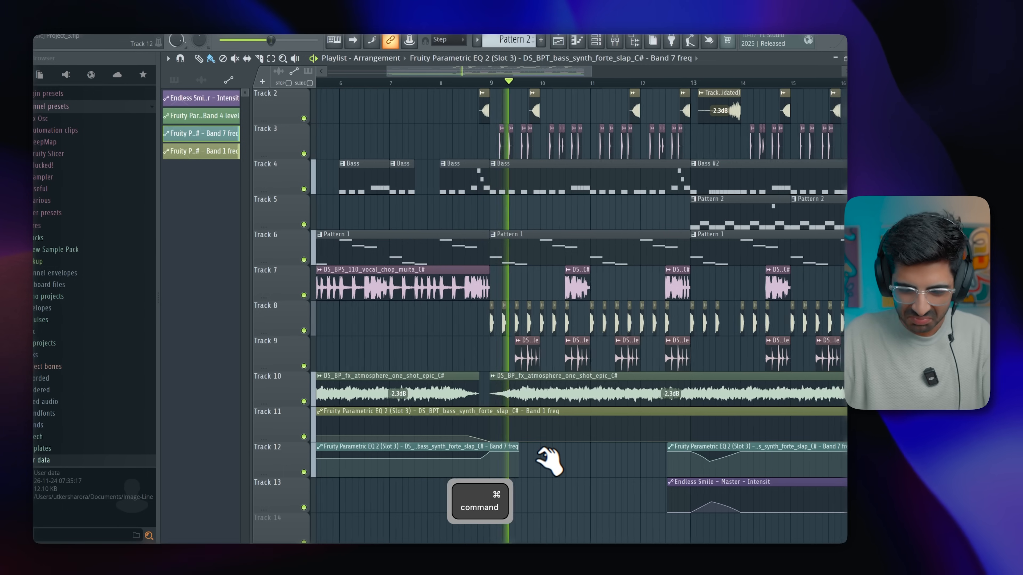
pyautogui.scroll(-3, 549, 460)
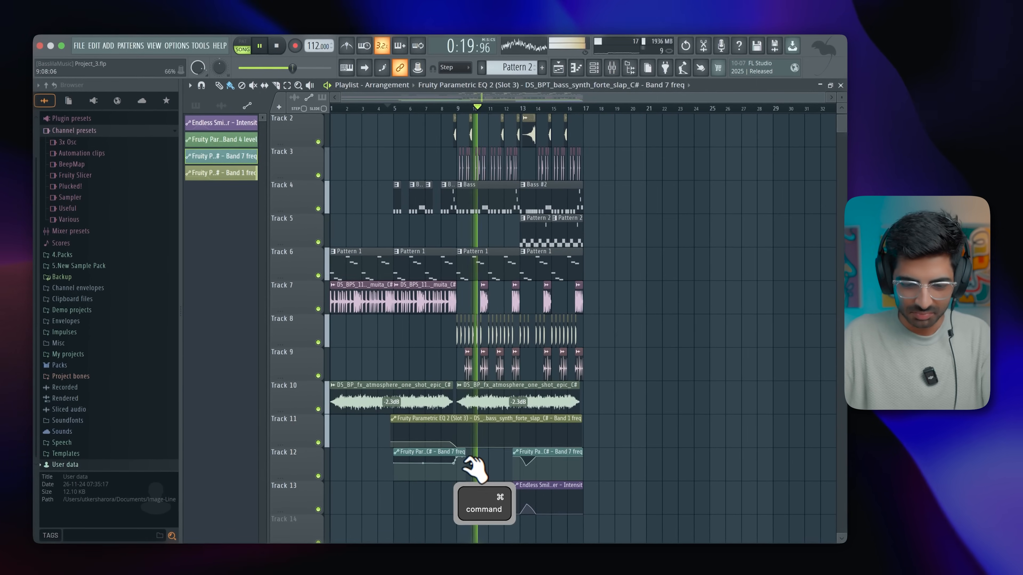
pyautogui.scroll(-2, 473, 463)
pyautogui.scroll(-3, 486, 468)
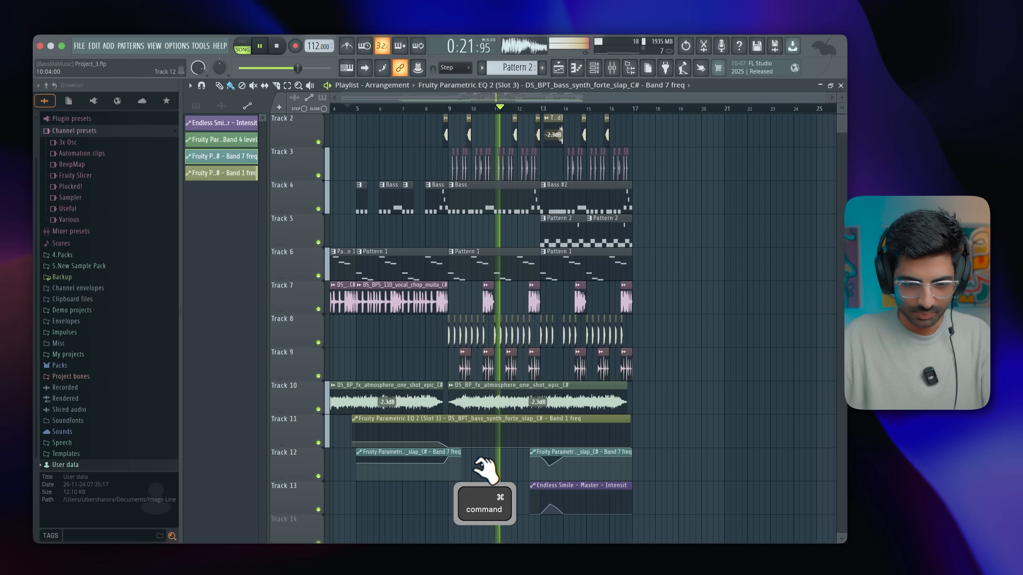